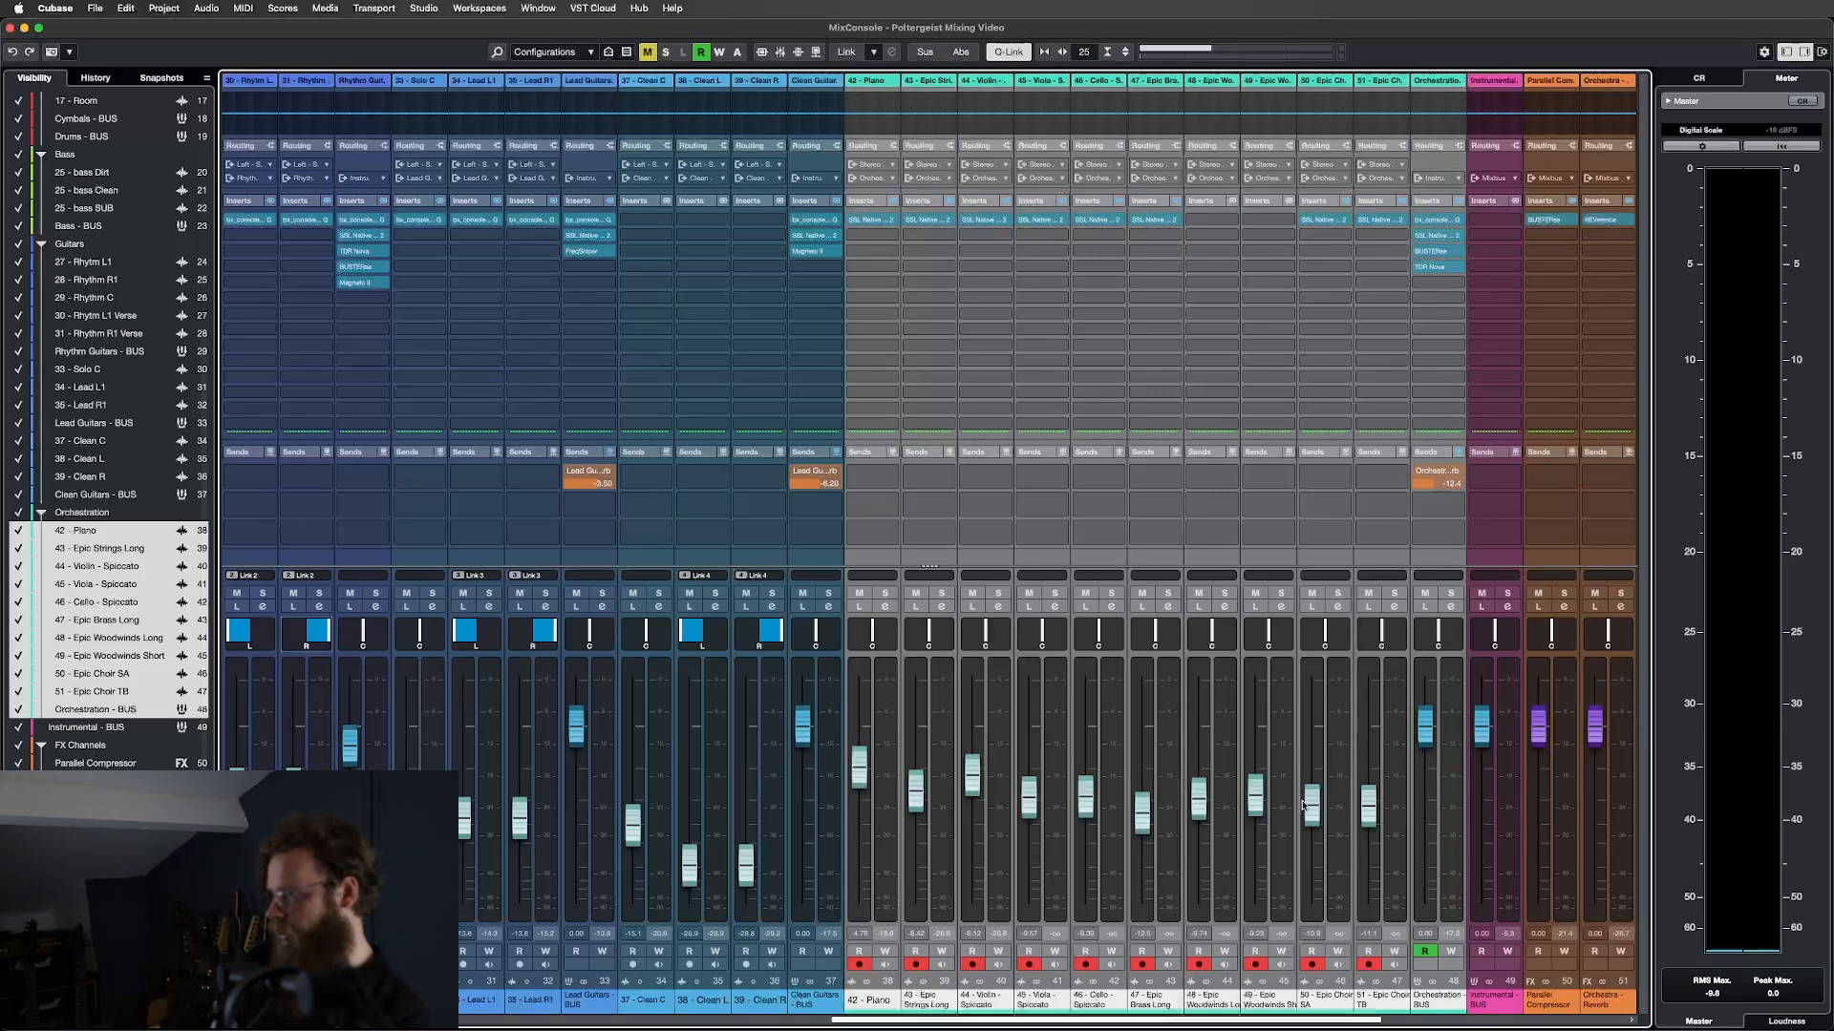
# Solo the Orchestration bus so channels 42–51, Piano through Orchestration, play alone.
pyautogui.click(1224, 593)
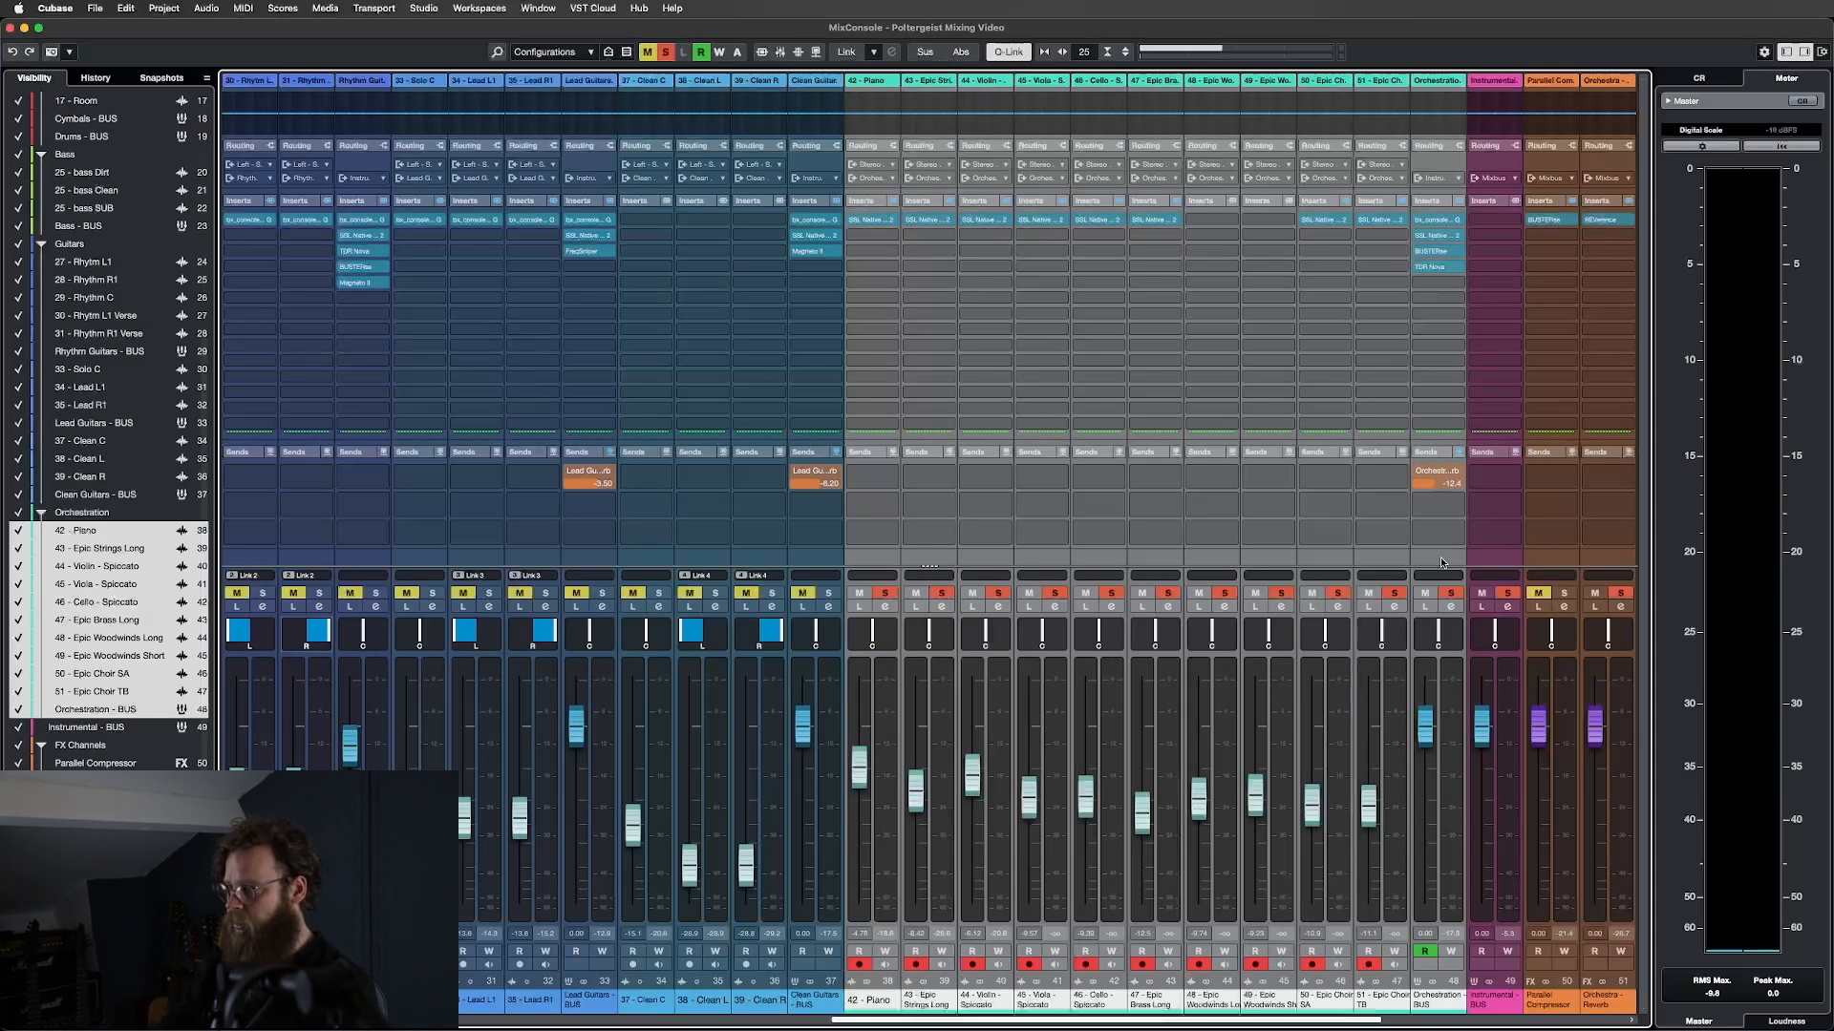
pyautogui.click(1440, 557)
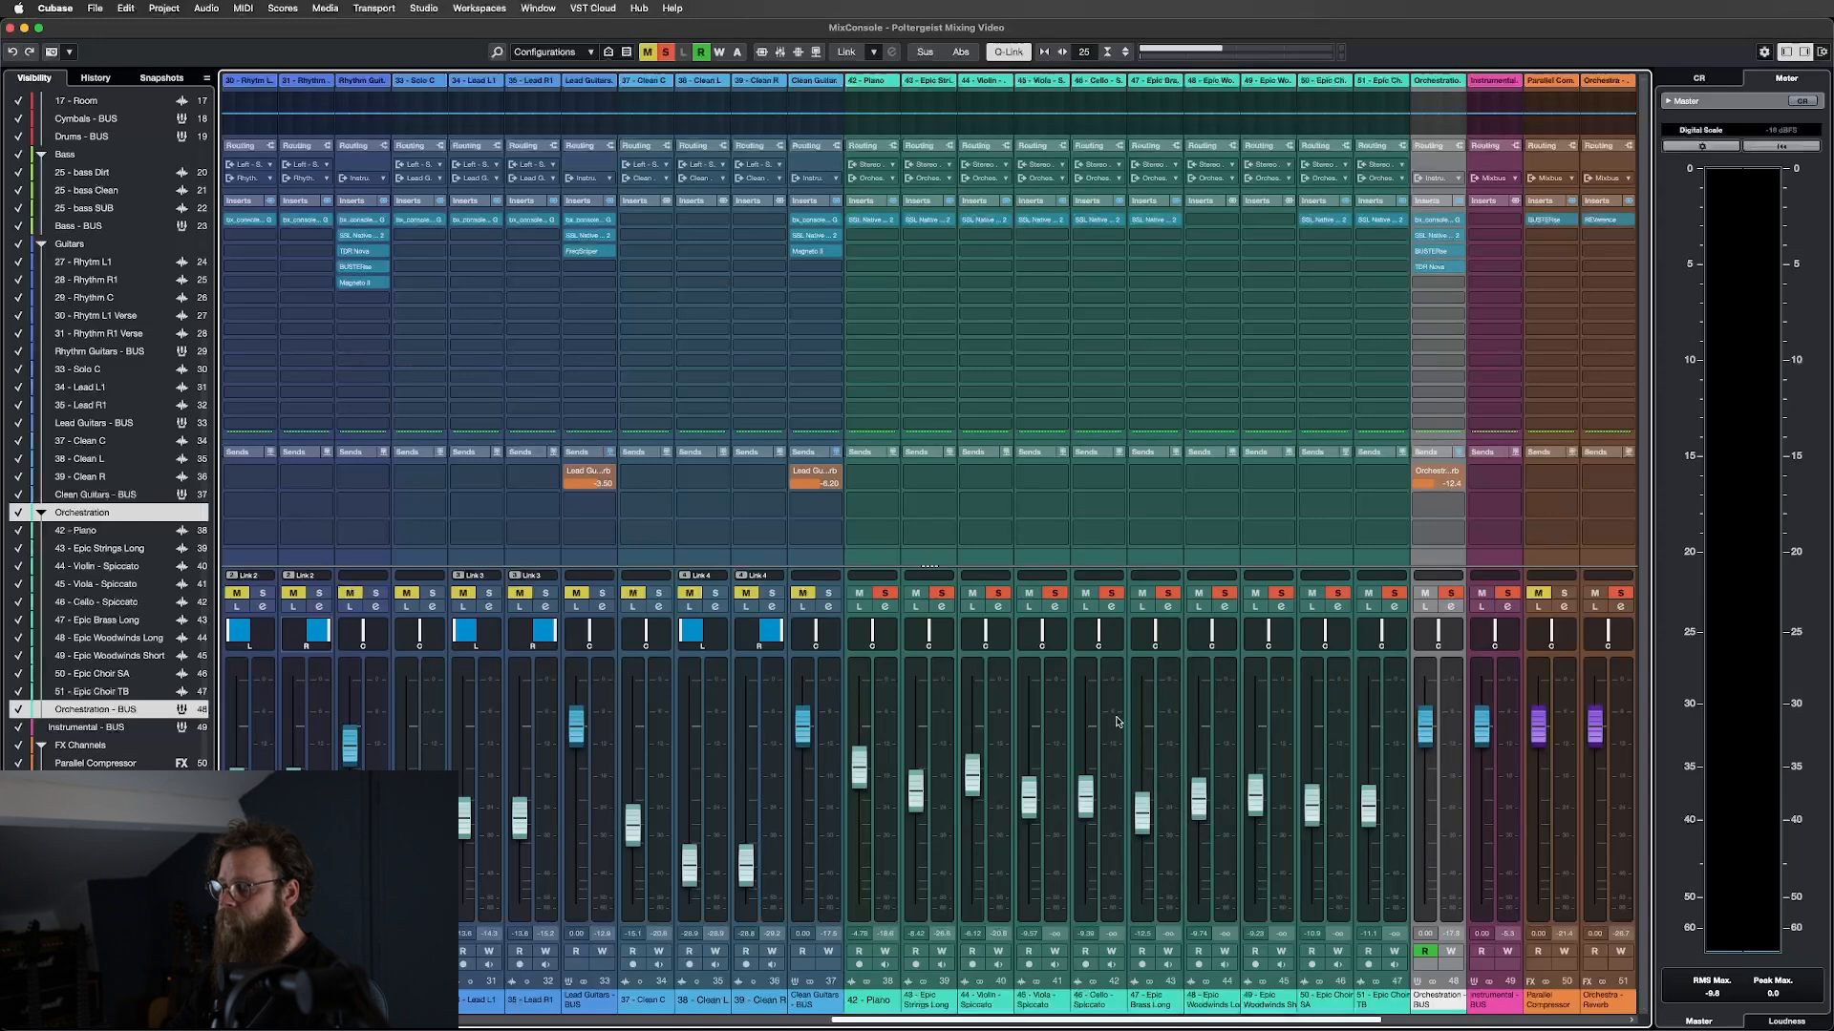
# In the project window, zoom out and set the playback position to bar 58.
pyautogui.press('F3')
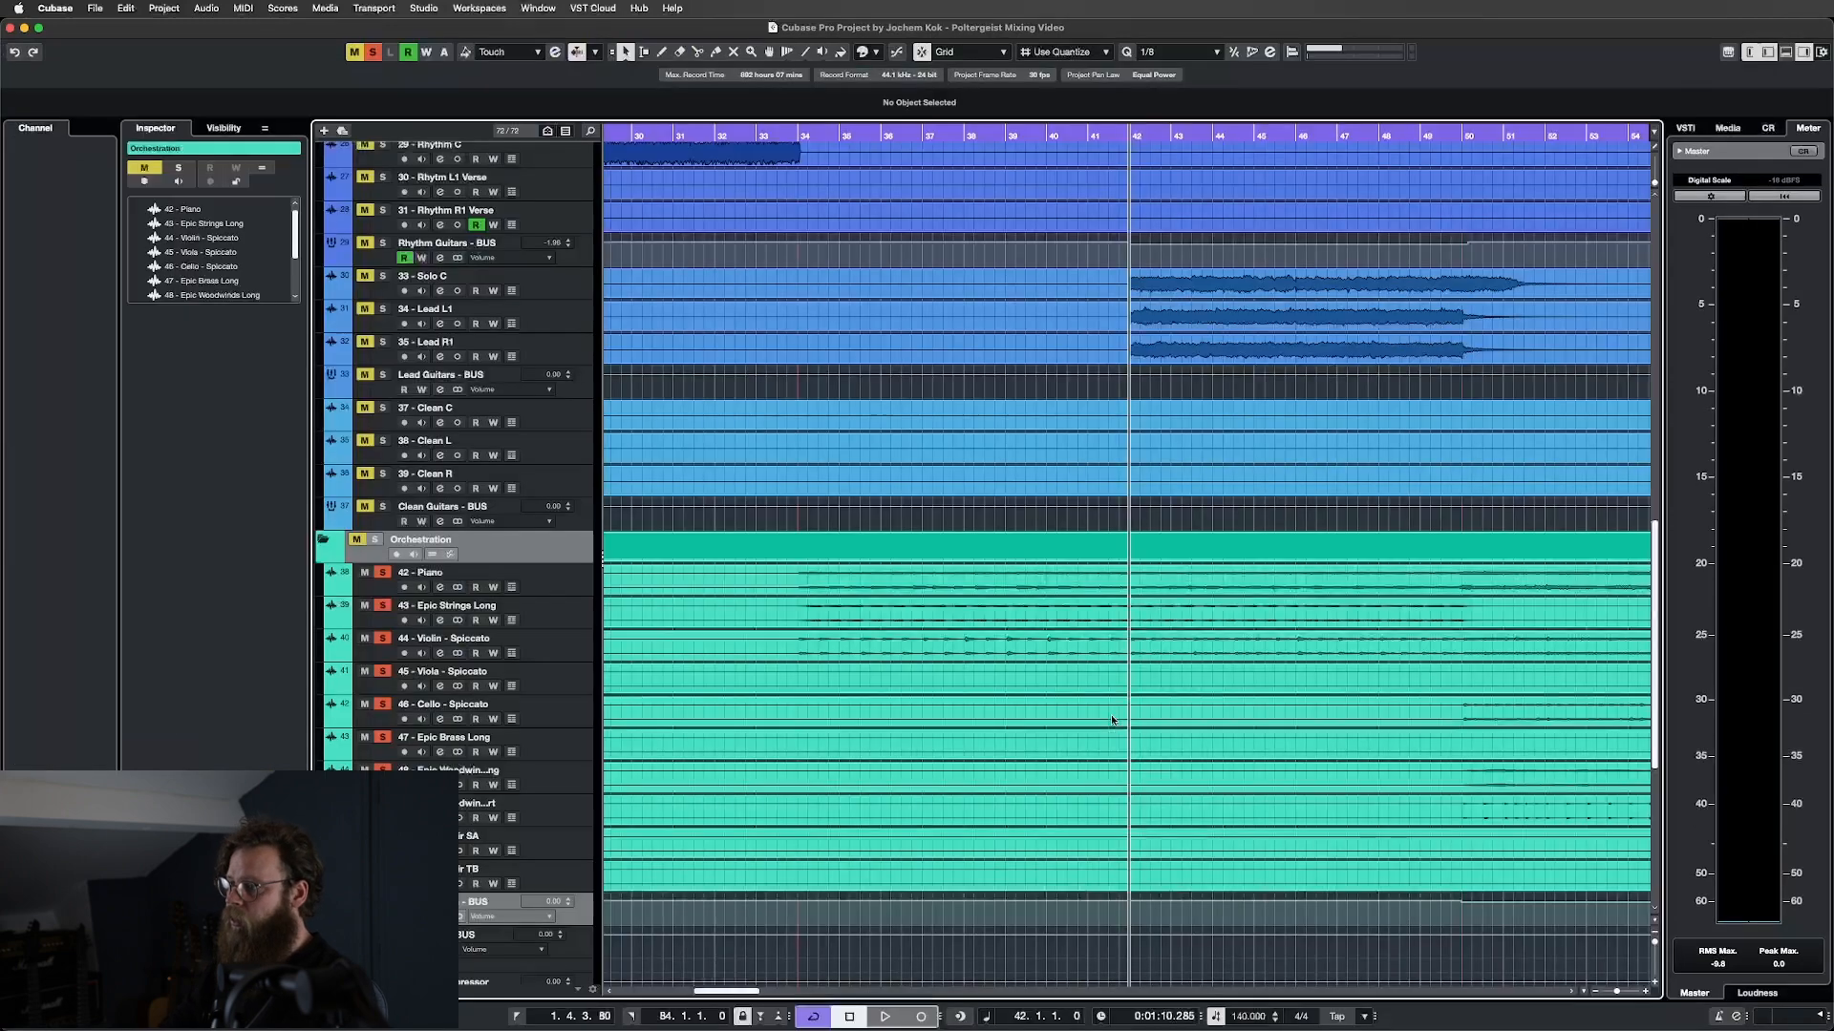
pyautogui.press('g')
pyautogui.press('g')
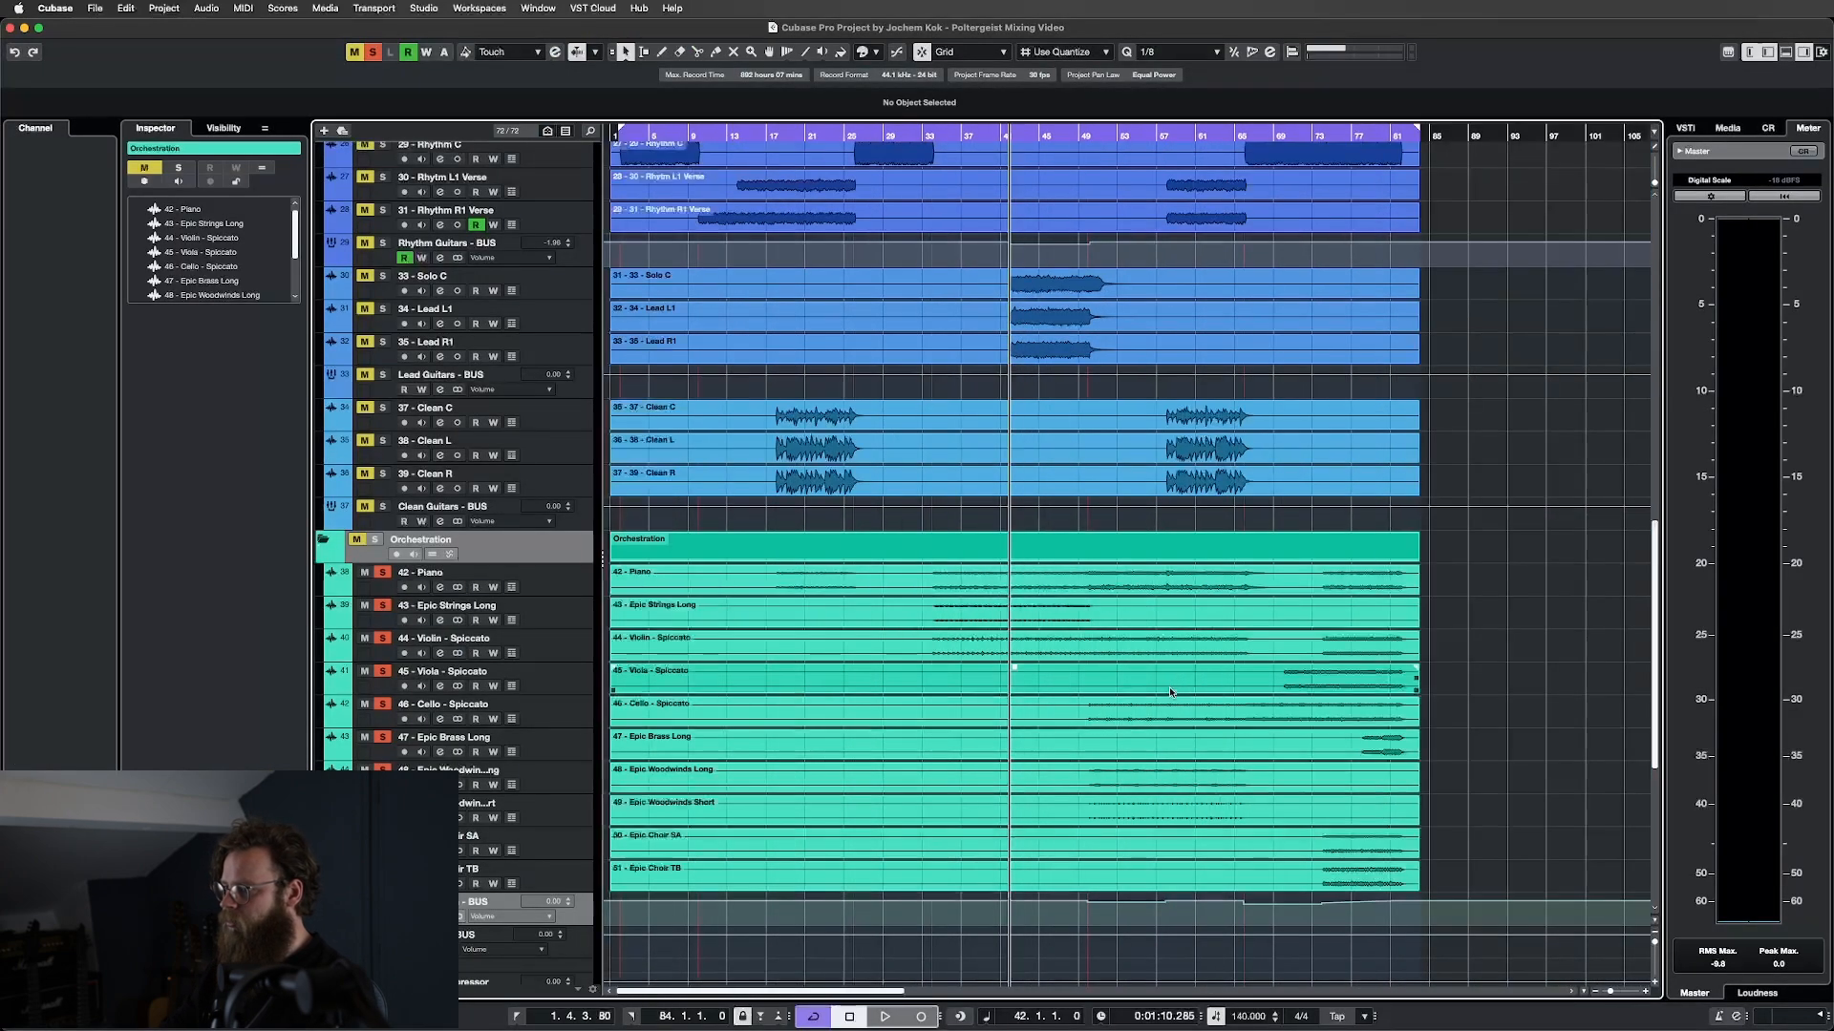
pyautogui.scroll(5, 1108, 742)
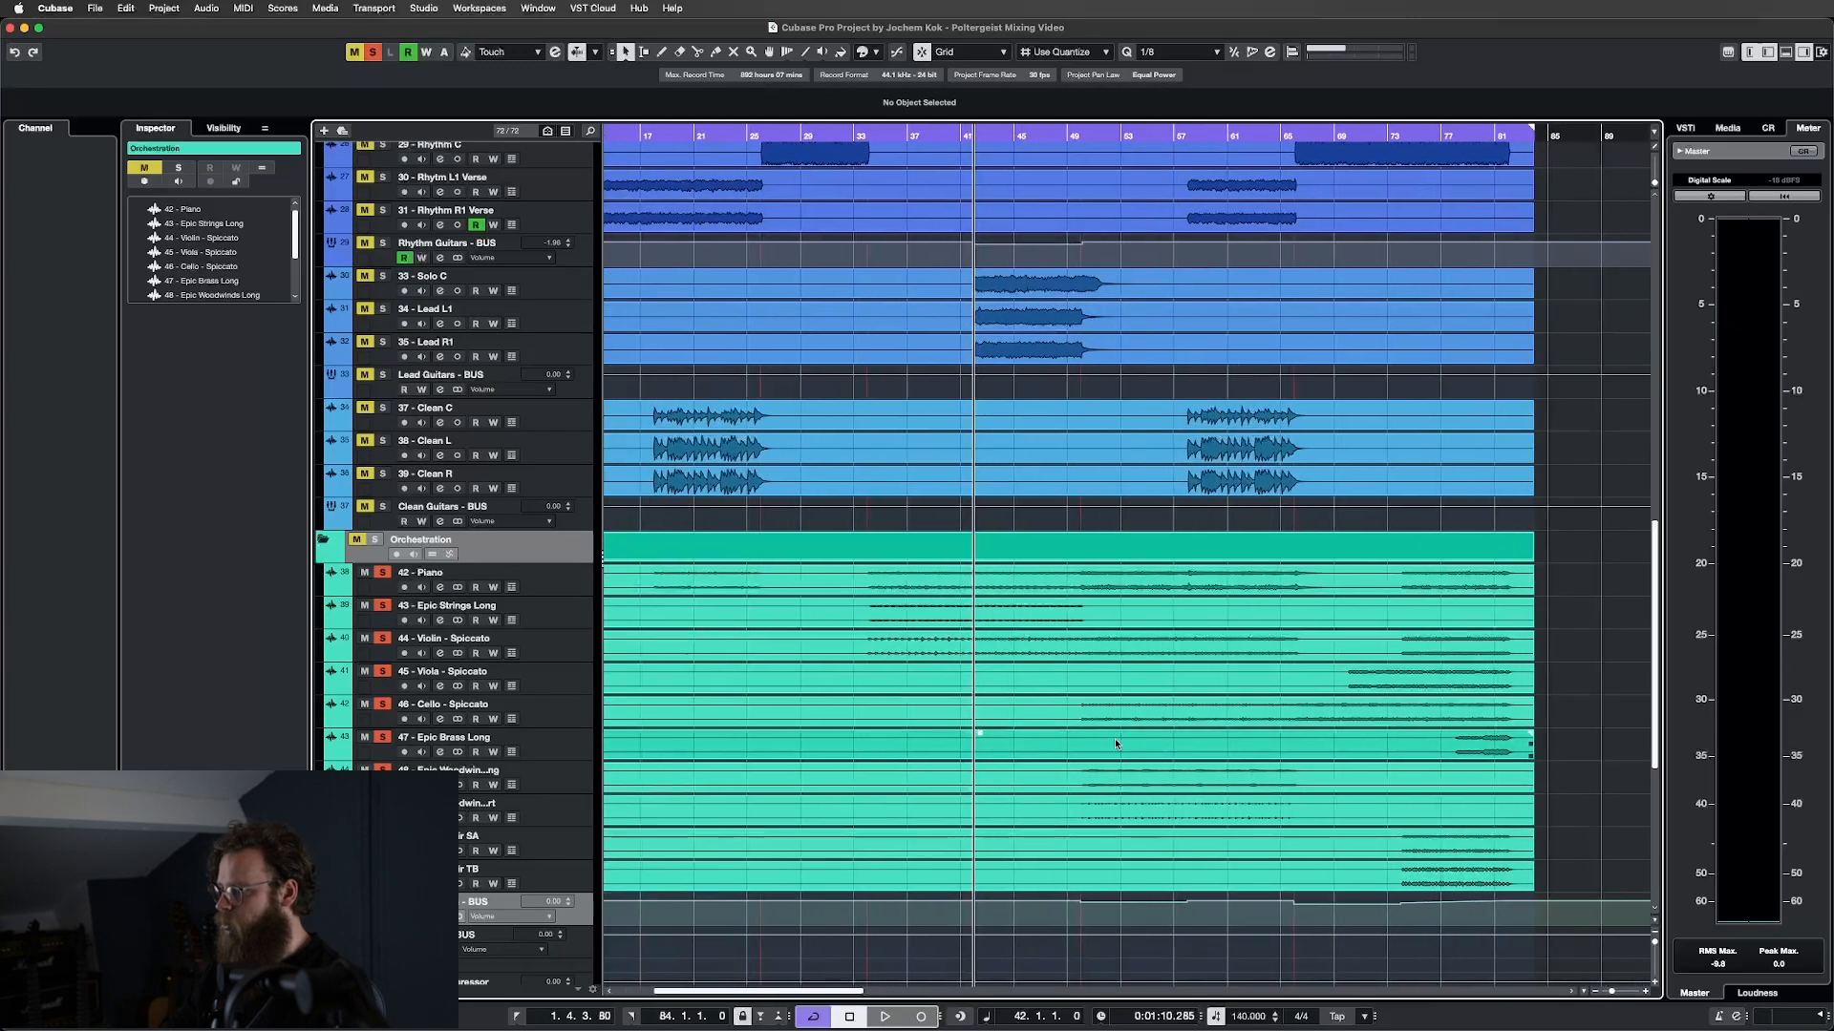
pyautogui.hscroll(3, 1314, 725)
pyautogui.hscroll(3, 1315, 725)
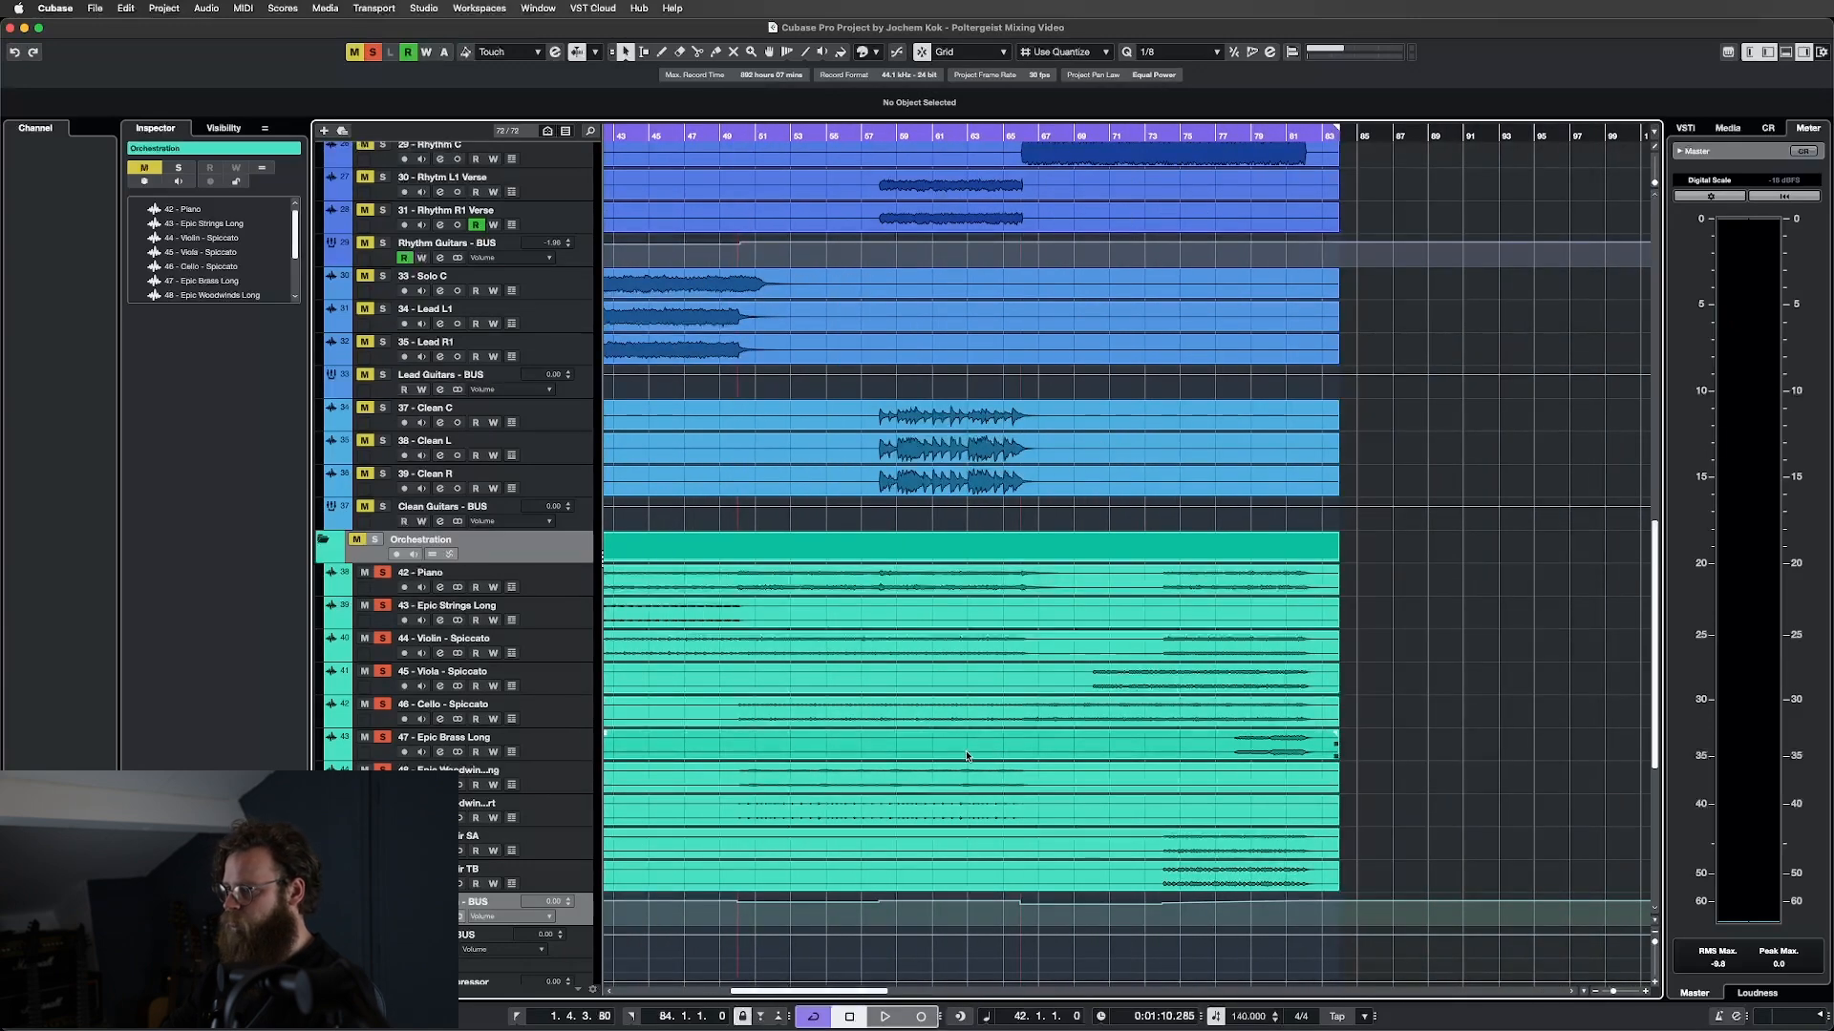
pyautogui.scroll(8, 888, 613)
pyautogui.click(876, 137)
pyautogui.scroll(-1, 1143, 684)
pyautogui.scroll(-4, 1143, 684)
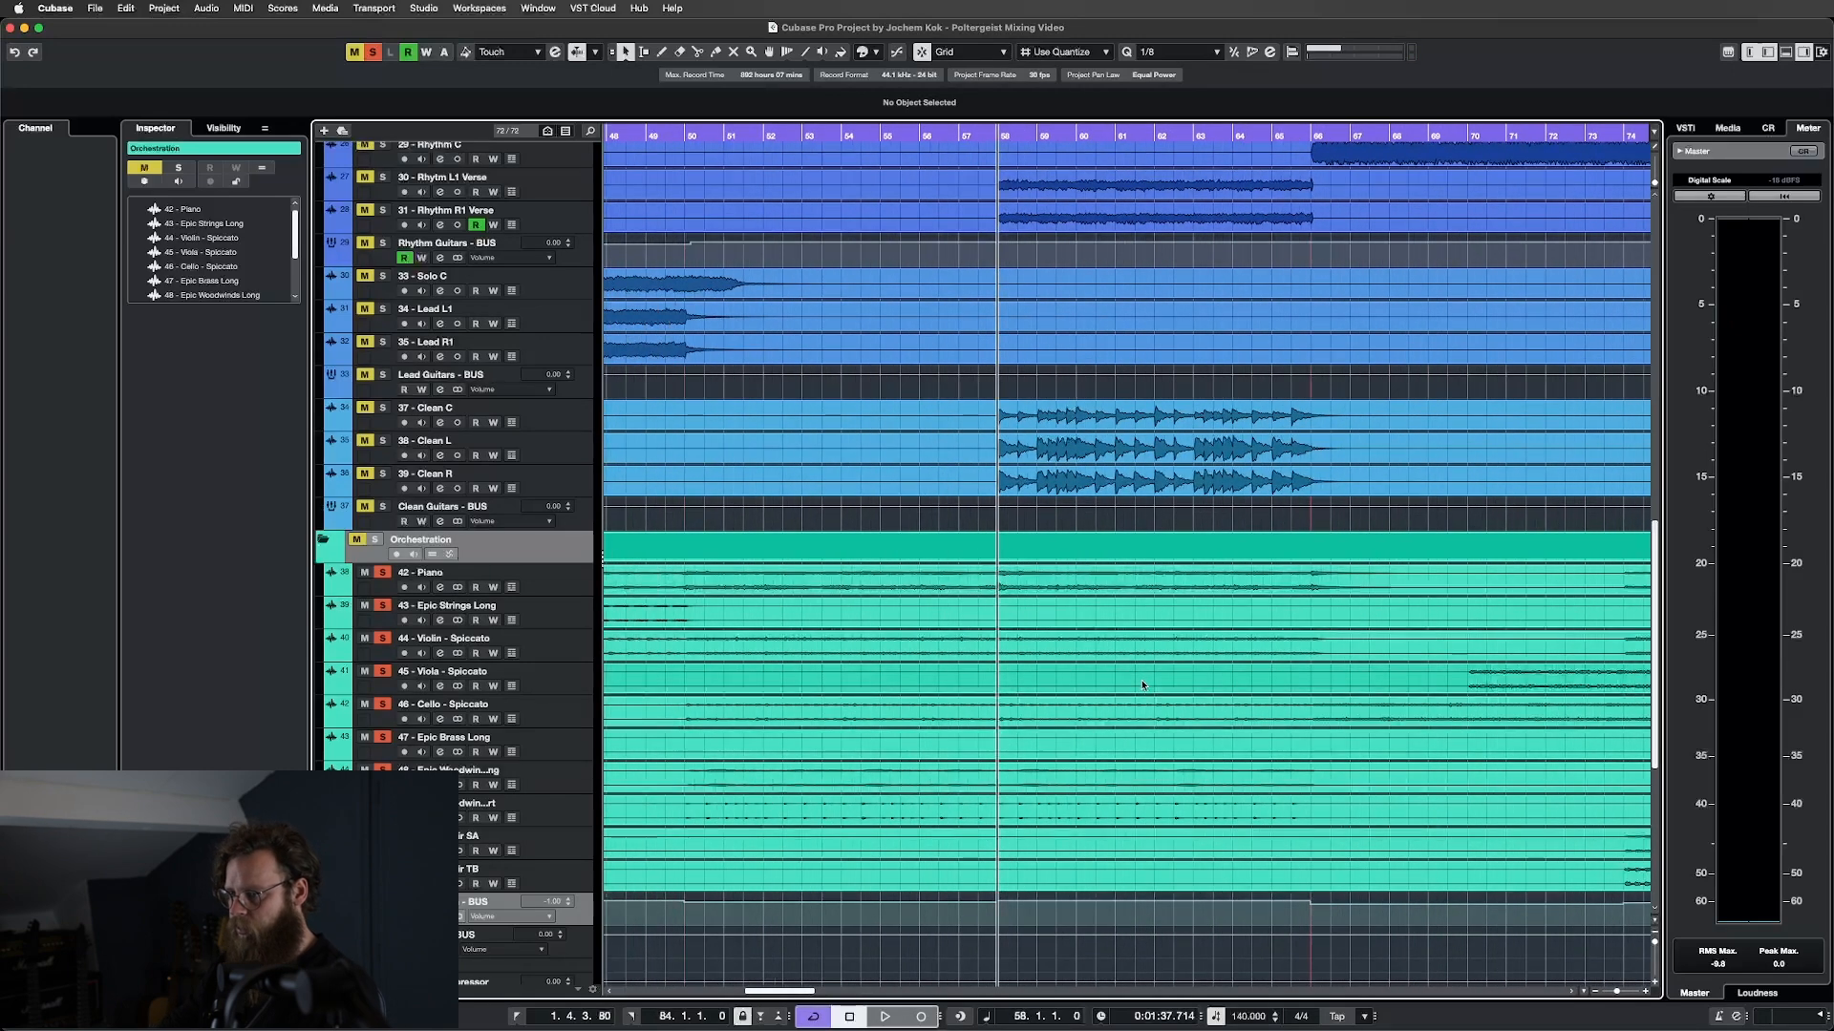
pyautogui.scroll(-1, 1143, 685)
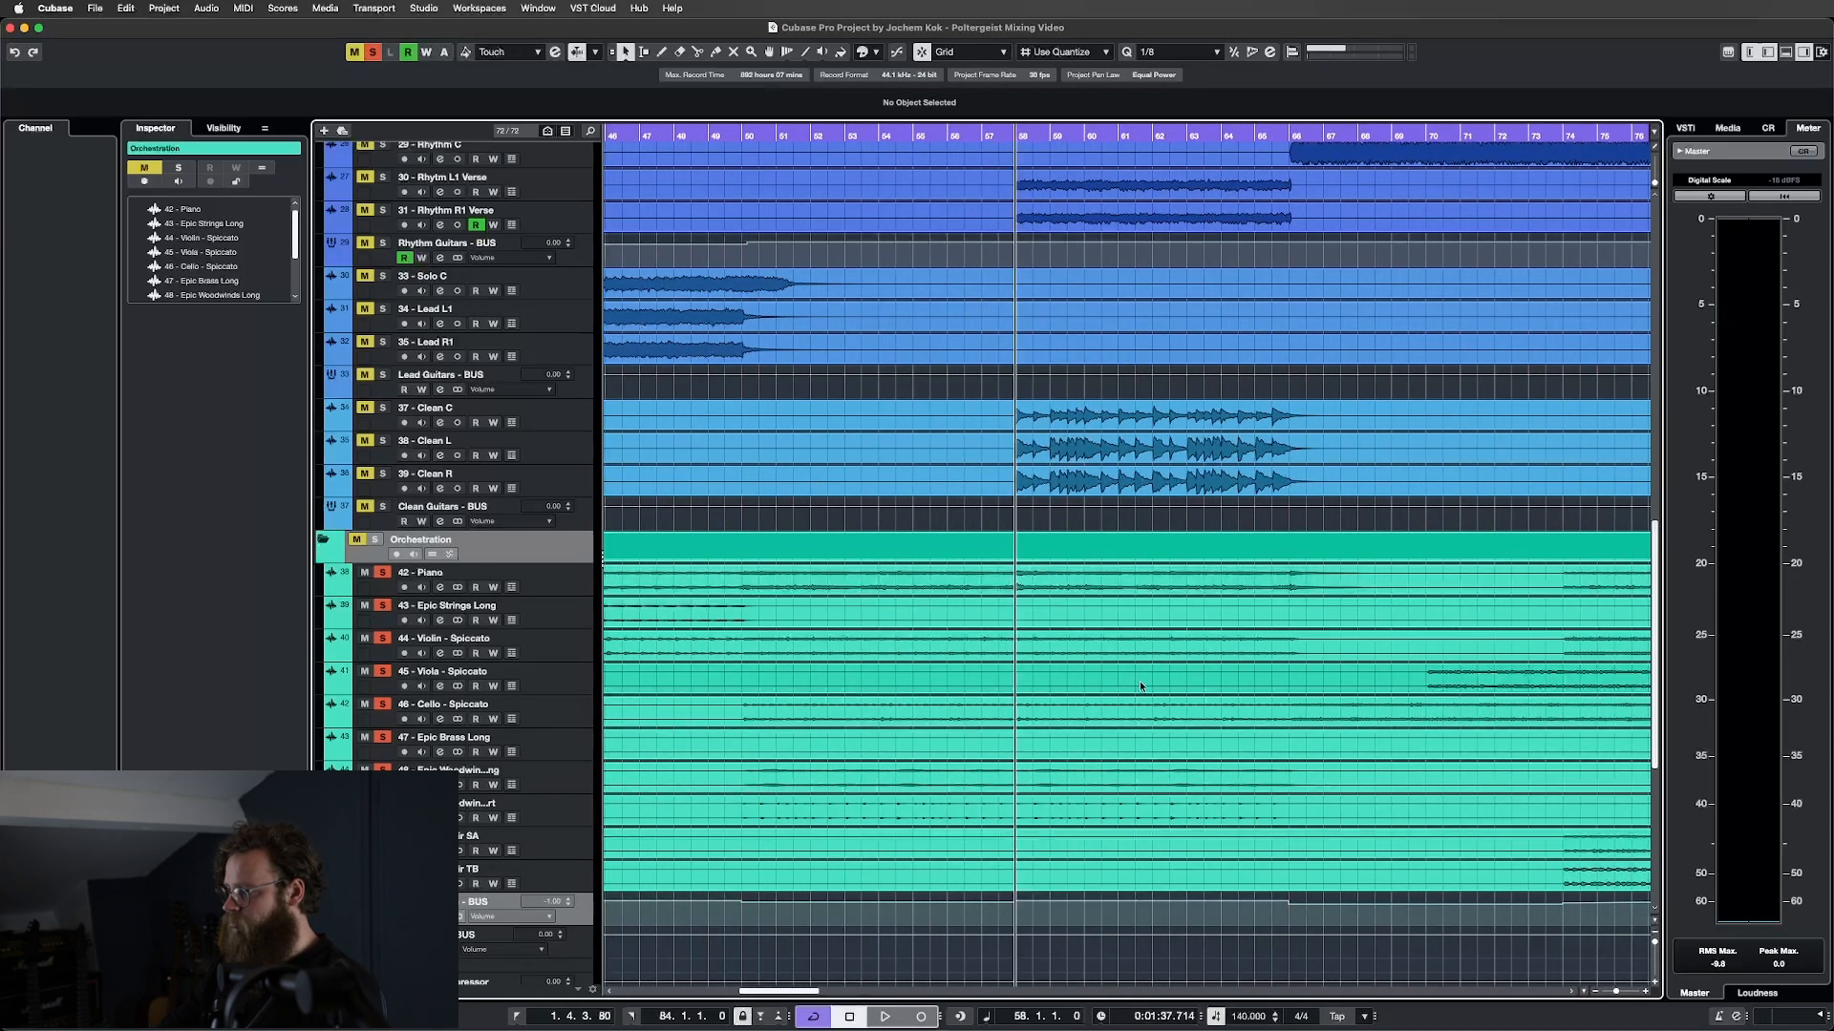
pyautogui.hscroll(4, 1136, 680)
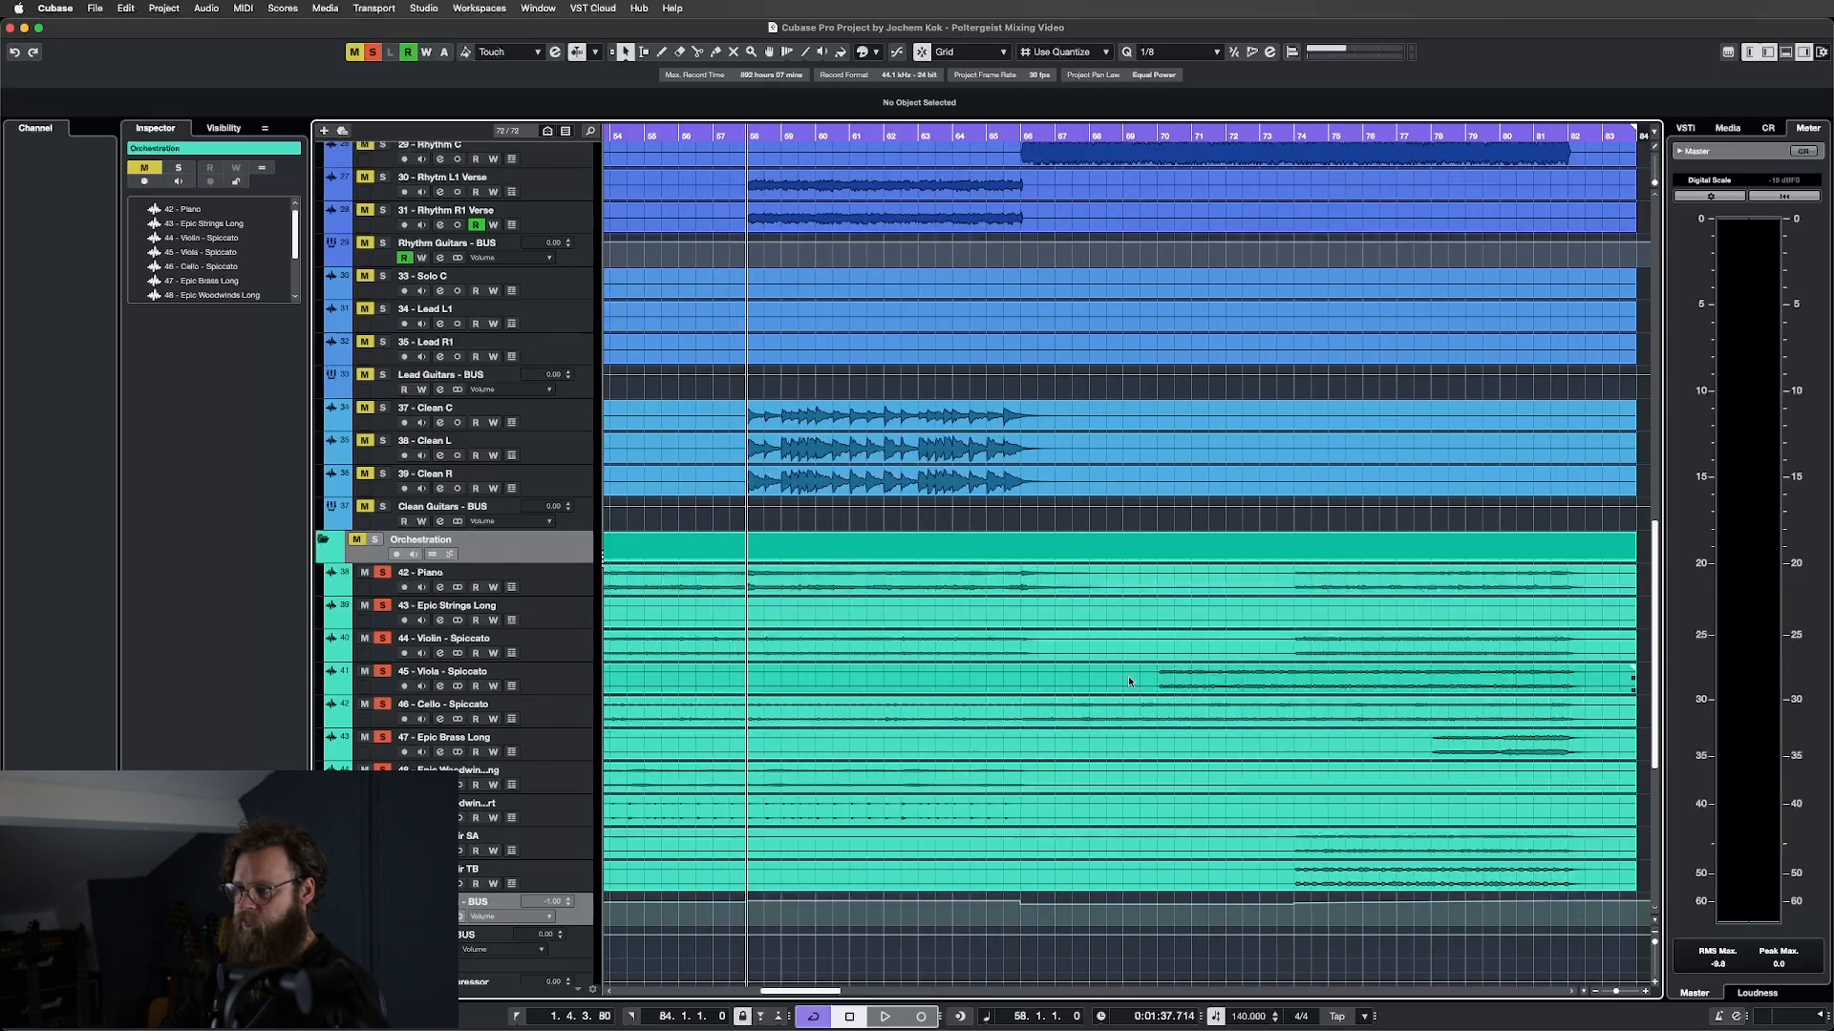
# Play the soloed orchestration from bar 58, stop it, and return to the MixConsole.
pyautogui.press('space')
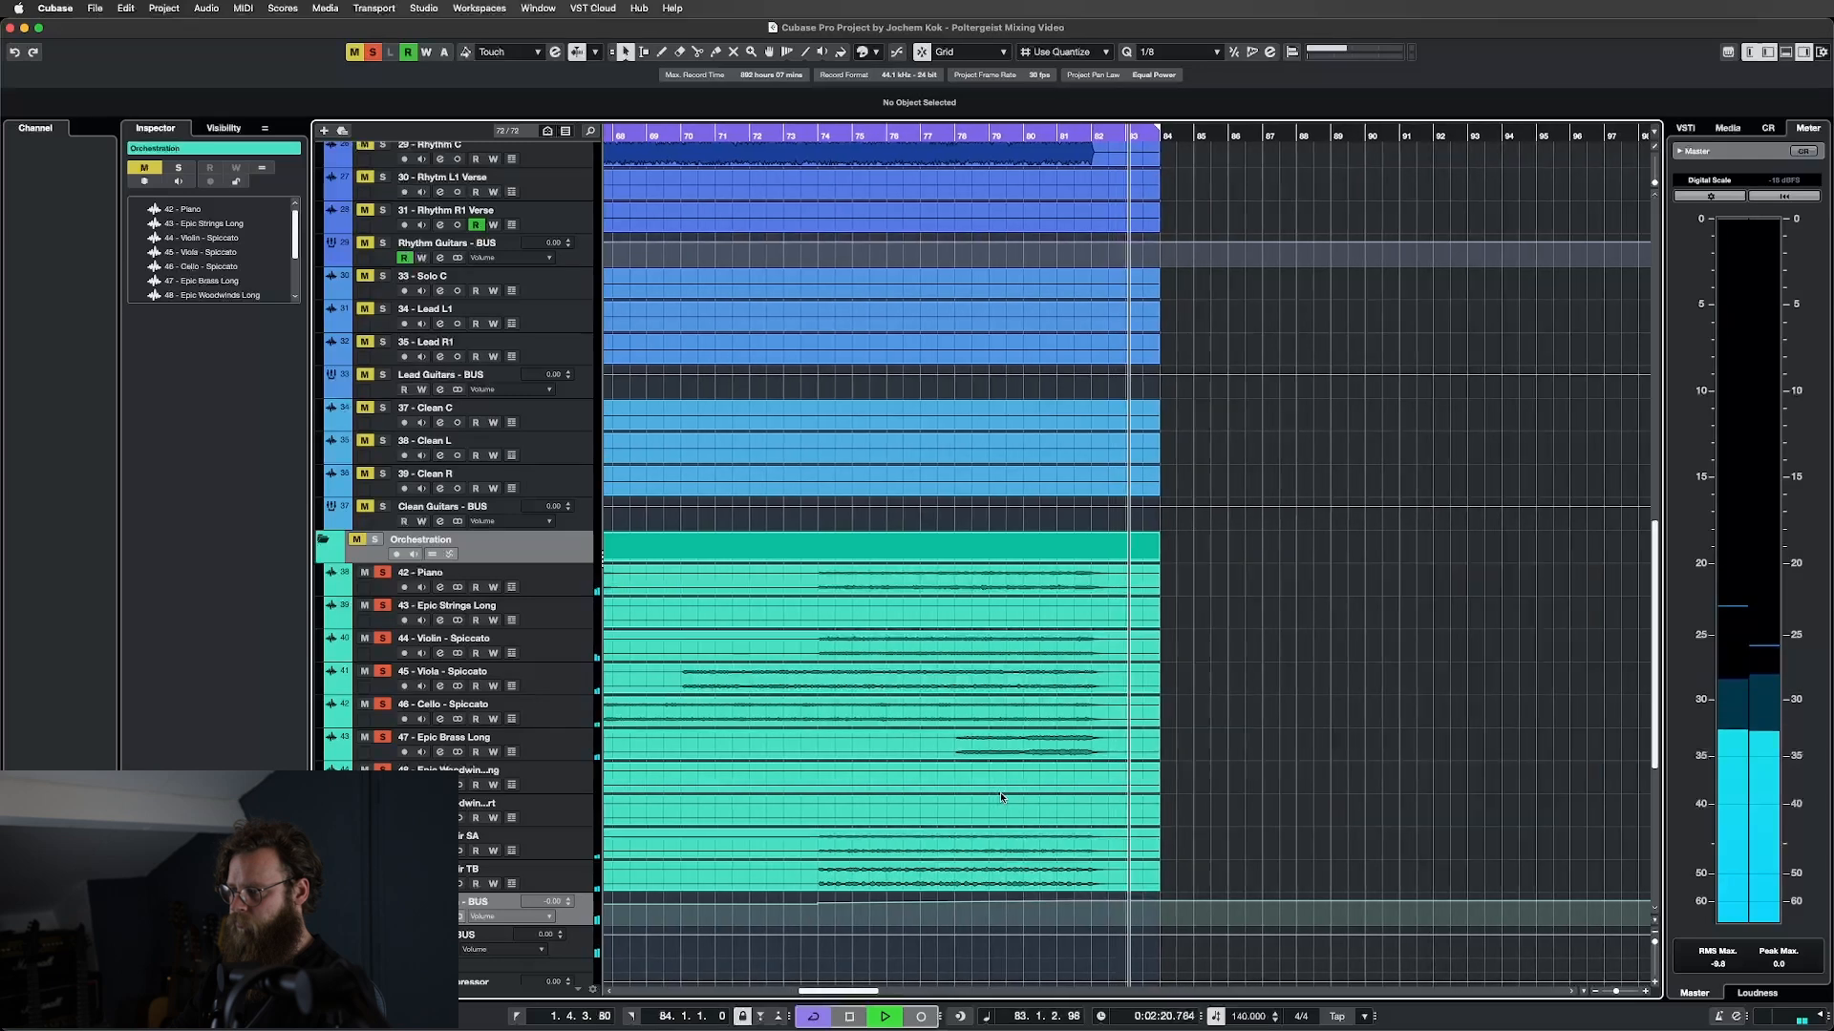
pyautogui.press('space')
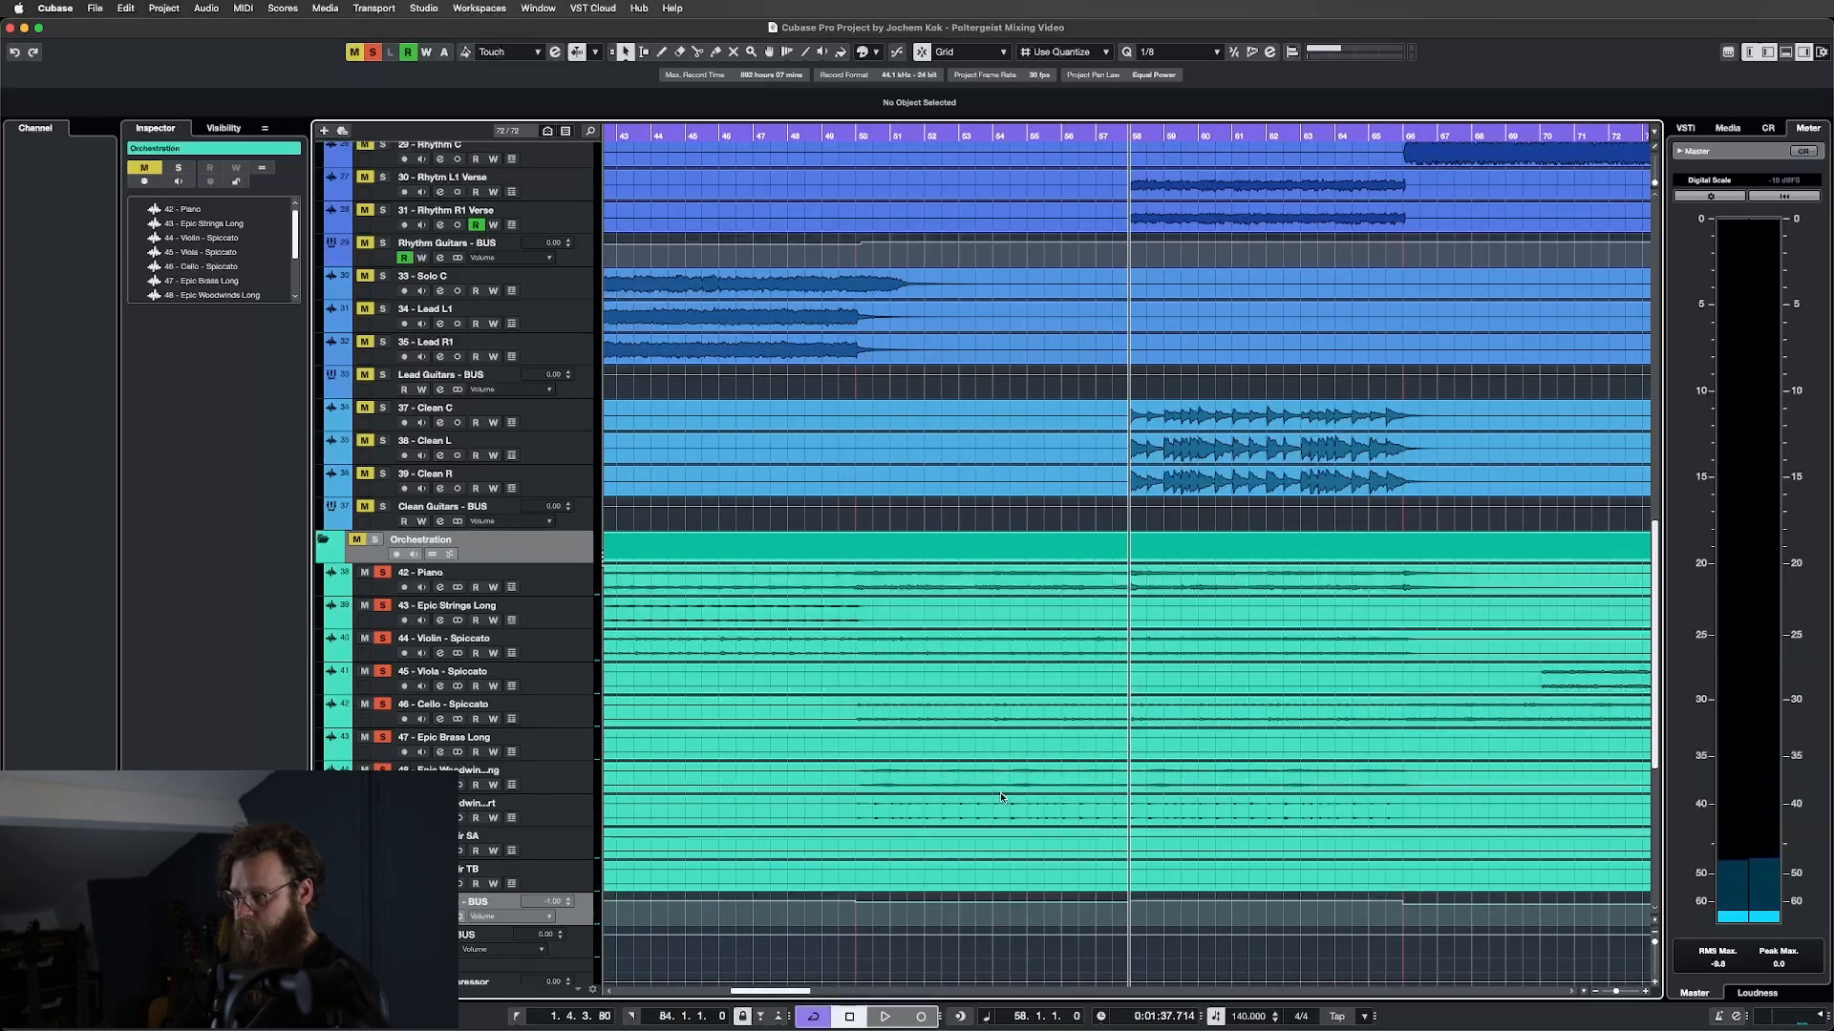
pyautogui.press('F3')
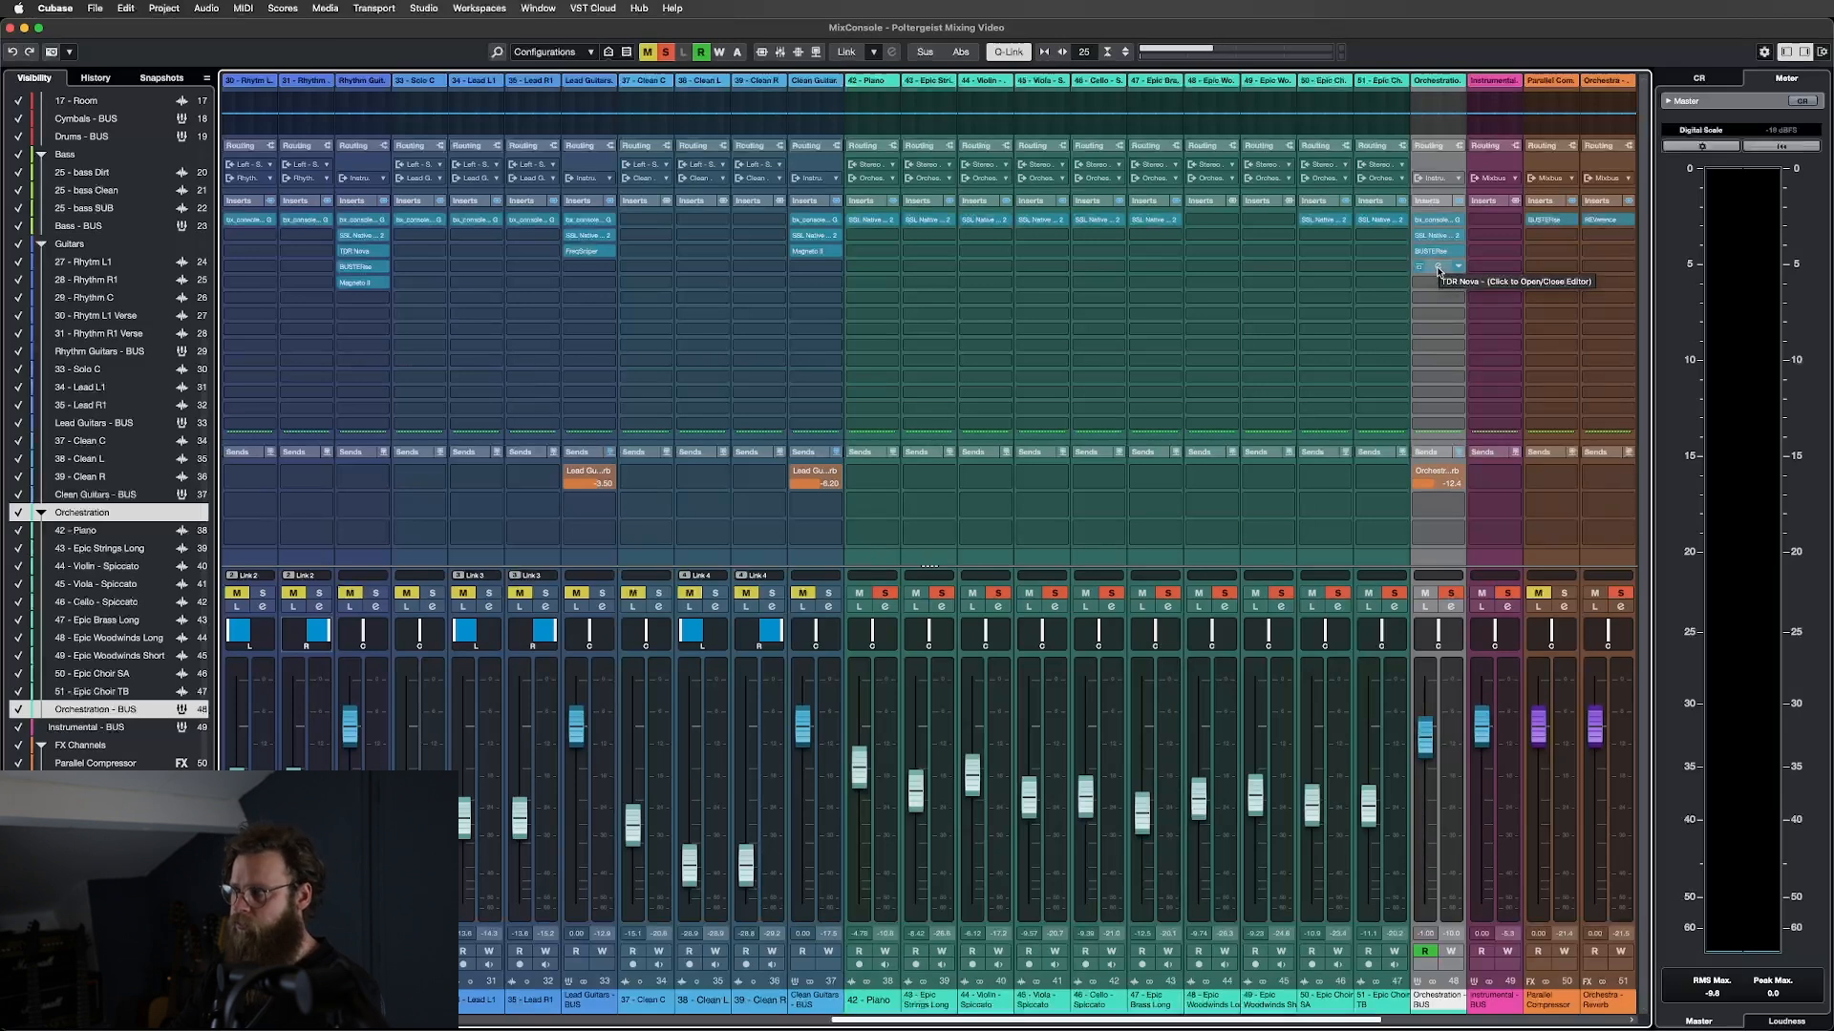
pyautogui.click(1439, 271)
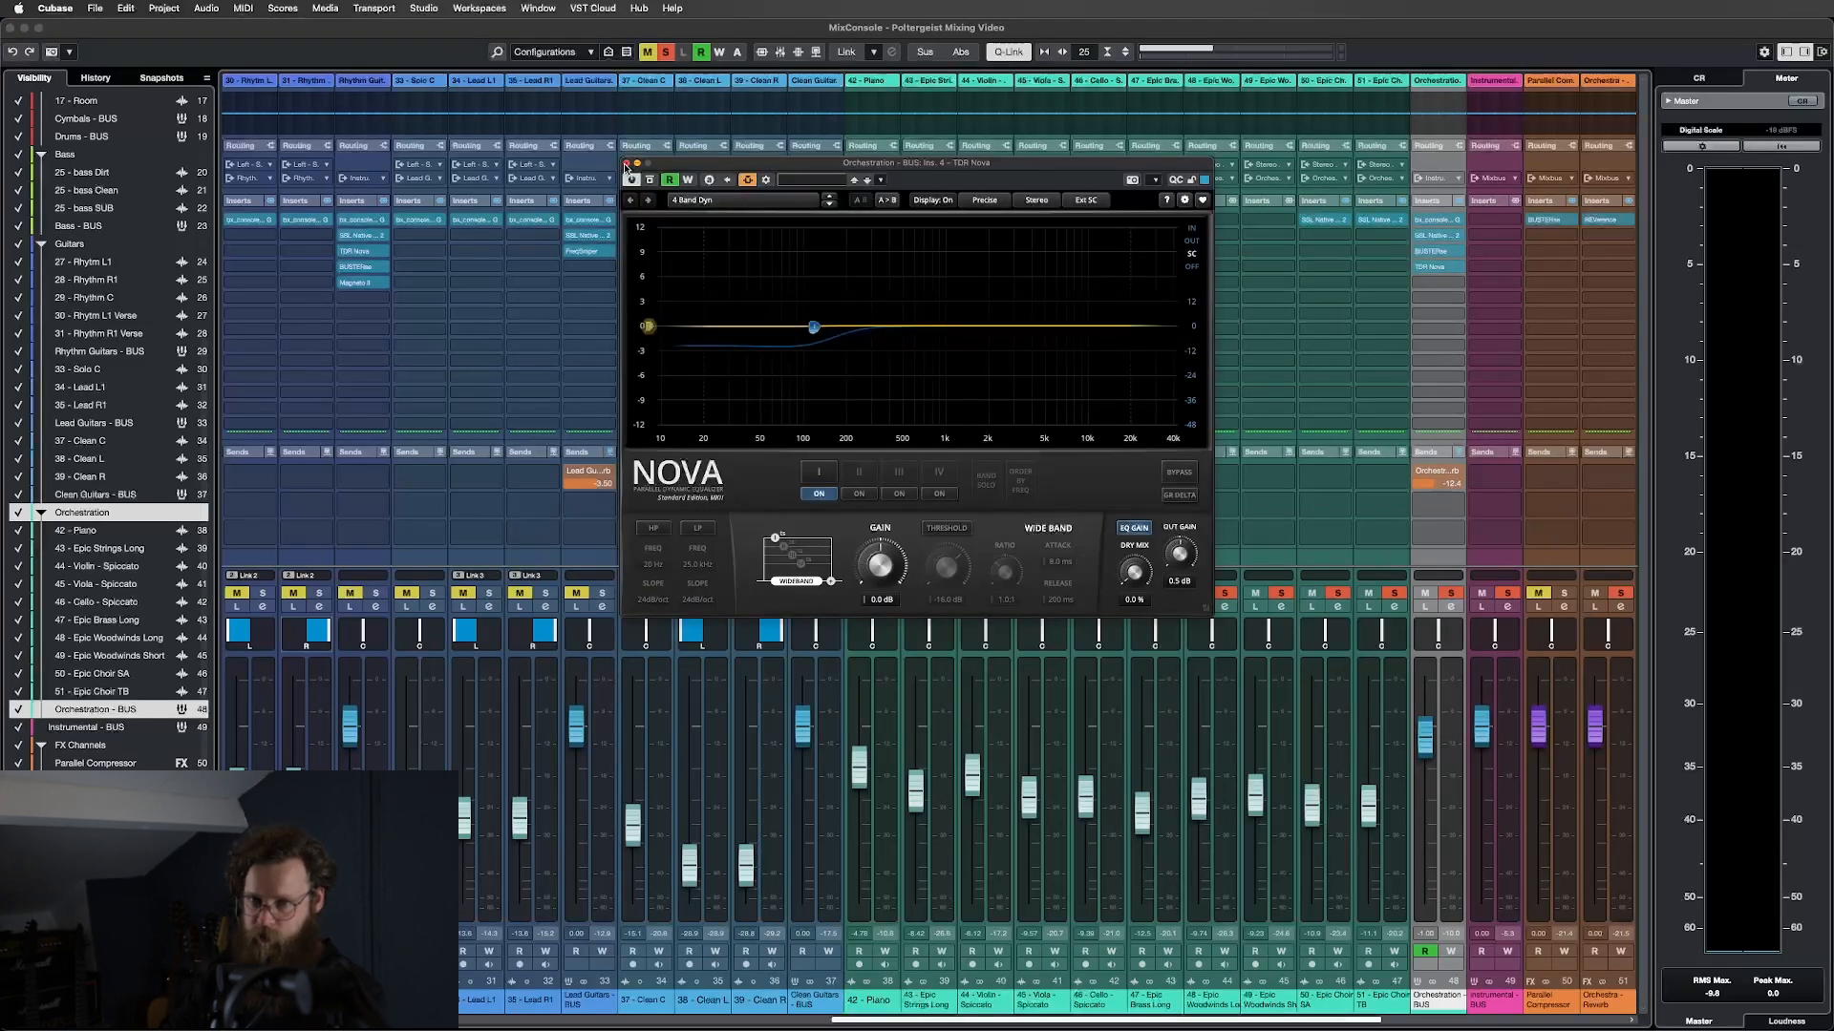
pyautogui.click(628, 165)
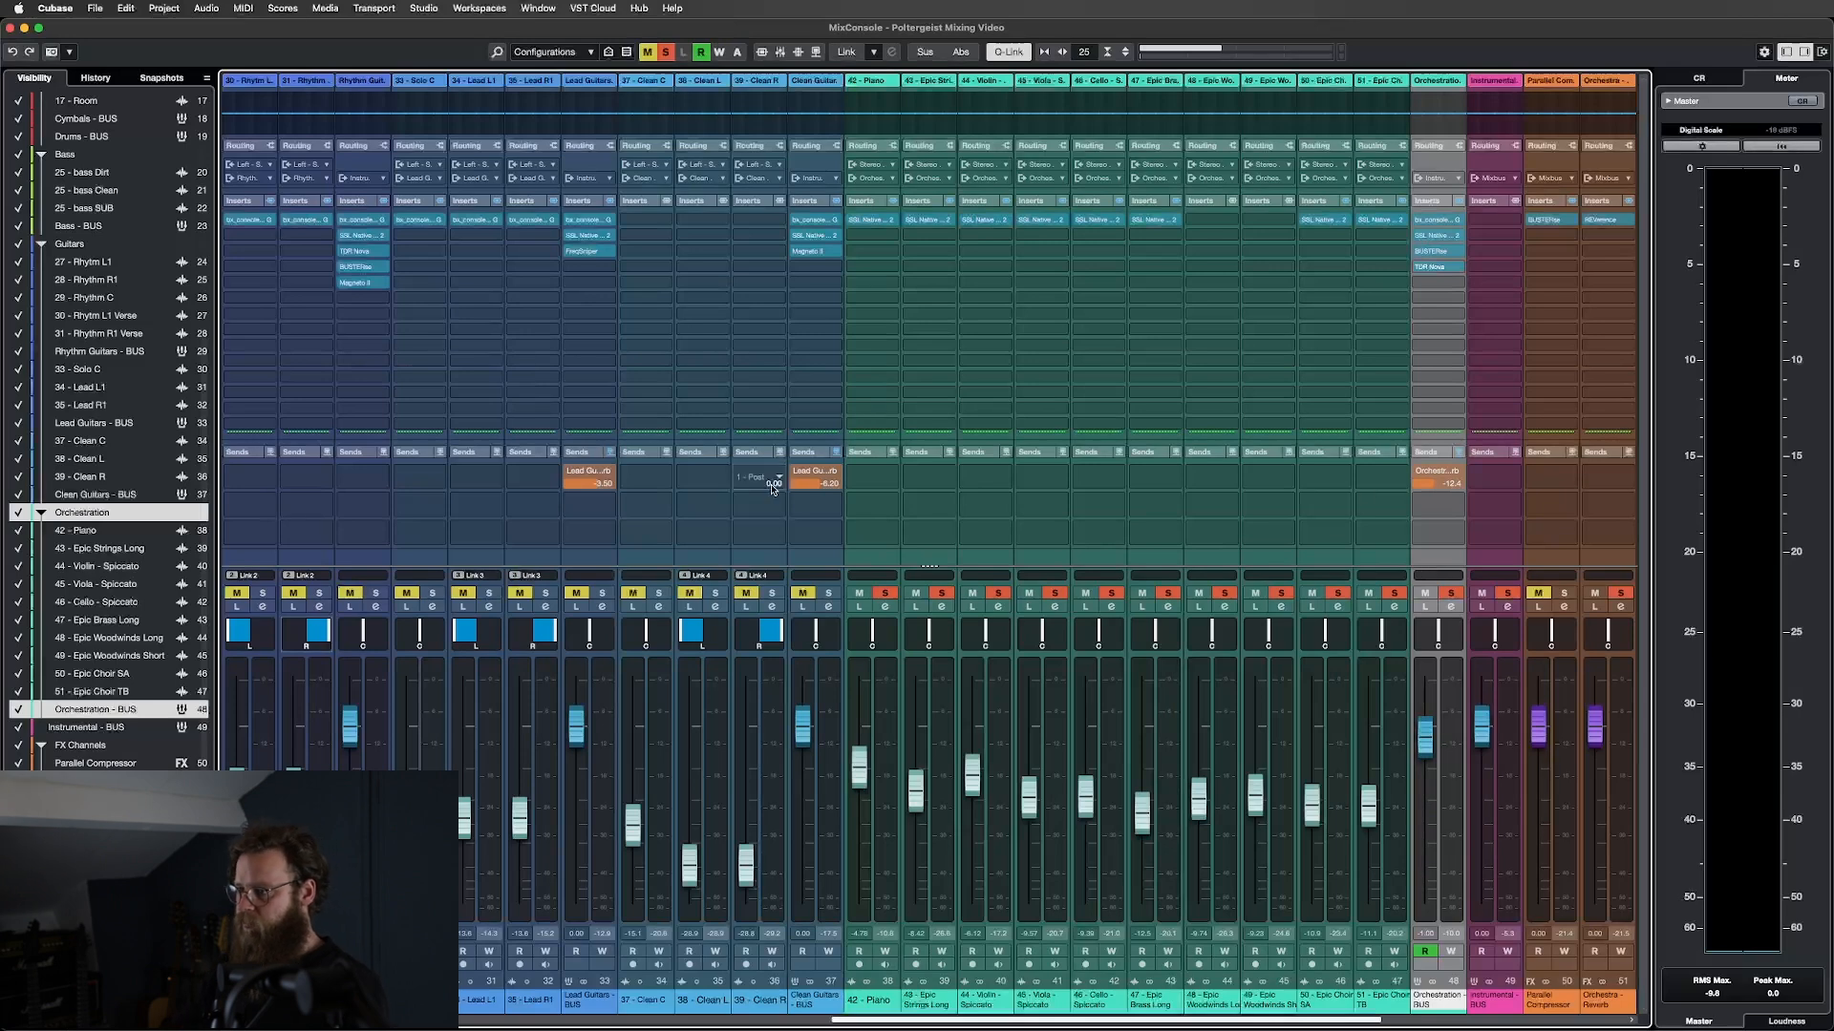
# Select orchestra channels 42–51, start playback, then solo only the 42 - Piano channel.
pyautogui.keyDown('shift'); pyautogui.click(878, 560); pyautogui.keyUp('shift')
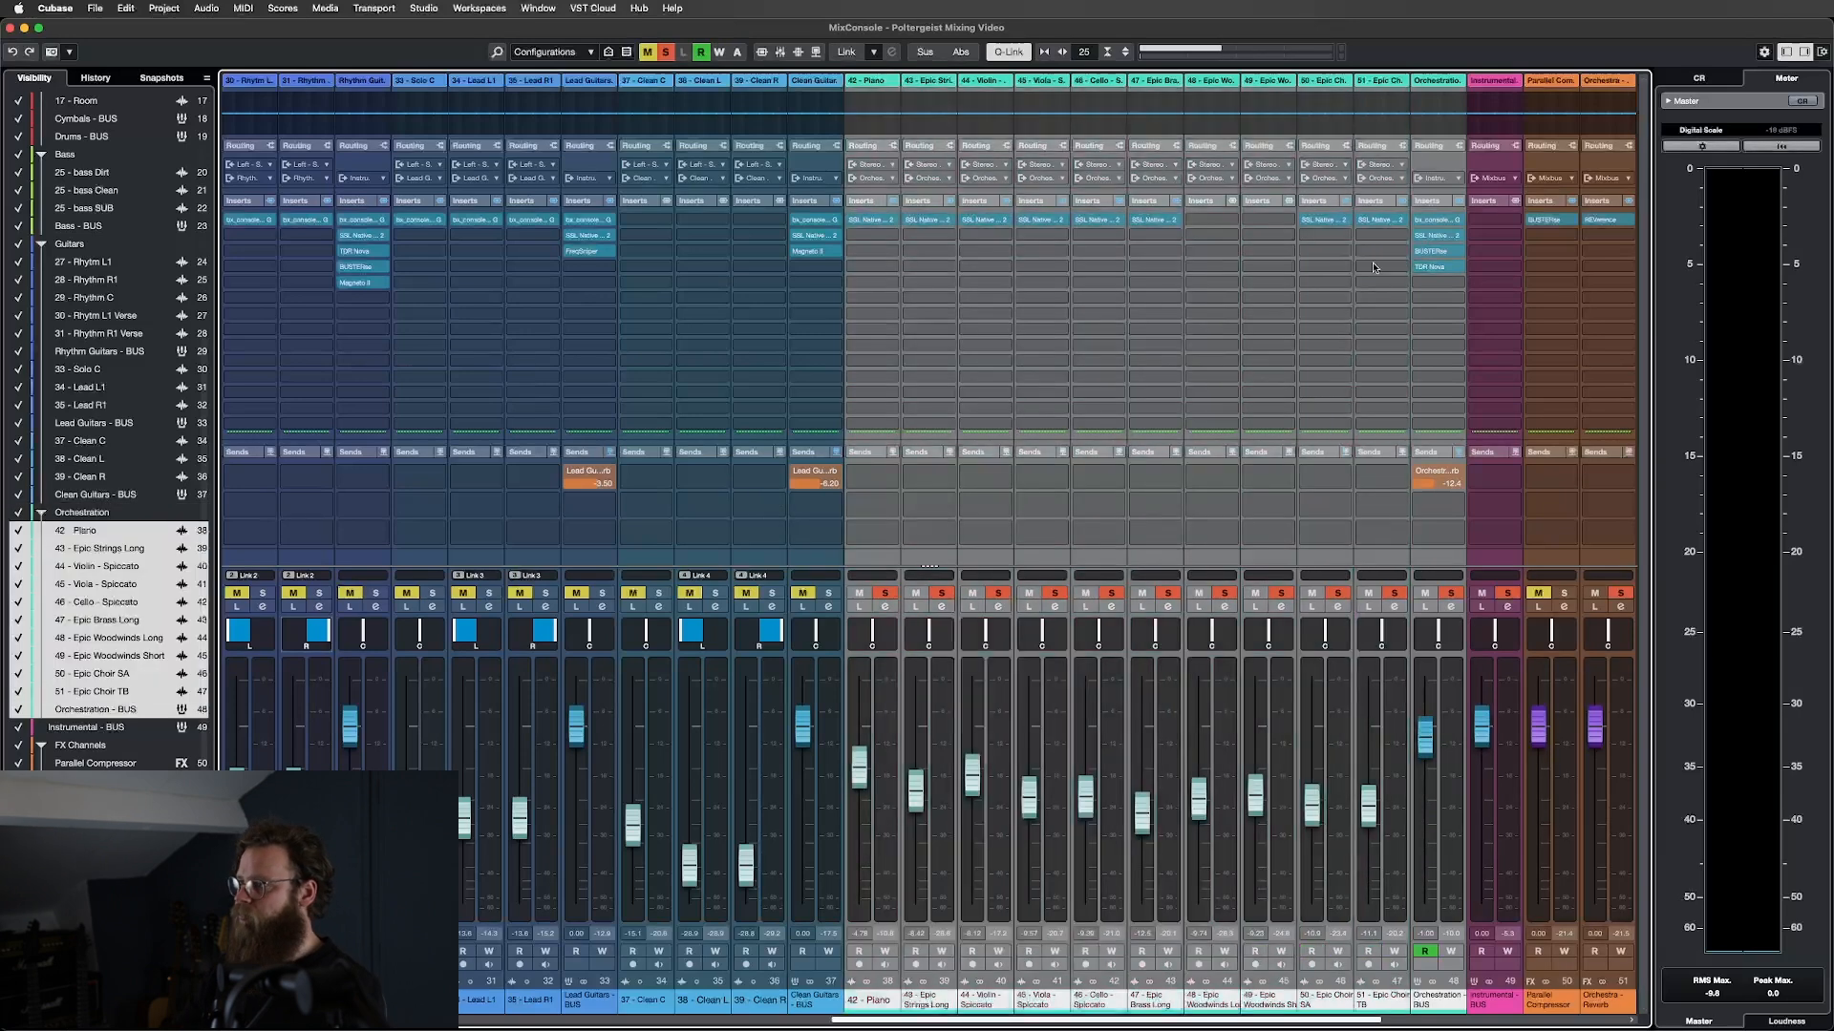
pyautogui.click(1459, 202)
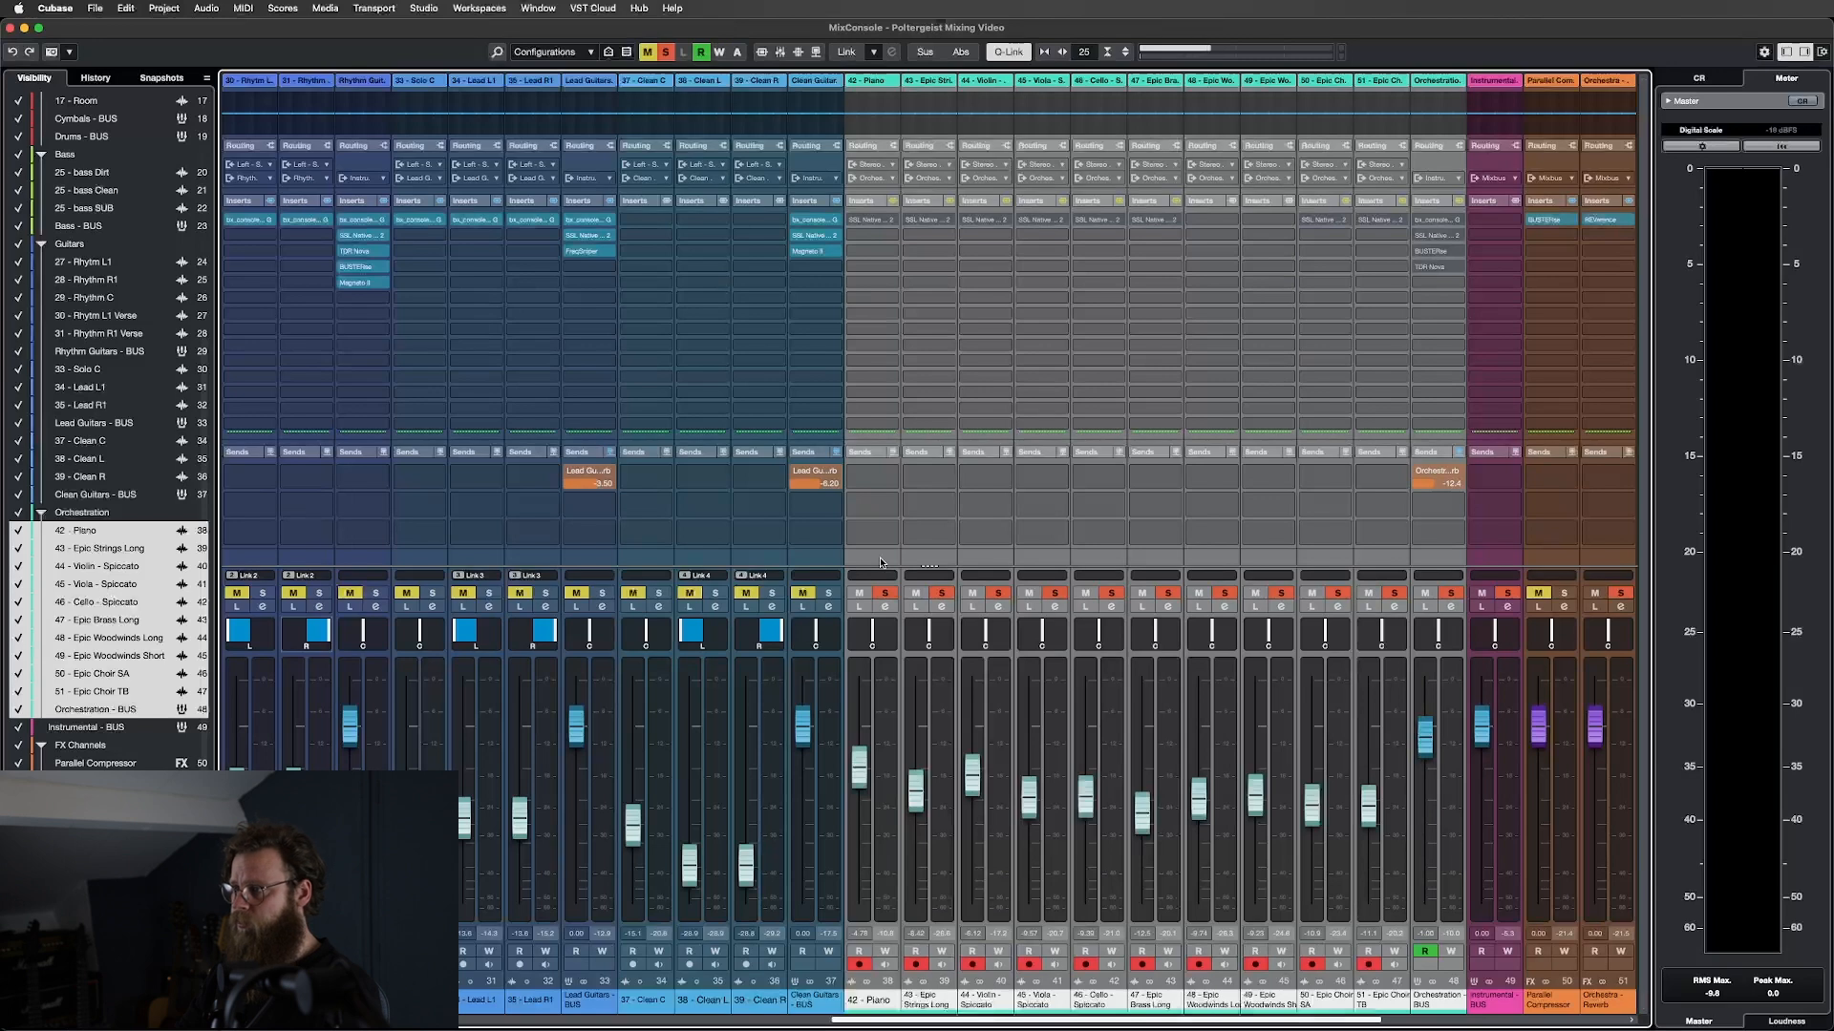
pyautogui.press('space')
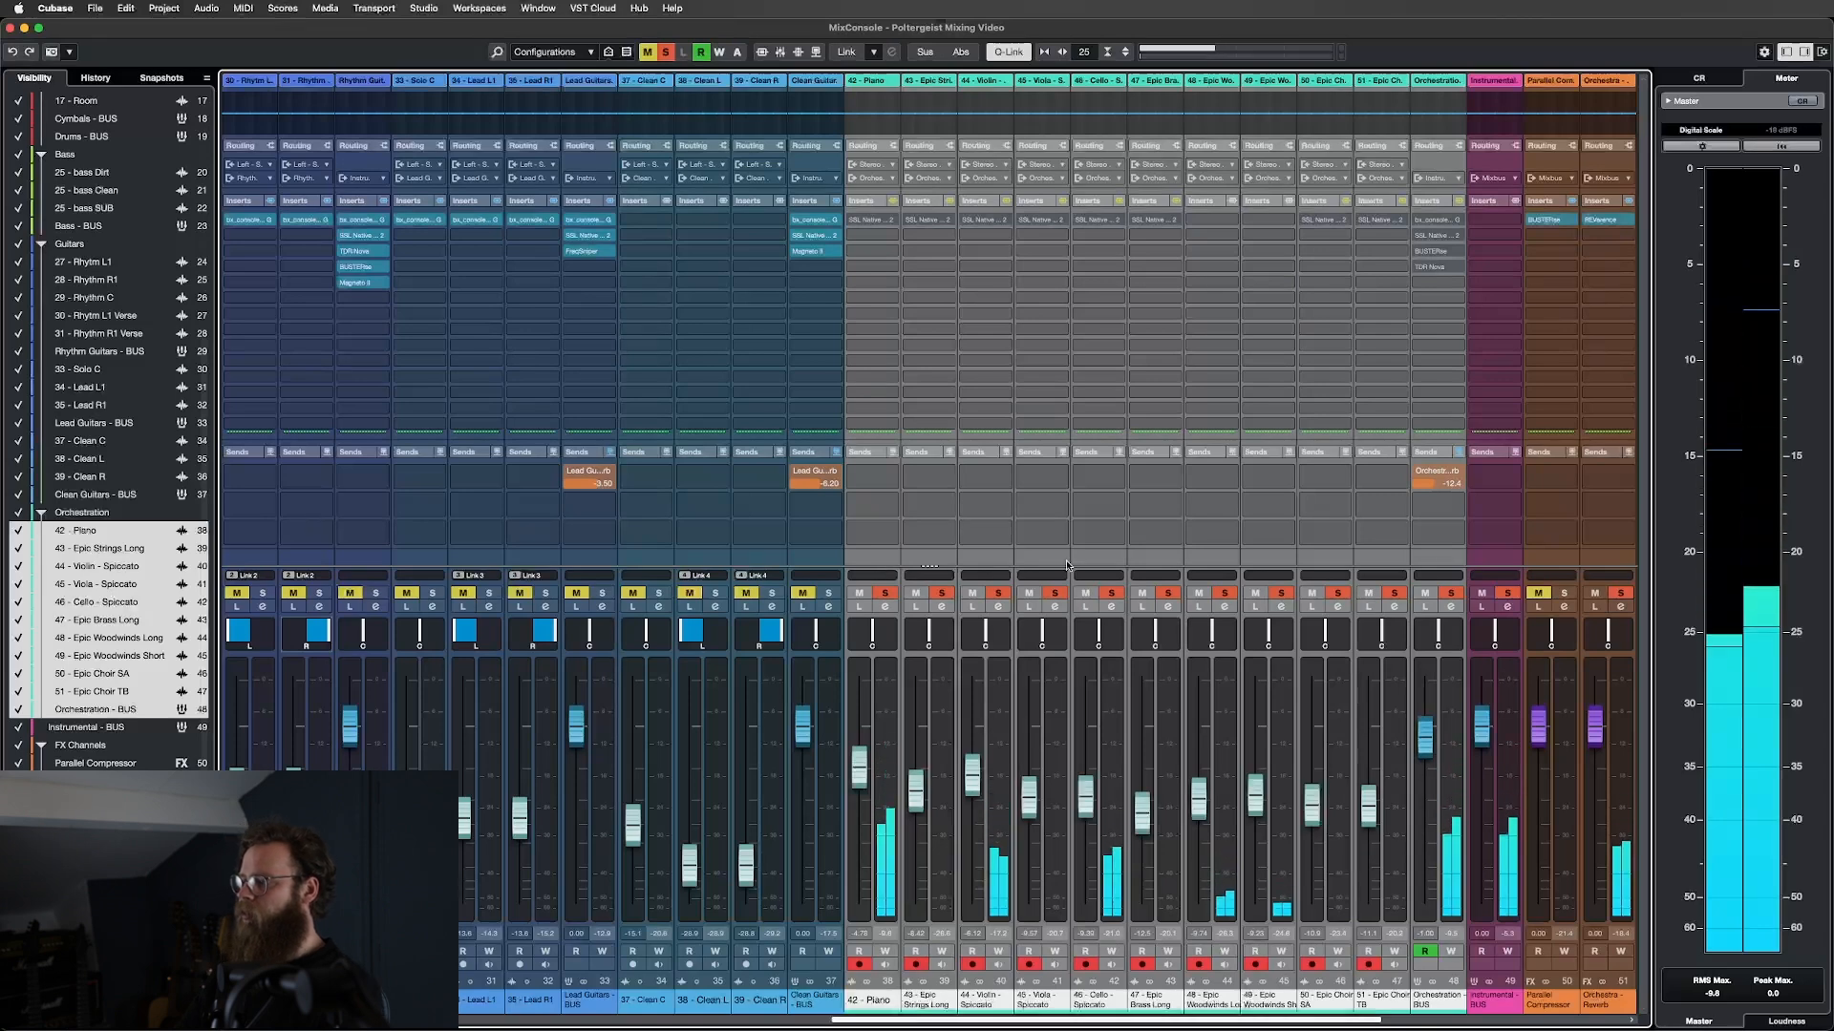
pyautogui.click(897, 556)
pyautogui.press('s')
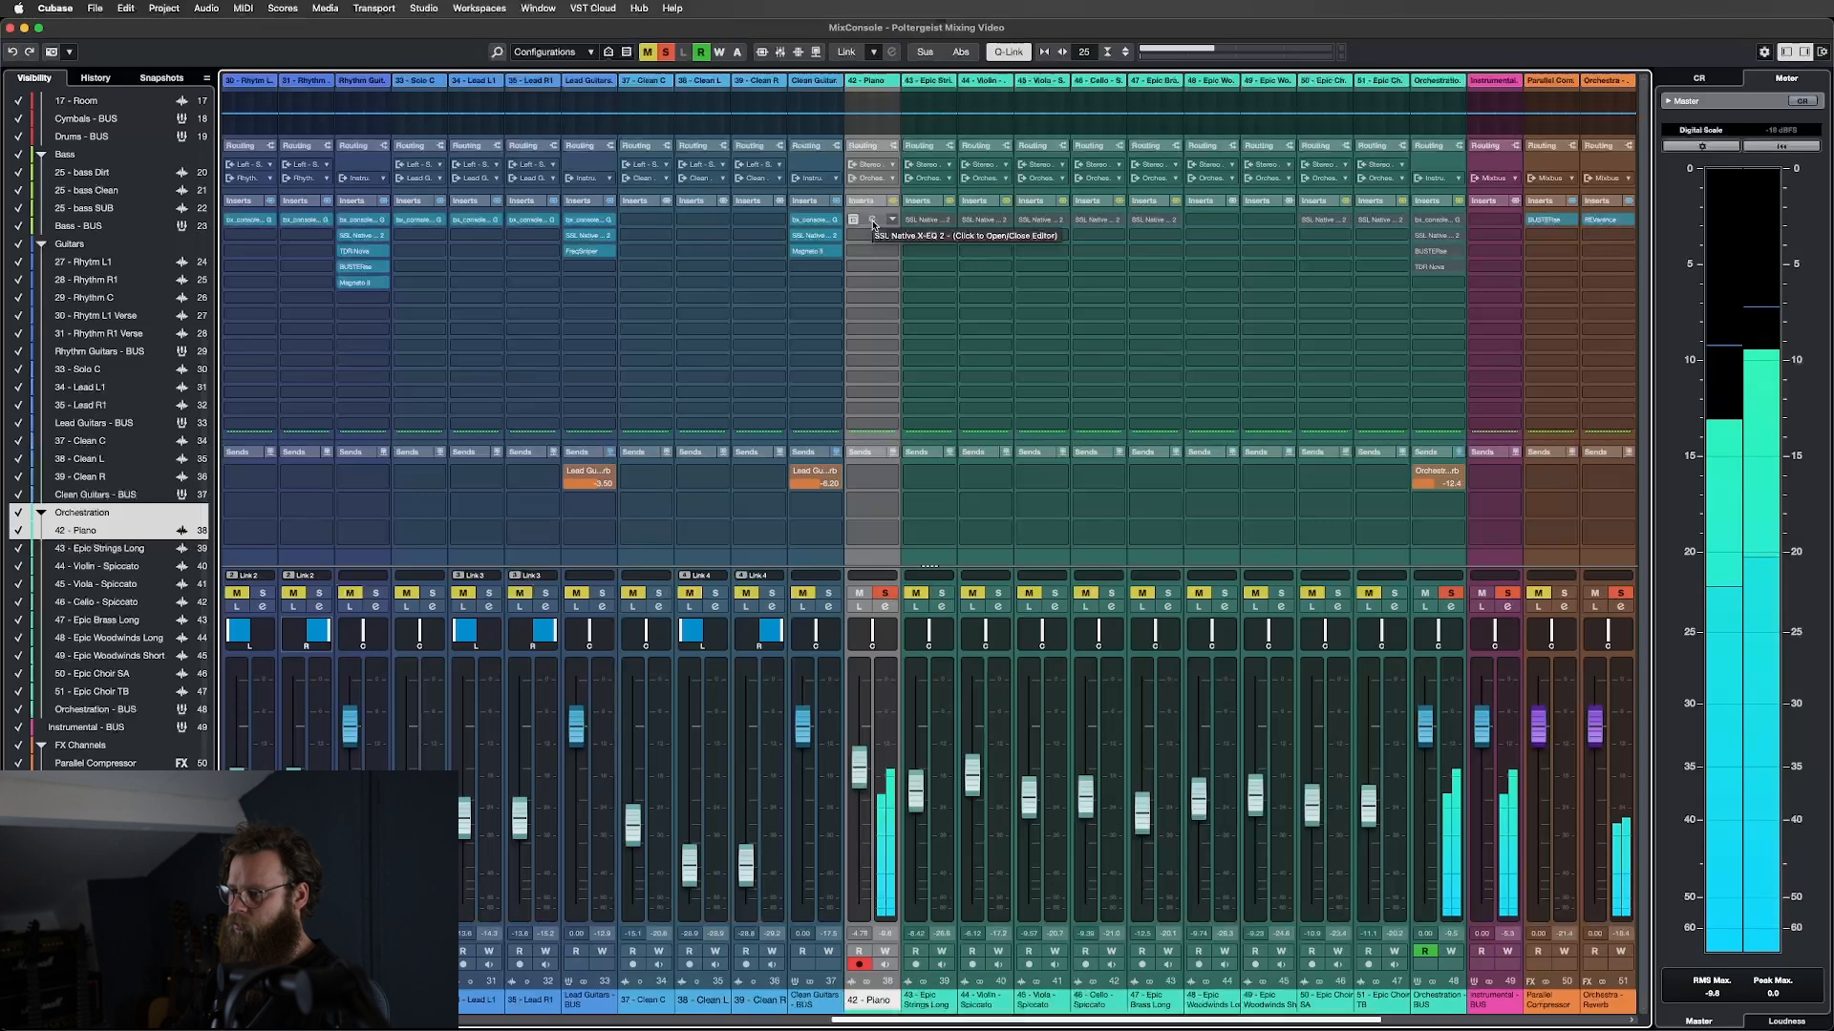
pyautogui.click(873, 225)
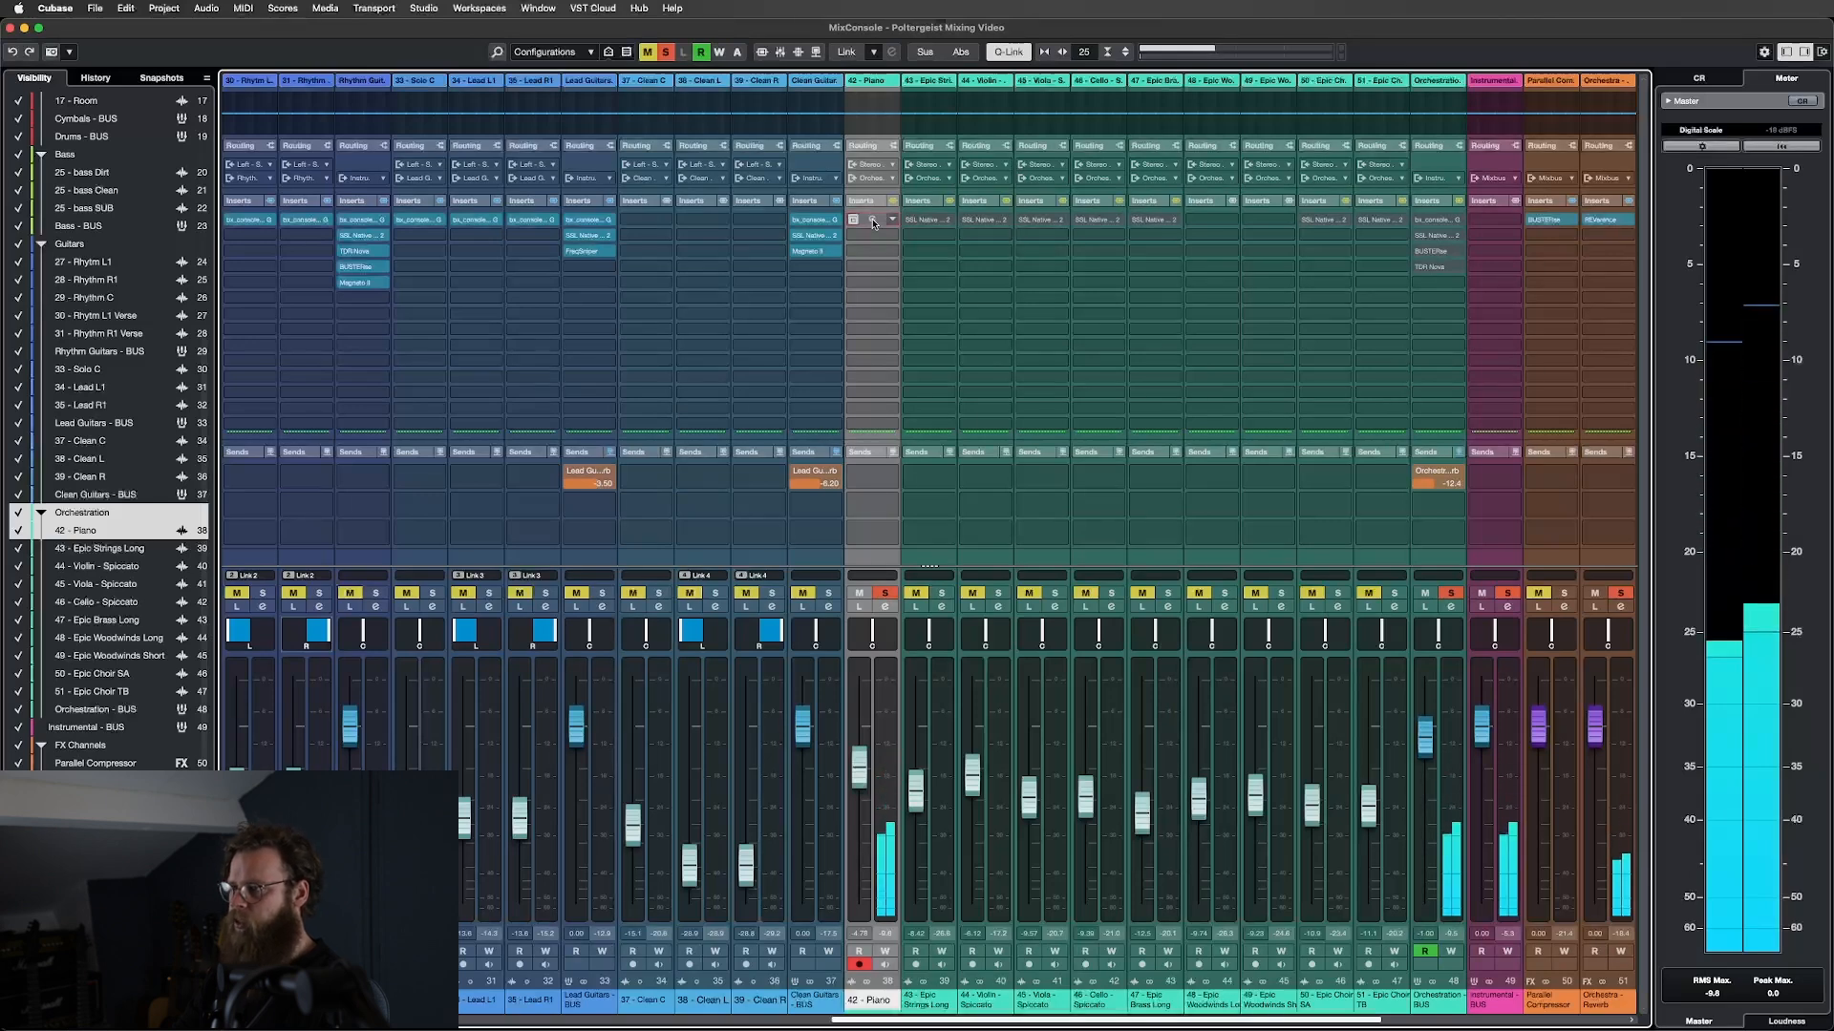
pyautogui.moveTo(887, 219); pyautogui.dragTo(914, 240)
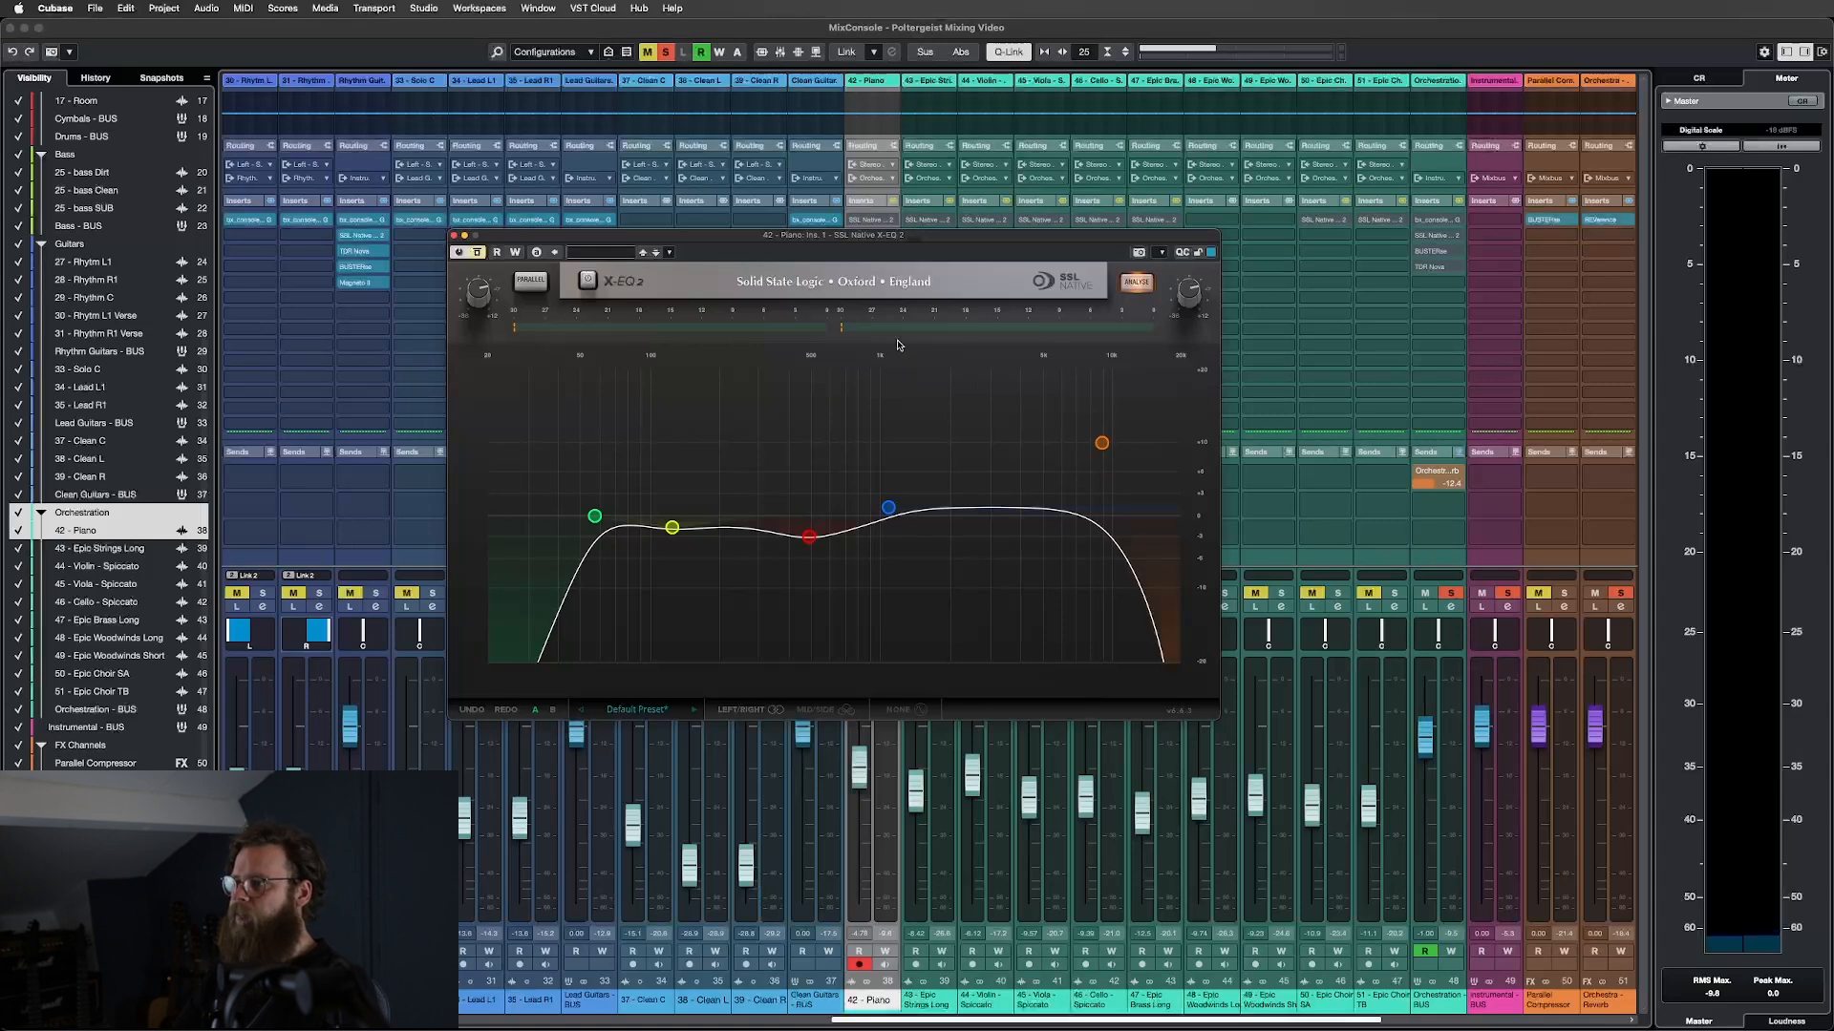
pyautogui.moveTo(885, 230)
pyautogui.mouseDown()
pyautogui.moveTo(892, 290)
pyautogui.moveTo(917, 241)
pyautogui.mouseUp()
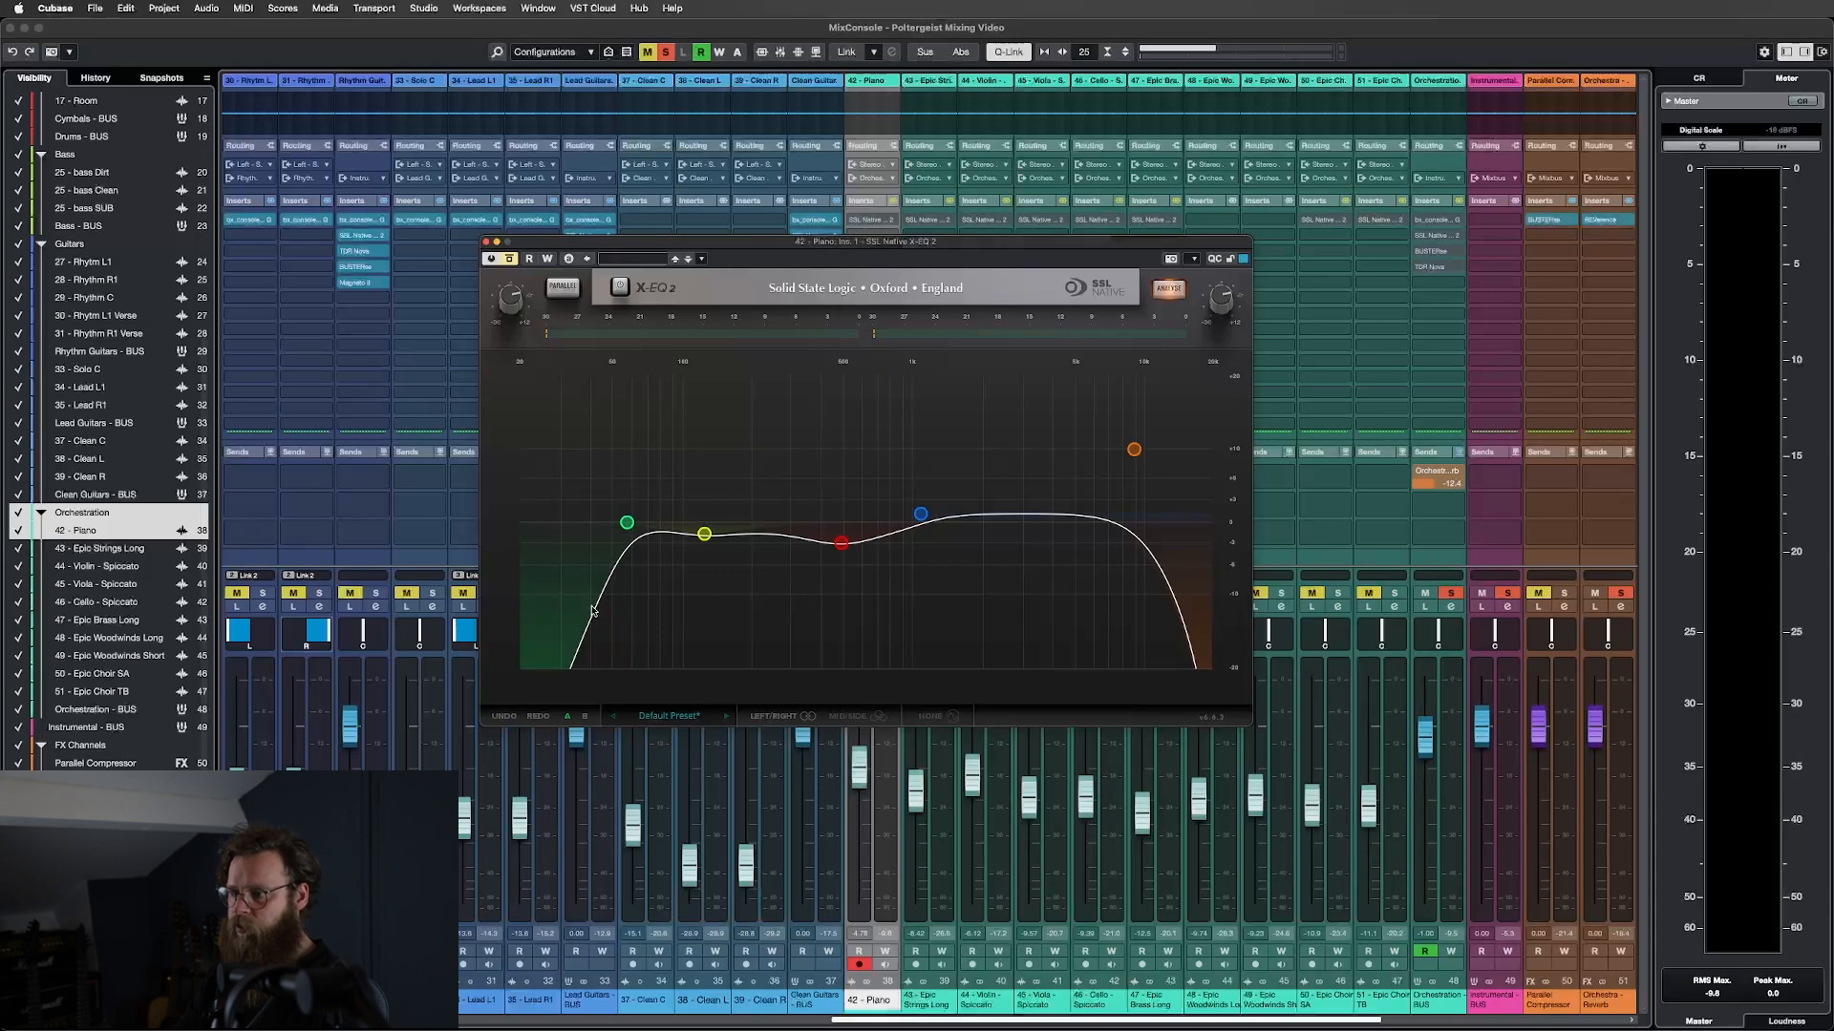
pyautogui.click(625, 525)
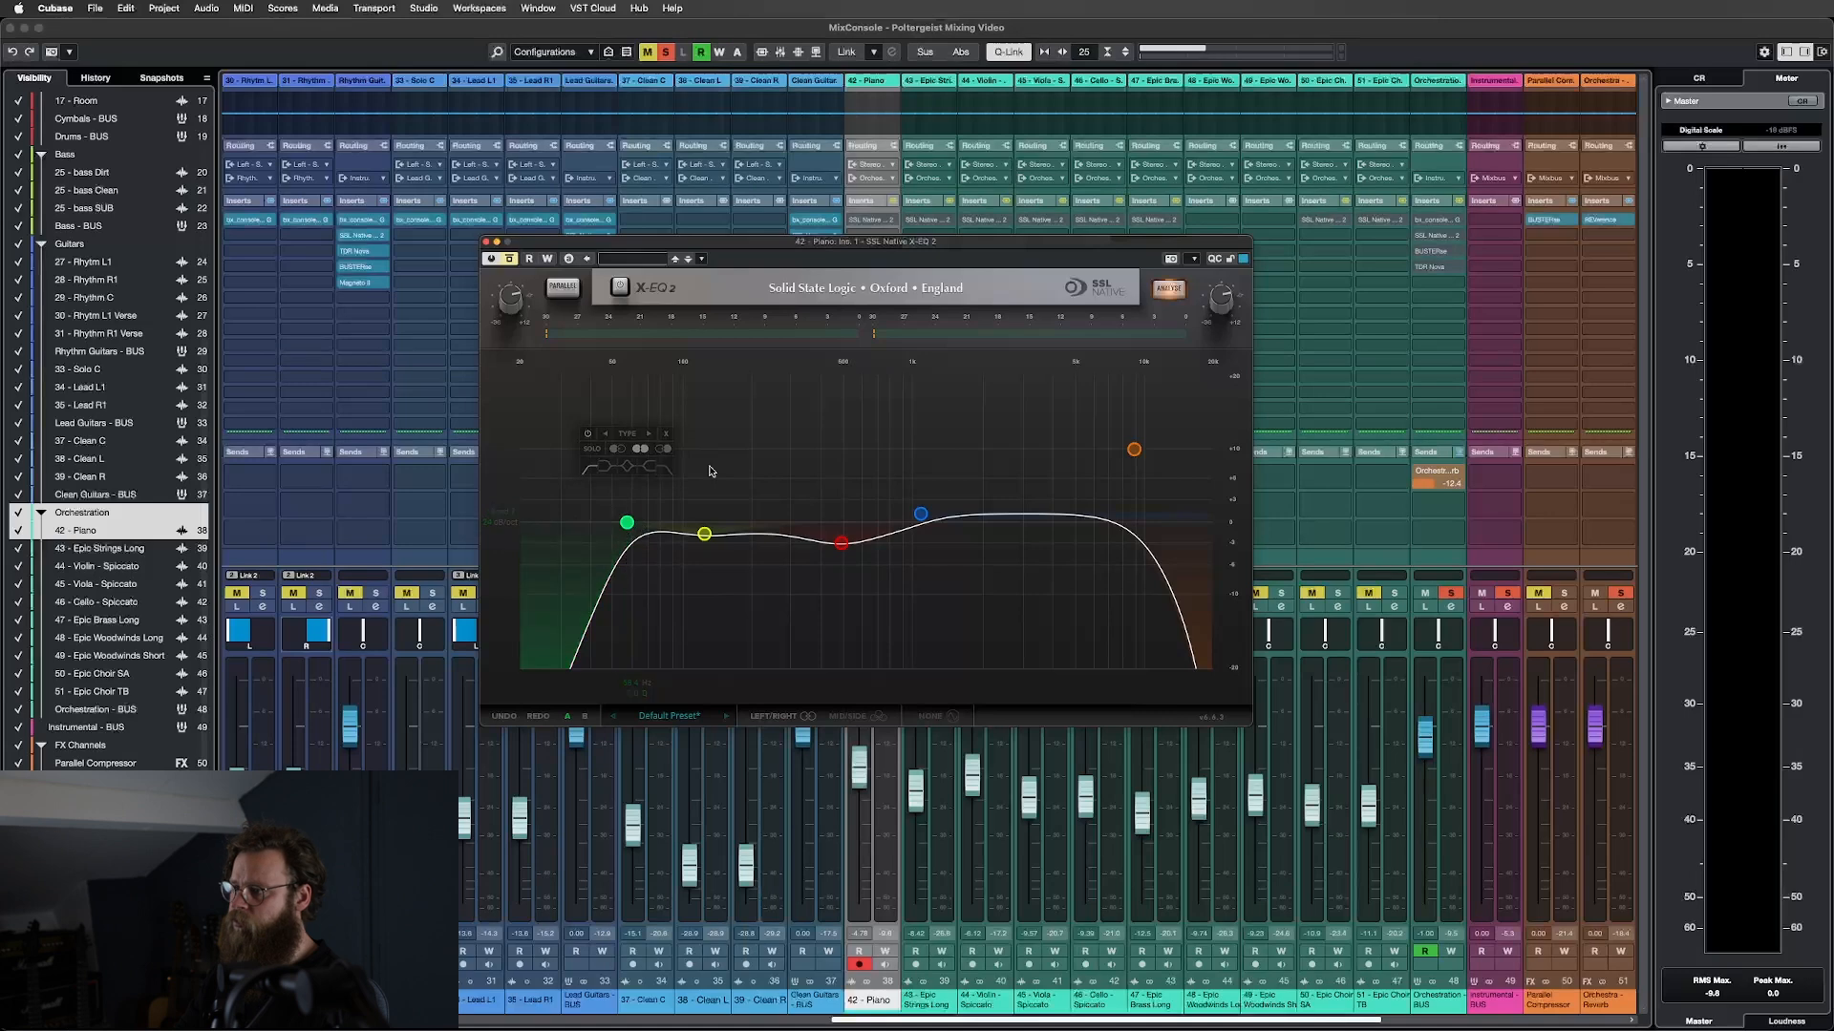
pyautogui.moveTo(1136, 456)
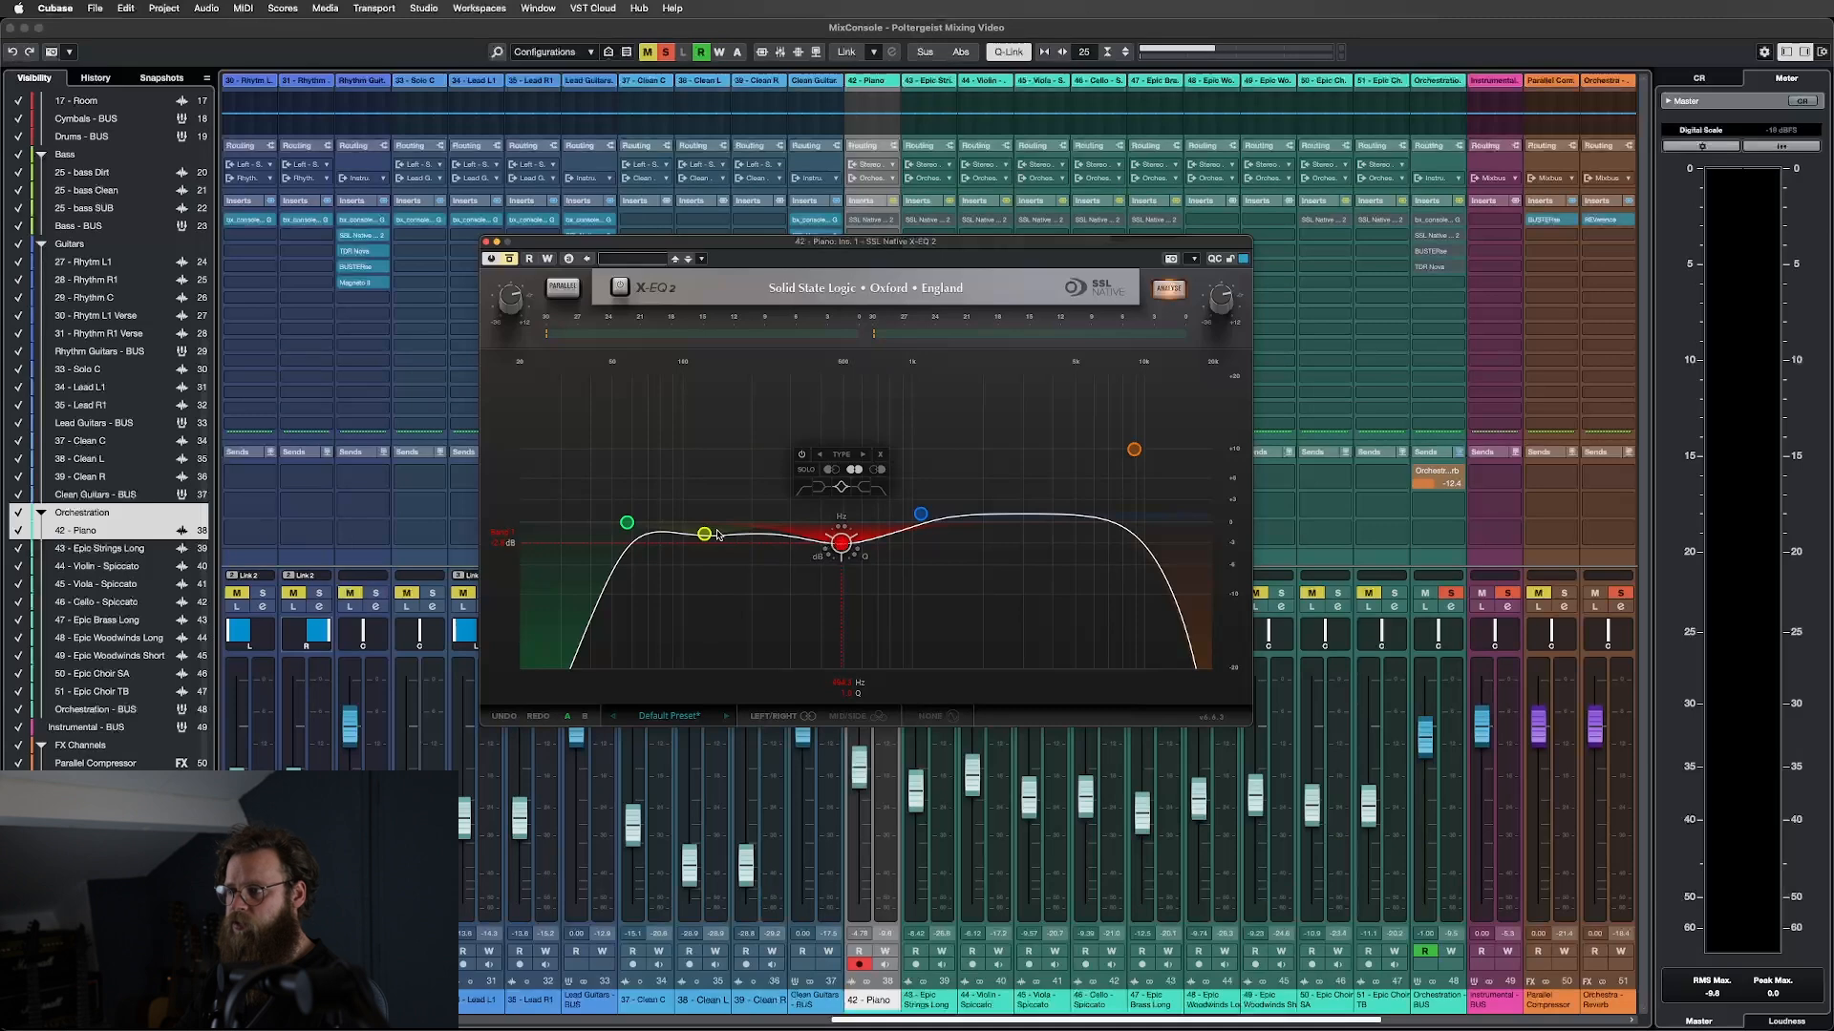
pyautogui.moveTo(704, 536)
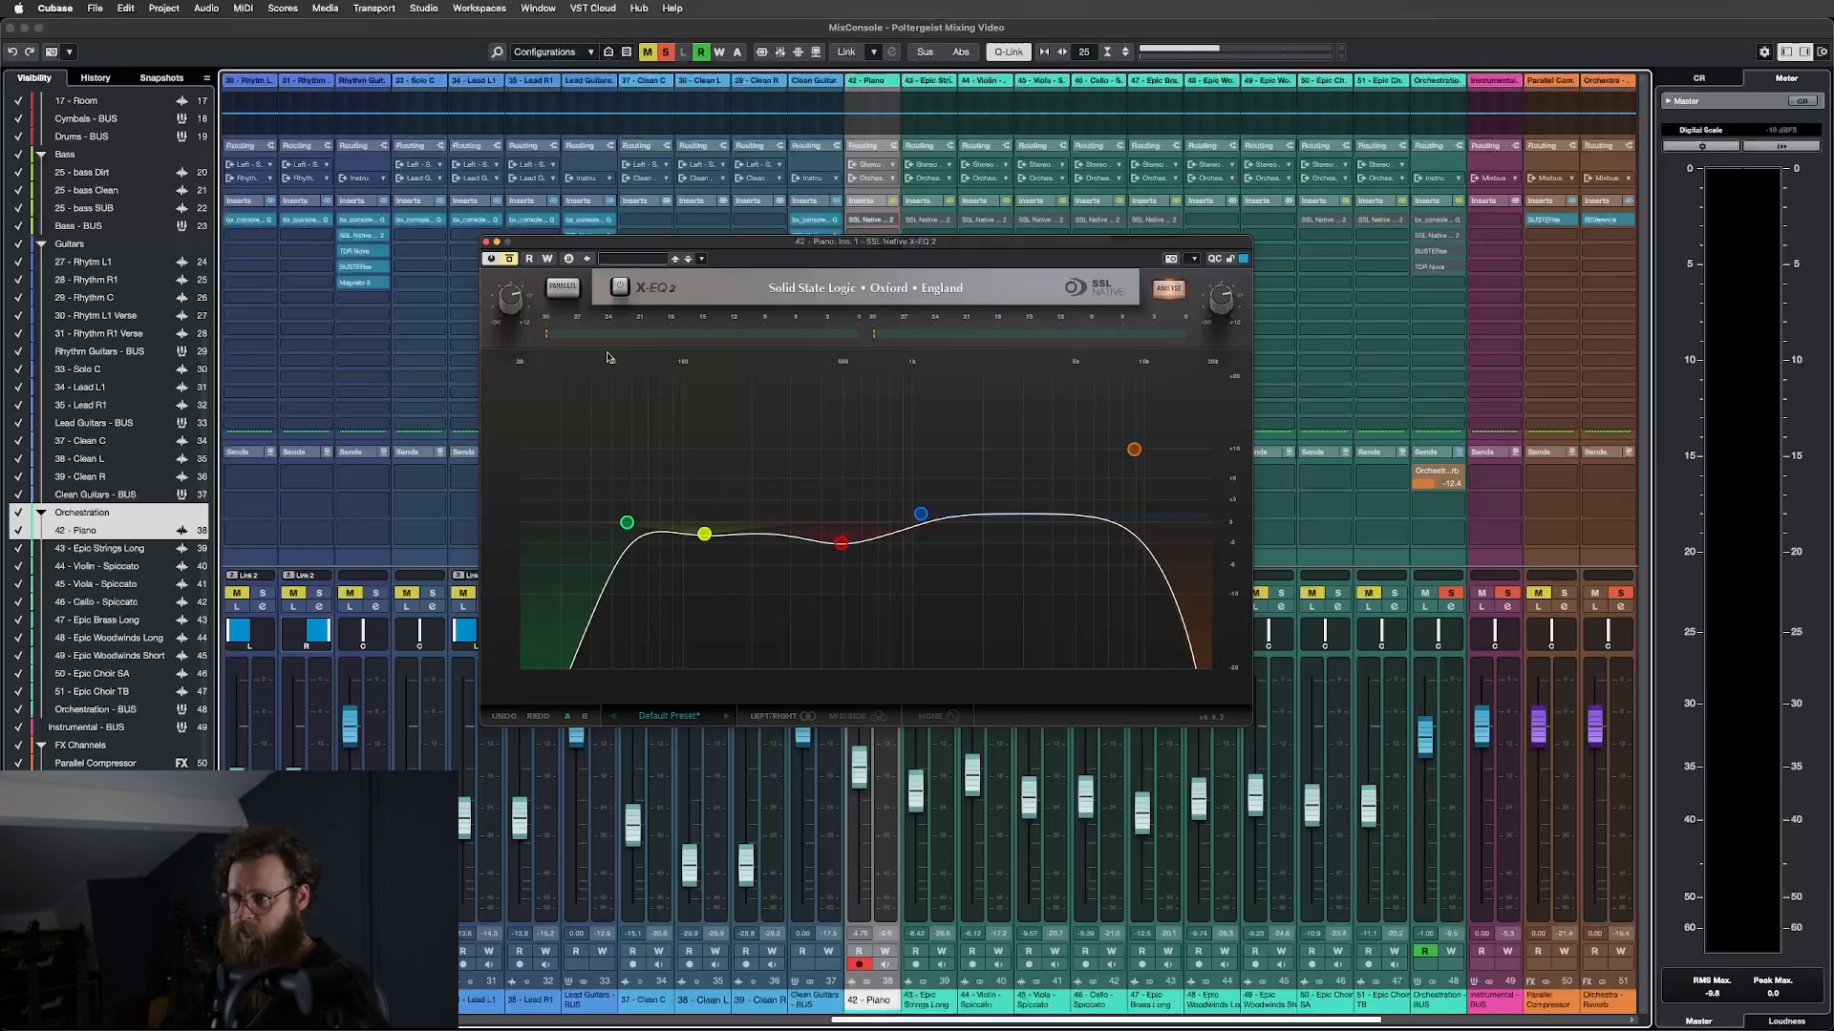
pyautogui.press('space')
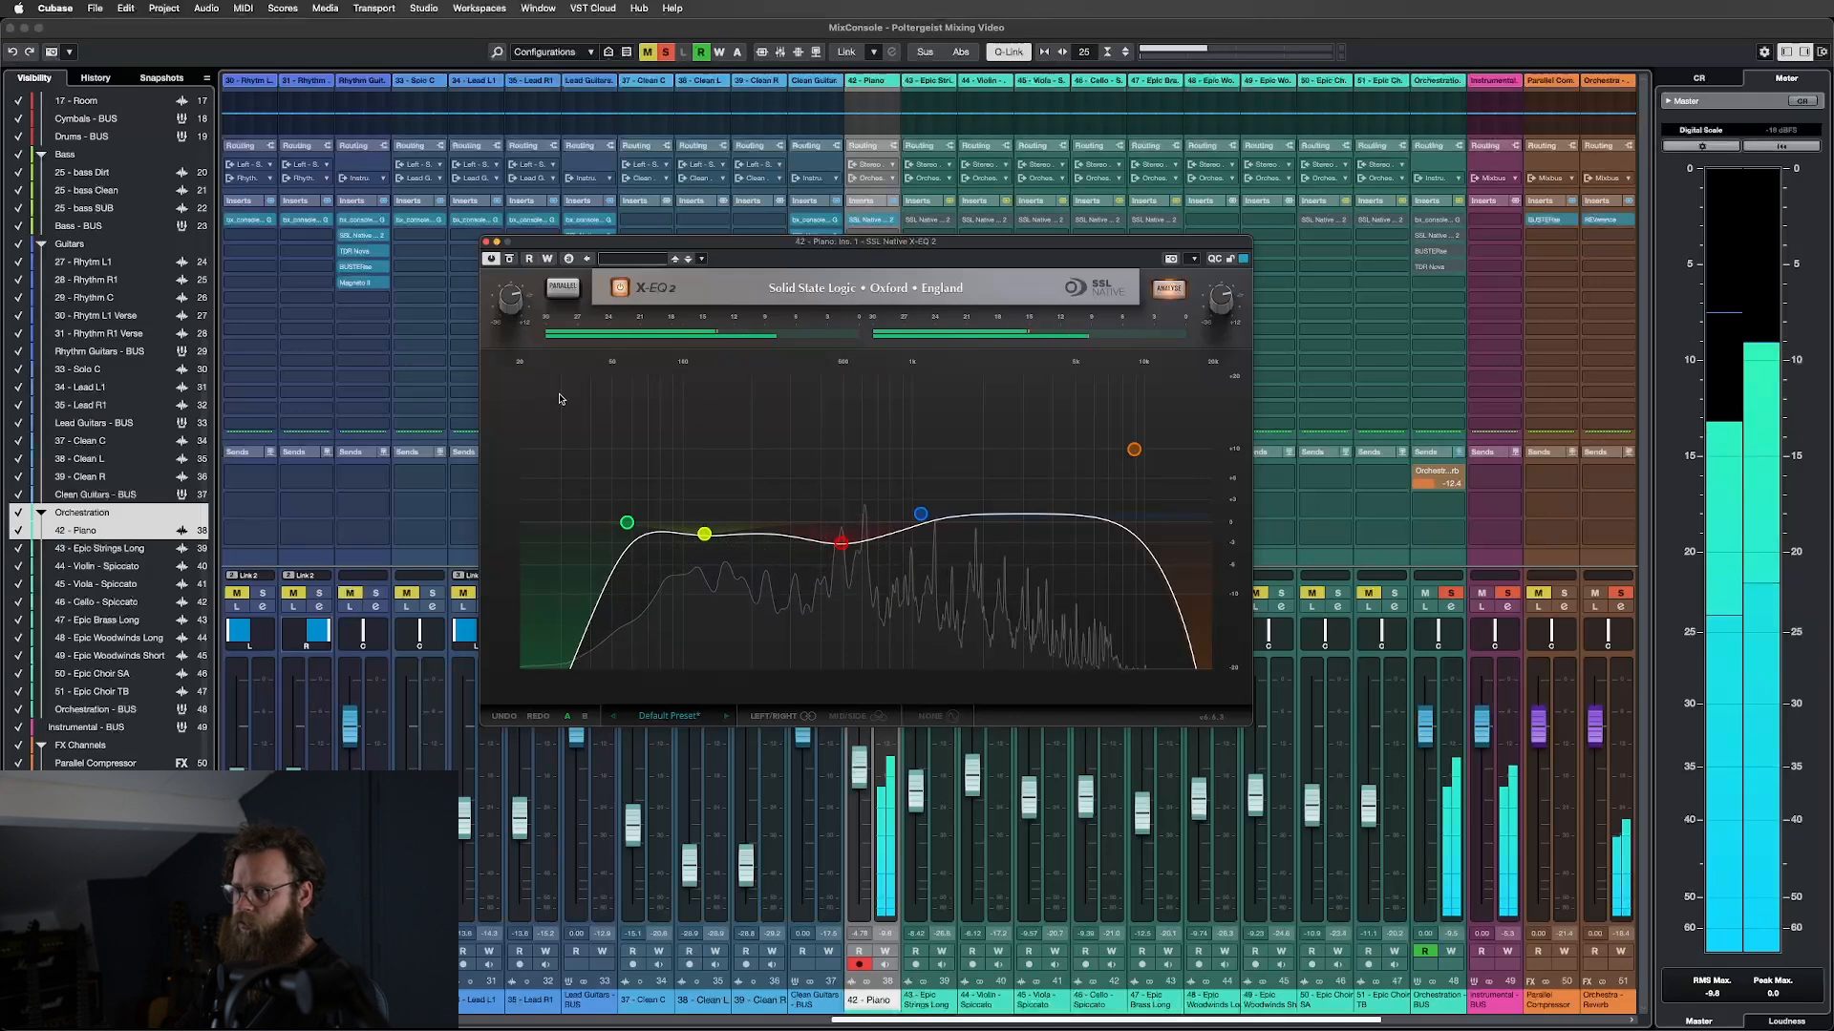
pyautogui.click(486, 244)
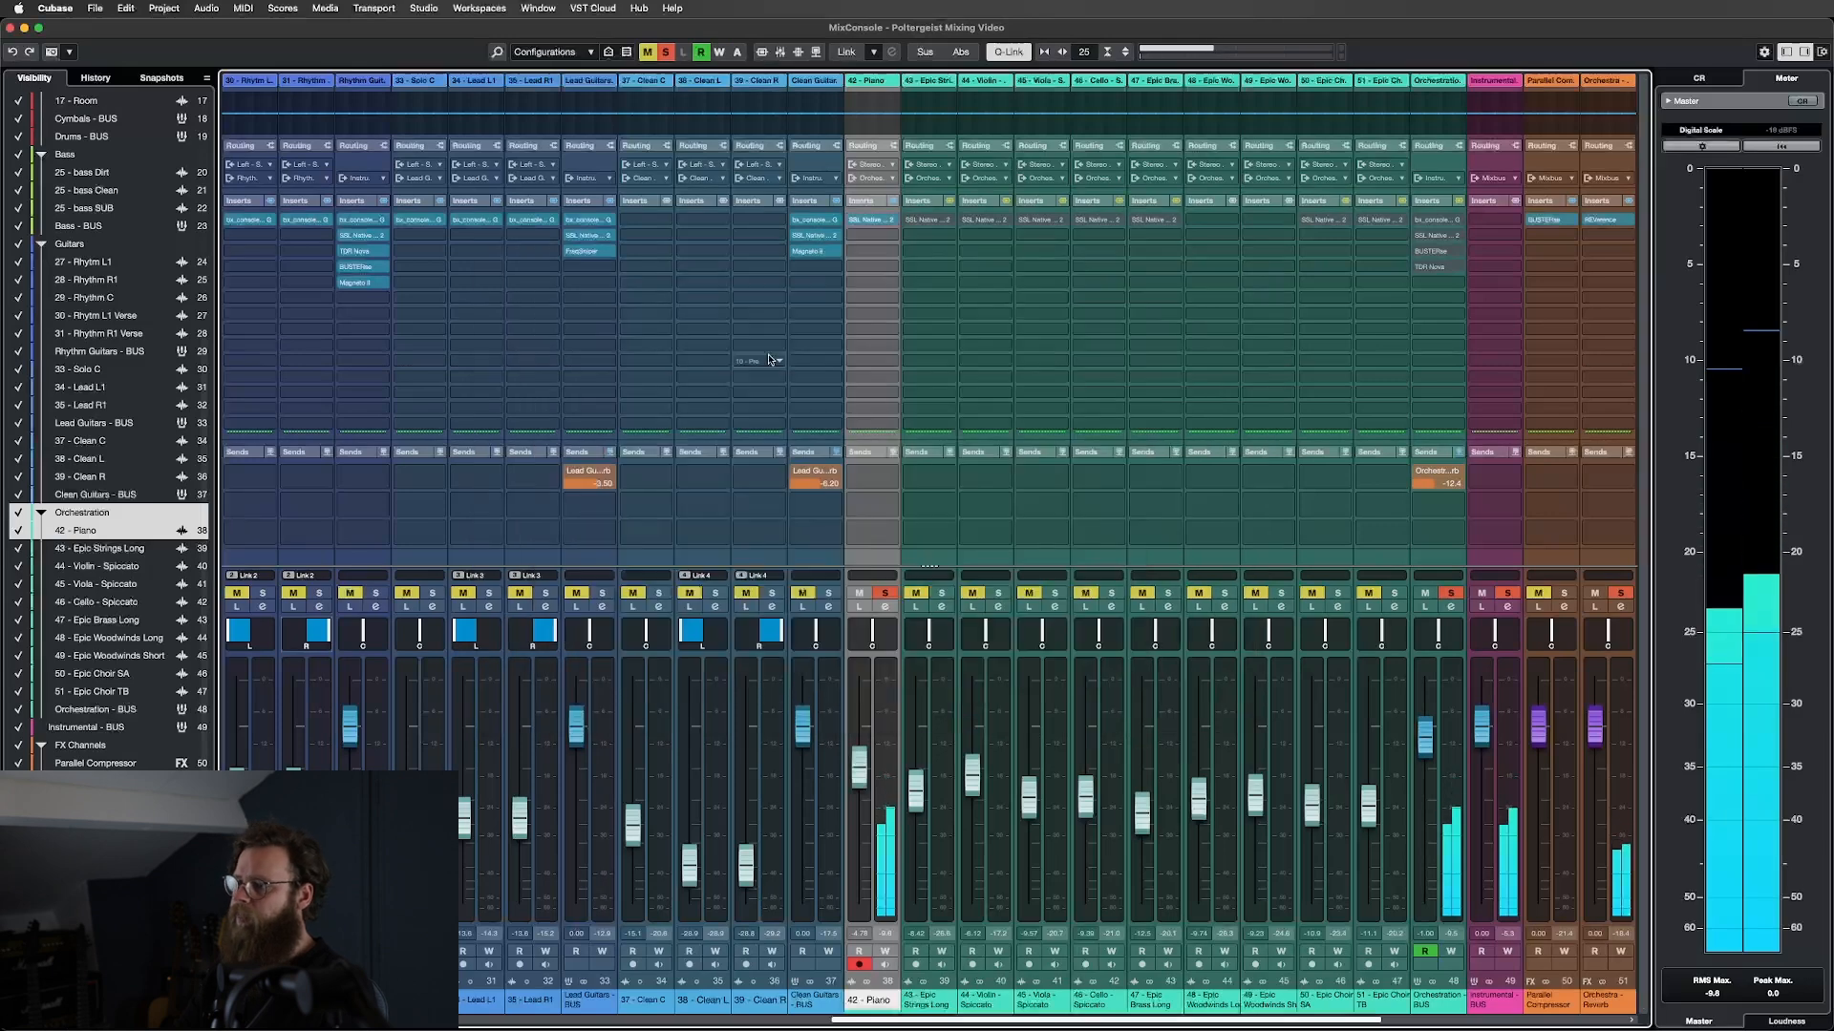
# Solo Epic Strings Long plus Violin, Viola and Cello, play, and return to the project window.
pyautogui.click(929, 556)
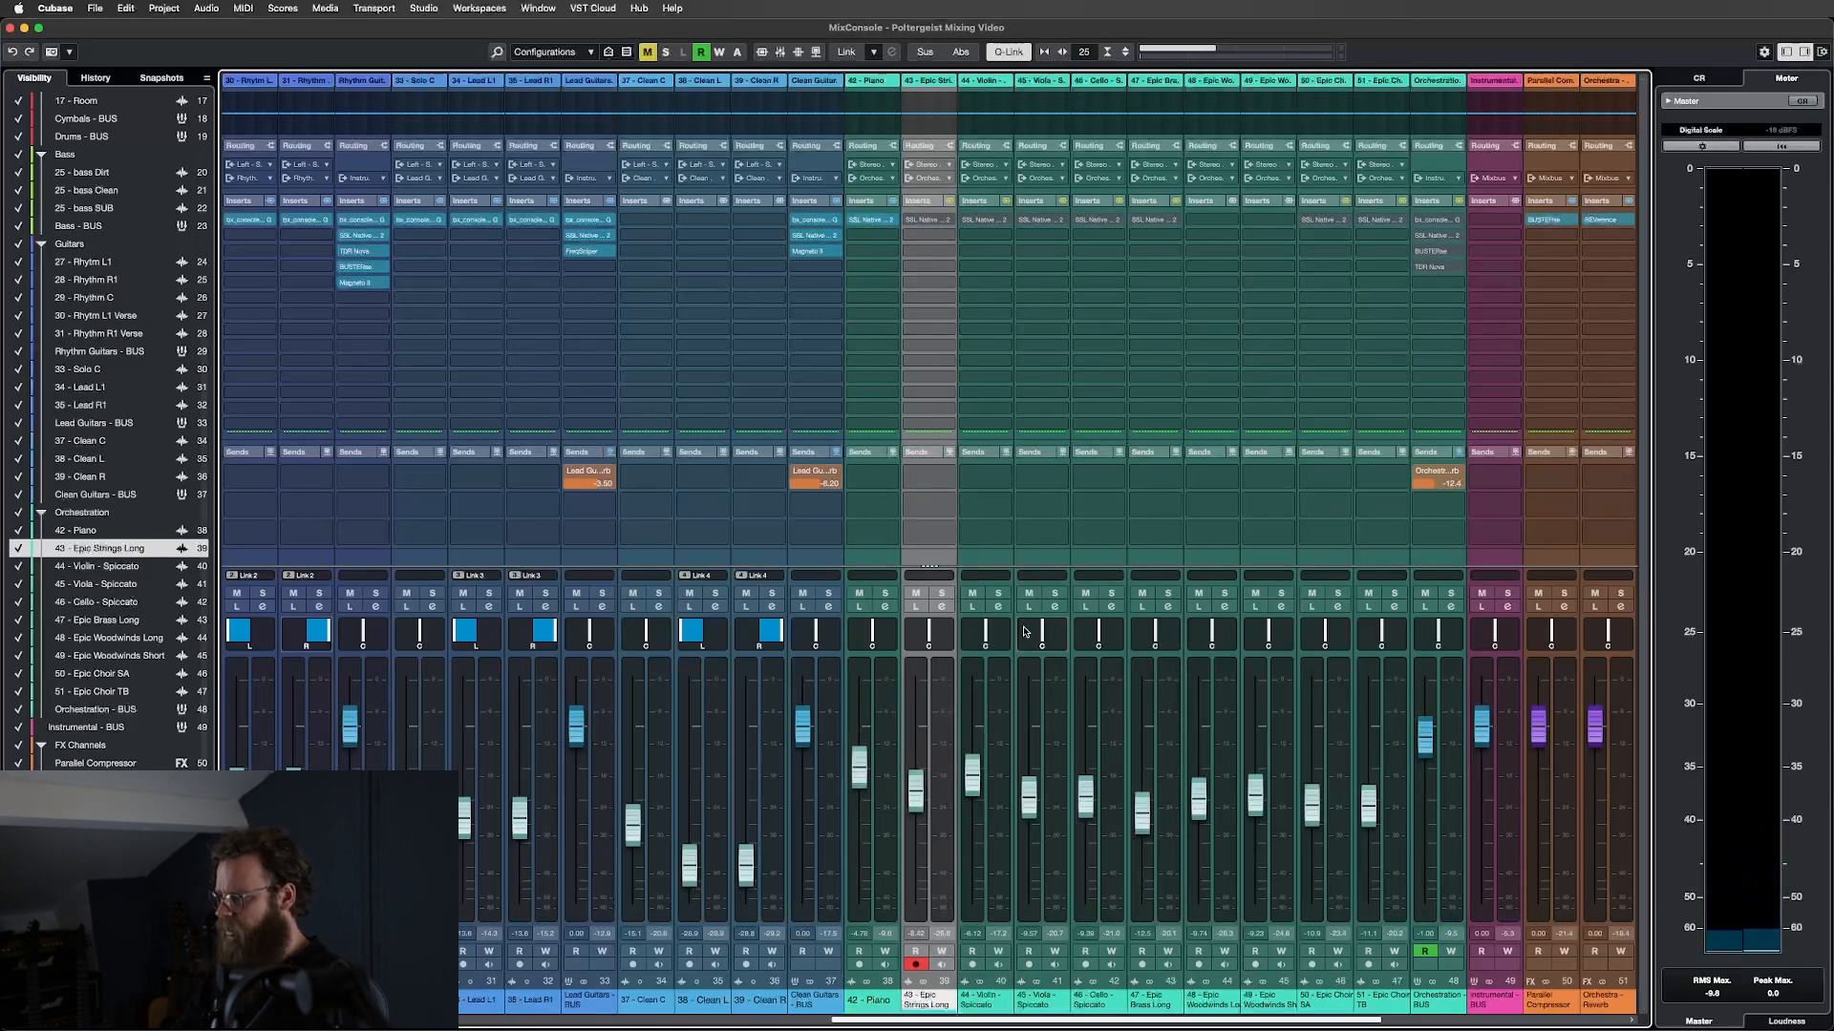
pyautogui.keyDown('shift'); pyautogui.click(1091, 563); pyautogui.keyUp('shift')
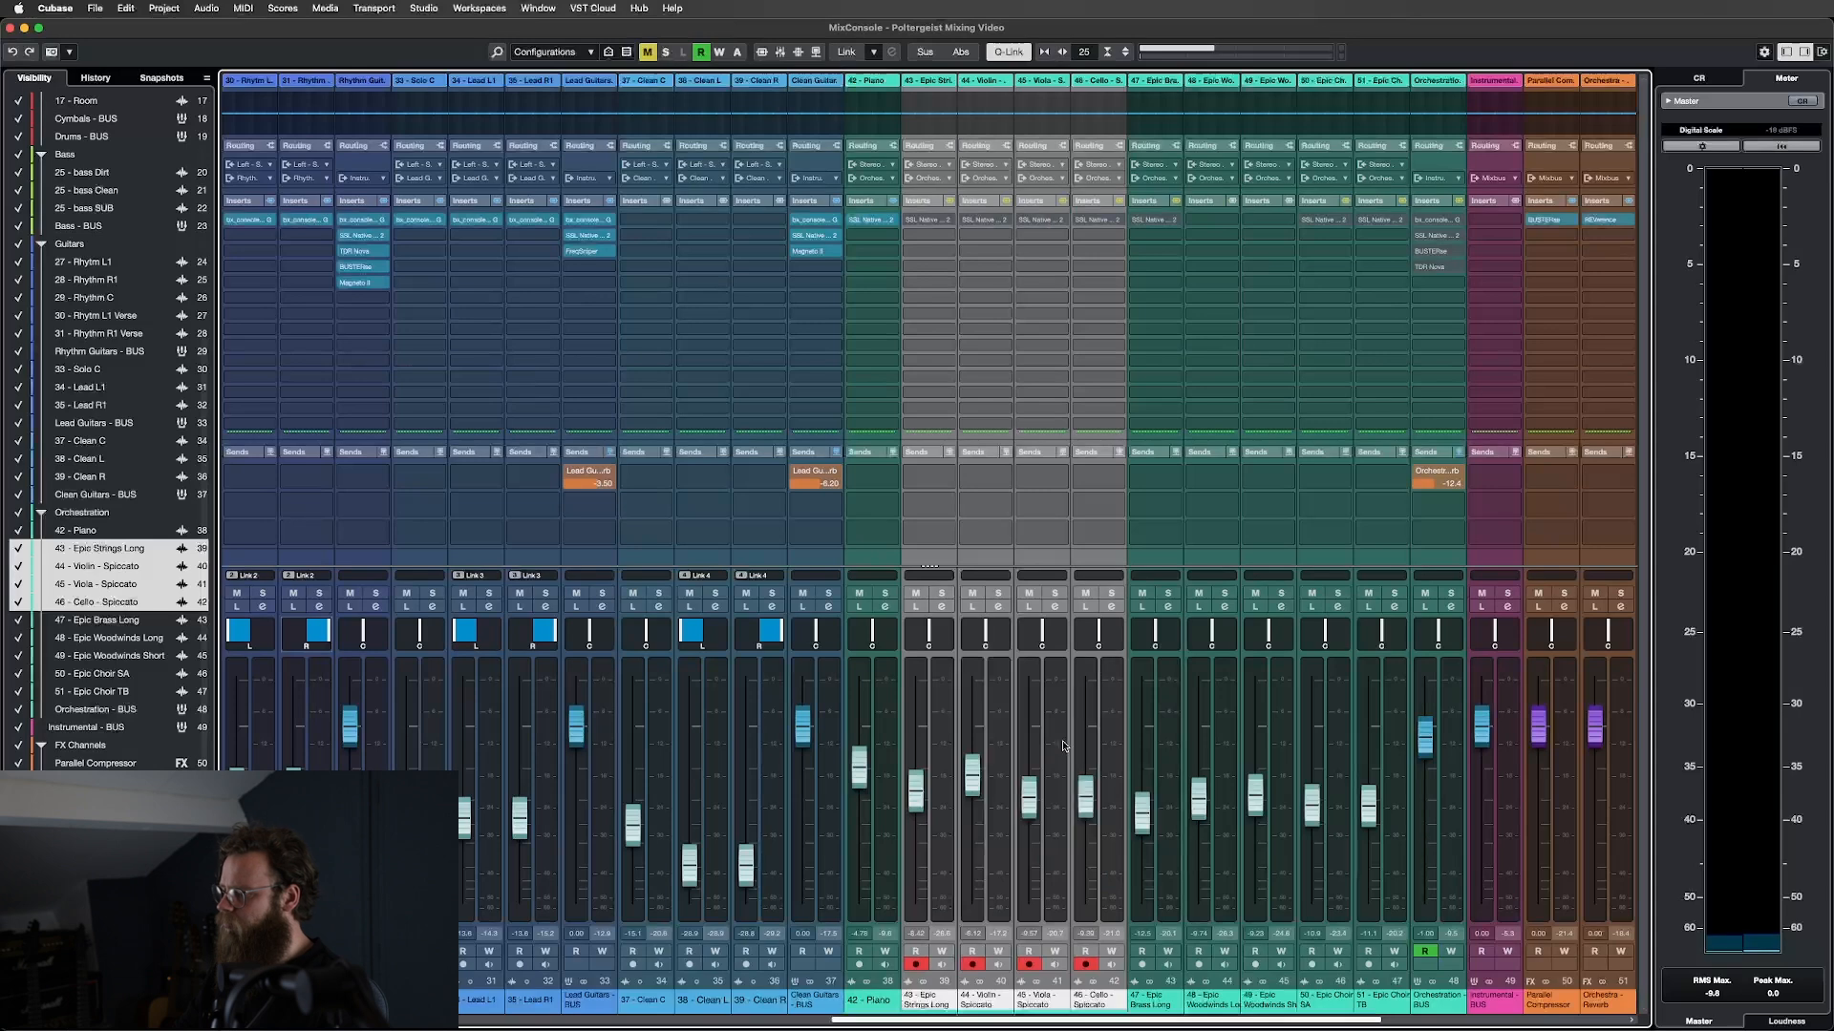
pyautogui.press('s')
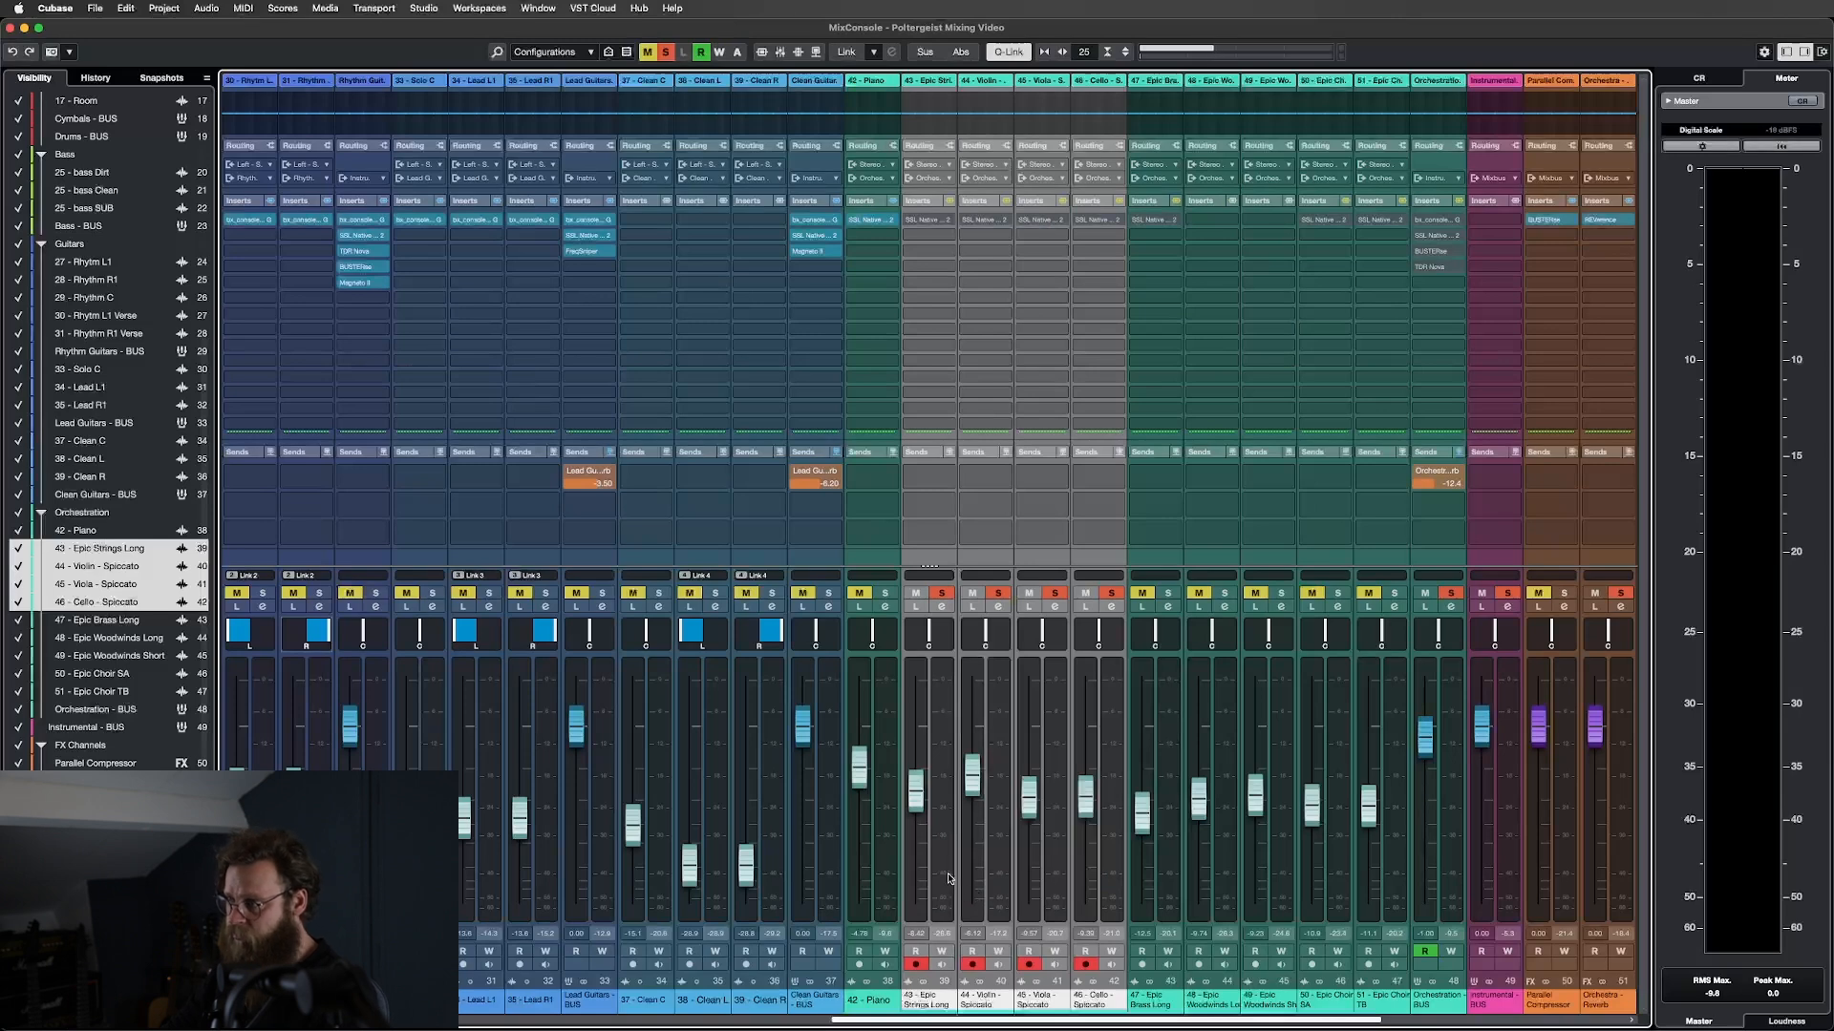
pyautogui.press('space')
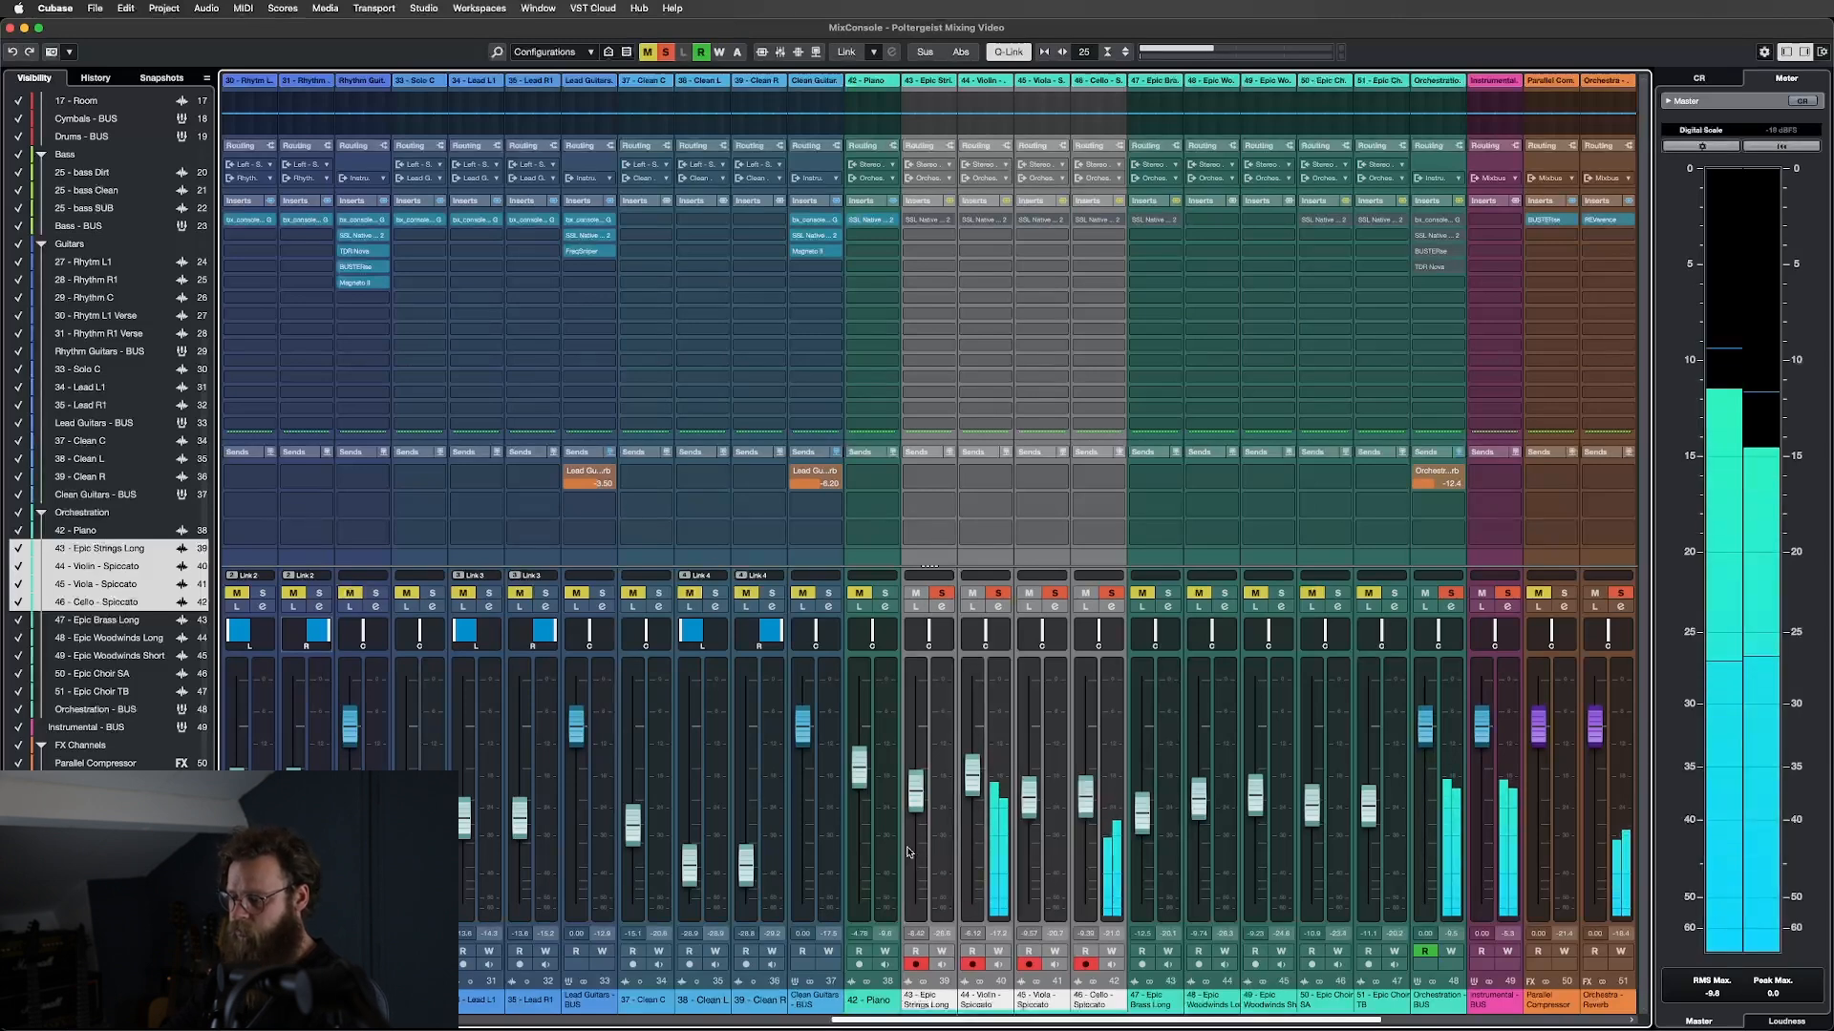
pyautogui.press('F3')
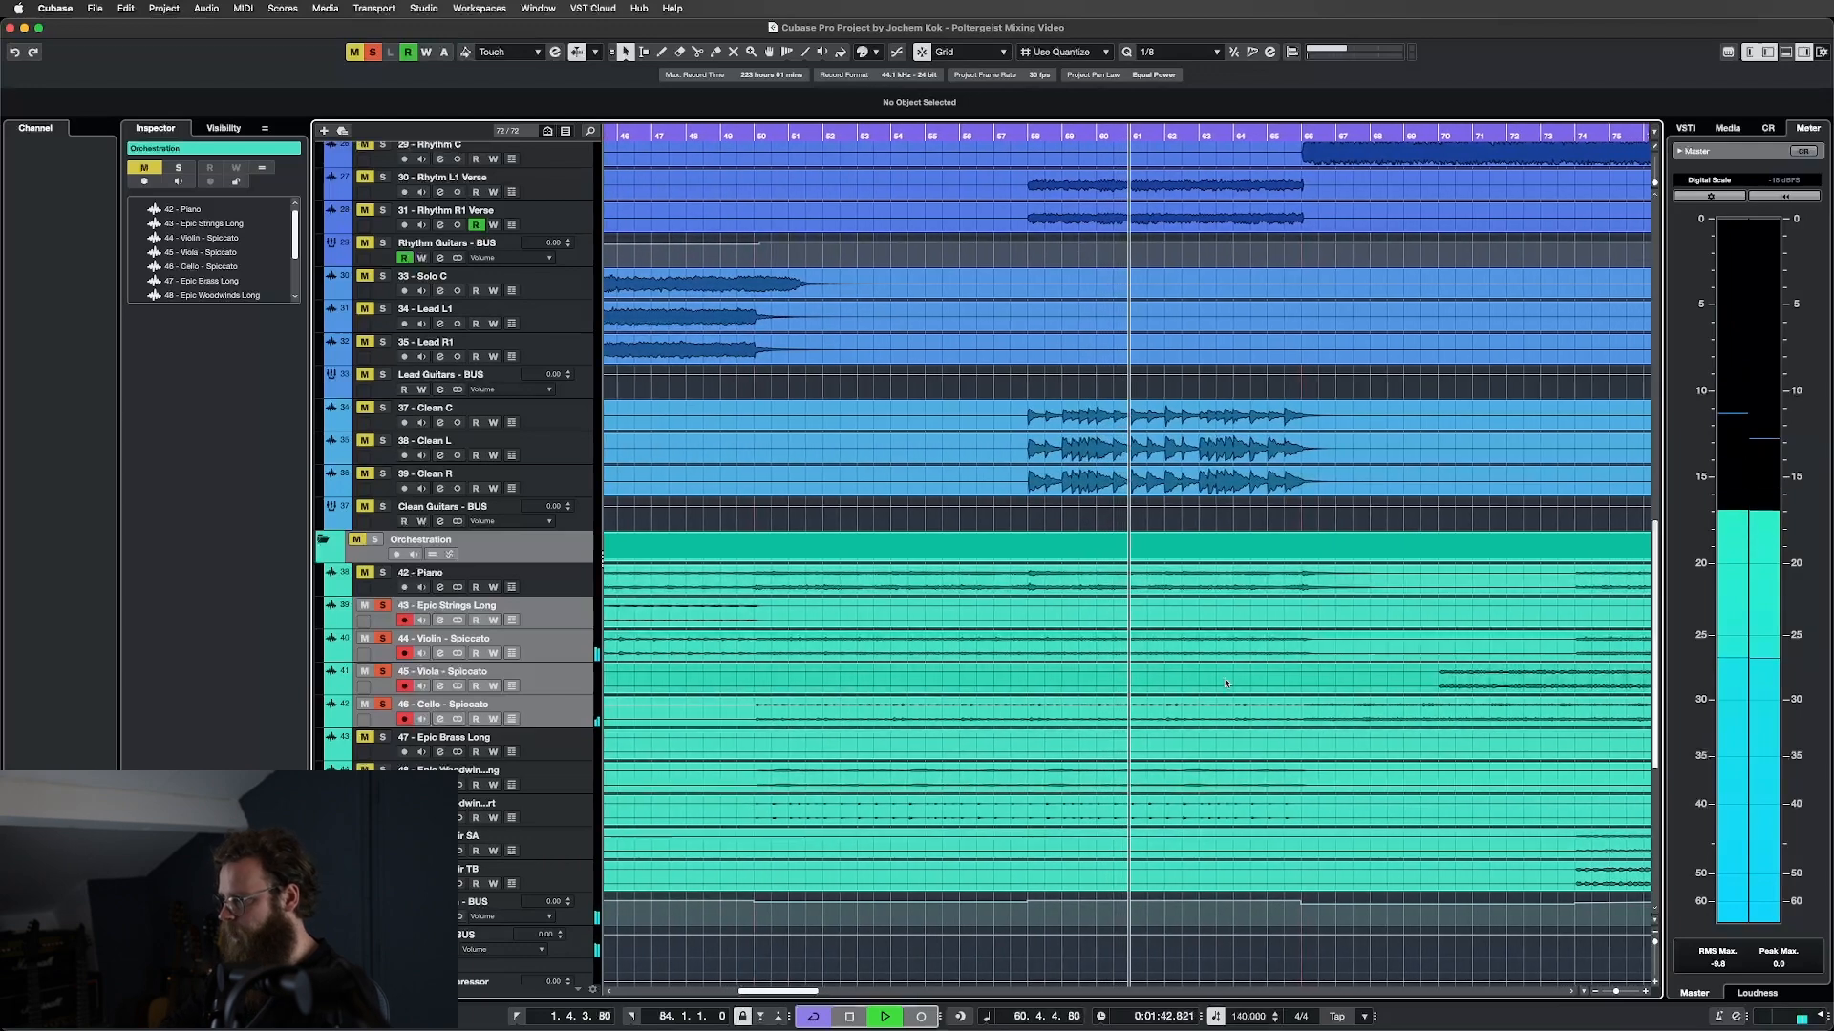
# Stop playback, move the playback position to bar 34, and zoom out to the whole project.
pyautogui.hscroll(6, 1418, 702)
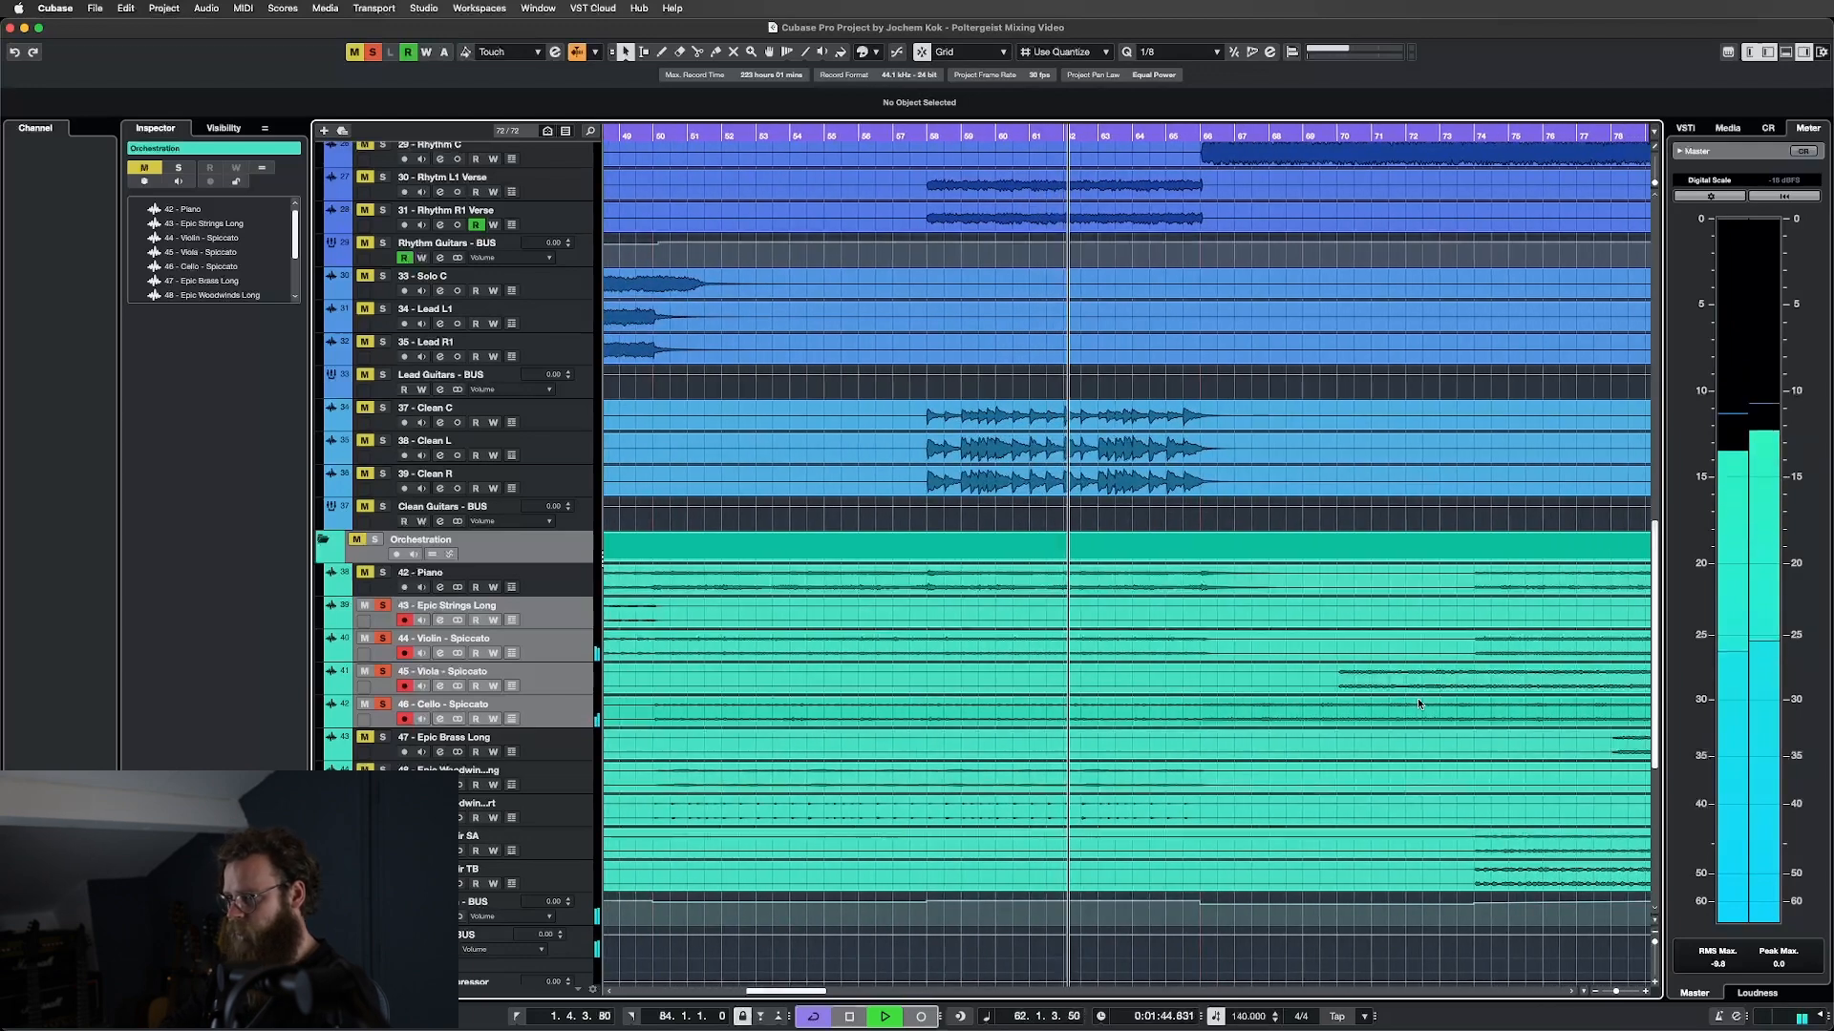
pyautogui.hscroll(5, 1418, 705)
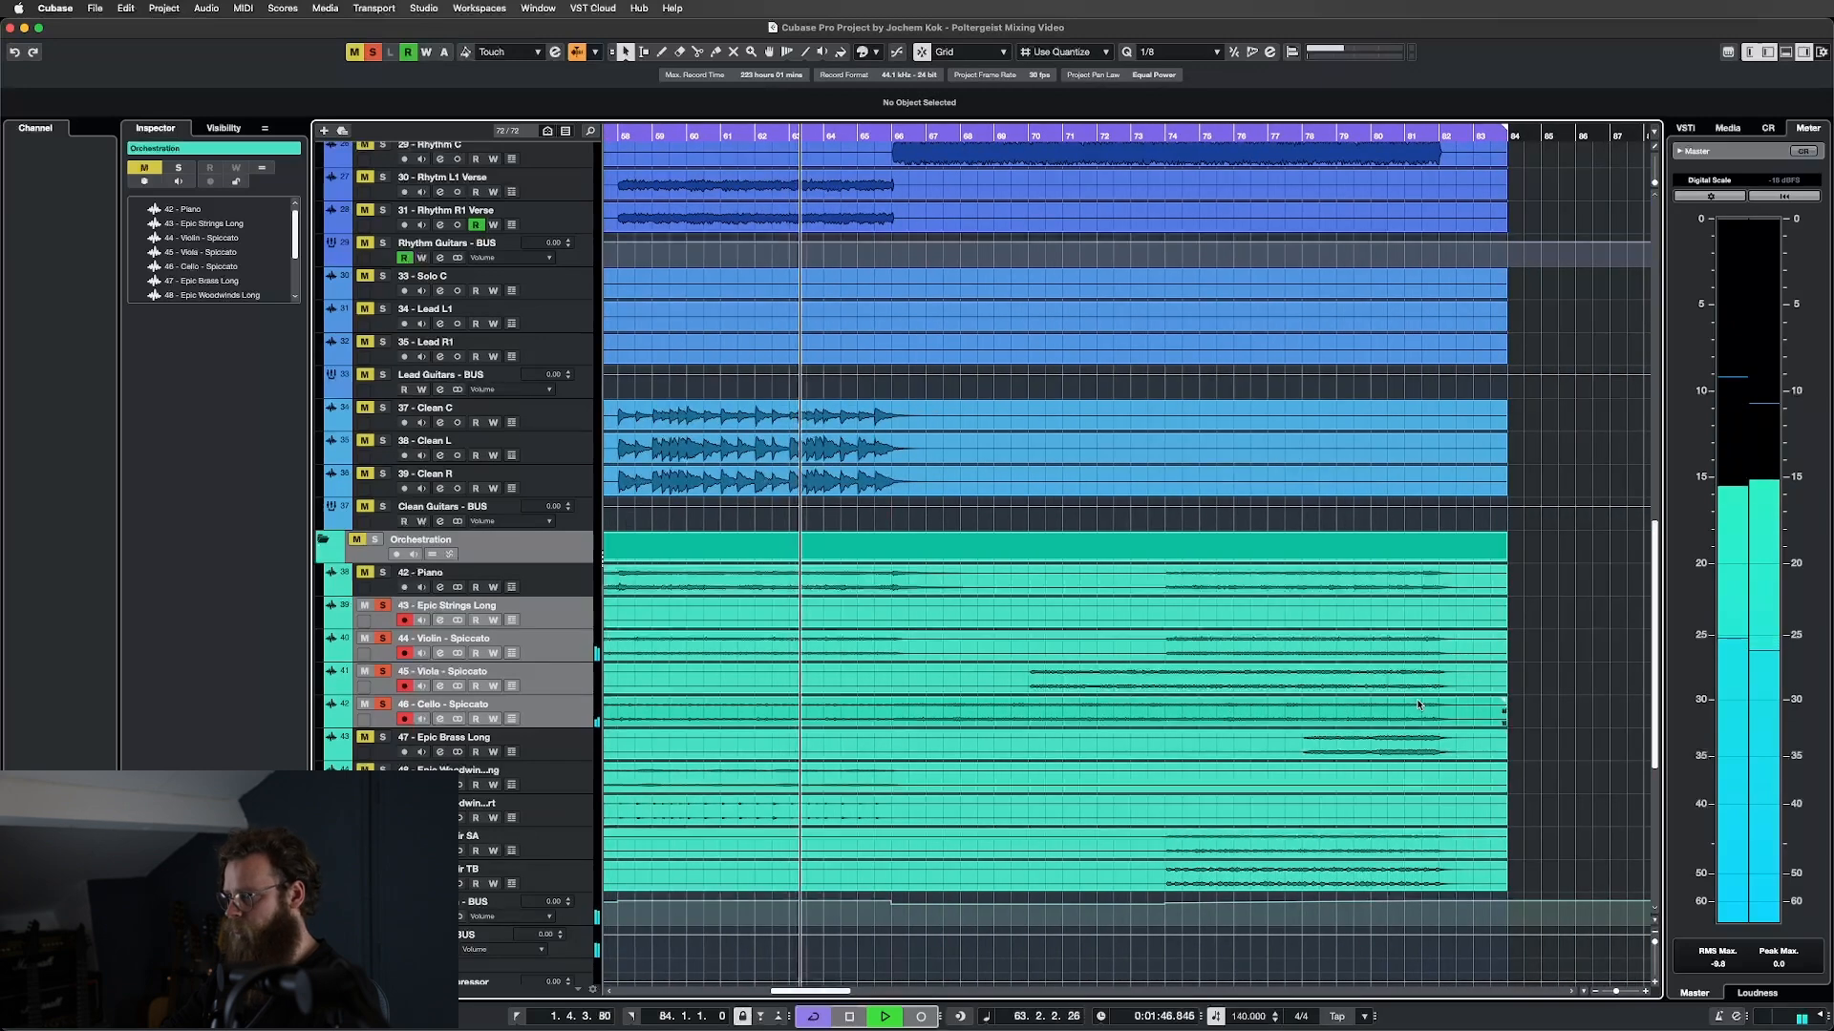
pyautogui.hscroll(-5, 1419, 704)
pyautogui.hscroll(-1, 1419, 704)
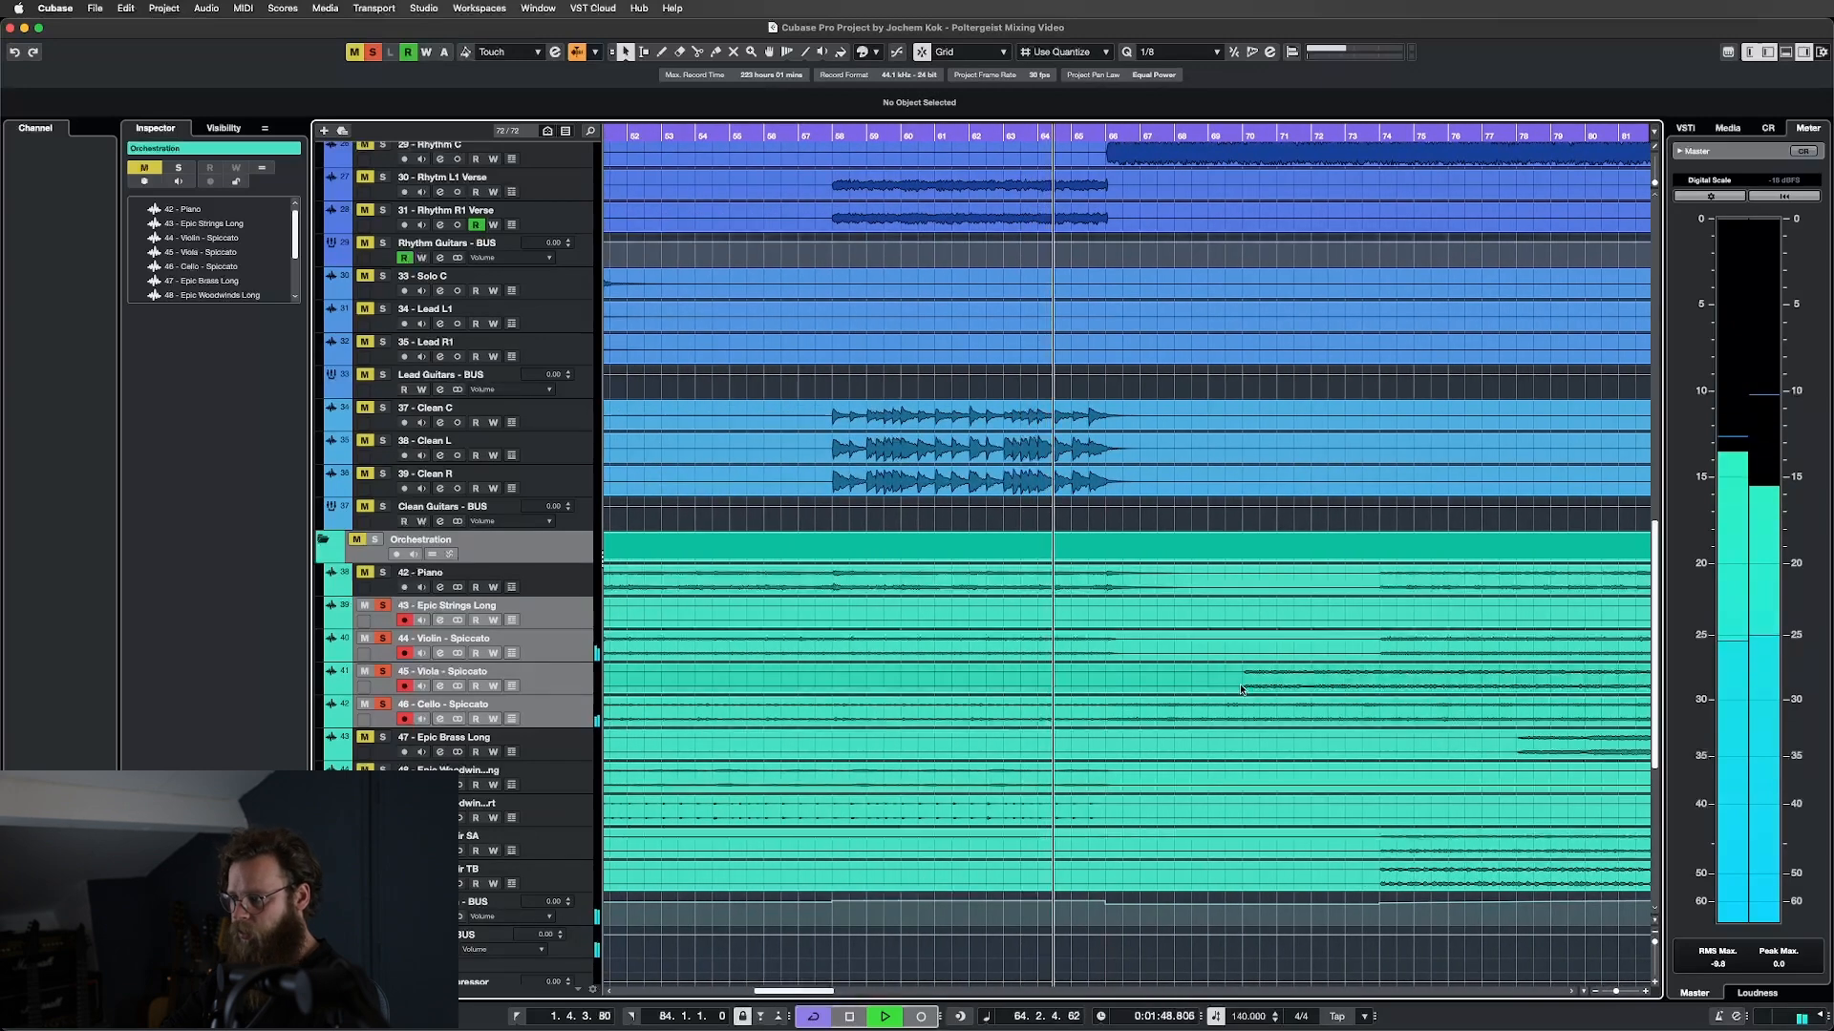
pyautogui.hscroll(-15, 1112, 673)
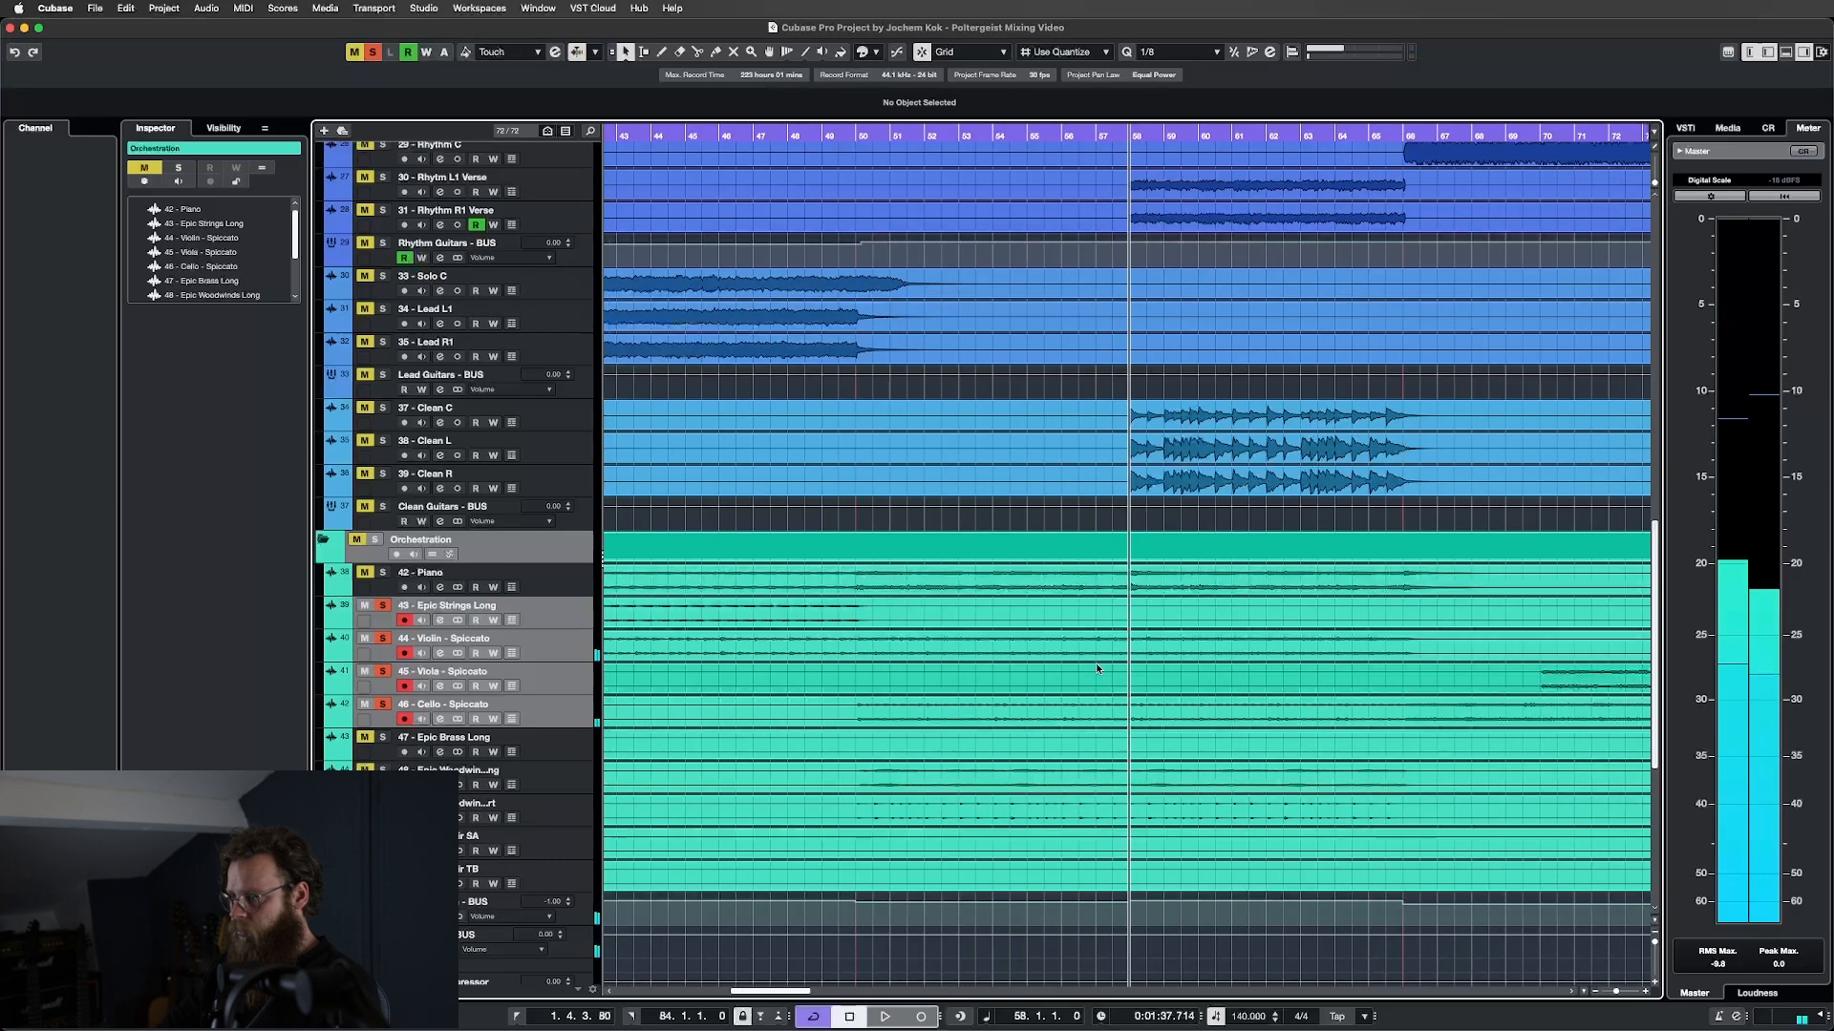
pyautogui.press('space')
pyautogui.hscroll(-3, 1097, 668)
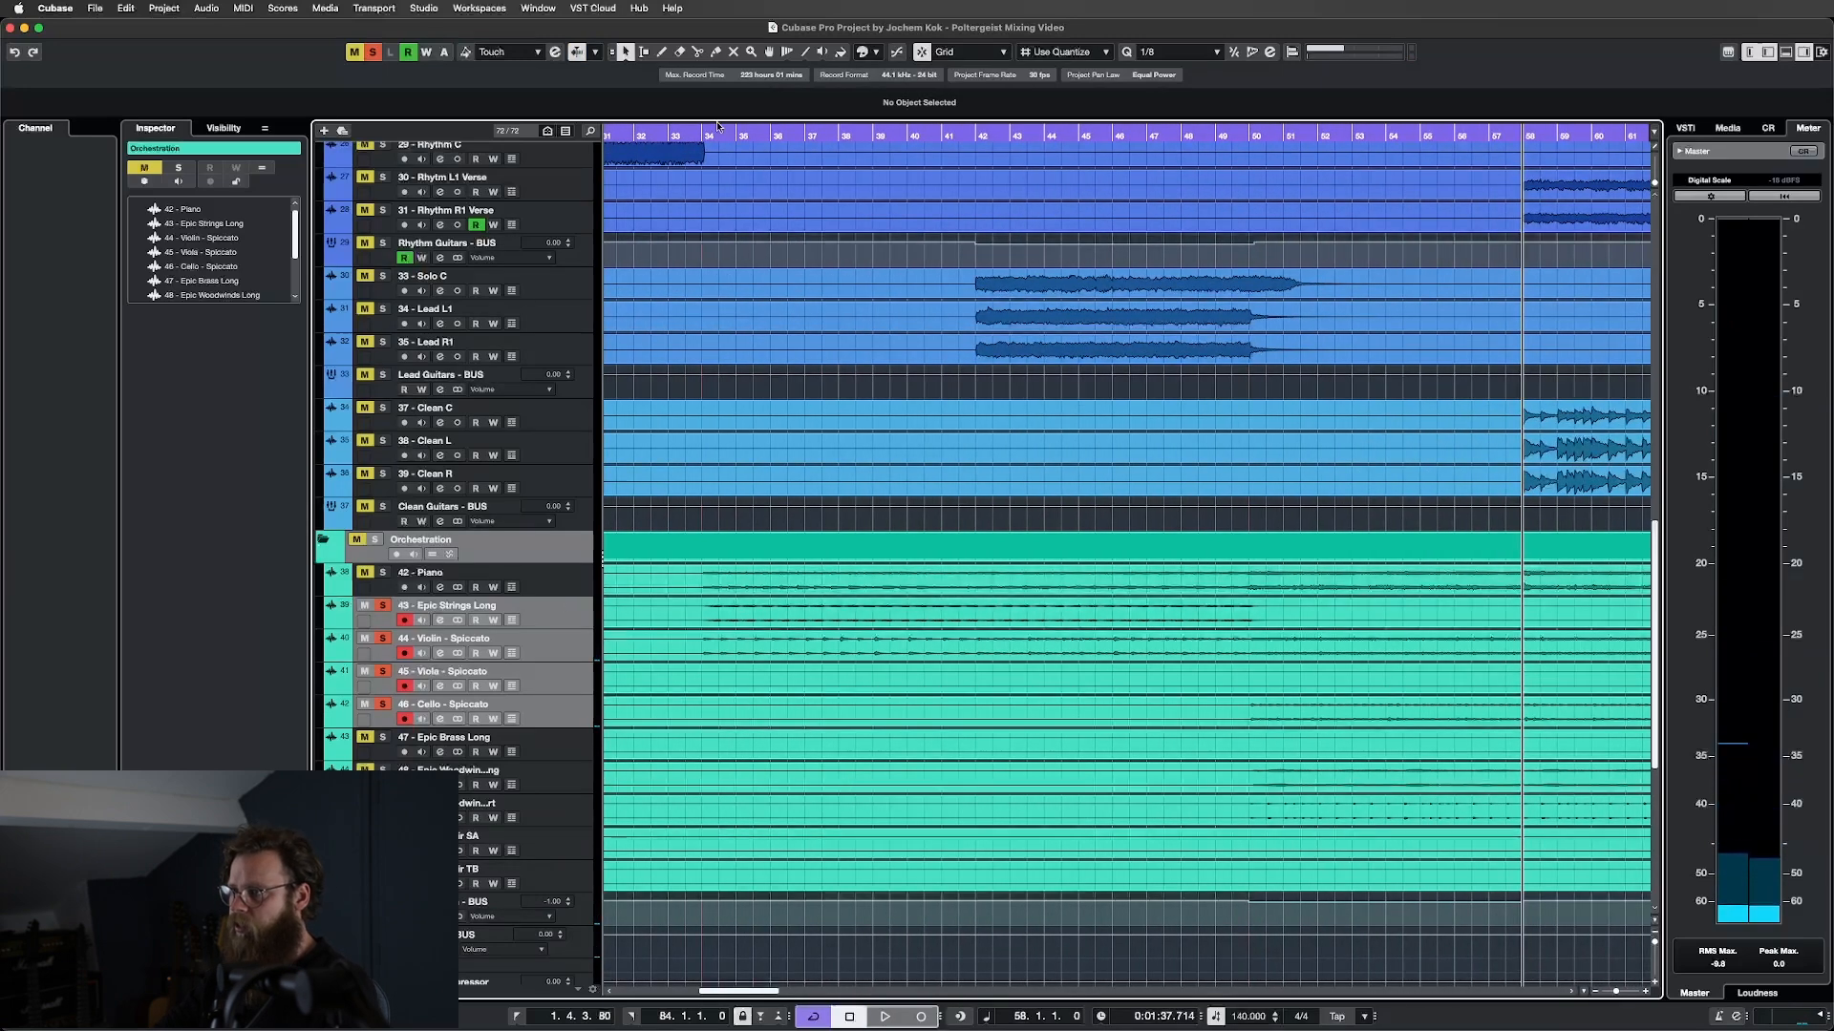
pyautogui.moveTo(701, 138); pyautogui.dragTo(702, 157)
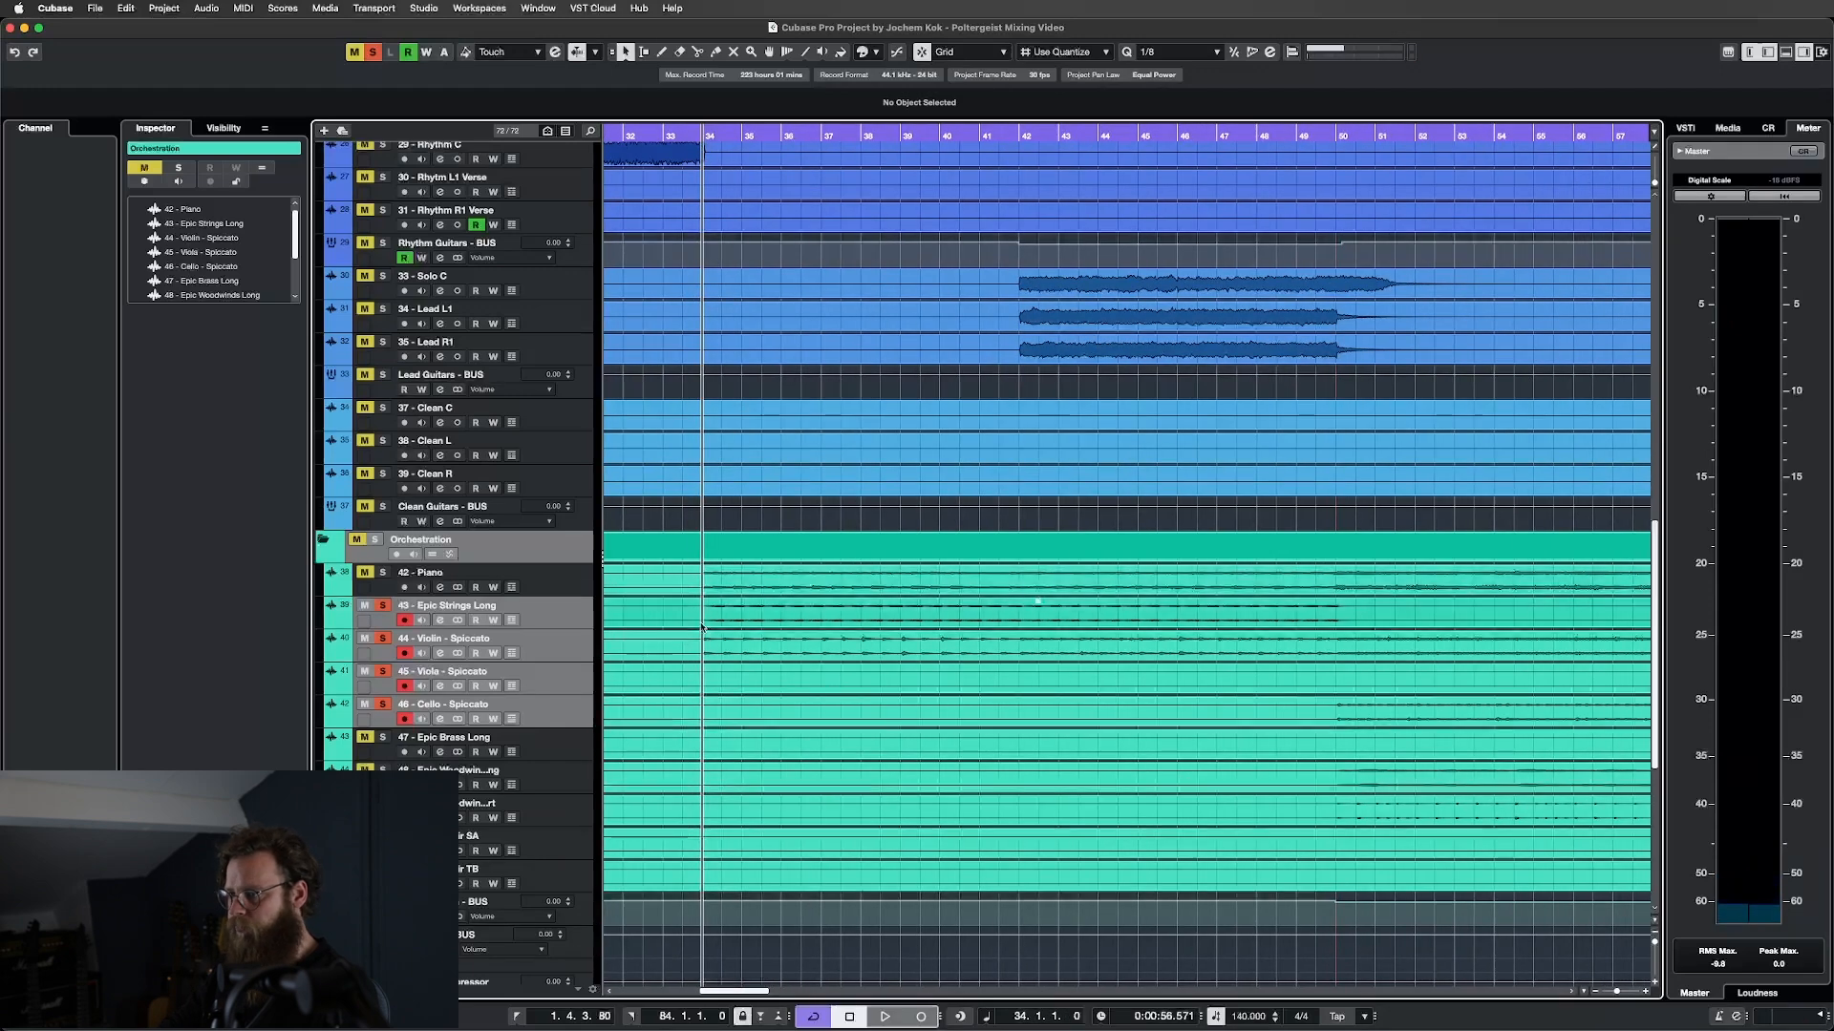
pyautogui.hotkey('shift', 'f')
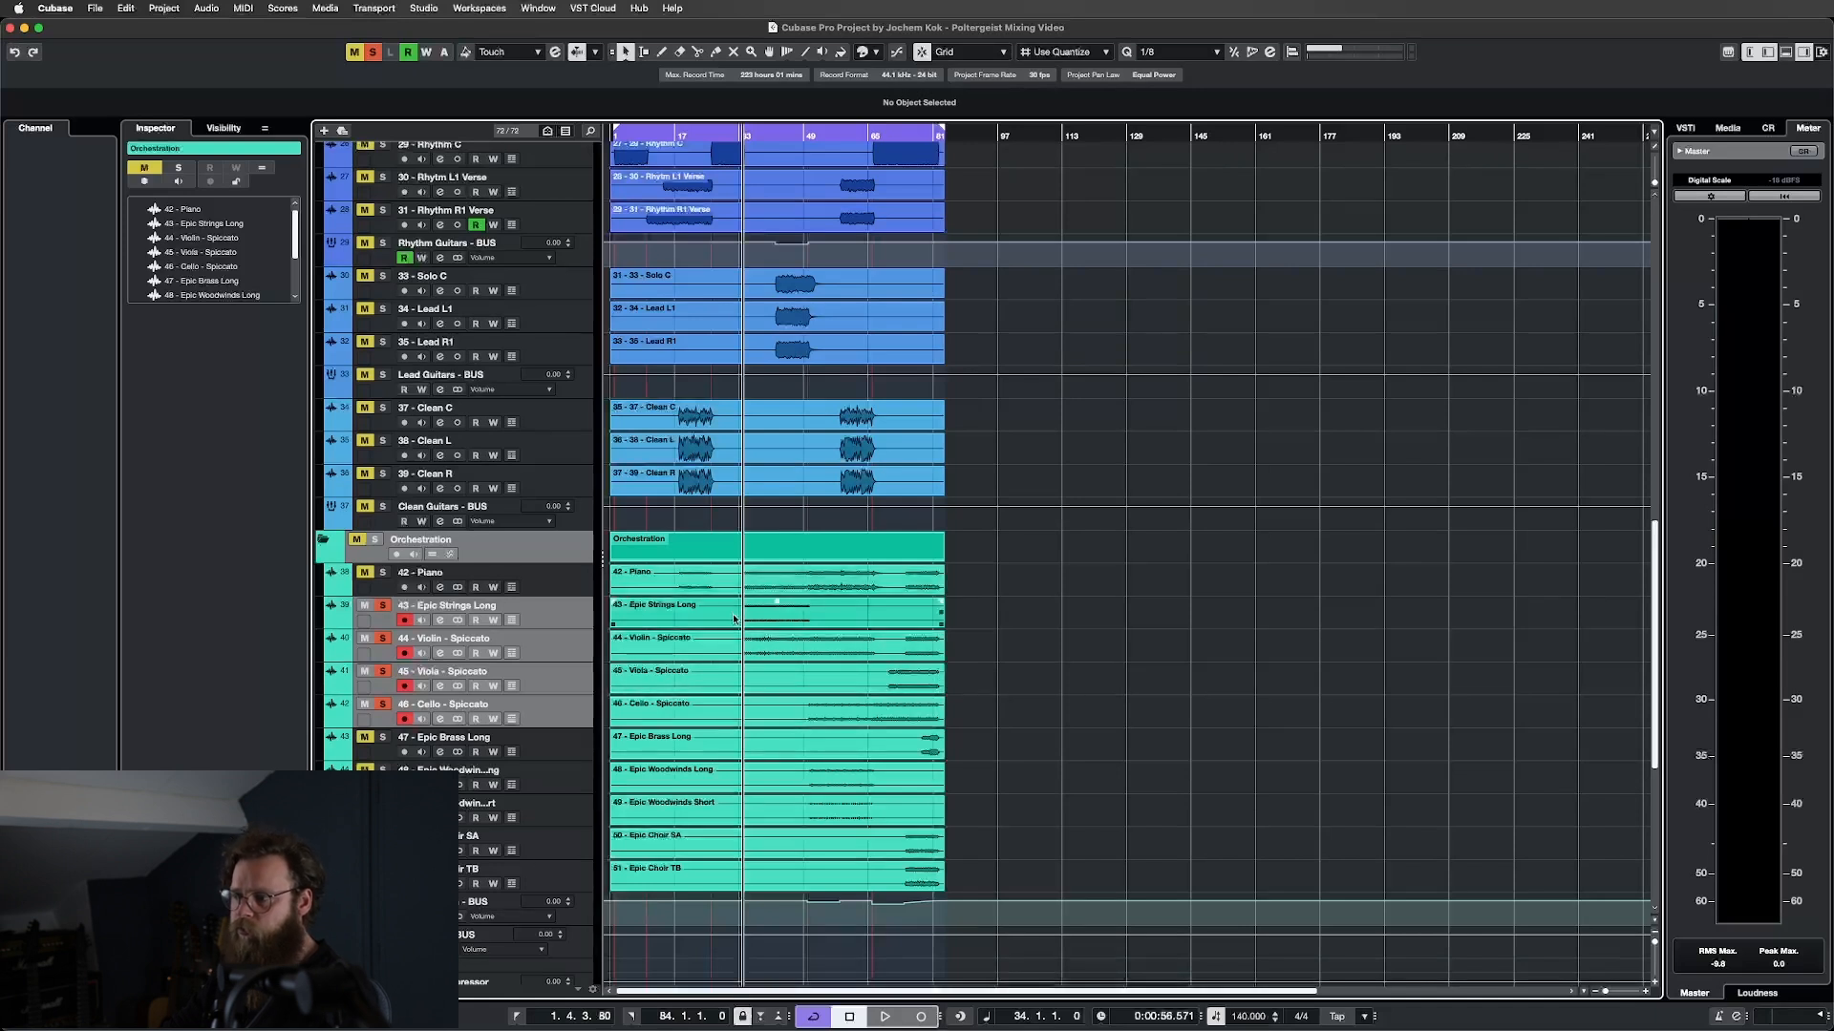
# Unsolo Violin, Viola and Cello, select Epic Strings Long, and bring up the MixConsole.
pyautogui.click(560, 649)
pyautogui.keyDown('shift'); pyautogui.click(569, 711); pyautogui.keyUp('shift')
pyautogui.press('s')
pyautogui.click(561, 624)
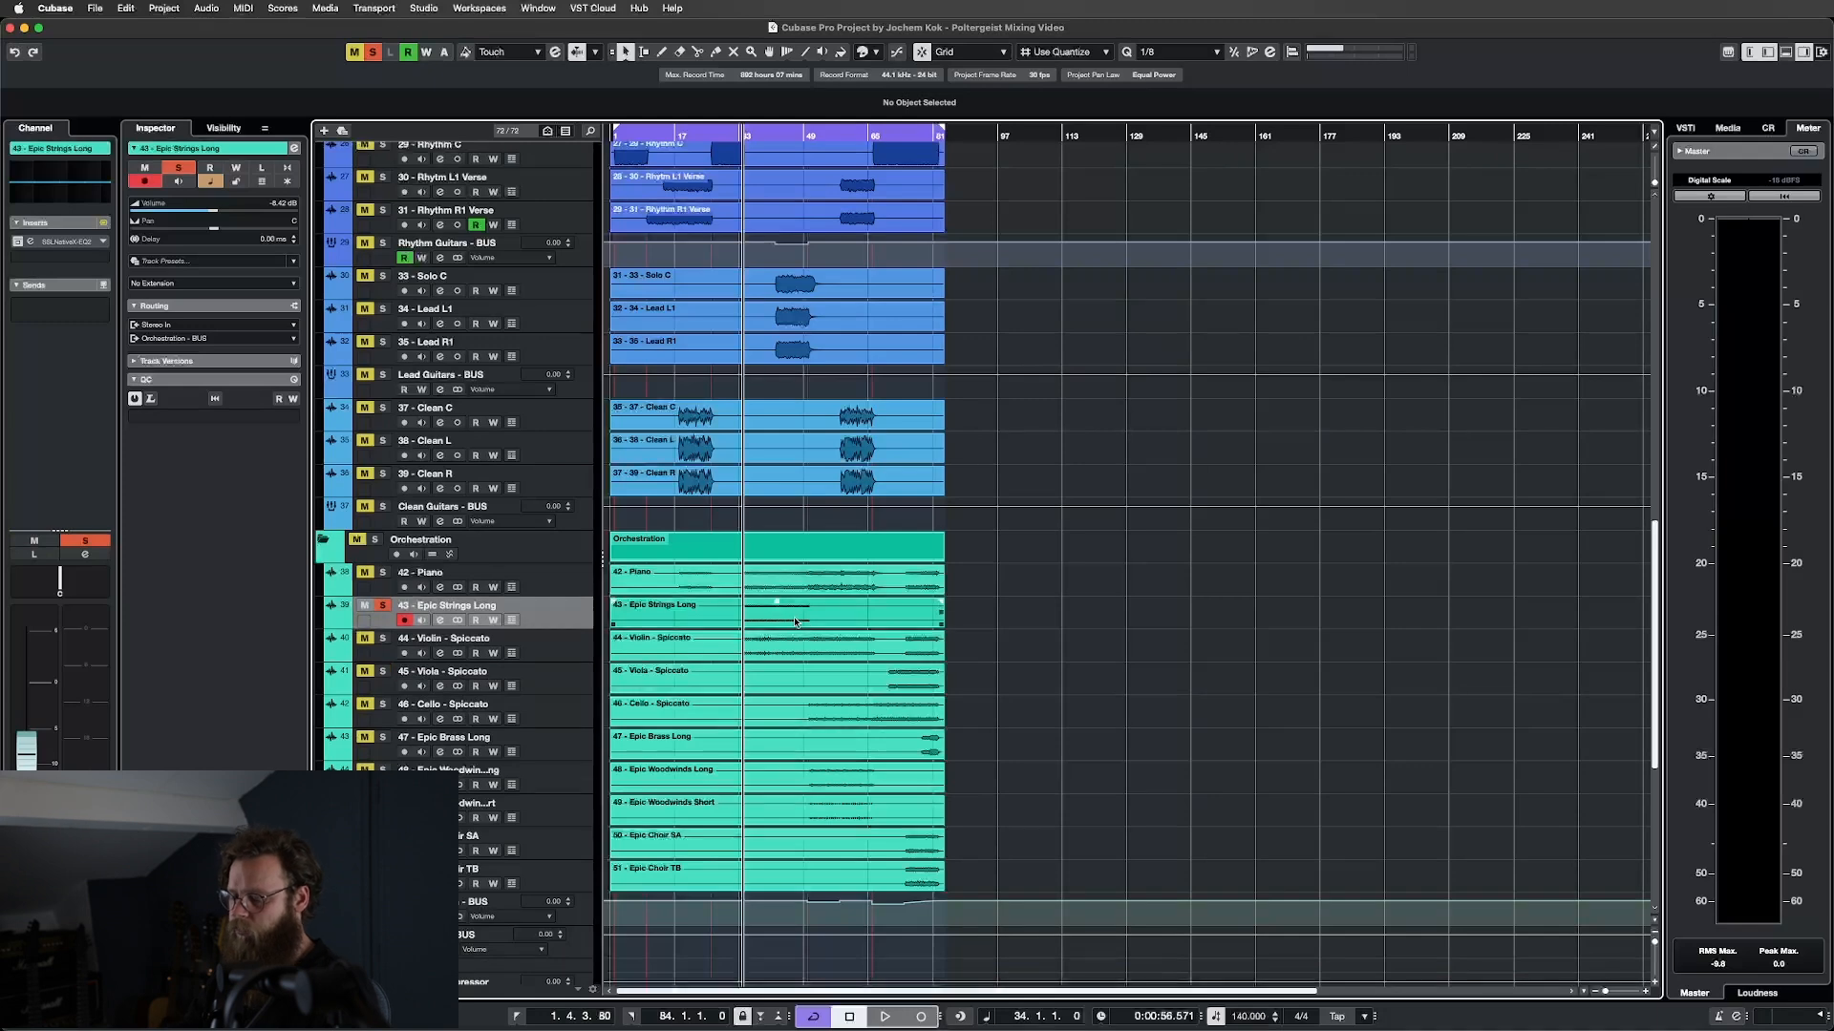
pyautogui.press('F3')
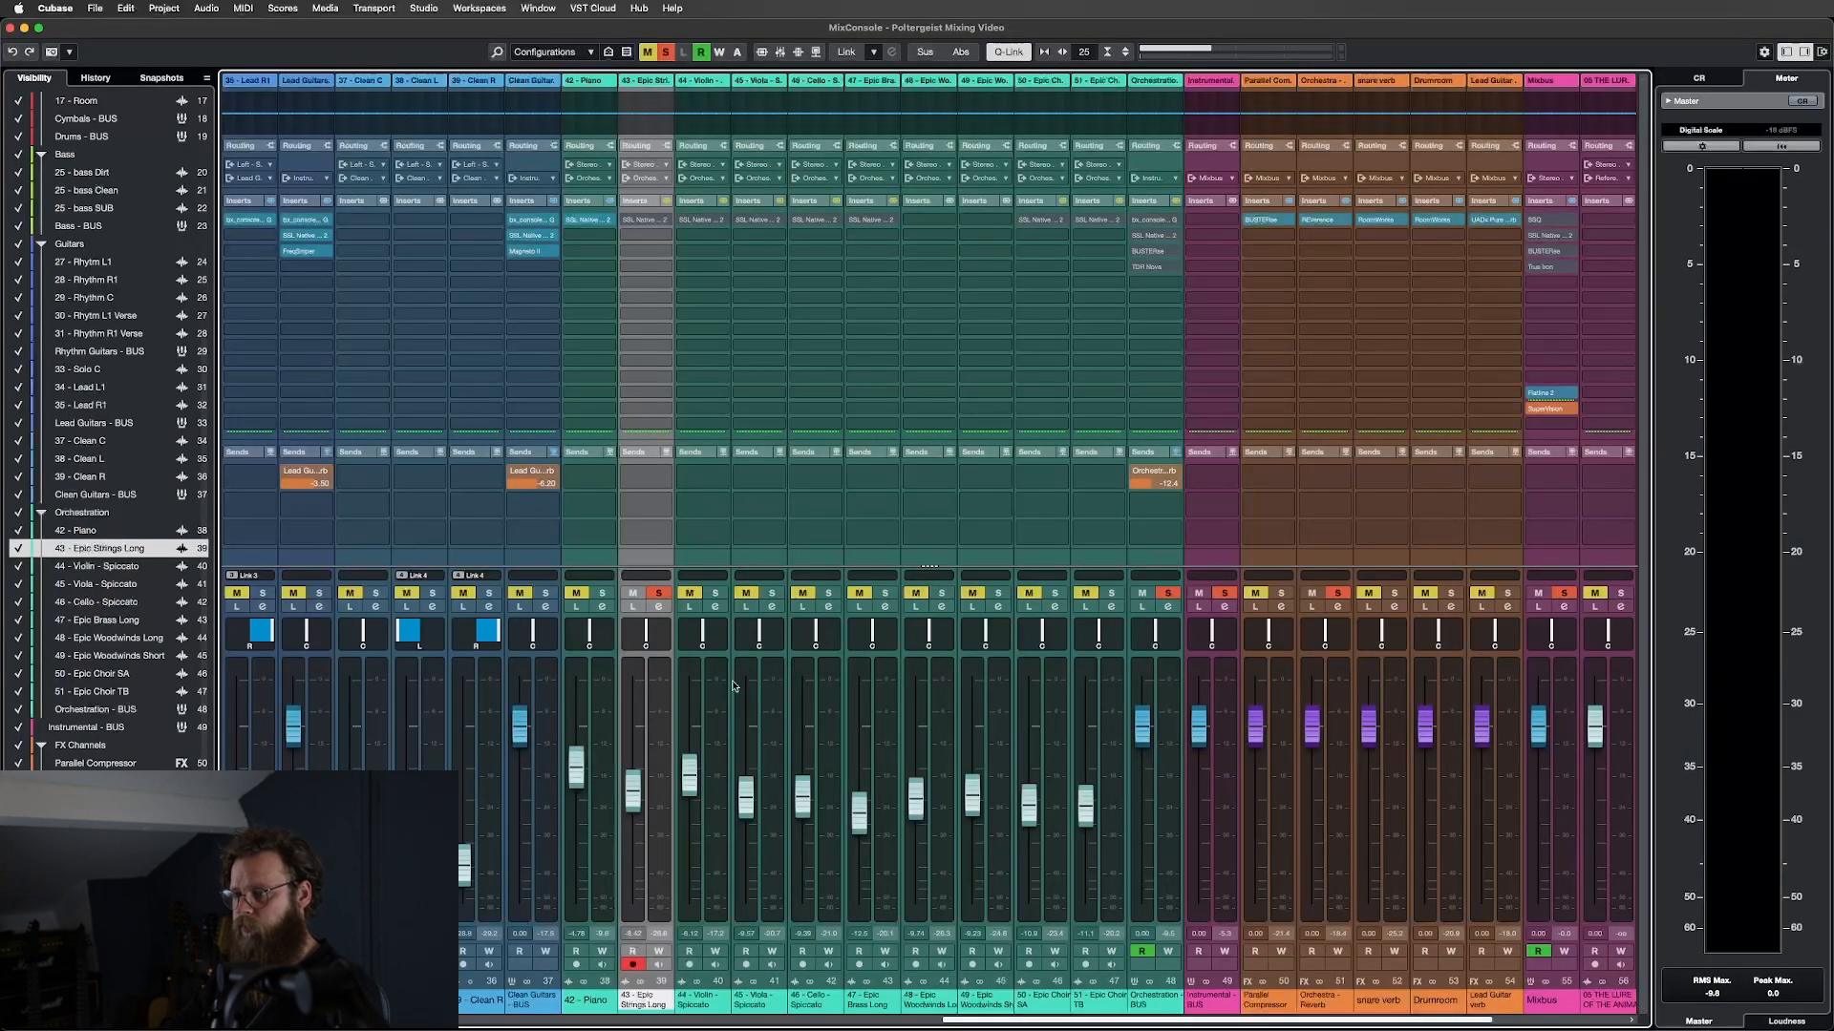
# Open Epic Strings Long's X-EQ 2 and review its low cut and dips at 570.2 Hz and 5.73 kHz.
pyautogui.press('space')
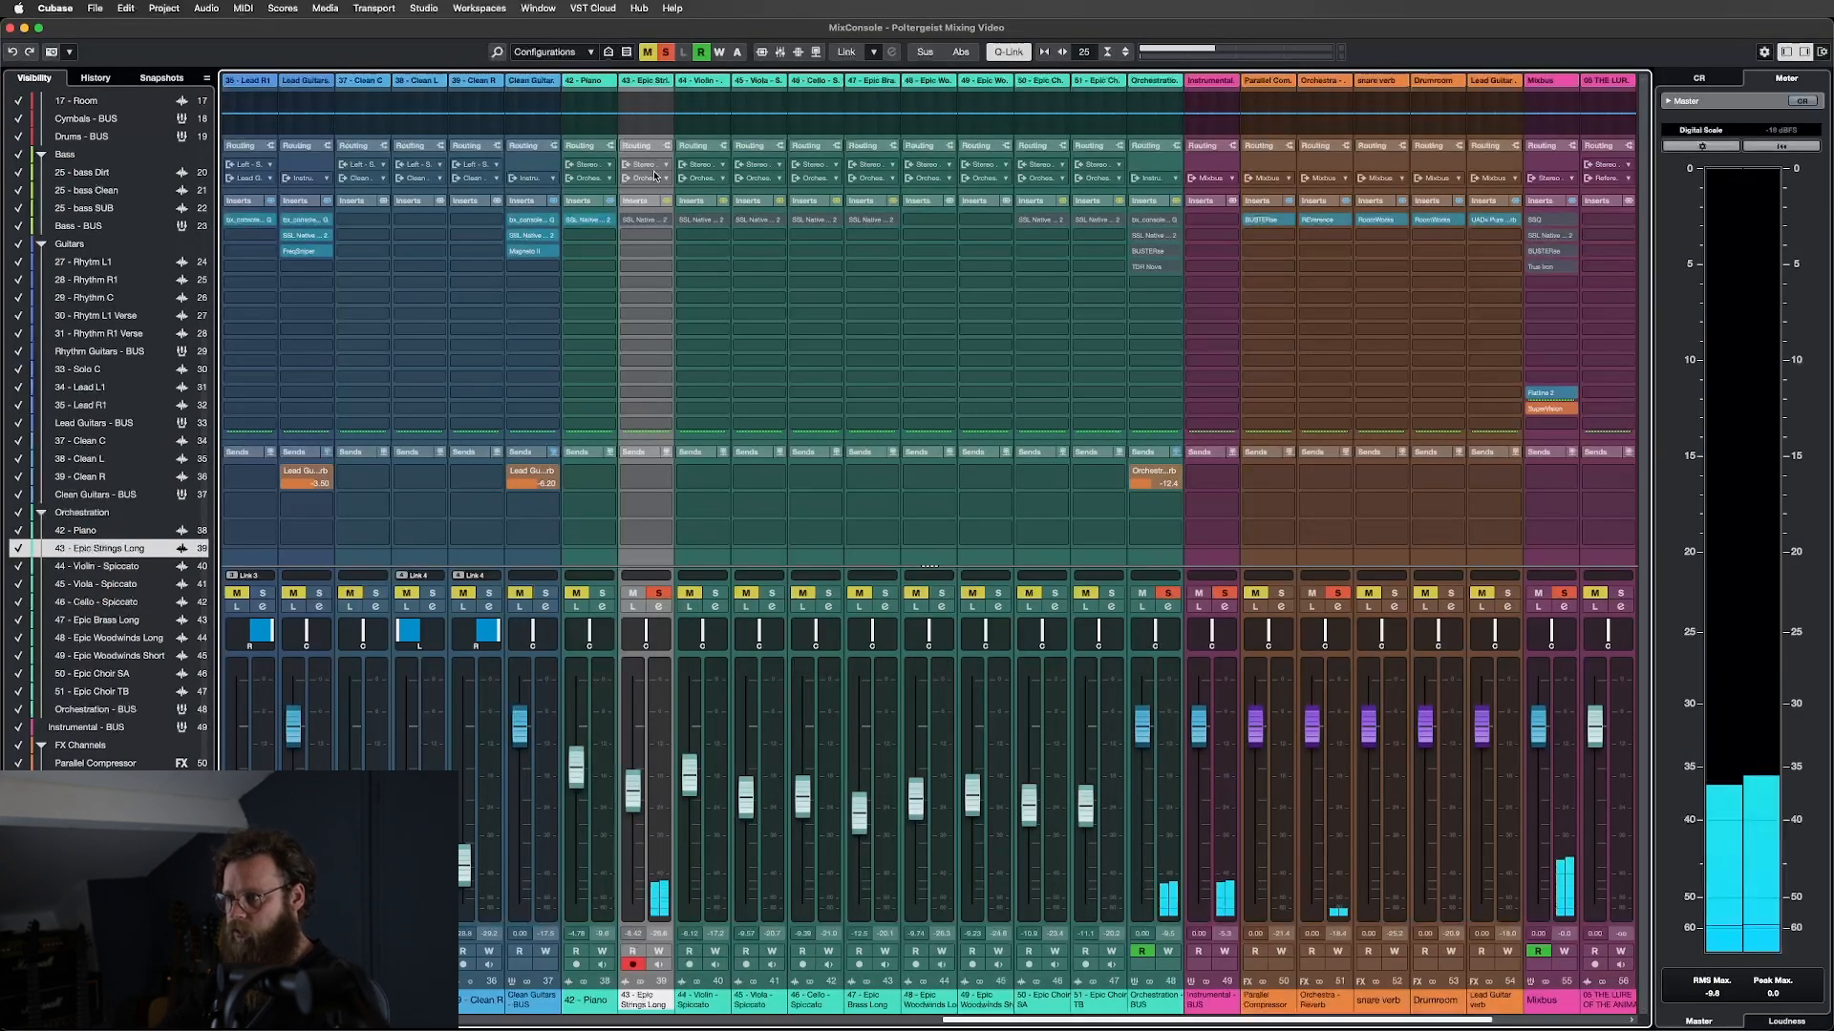
pyautogui.click(646, 219)
pyautogui.moveTo(870, 130); pyautogui.dragTo(1043, 250)
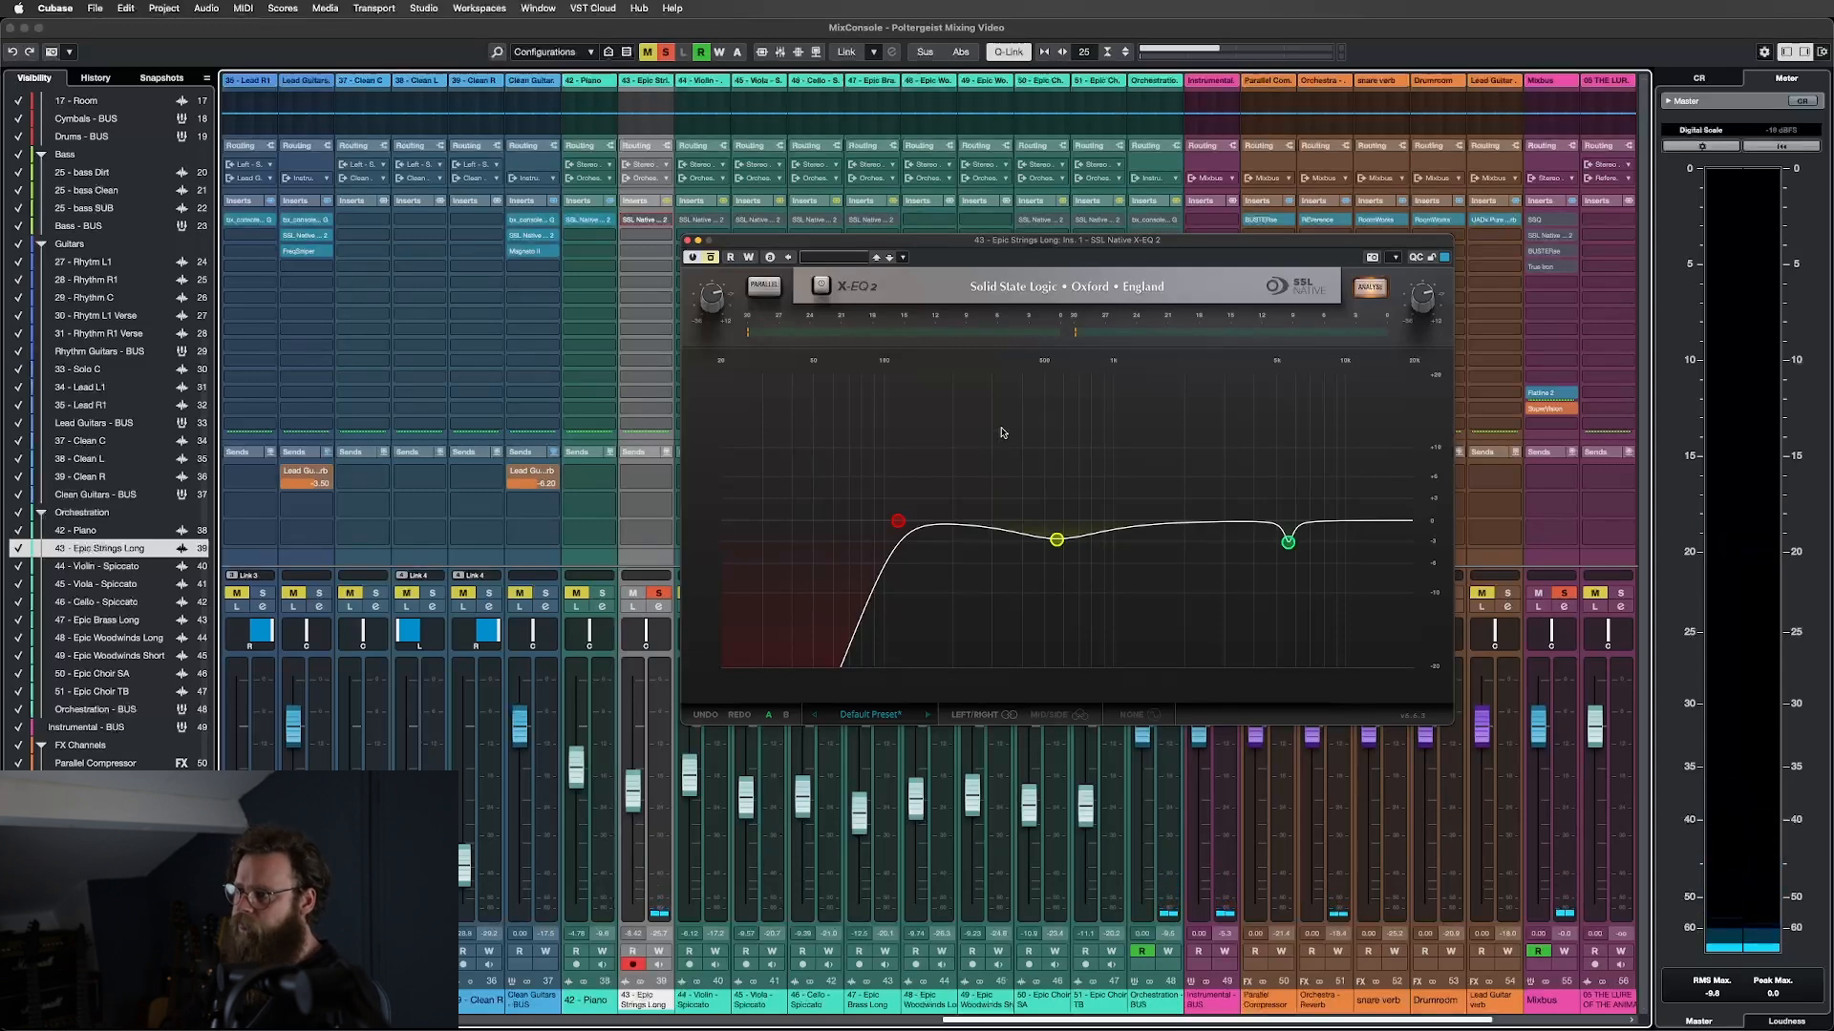
pyautogui.click(898, 523)
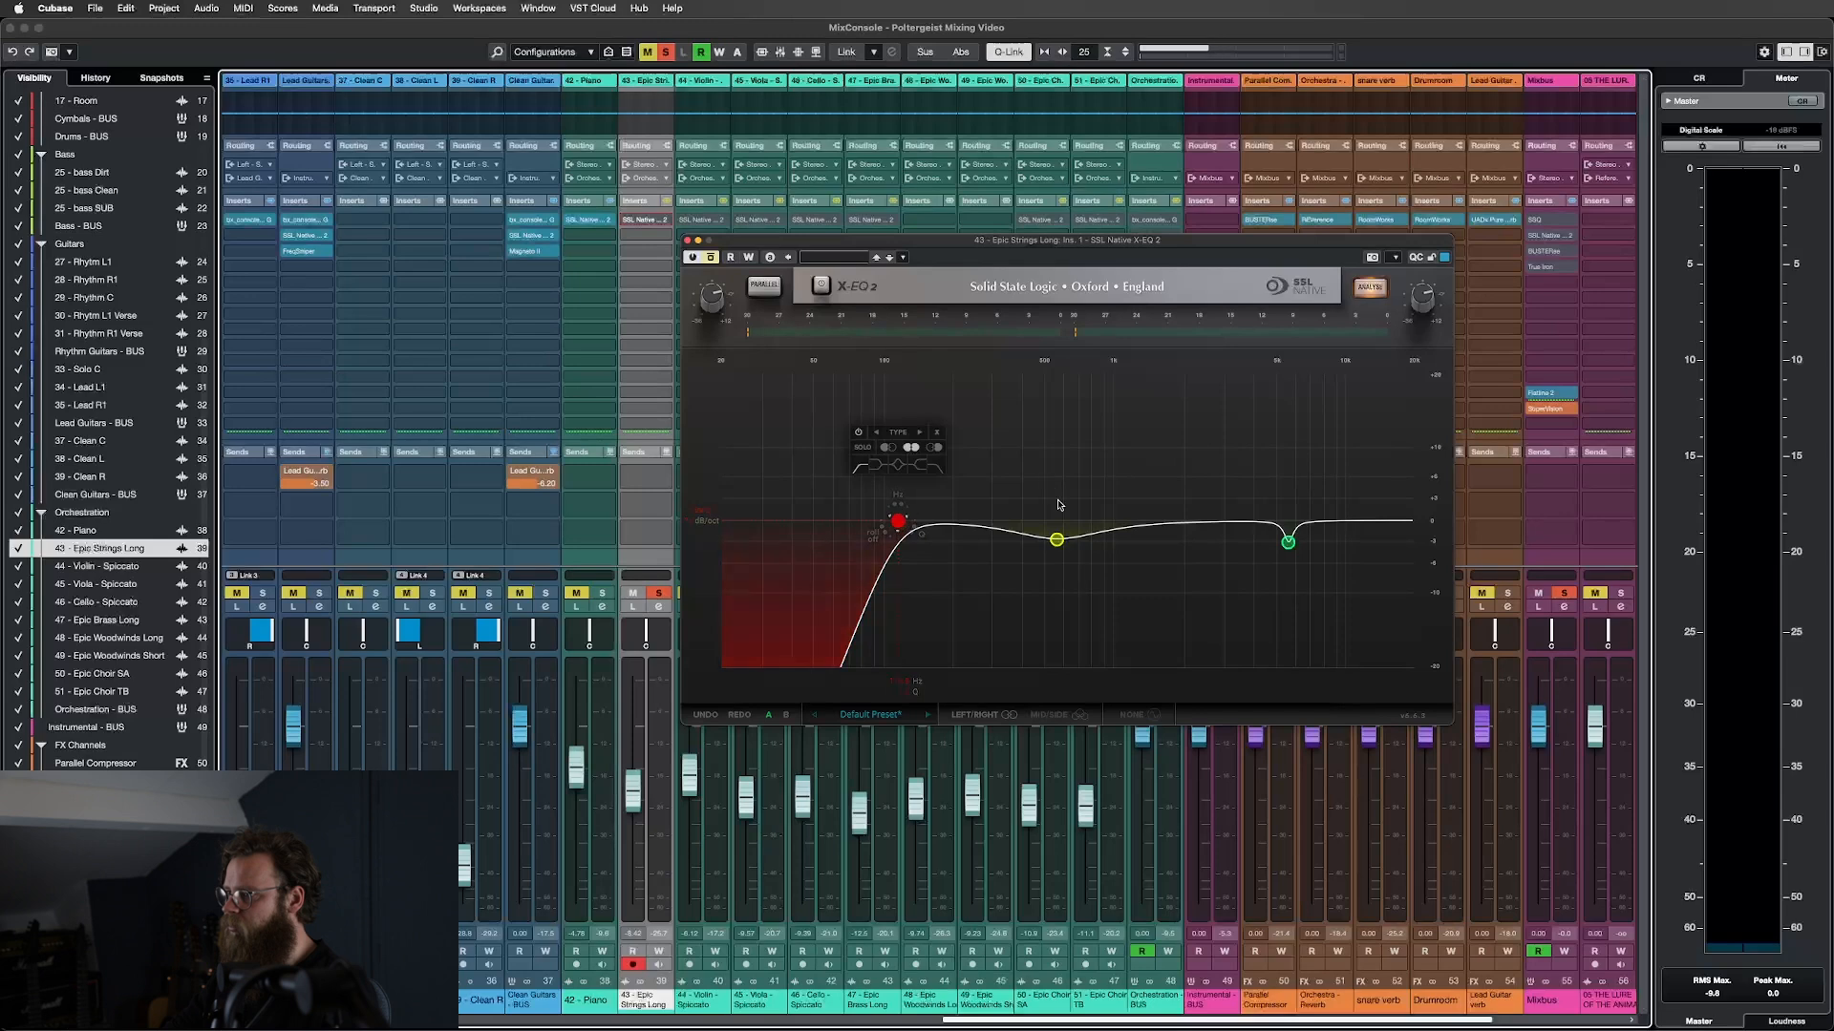
pyautogui.click(1057, 540)
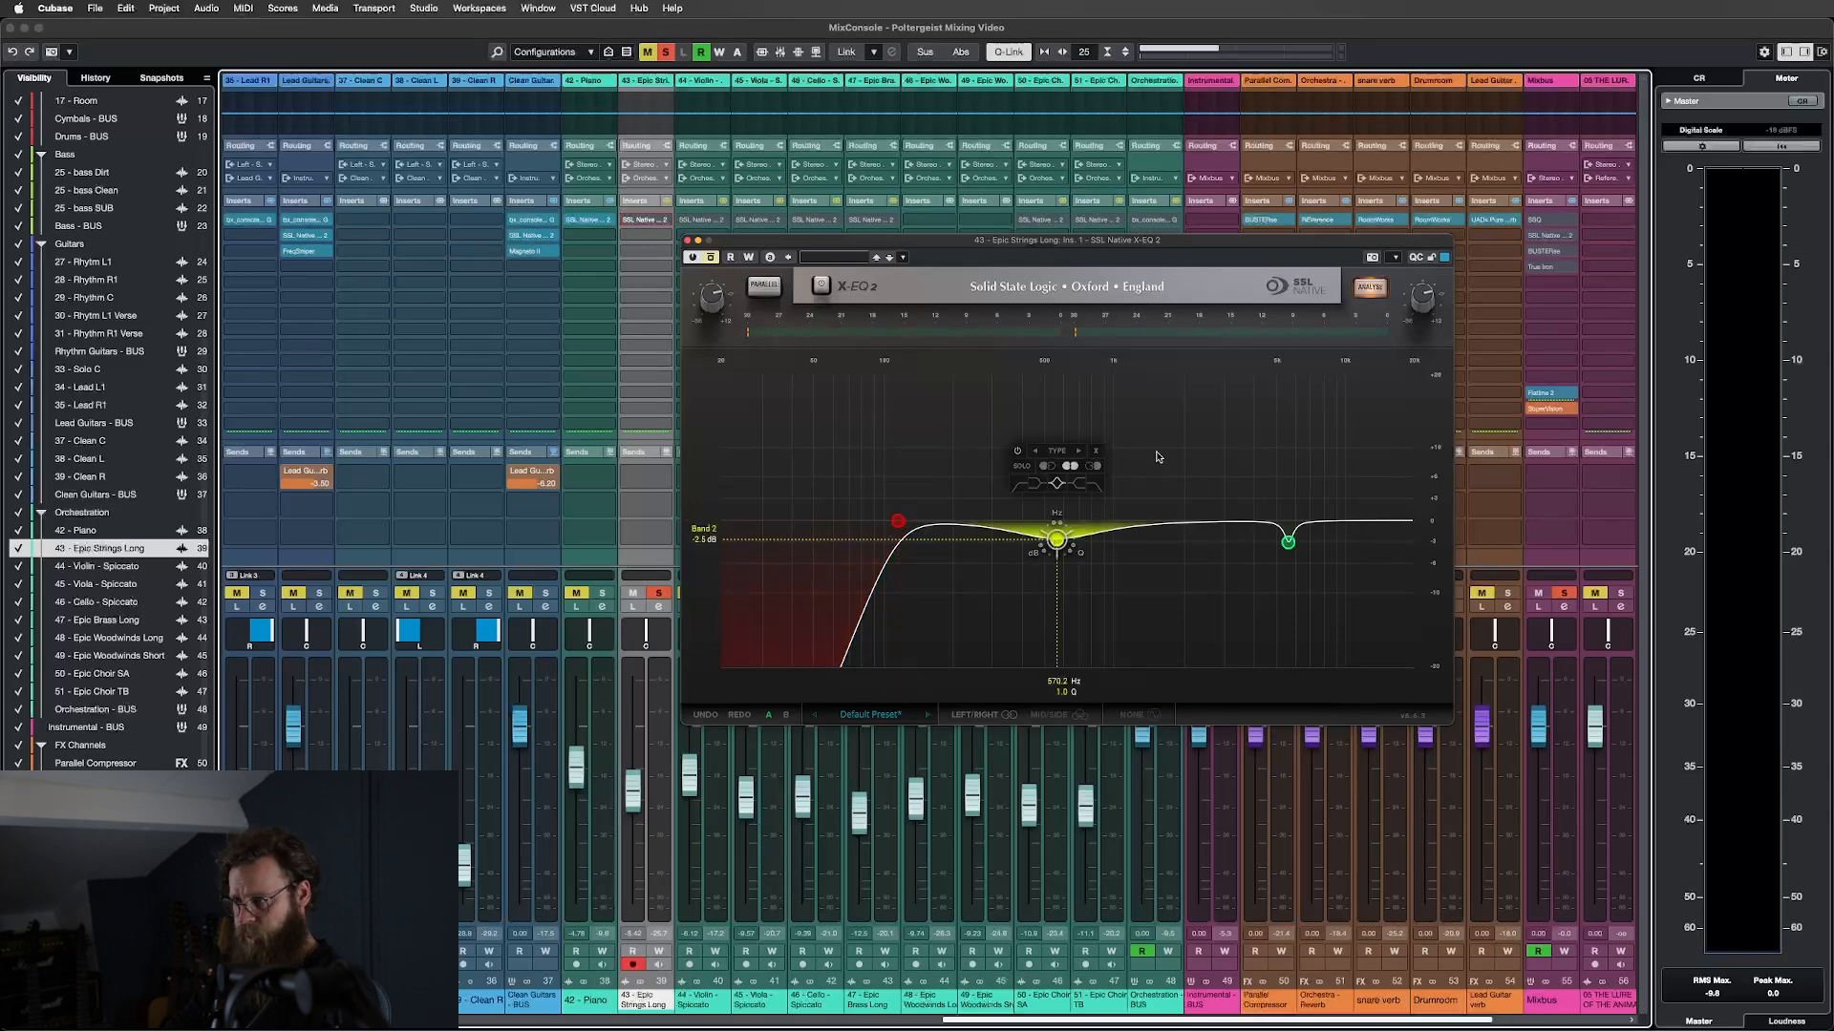
pyautogui.click(1057, 540)
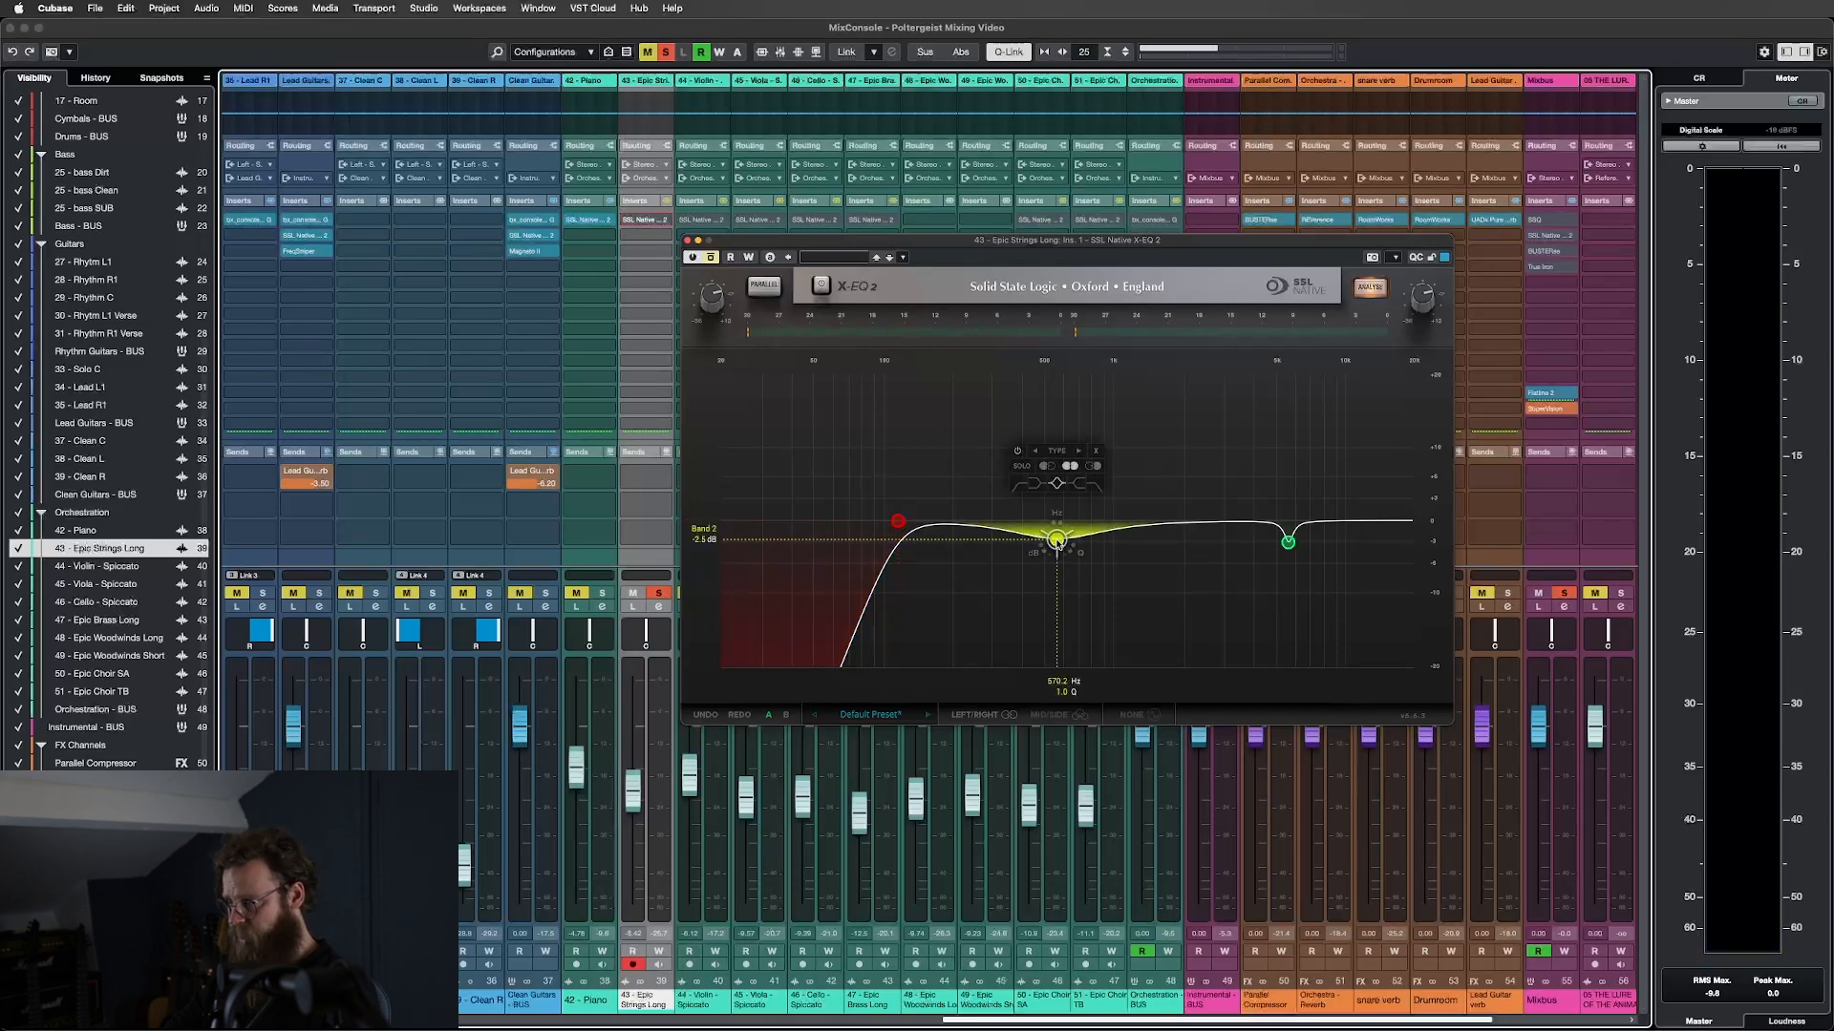
pyautogui.click(1287, 543)
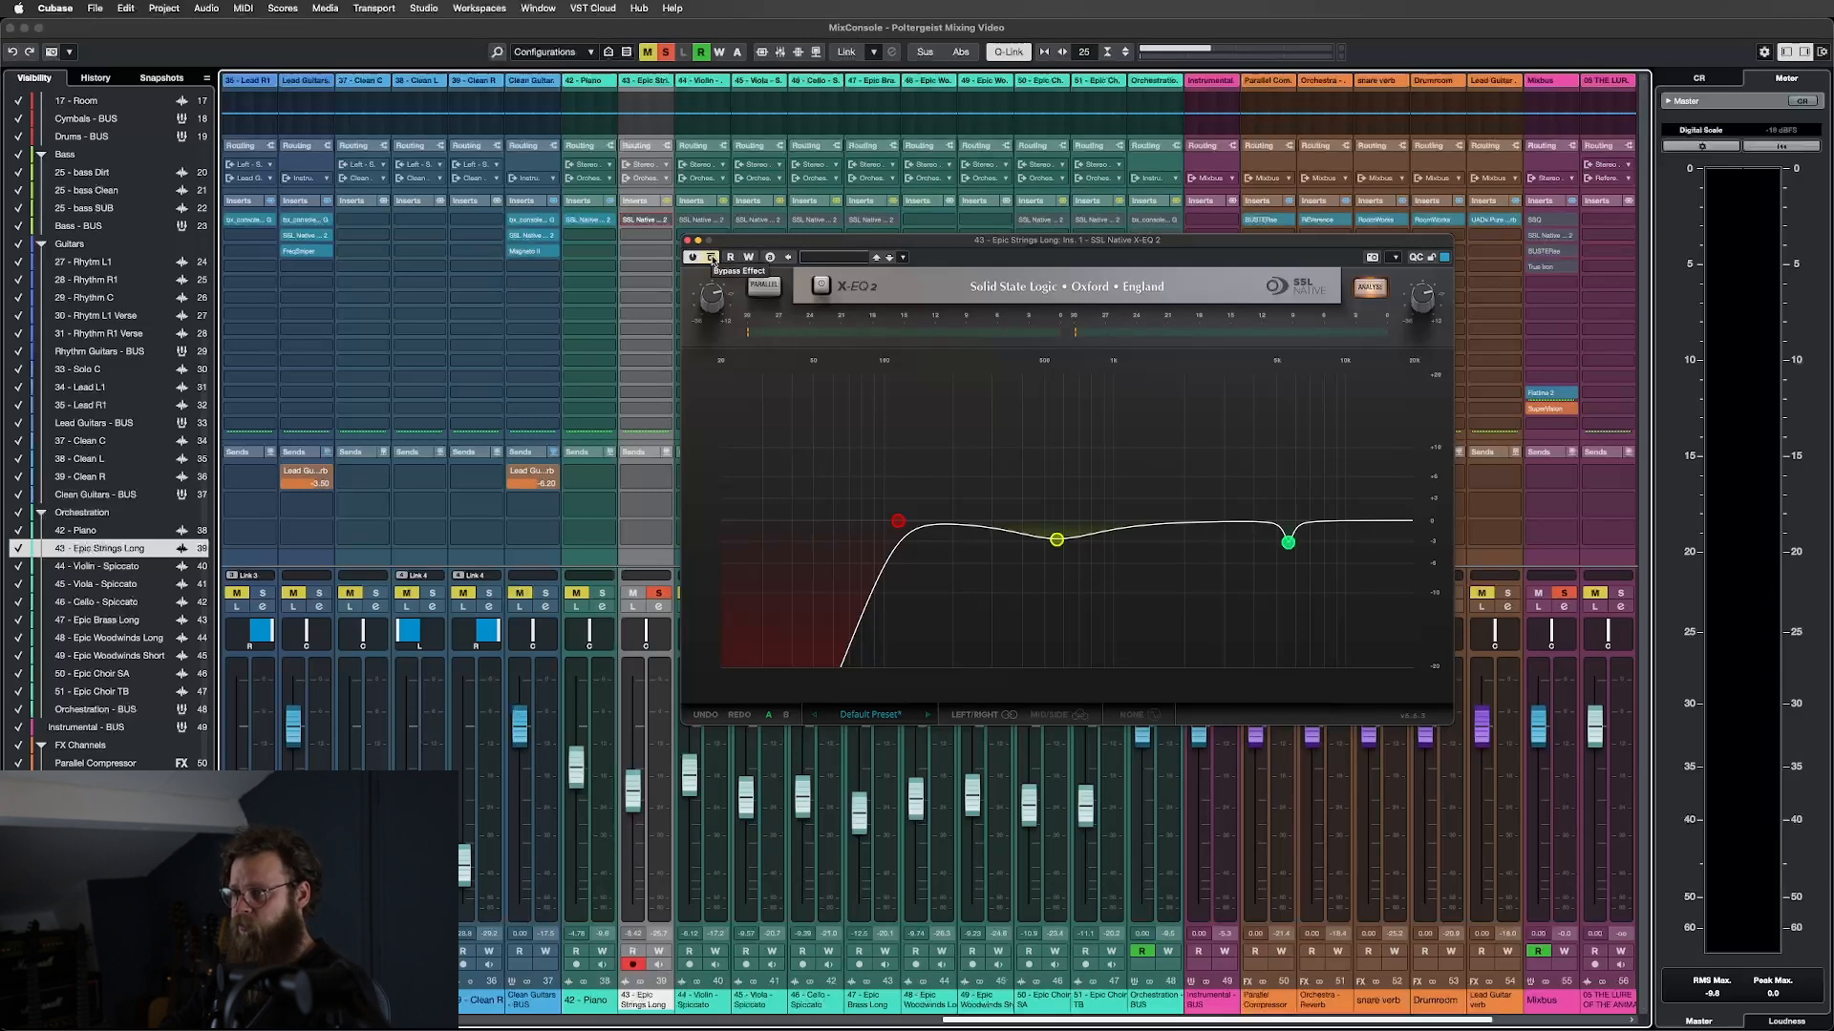
# During playback, take the X-EQ 2 out of bypass and close its window.
pyautogui.press('space')
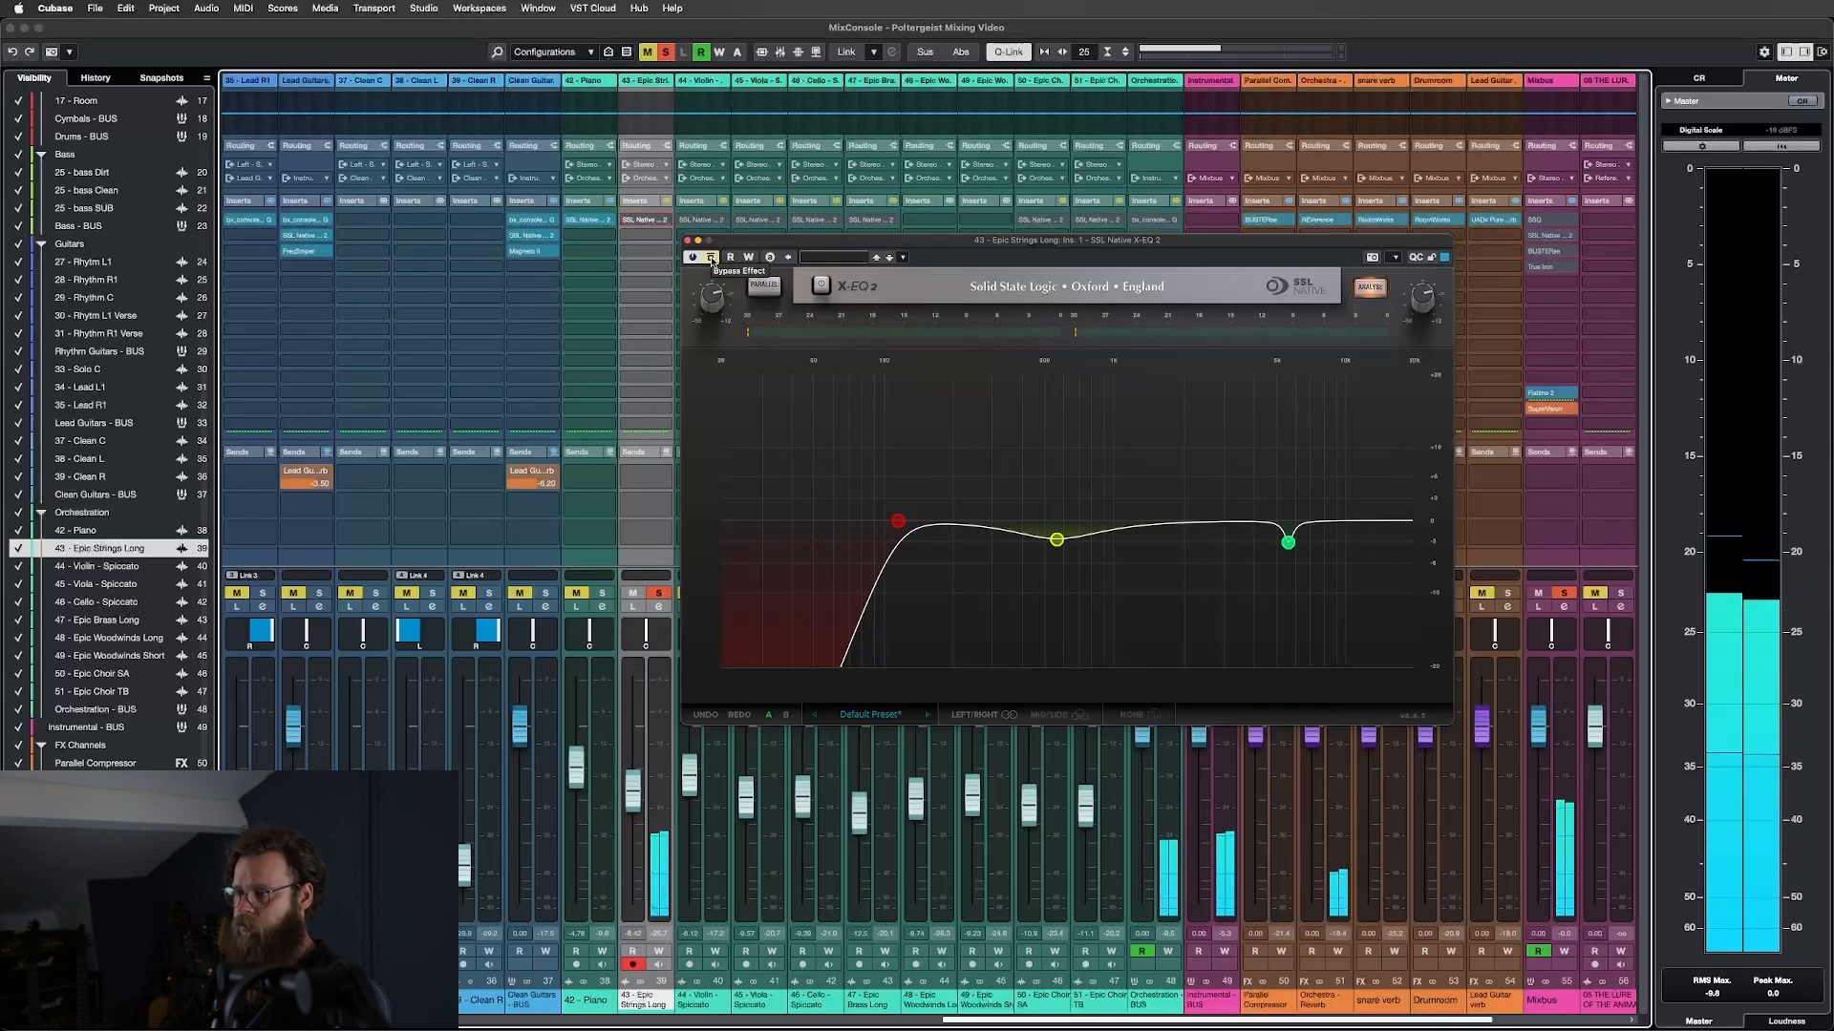
pyautogui.click(710, 258)
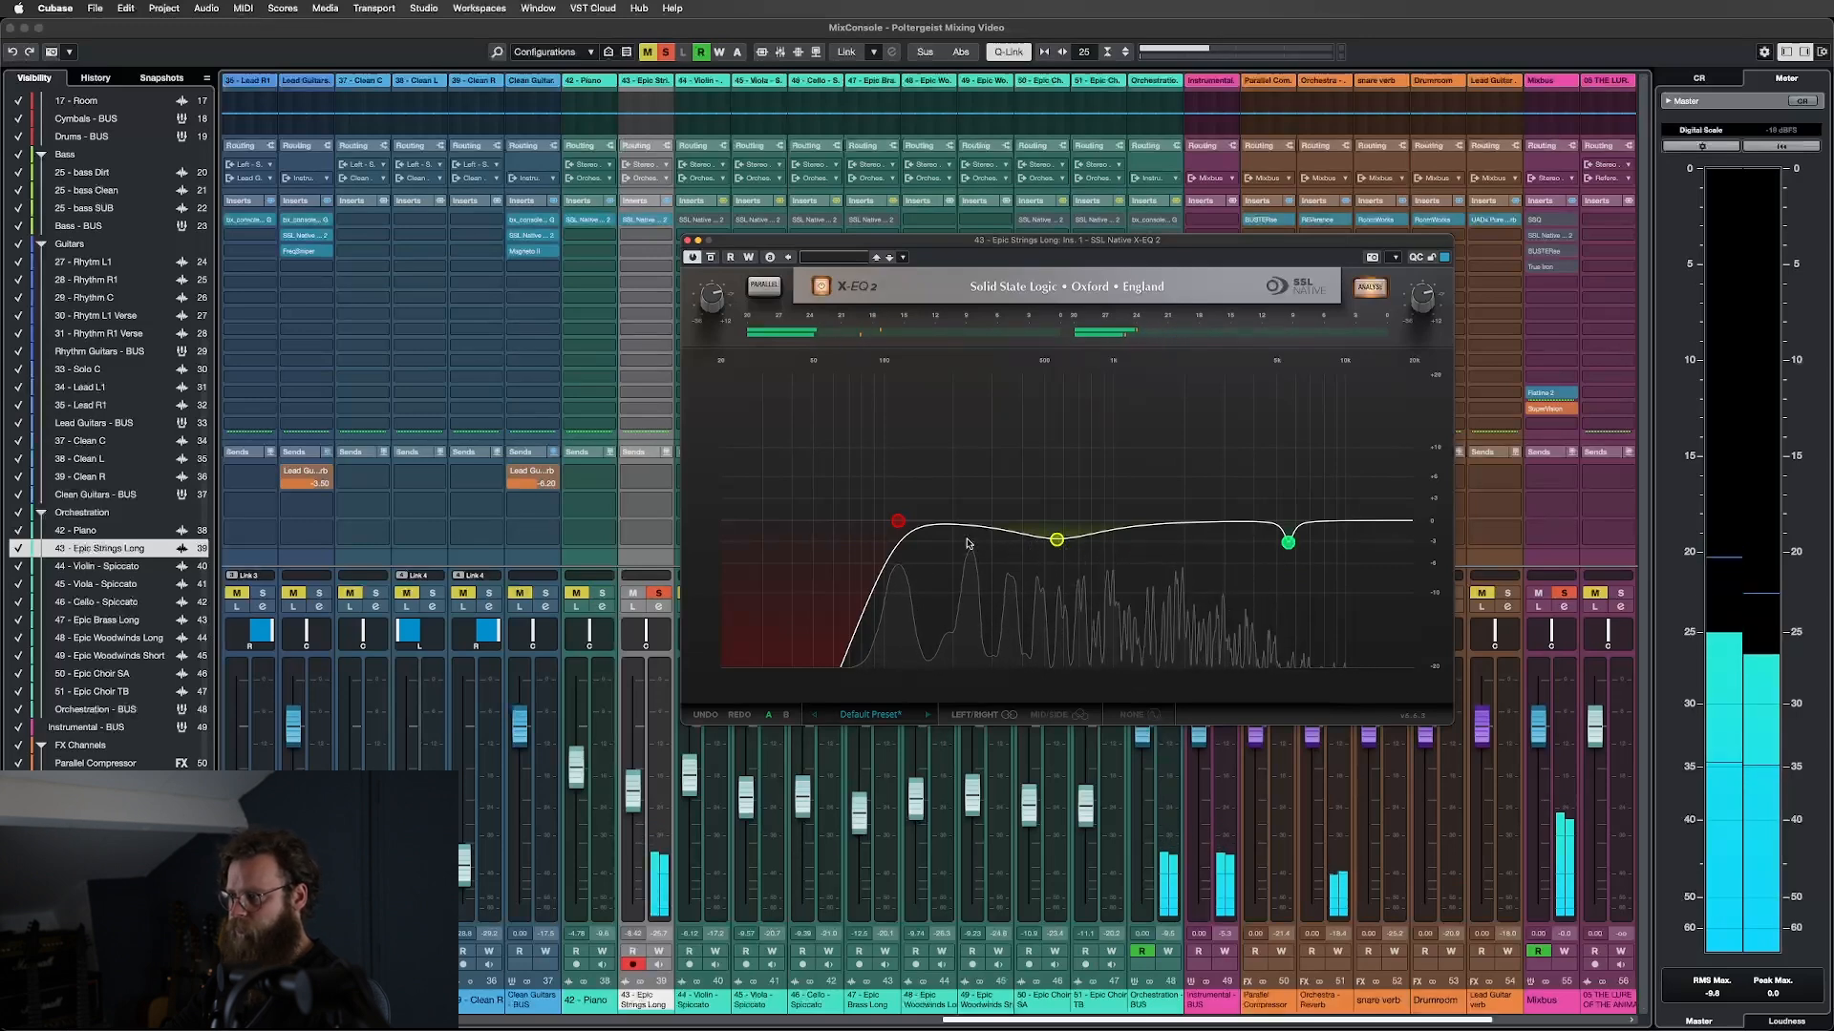
pyautogui.moveTo(731, 320)
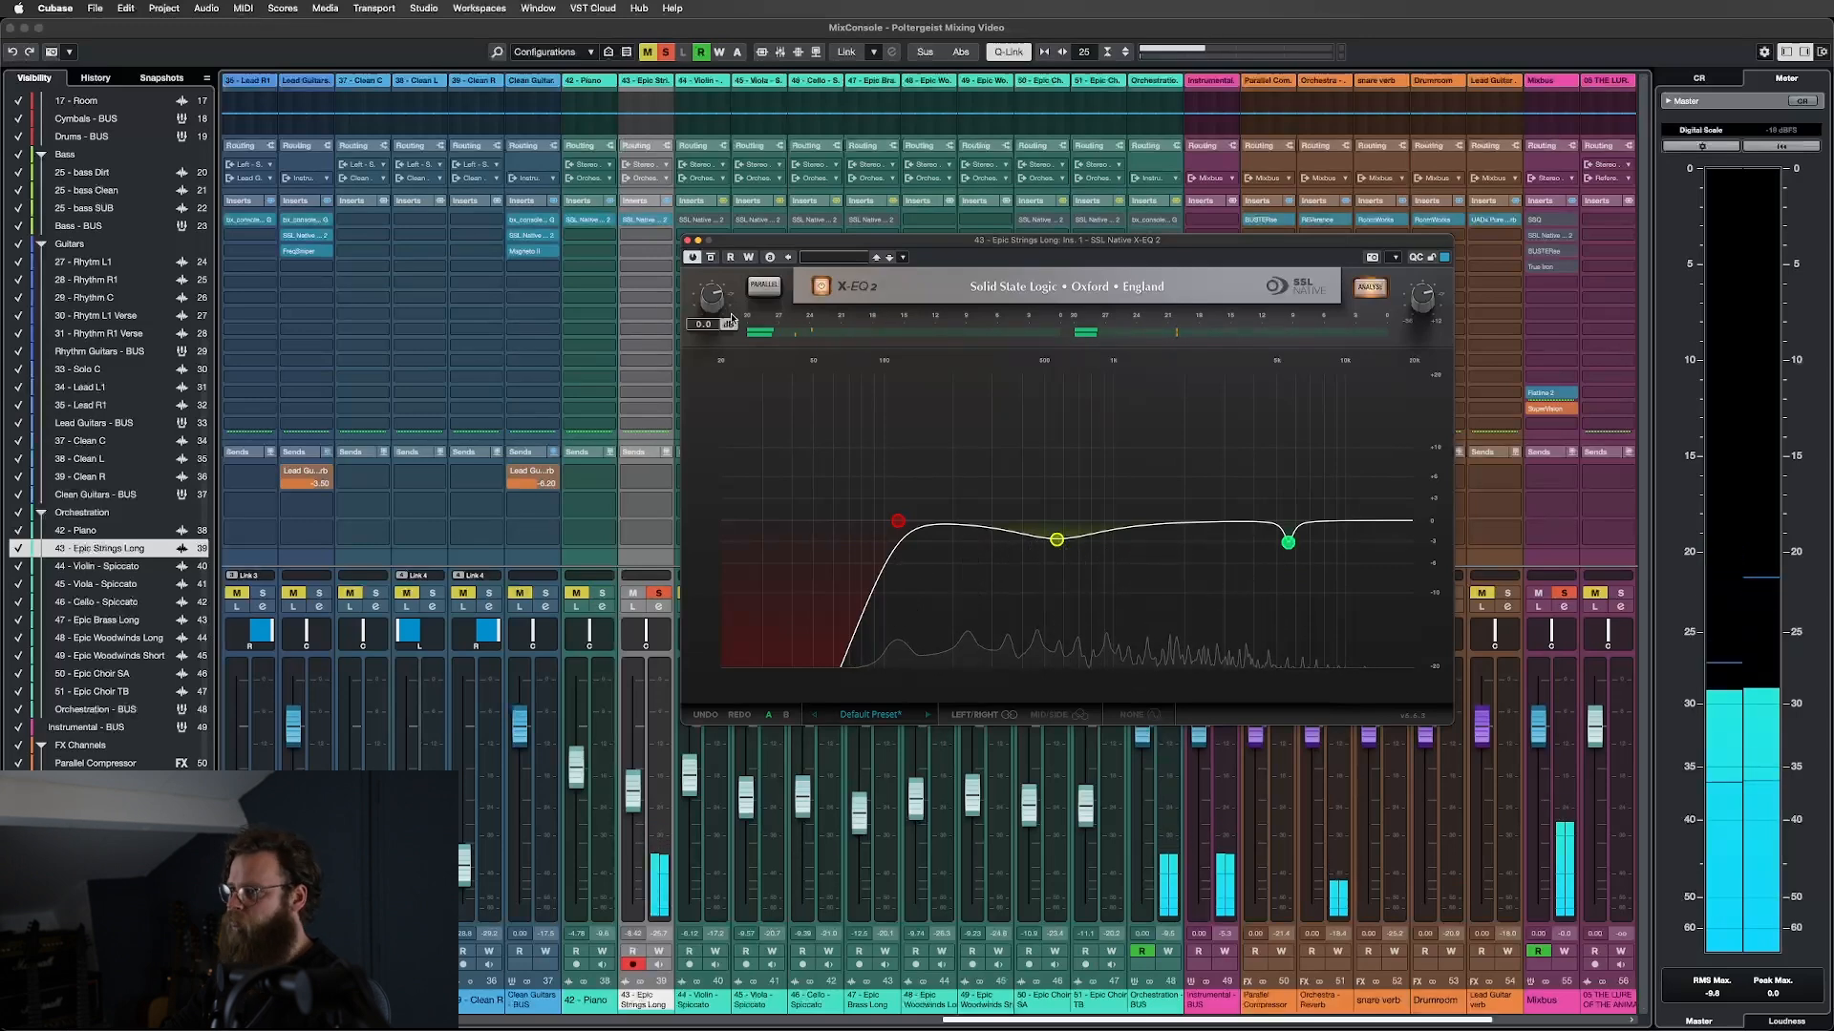
pyautogui.click(687, 240)
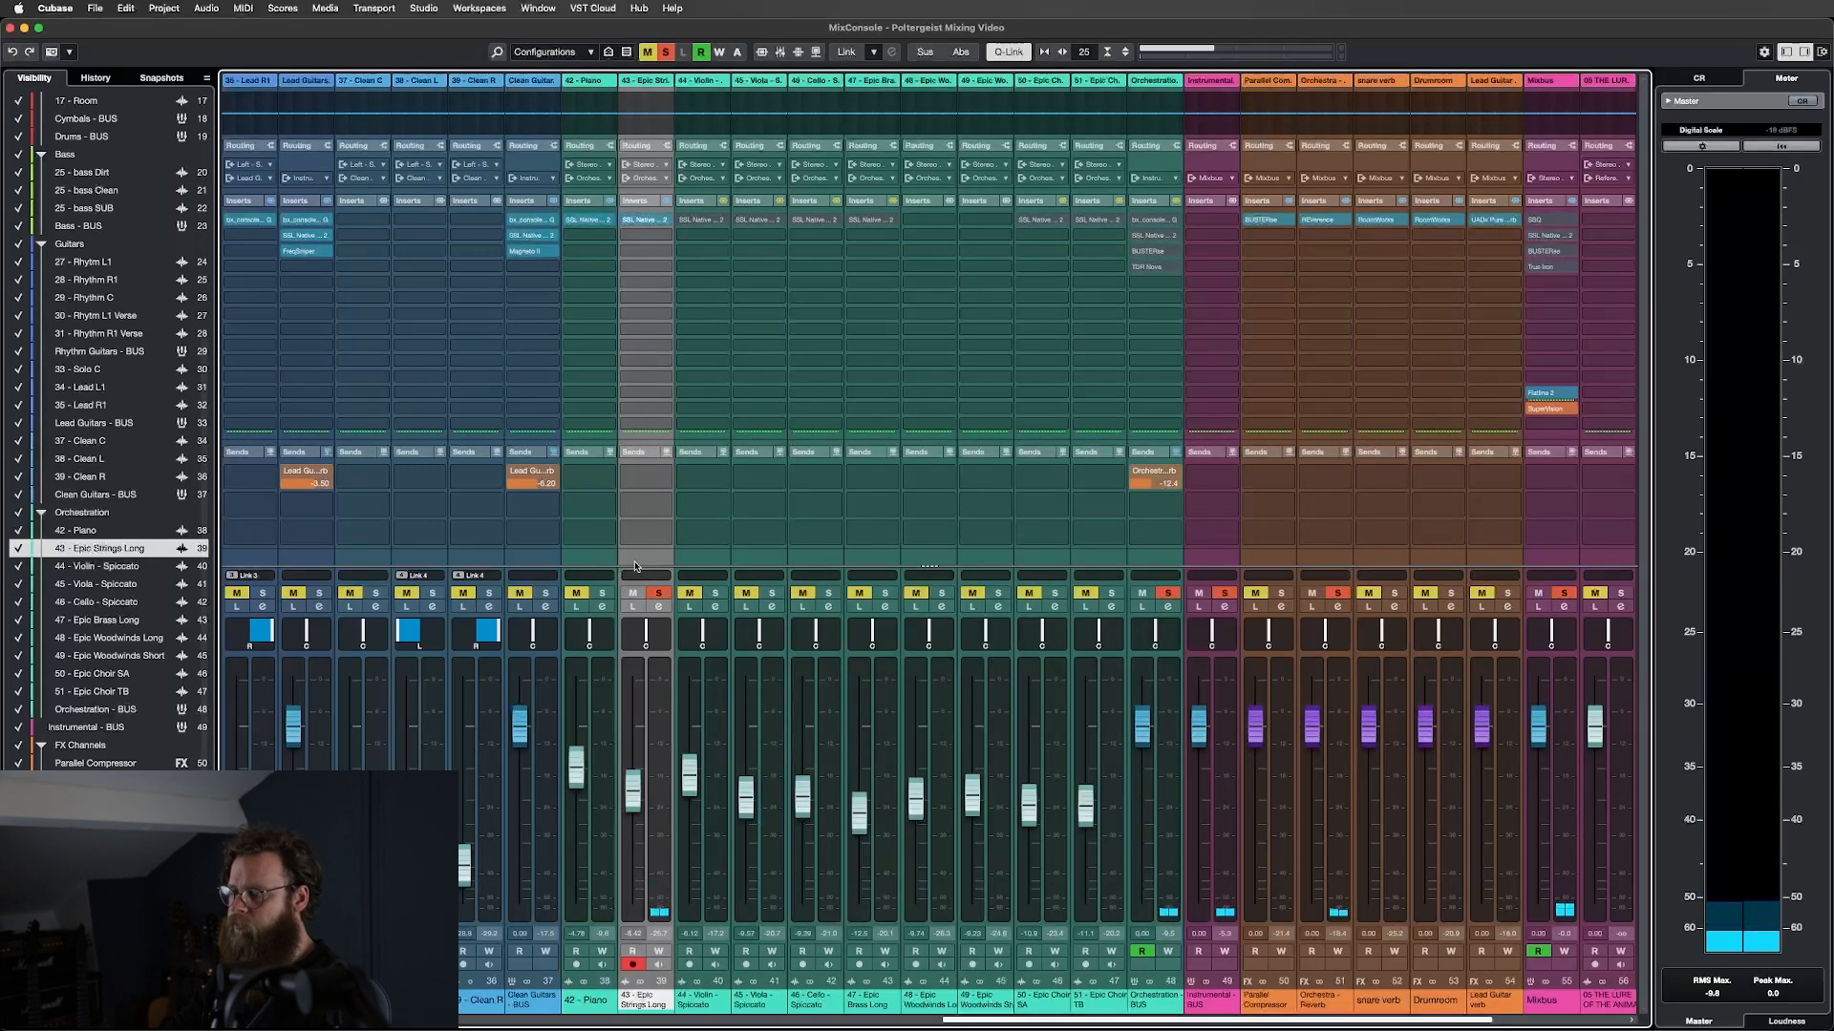
# Clear all solos and, in the project window, set the playback position to bar 74.
pyautogui.click(658, 593)
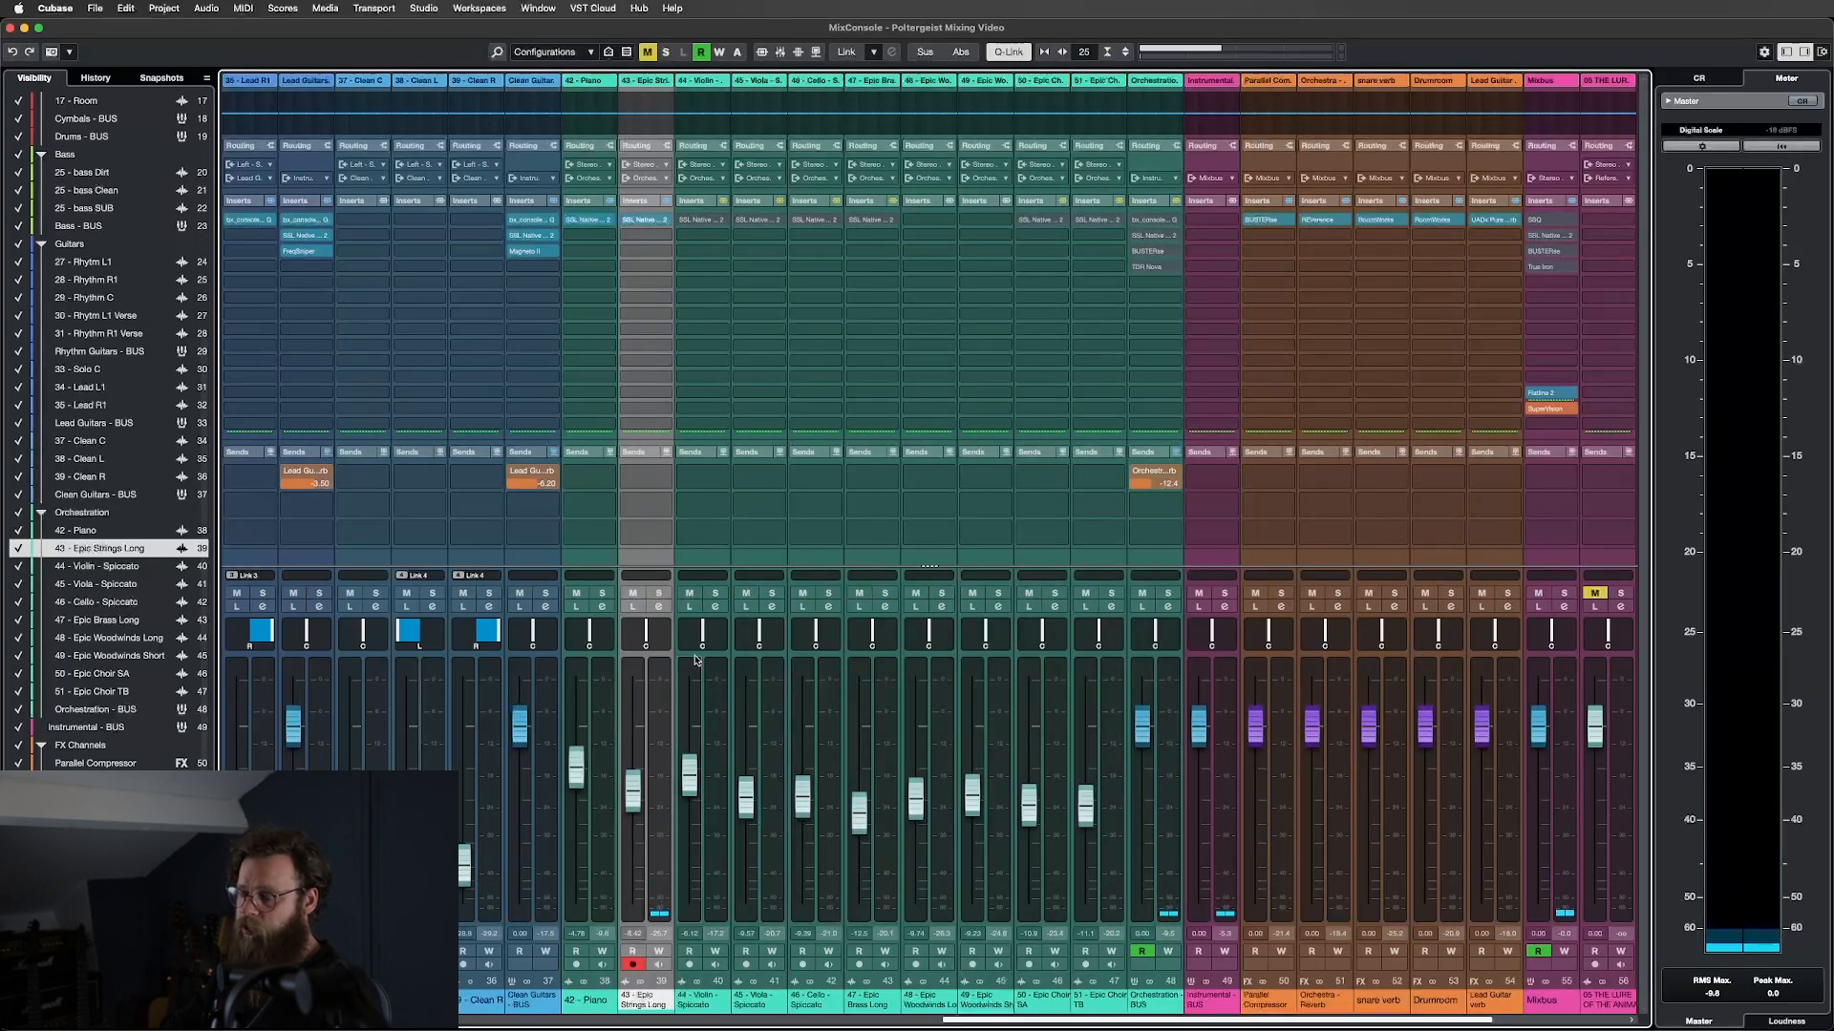
pyautogui.press('F3')
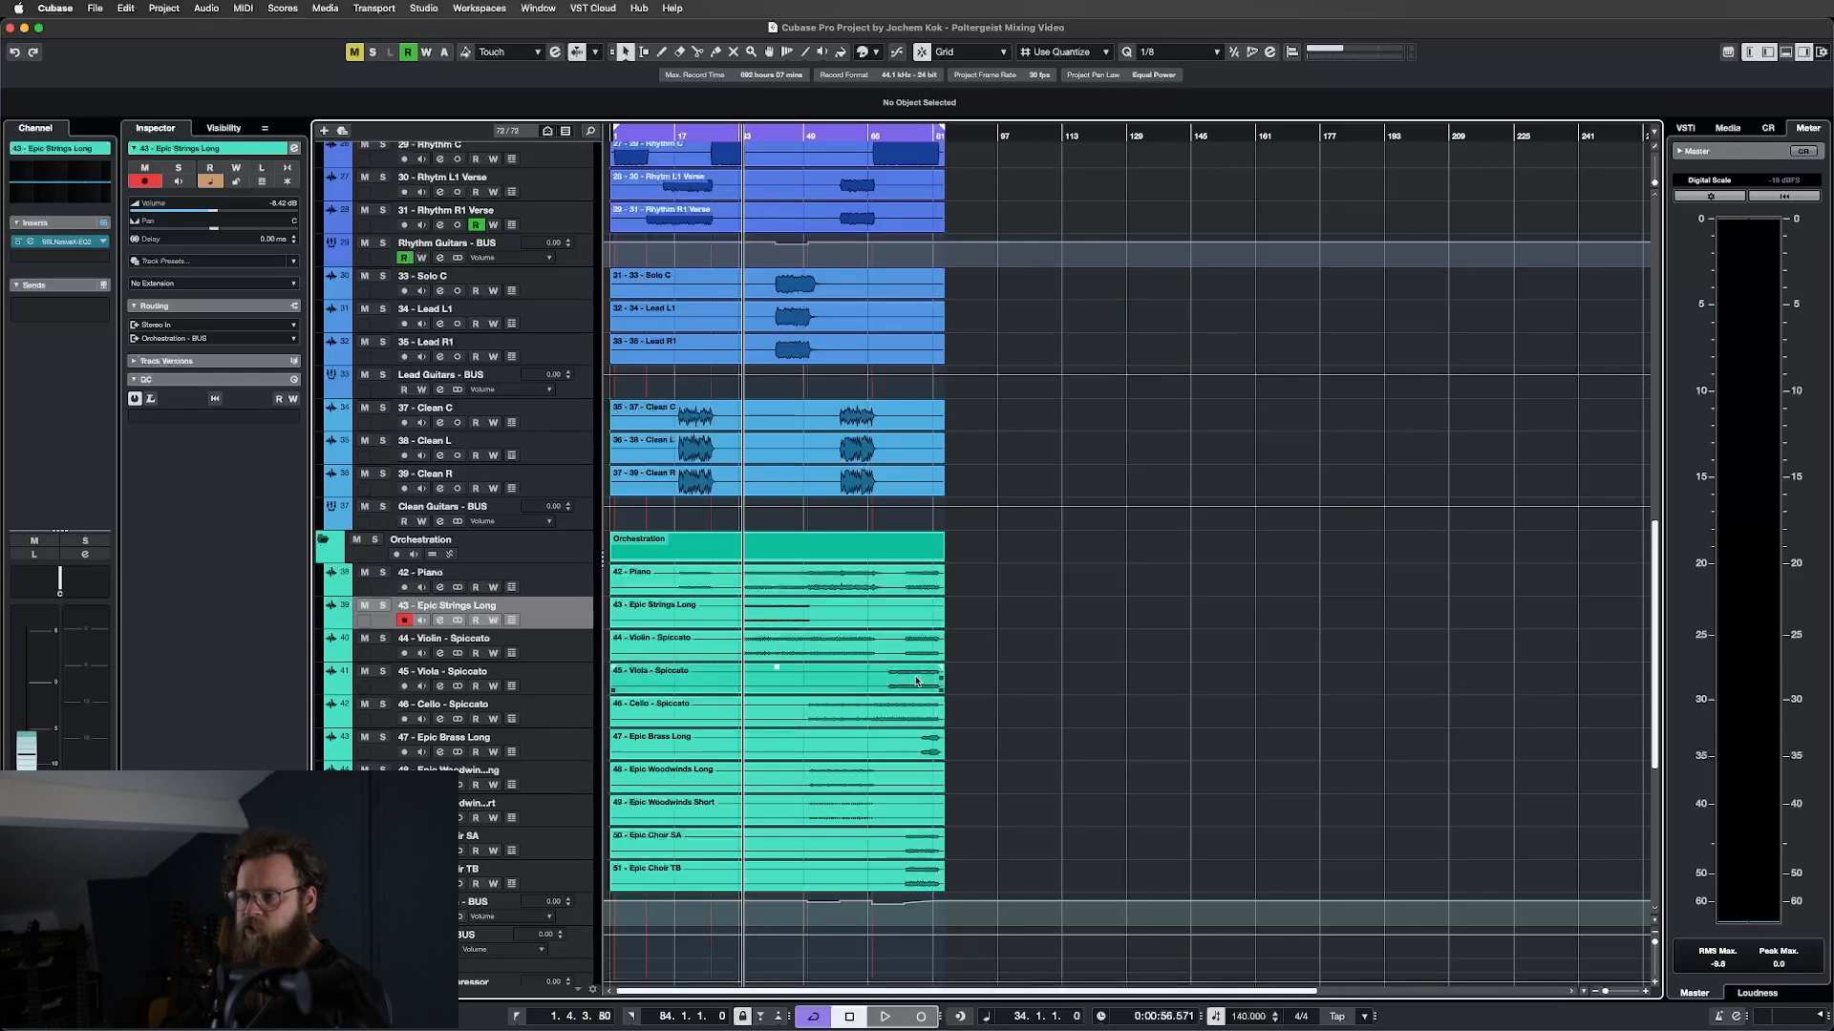
pyautogui.scroll(10, 917, 681)
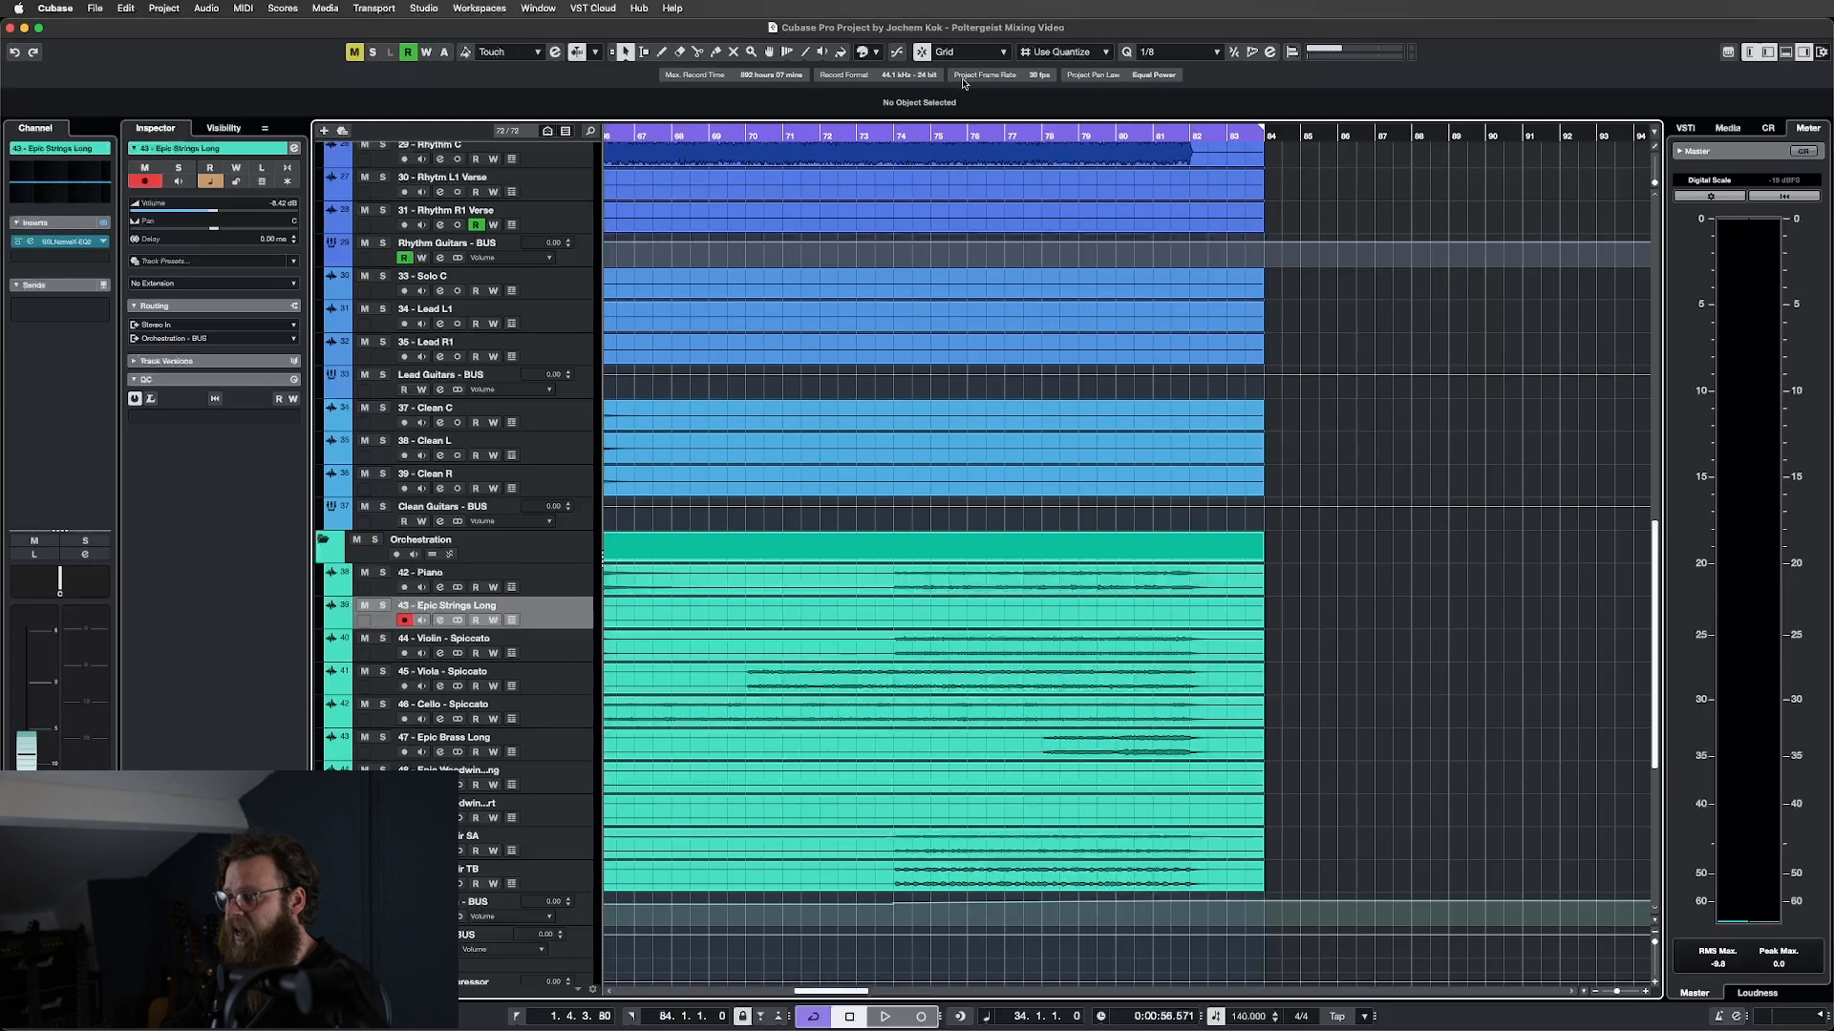
pyautogui.click(888, 131)
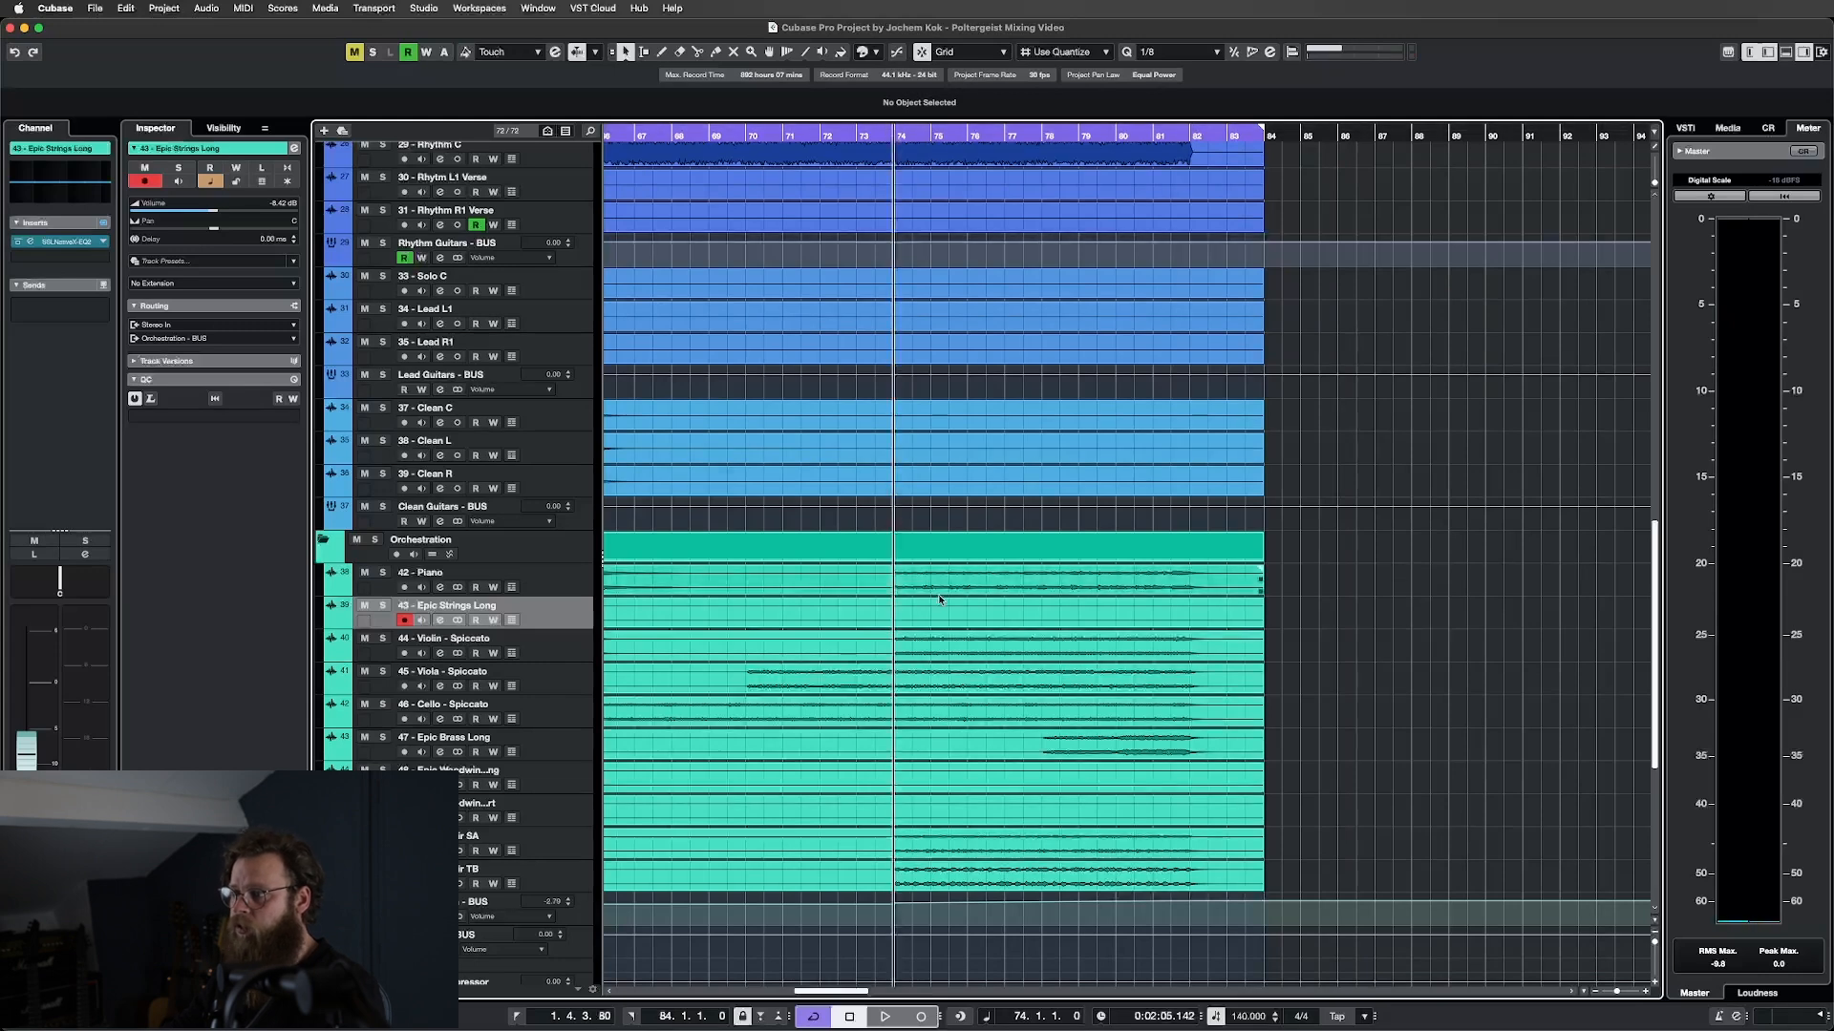
# Solo the Violin, Viola and Cello Spiccato tracks and bring up the MixConsole.
pyautogui.click(550, 650)
pyautogui.keyDown('shift'); pyautogui.click(573, 707); pyautogui.keyUp('shift')
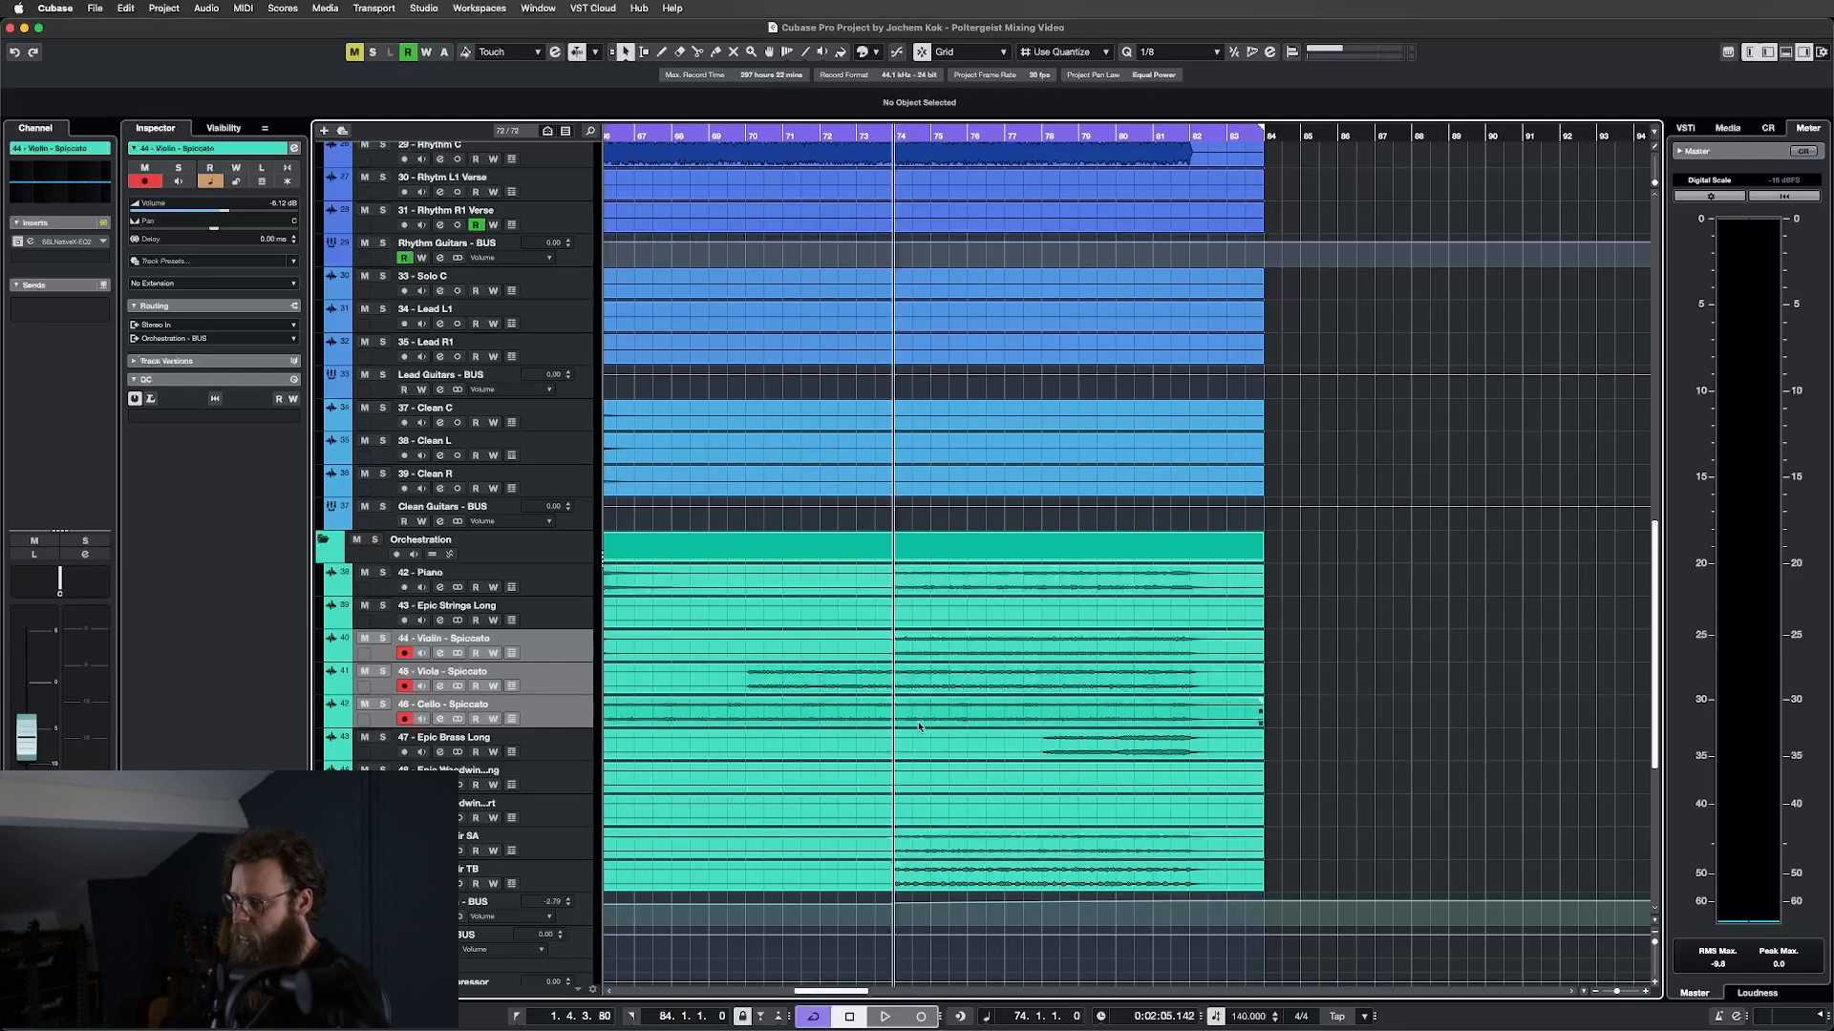
pyautogui.press('s')
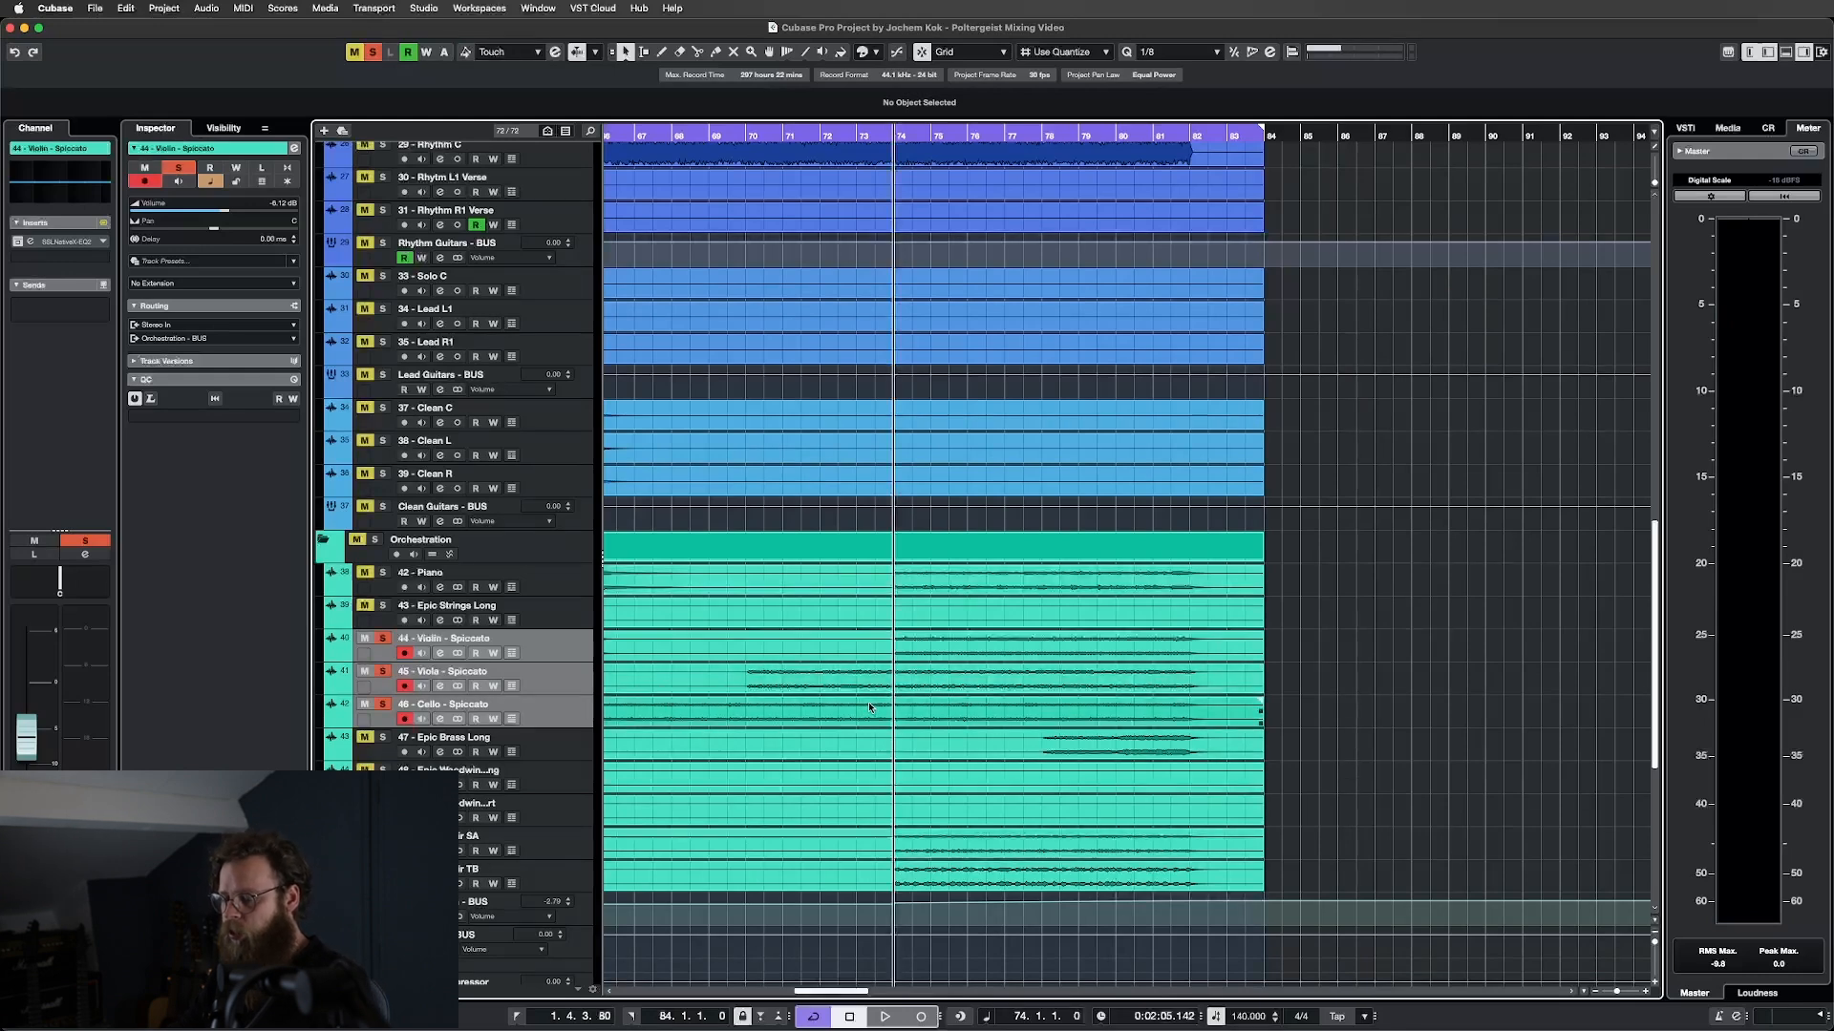
pyautogui.press('F3')
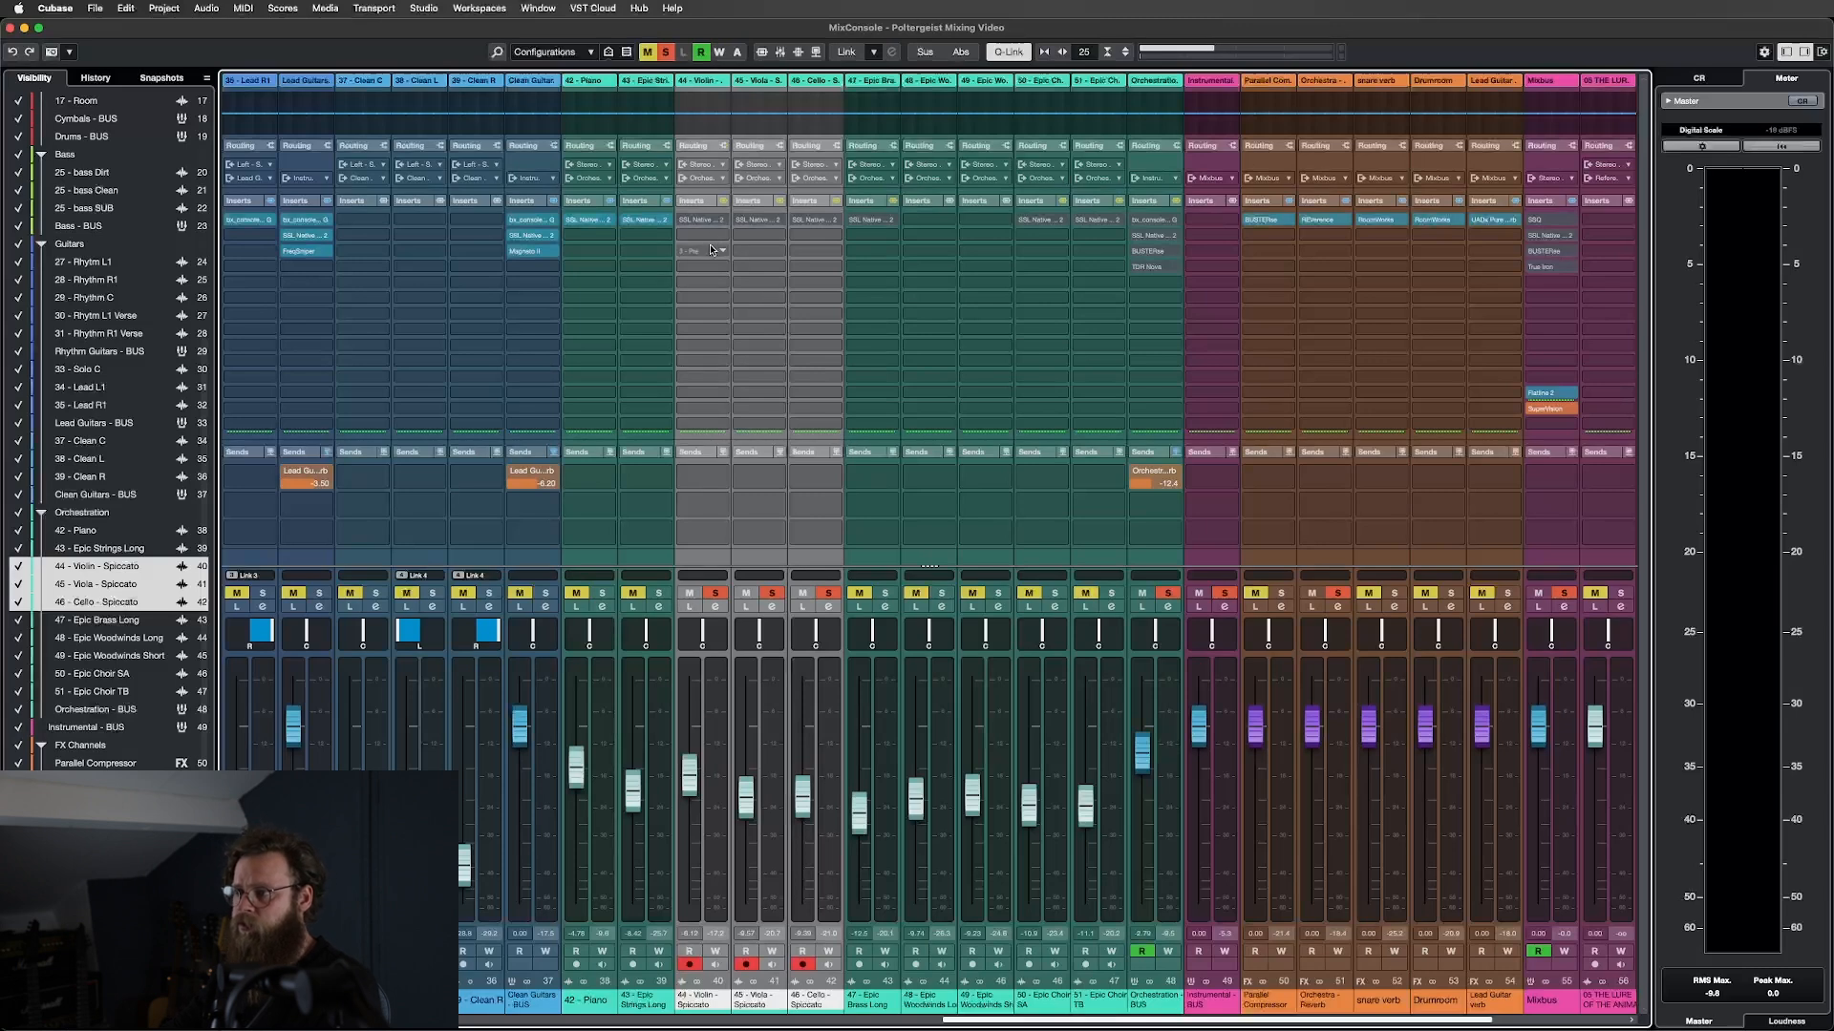
# Start playback and open the Violin and Viola Spiccato X-EQ 2 windows.
pyautogui.press('space')
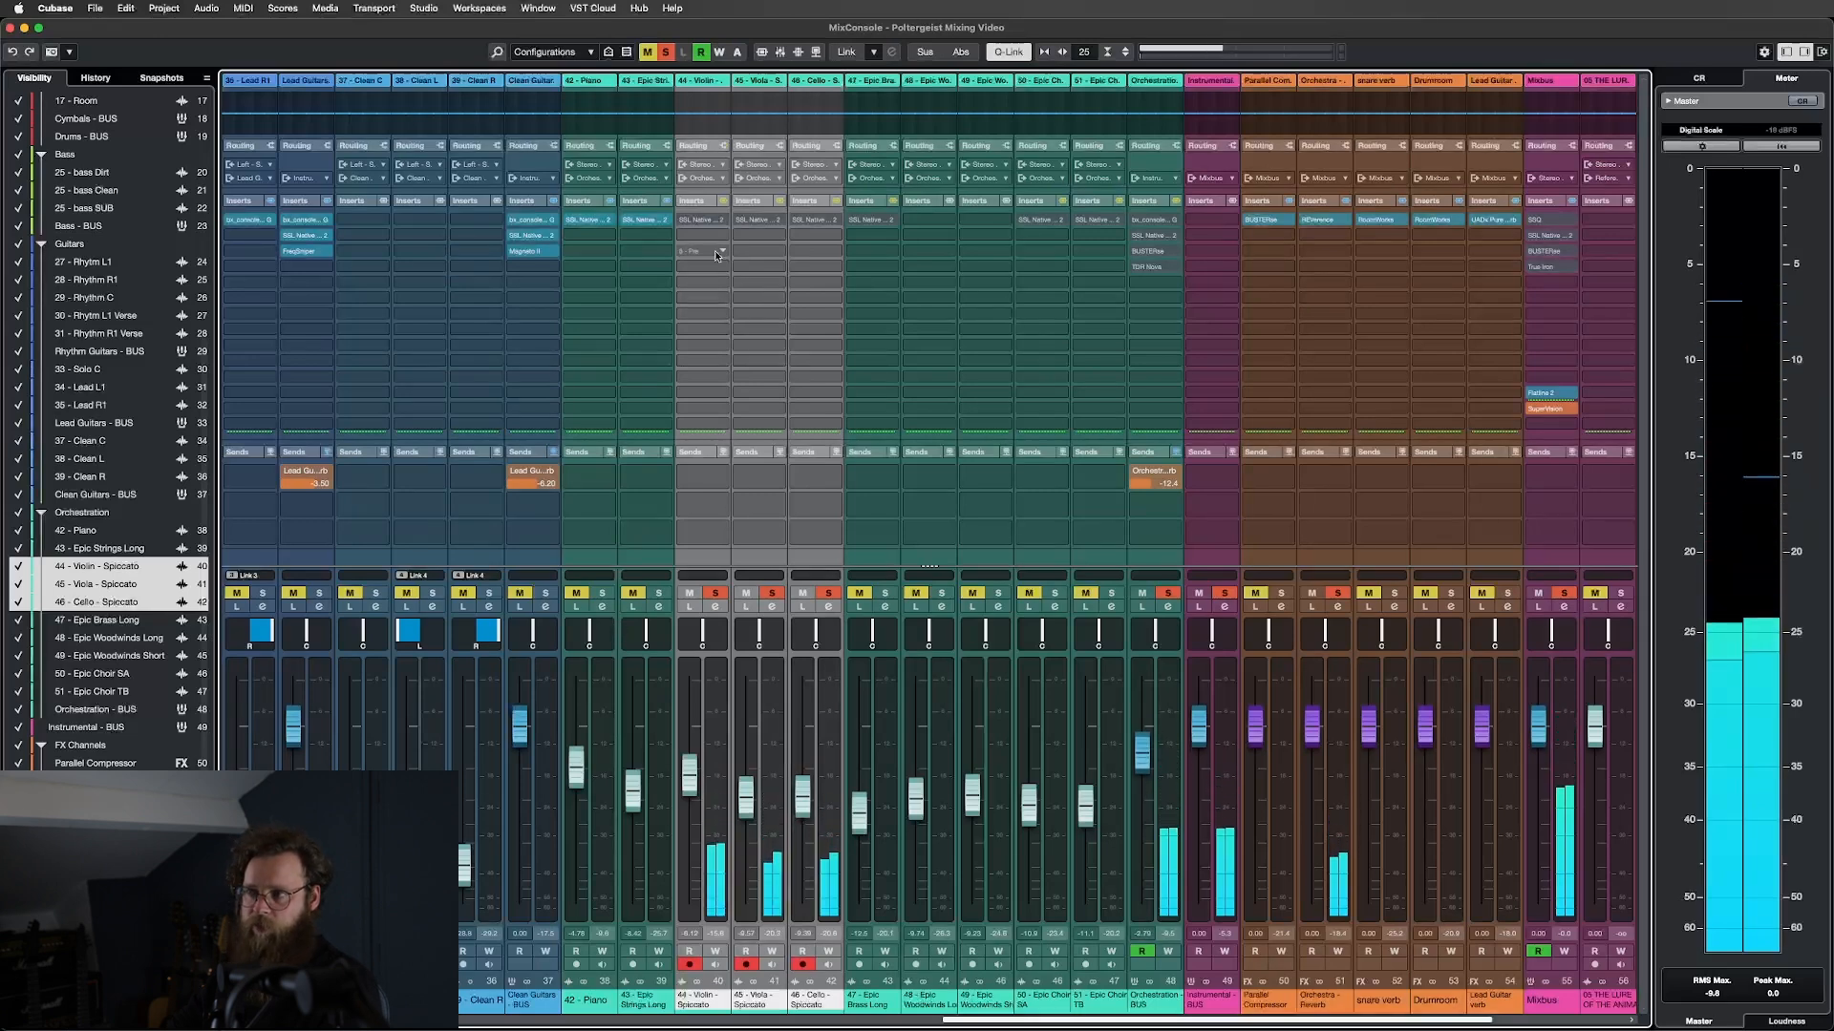
pyautogui.click(707, 220)
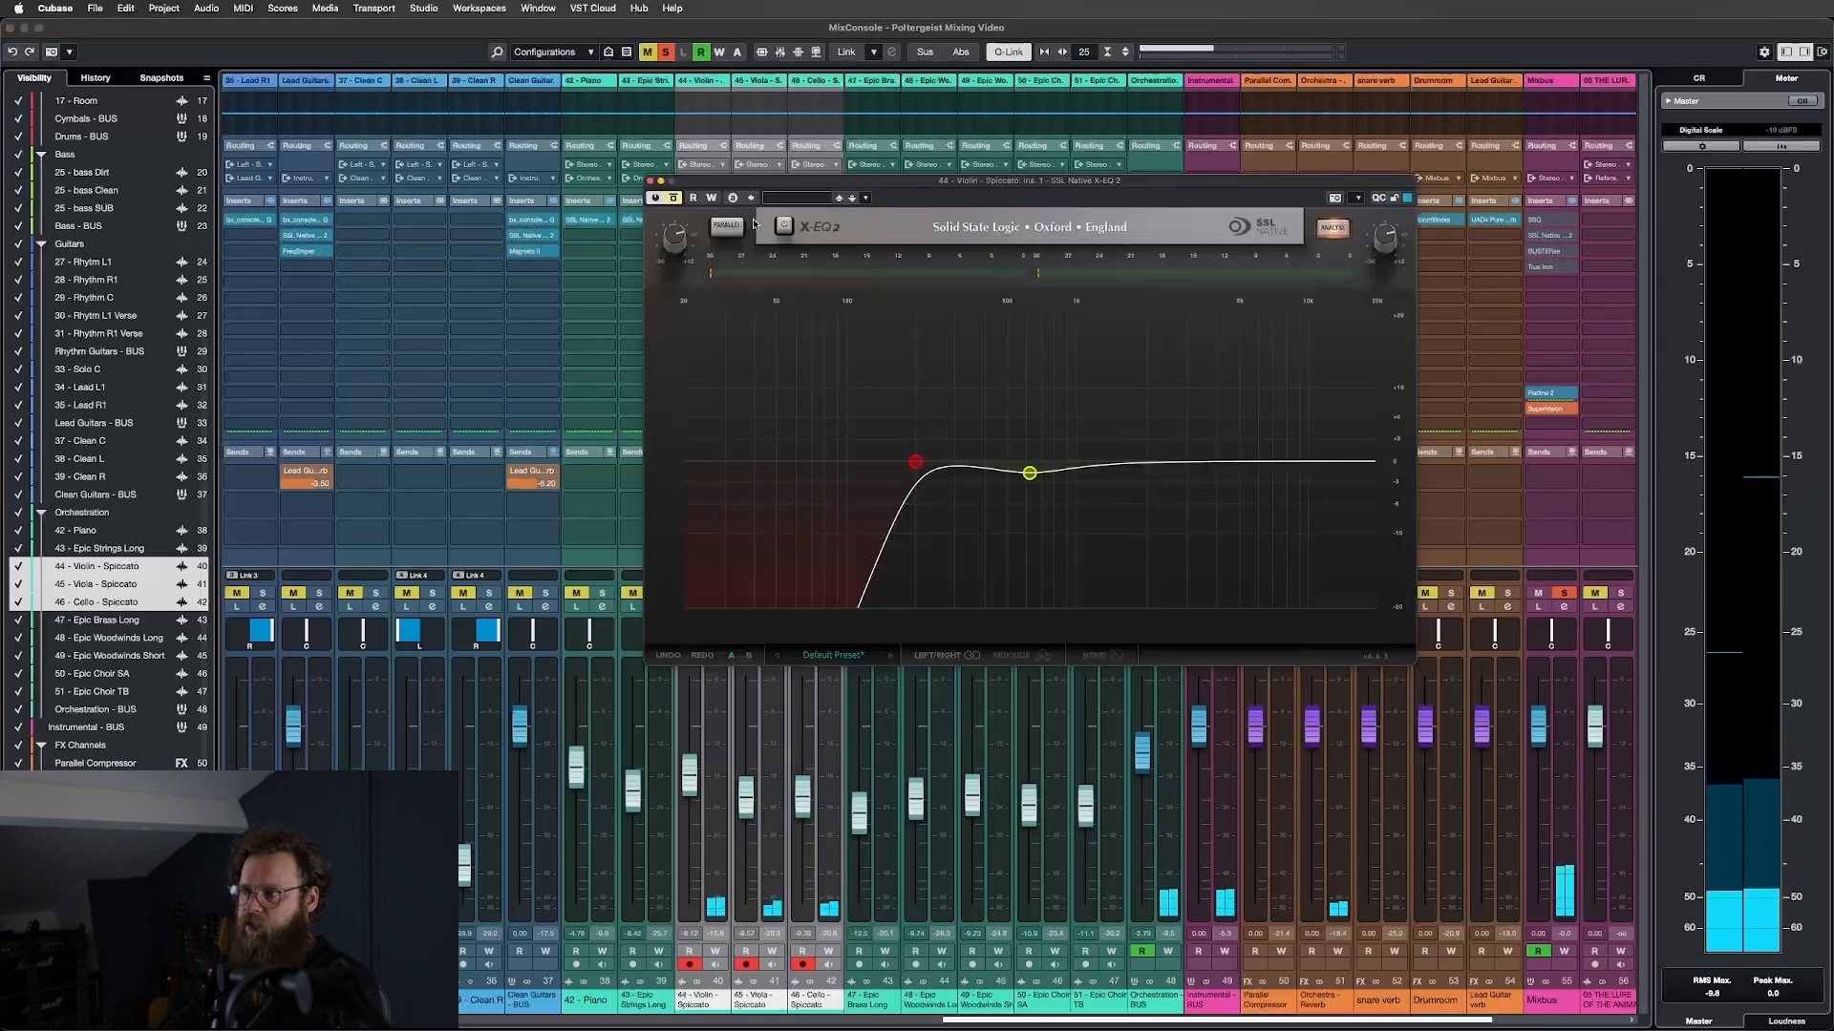
pyautogui.moveTo(813, 187); pyautogui.dragTo(316, 251)
pyautogui.click(759, 221)
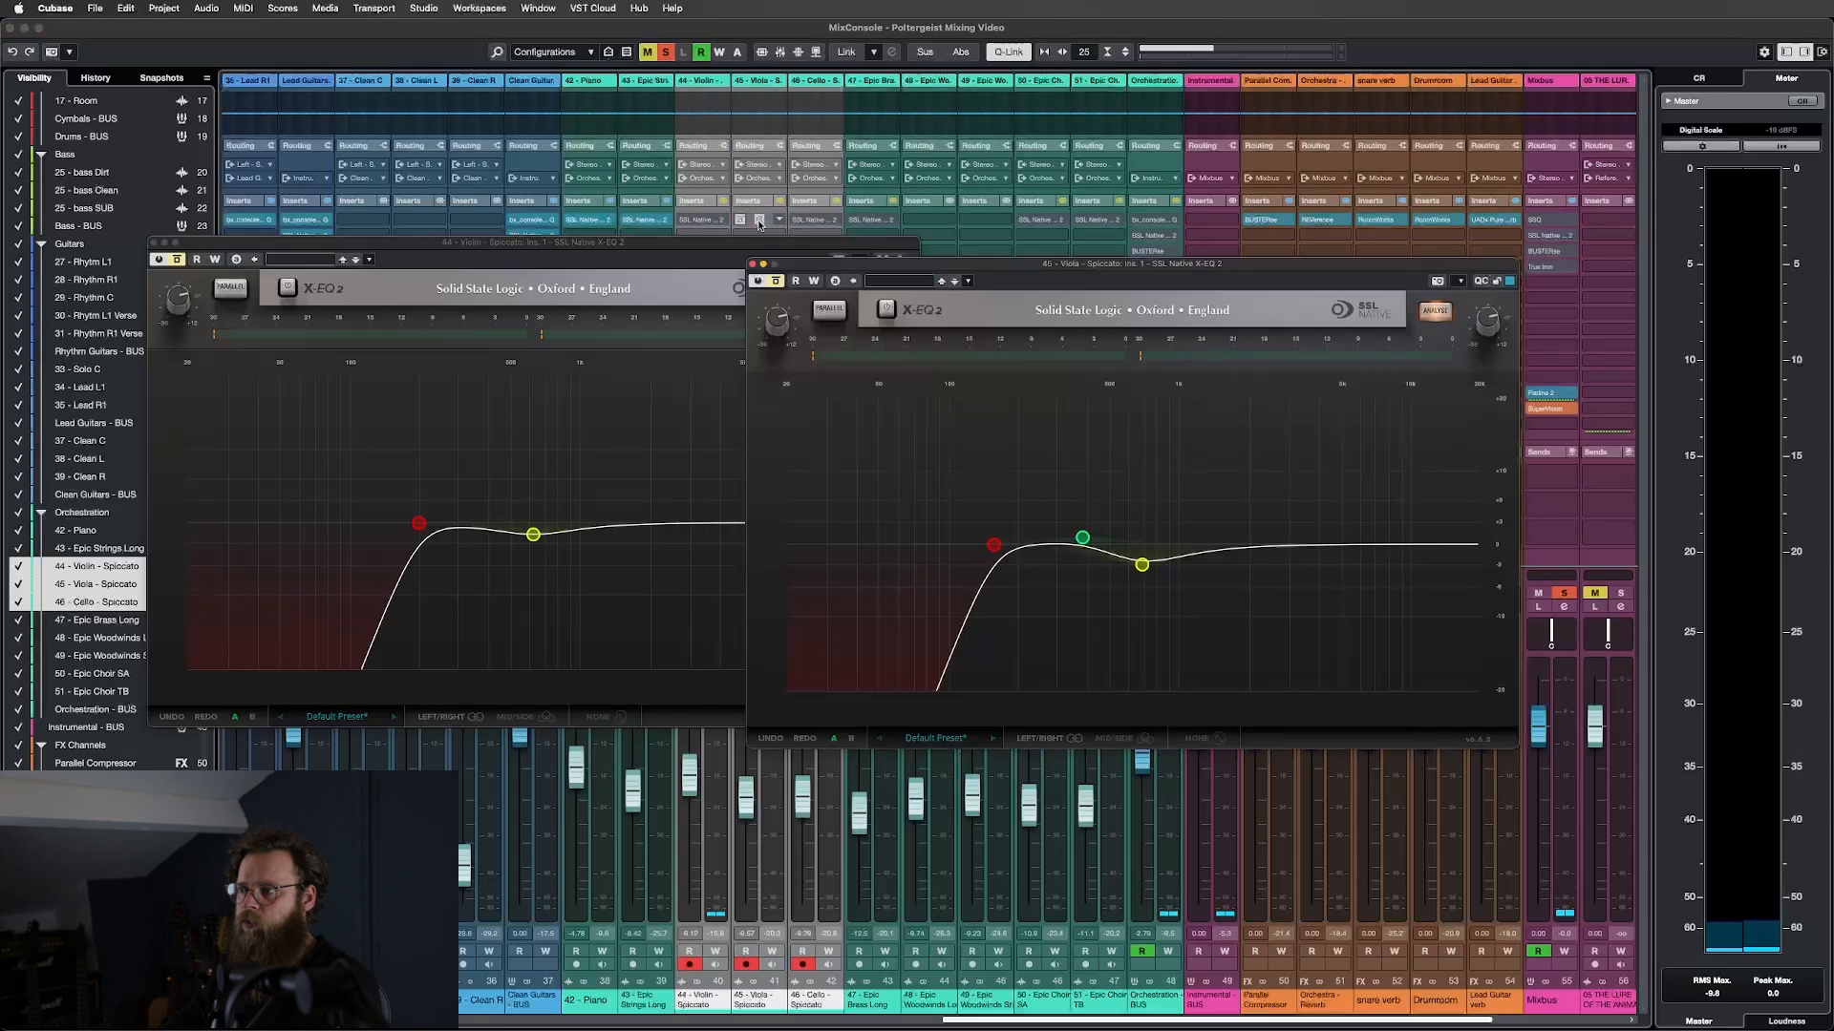
pyautogui.moveTo(890, 271)
pyautogui.mouseDown()
pyautogui.moveTo(813, 301)
pyautogui.moveTo(947, 342)
pyautogui.moveTo(921, 298)
pyautogui.moveTo(855, 269)
pyautogui.mouseUp()
# Open the Cello X-EQ 2 and arrange the three EQ windows in a row.
pyautogui.click(817, 221)
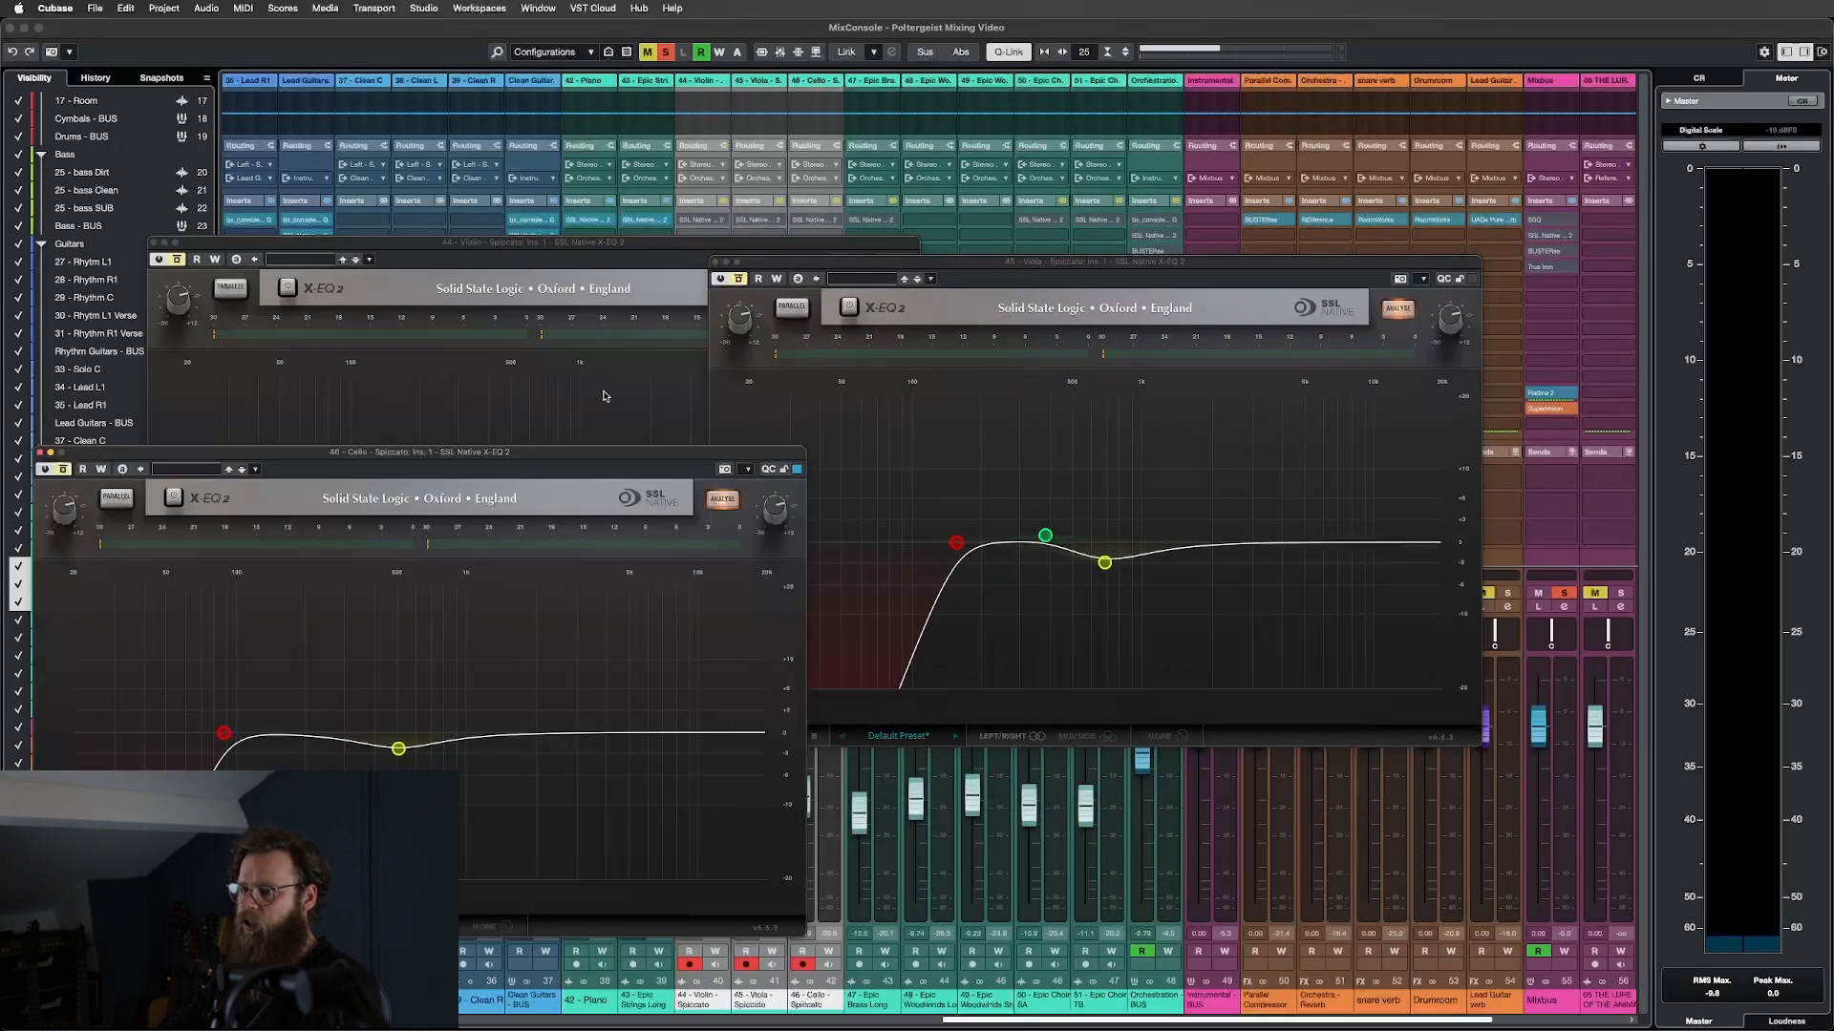
pyautogui.moveTo(377, 469); pyautogui.dragTo(1378, 400)
pyautogui.moveTo(898, 272); pyautogui.dragTo(924, 328)
pyautogui.moveTo(660, 243); pyautogui.dragTo(566, 308)
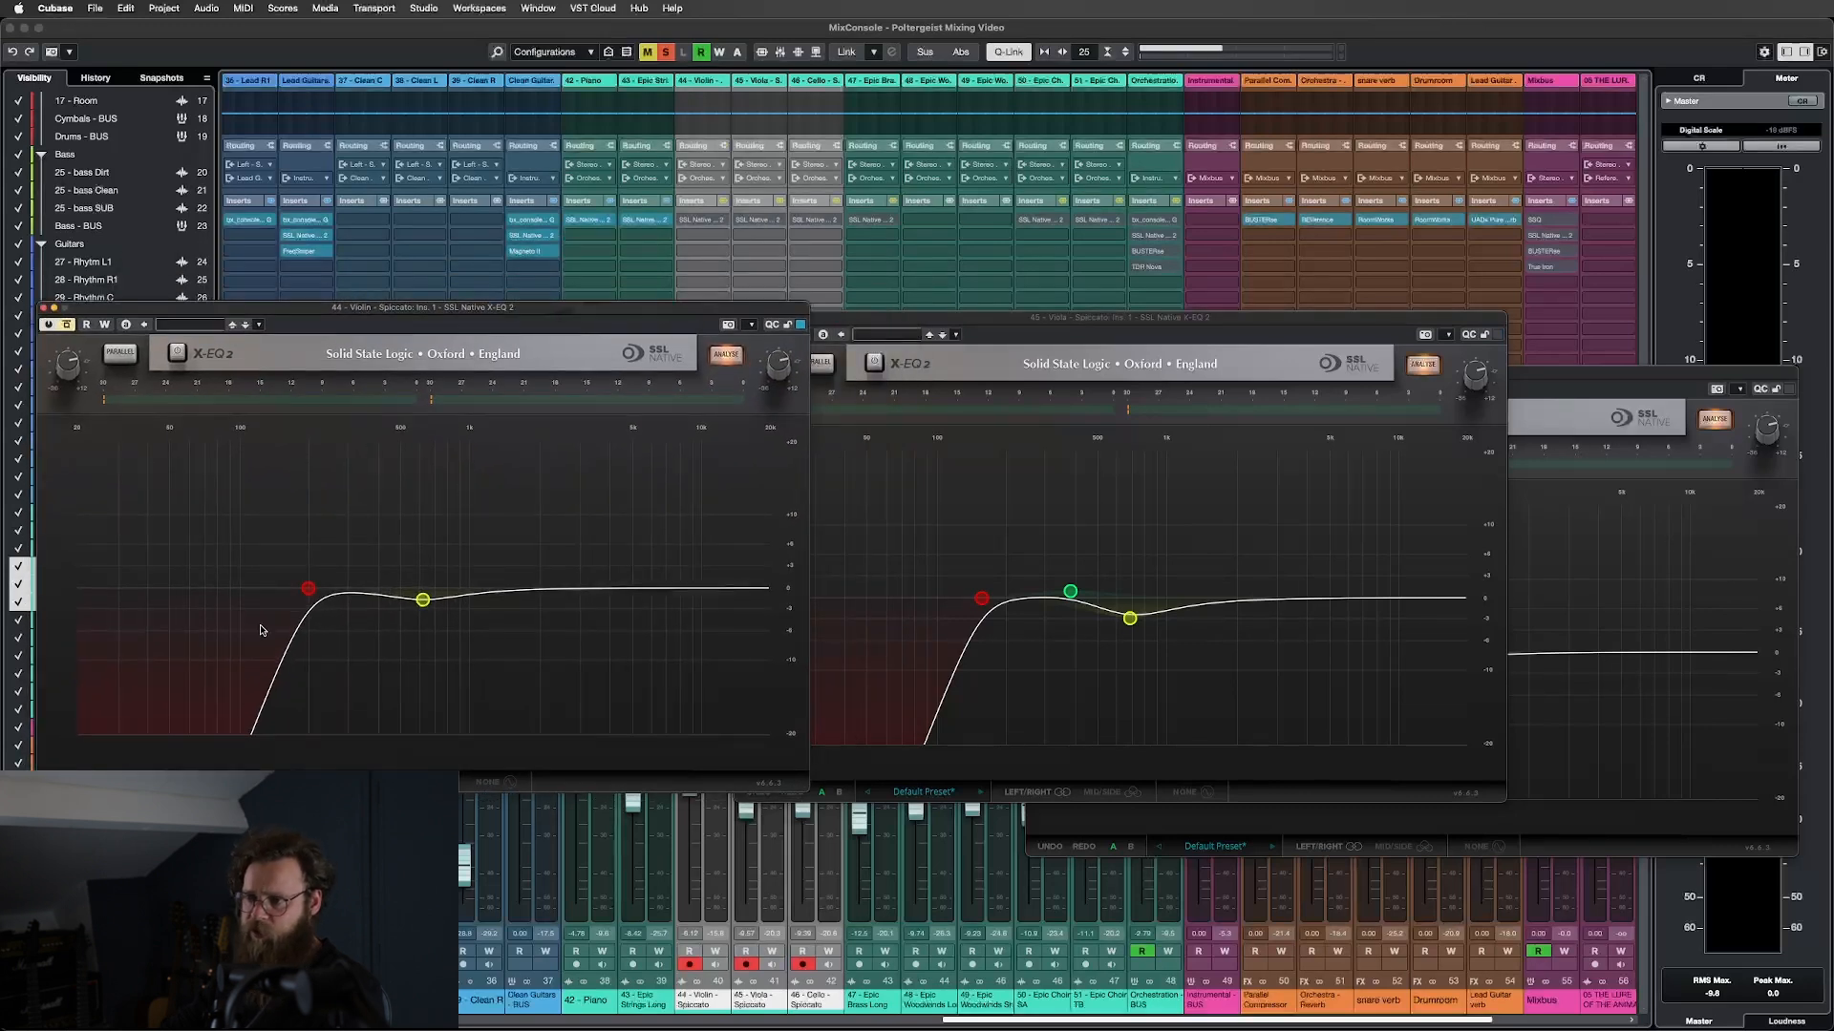
pyautogui.moveTo(310, 591)
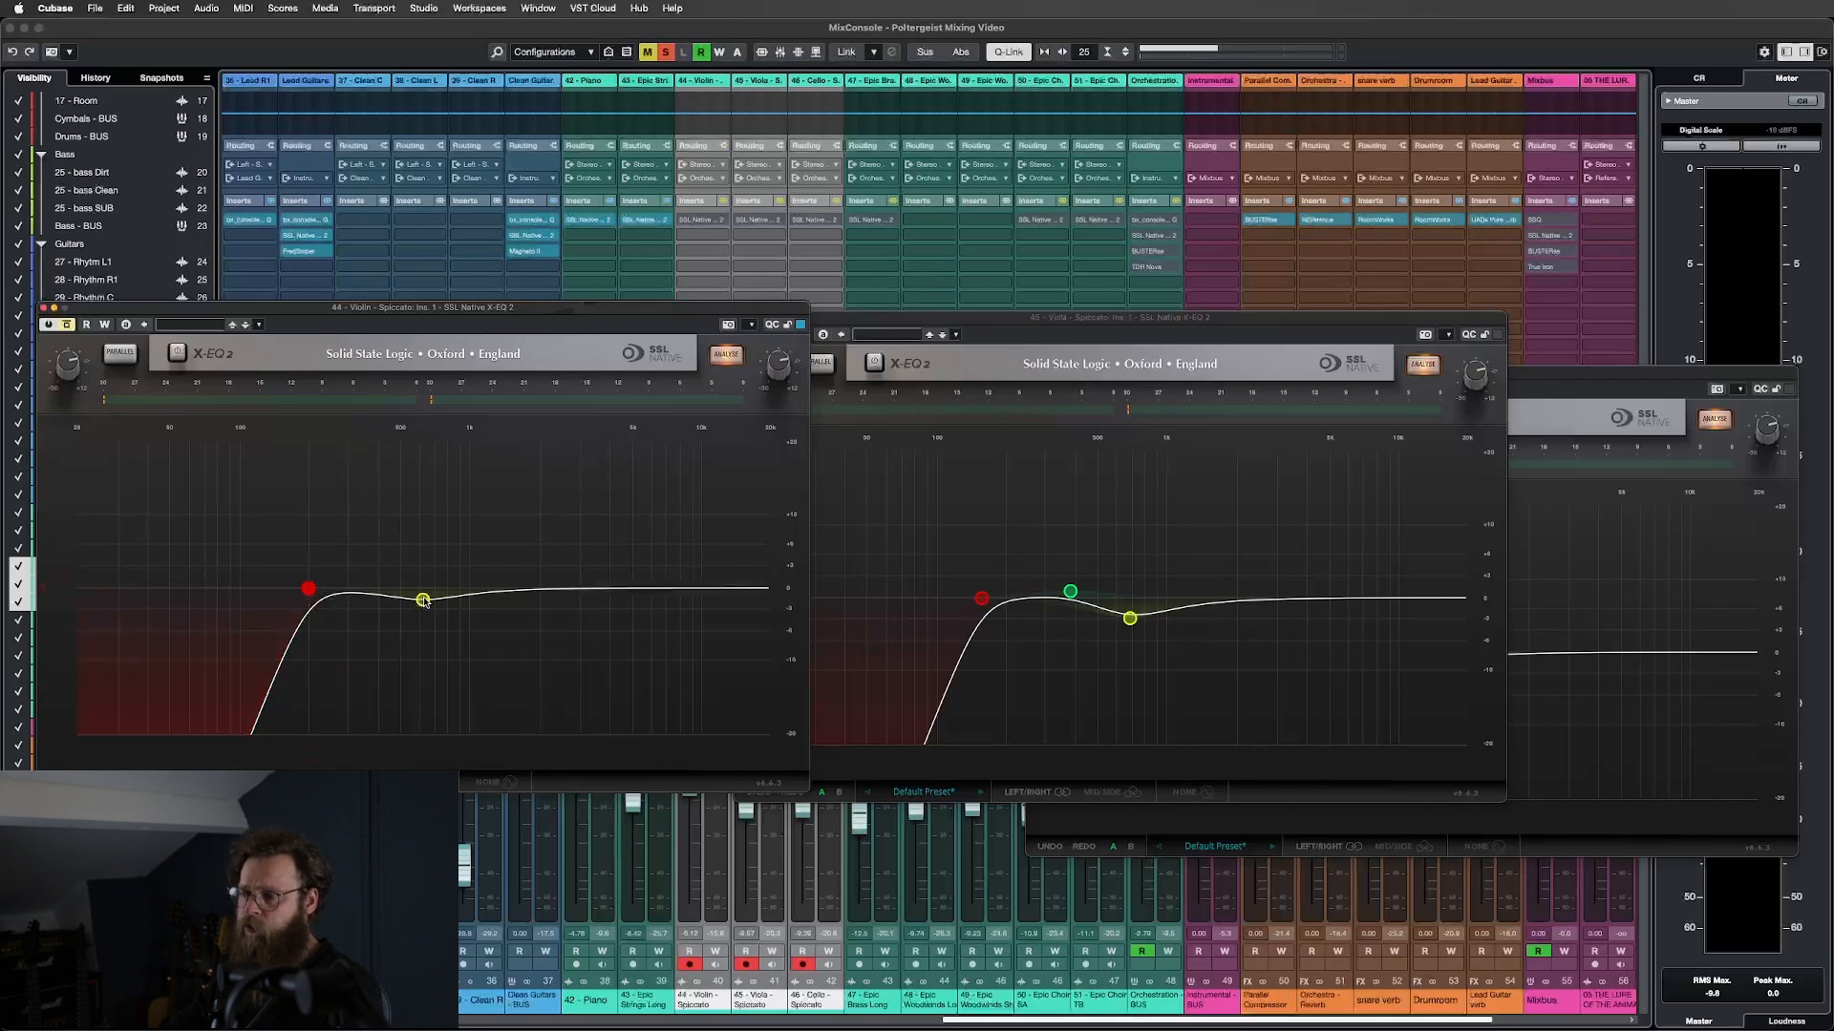
pyautogui.moveTo(423, 599)
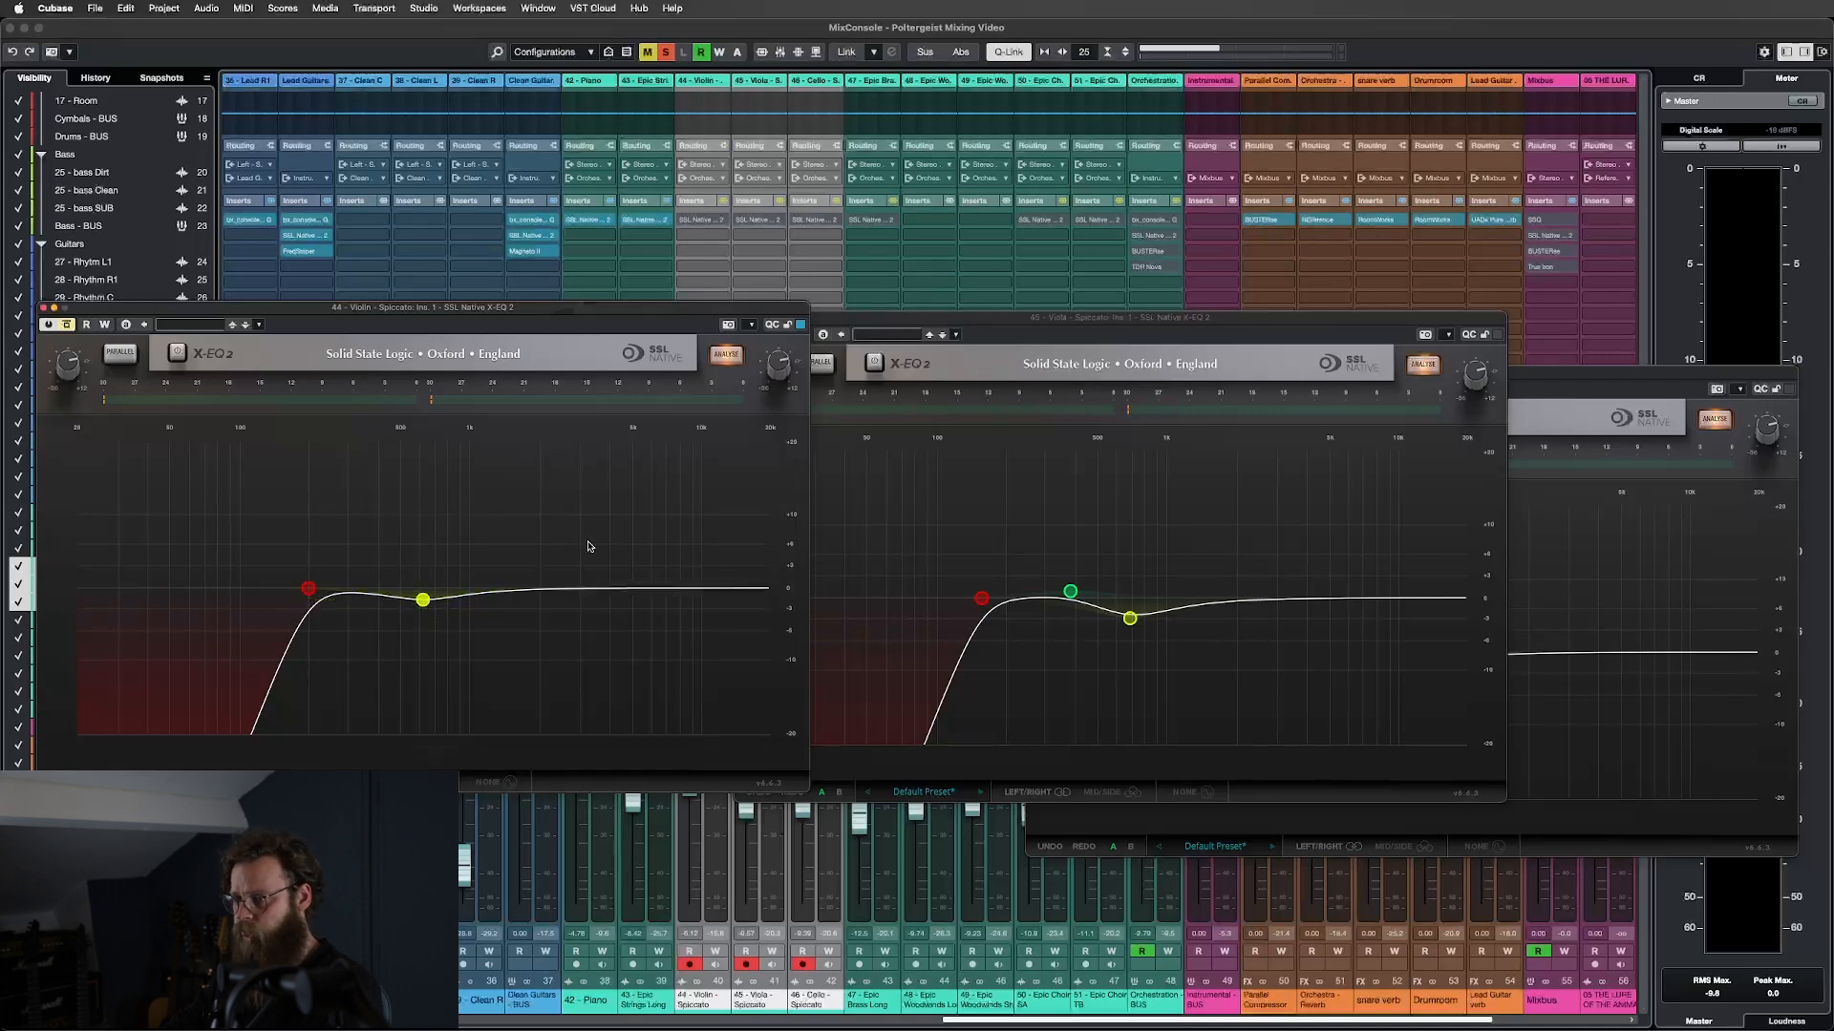
# Compare the Violin and Viola low cuts, check Viola Bands 2 and 3, then bring the Cello EQ forward.
pyautogui.click(981, 601)
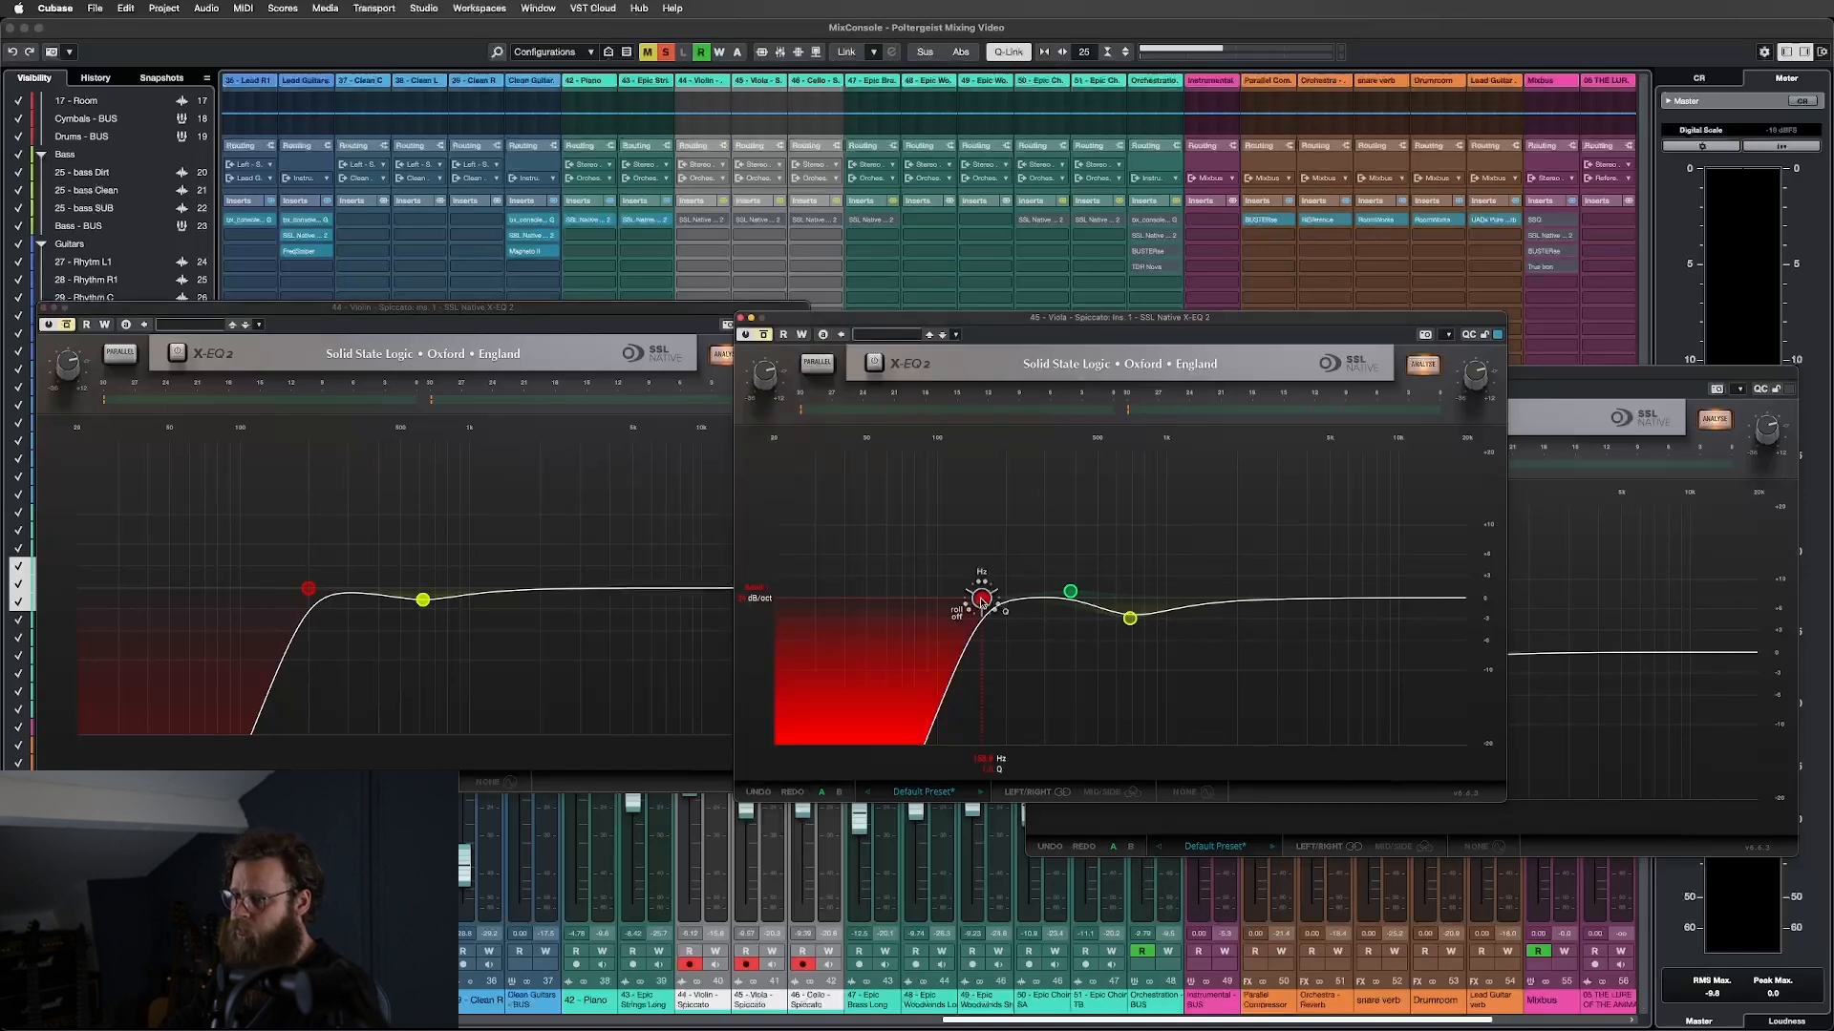
pyautogui.moveTo(982, 602)
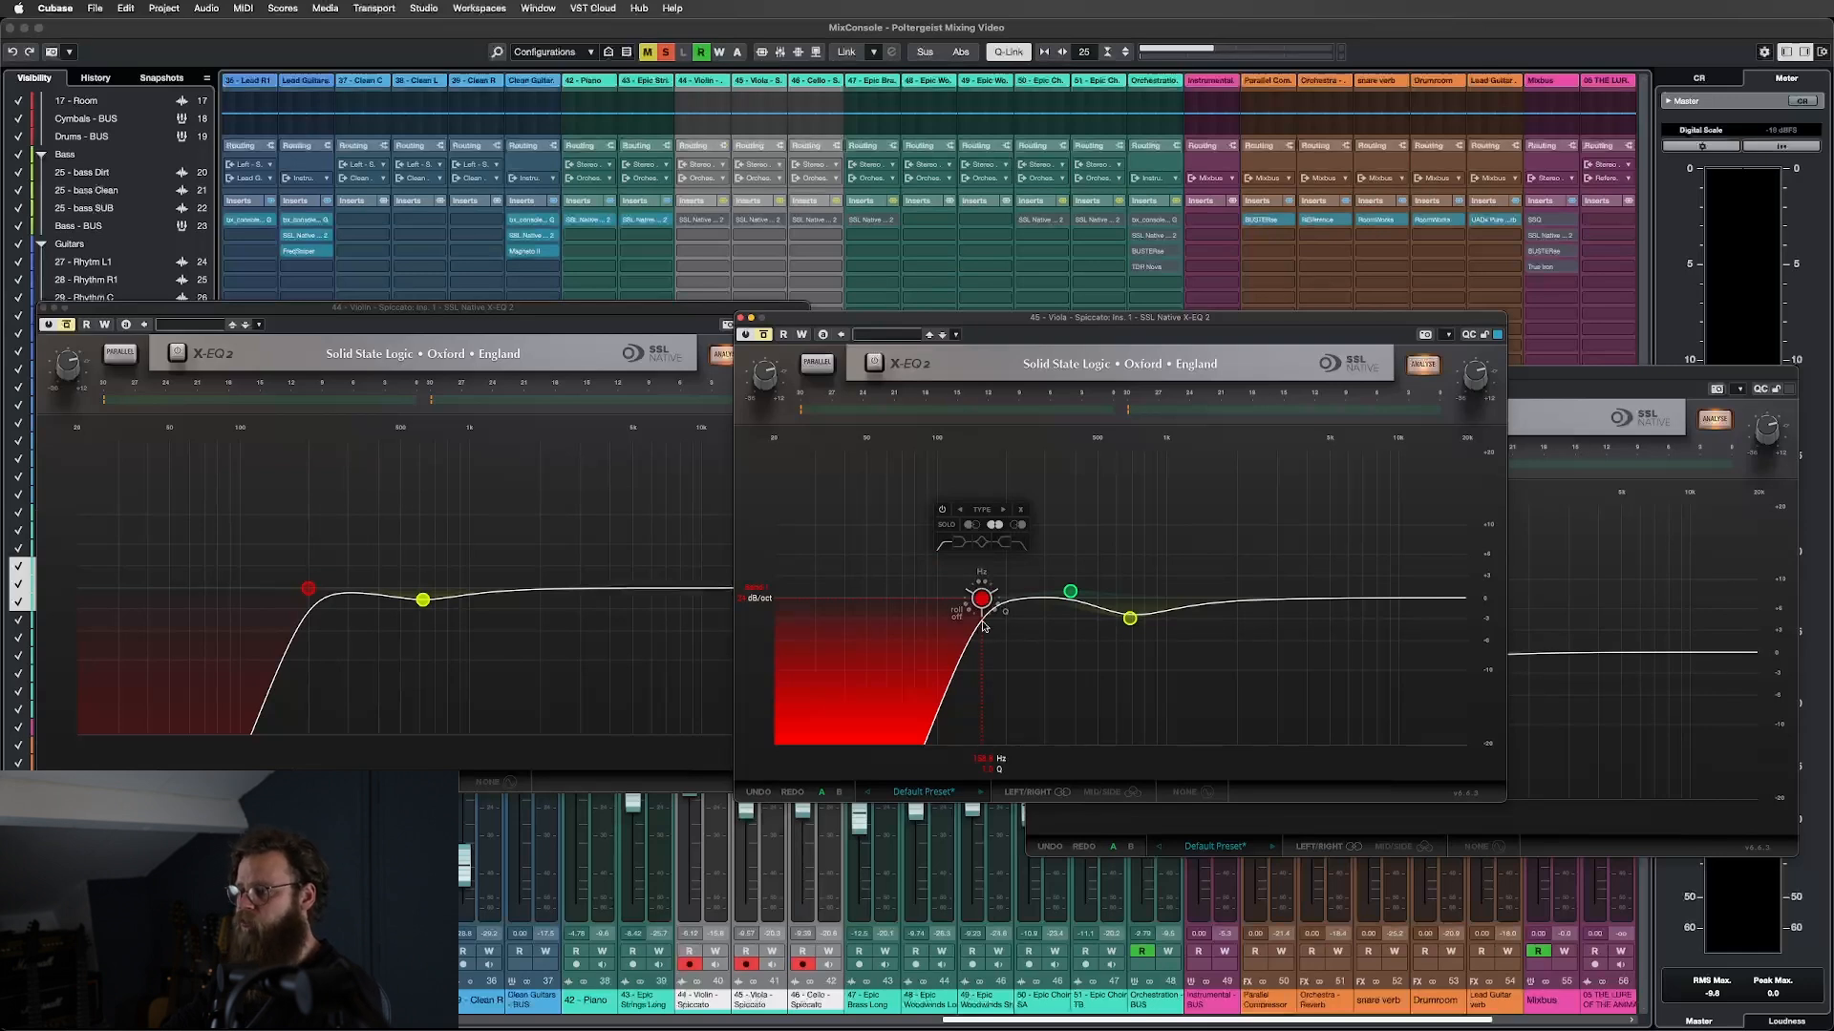
pyautogui.click(308, 590)
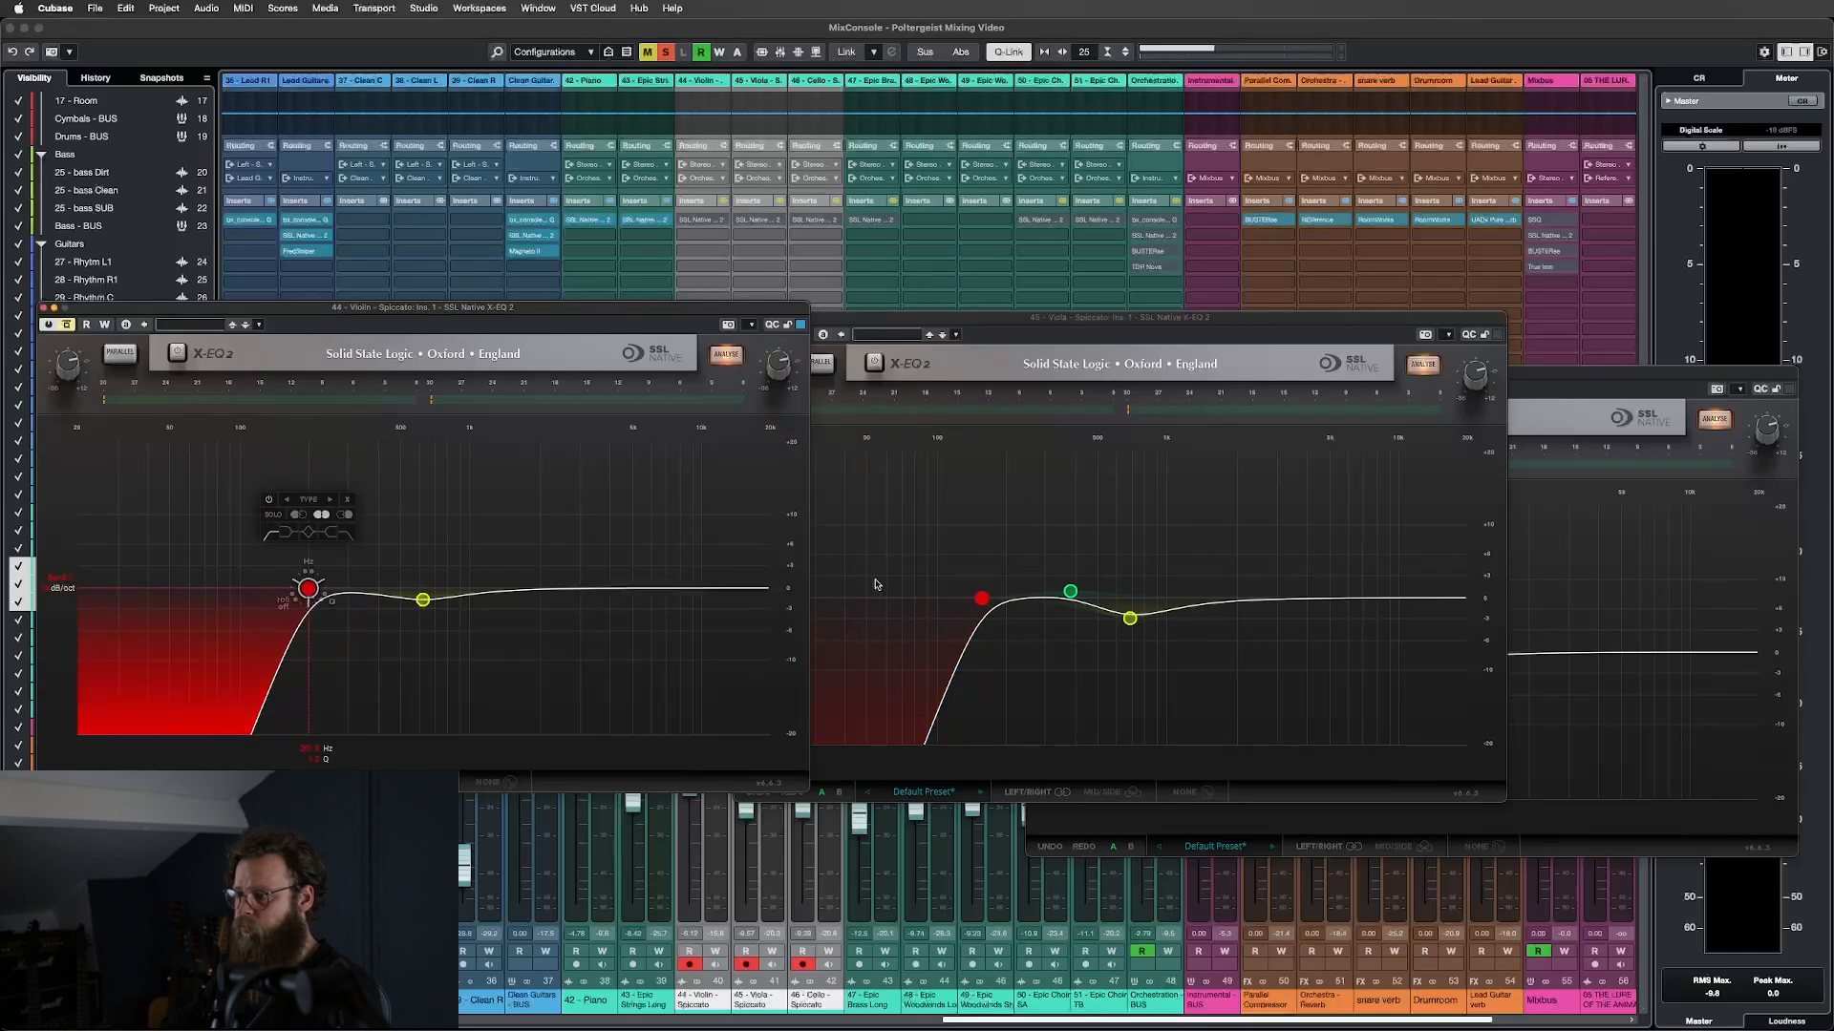
pyautogui.click(981, 599)
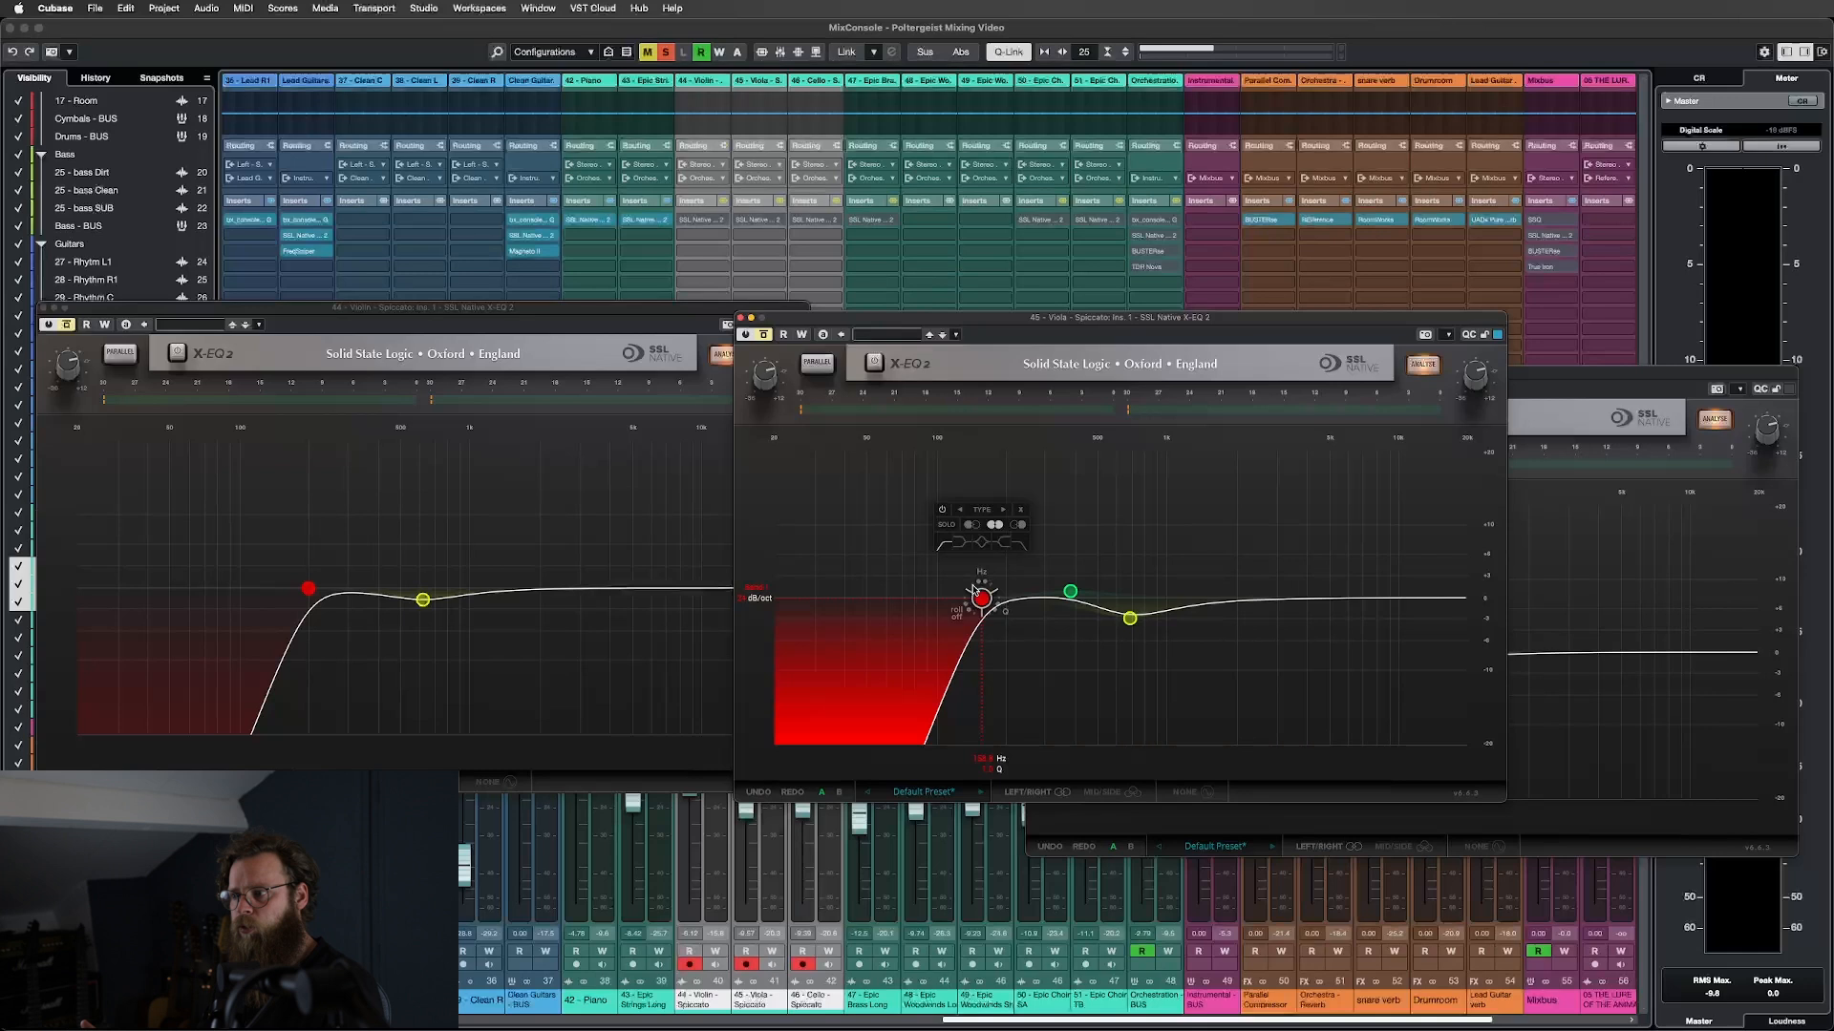
pyautogui.click(1071, 591)
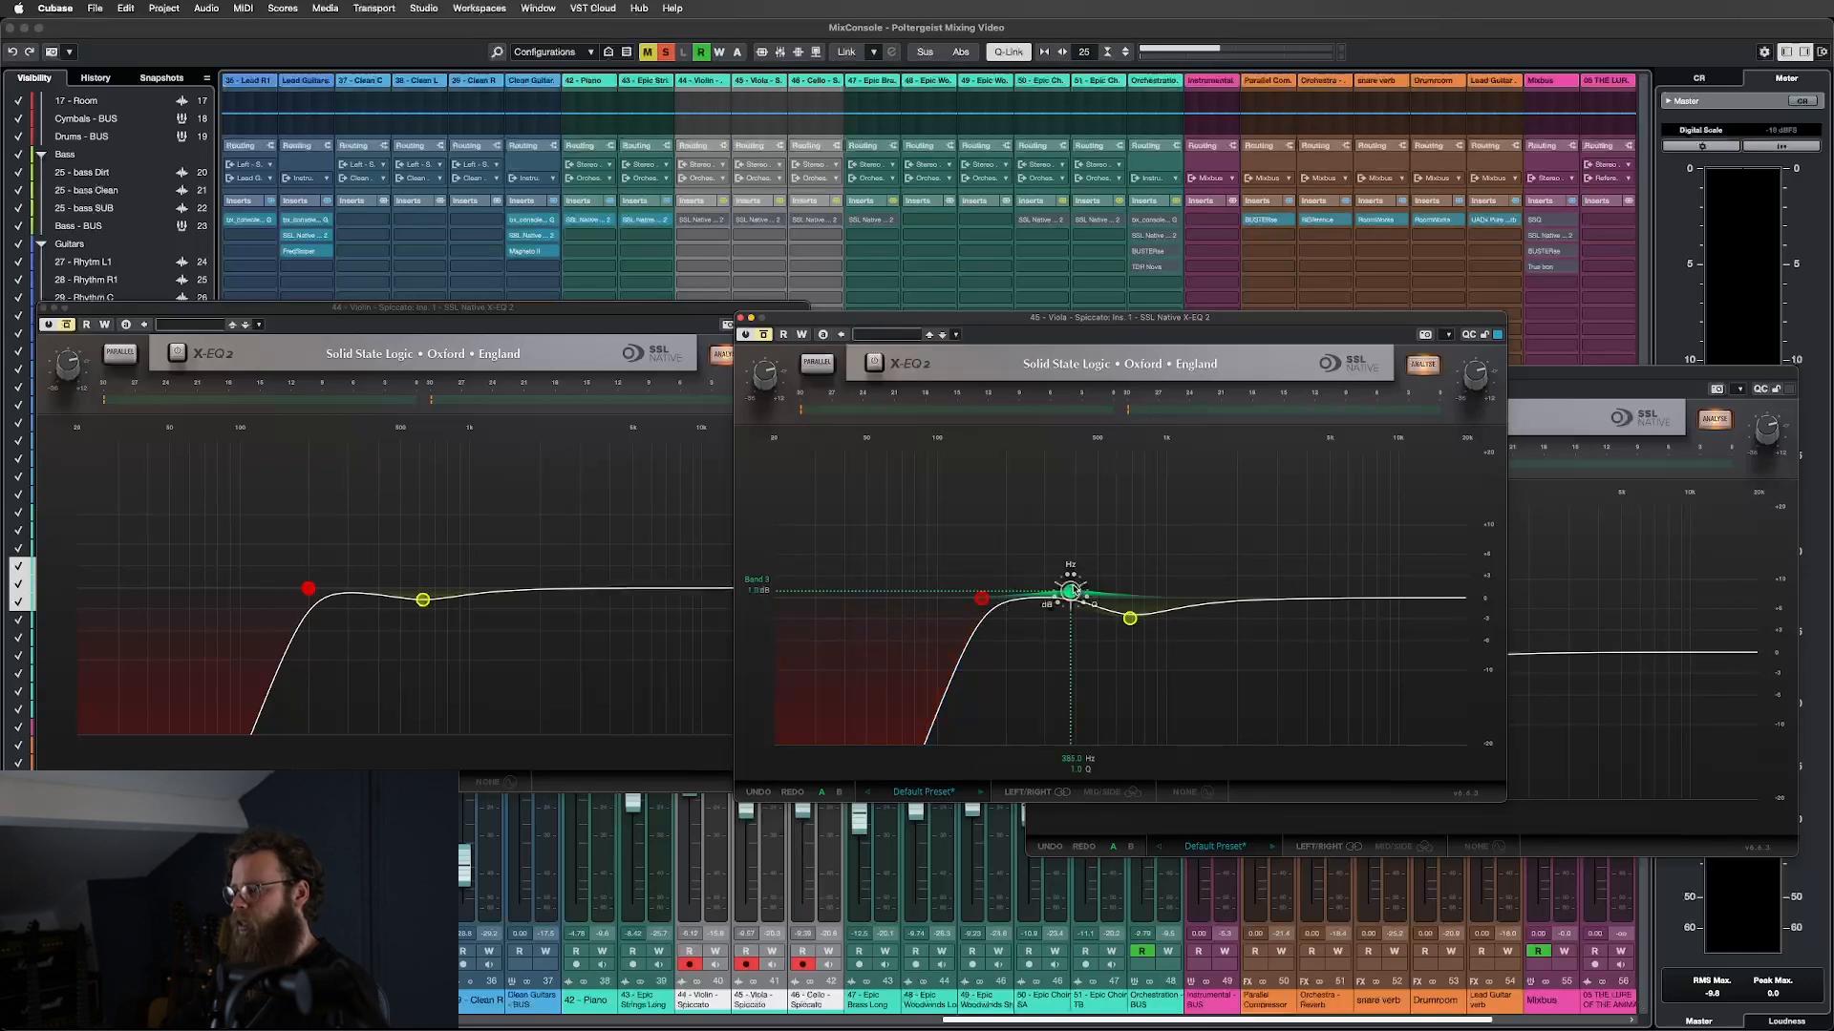
pyautogui.click(1130, 619)
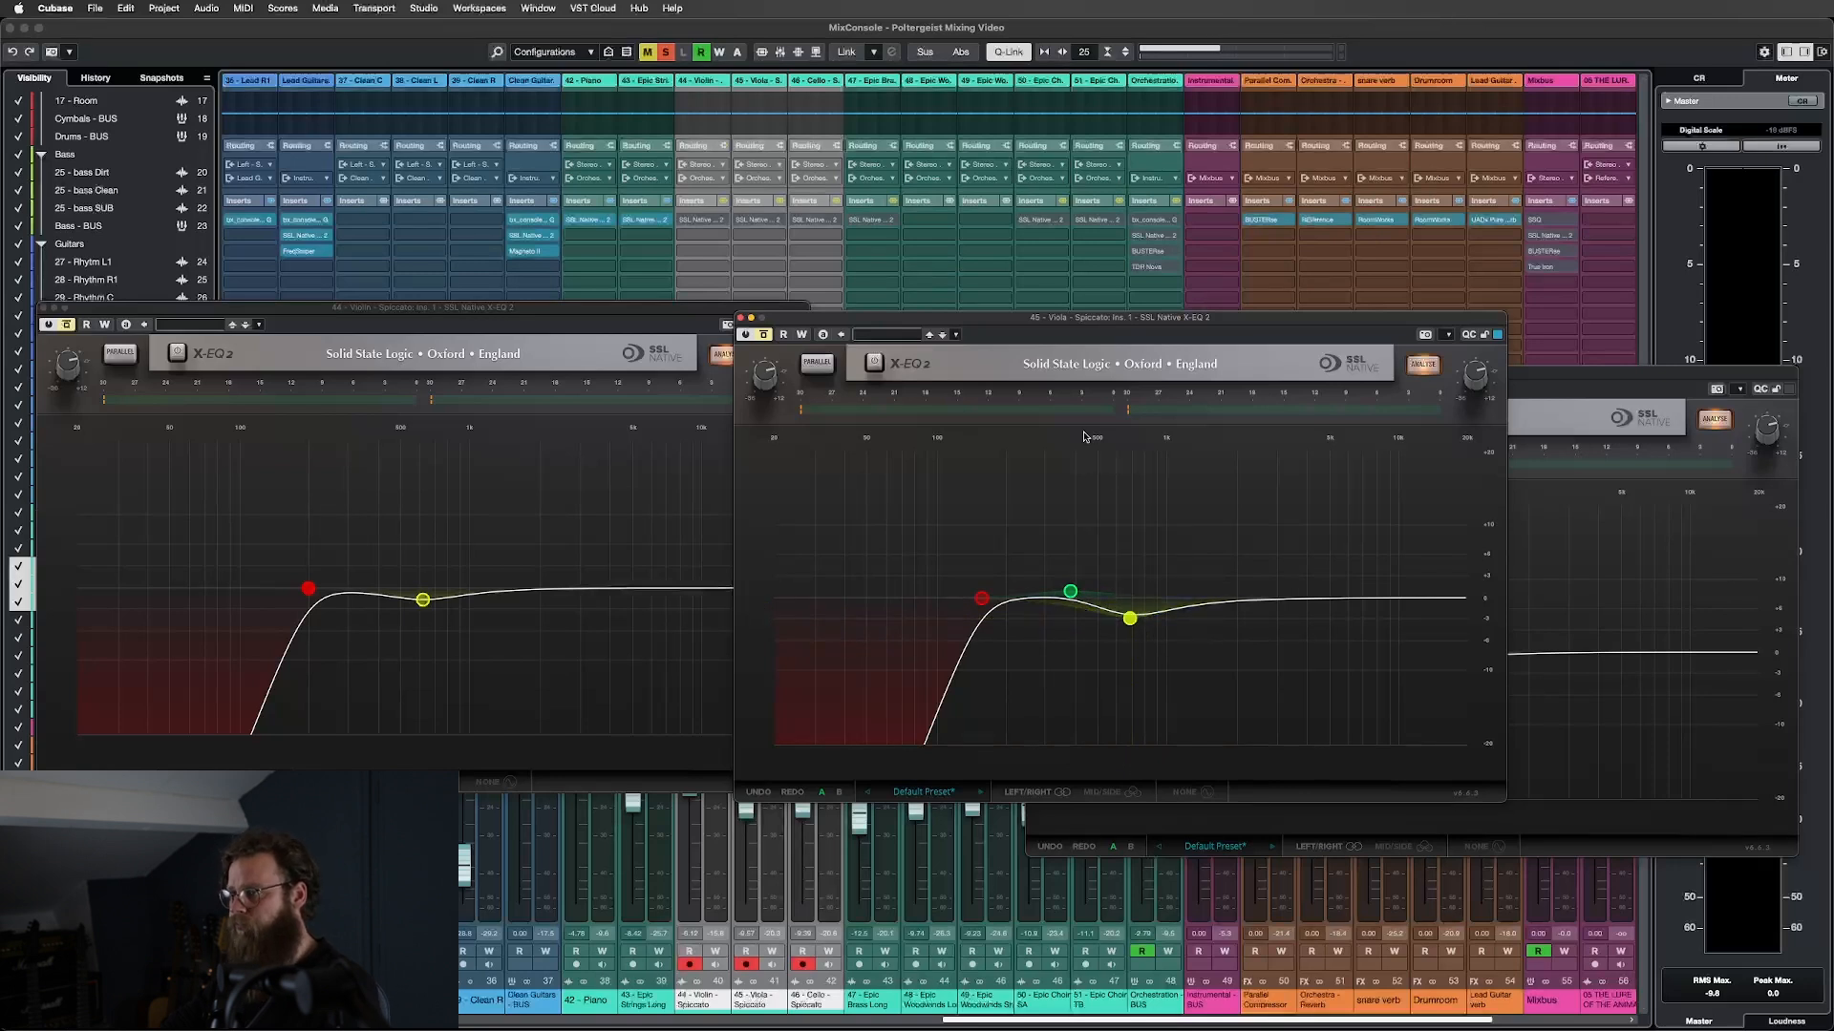
pyautogui.moveTo(1036, 340); pyautogui.dragTo(738, 382)
pyautogui.moveTo(1404, 378); pyautogui.dragTo(1241, 332)
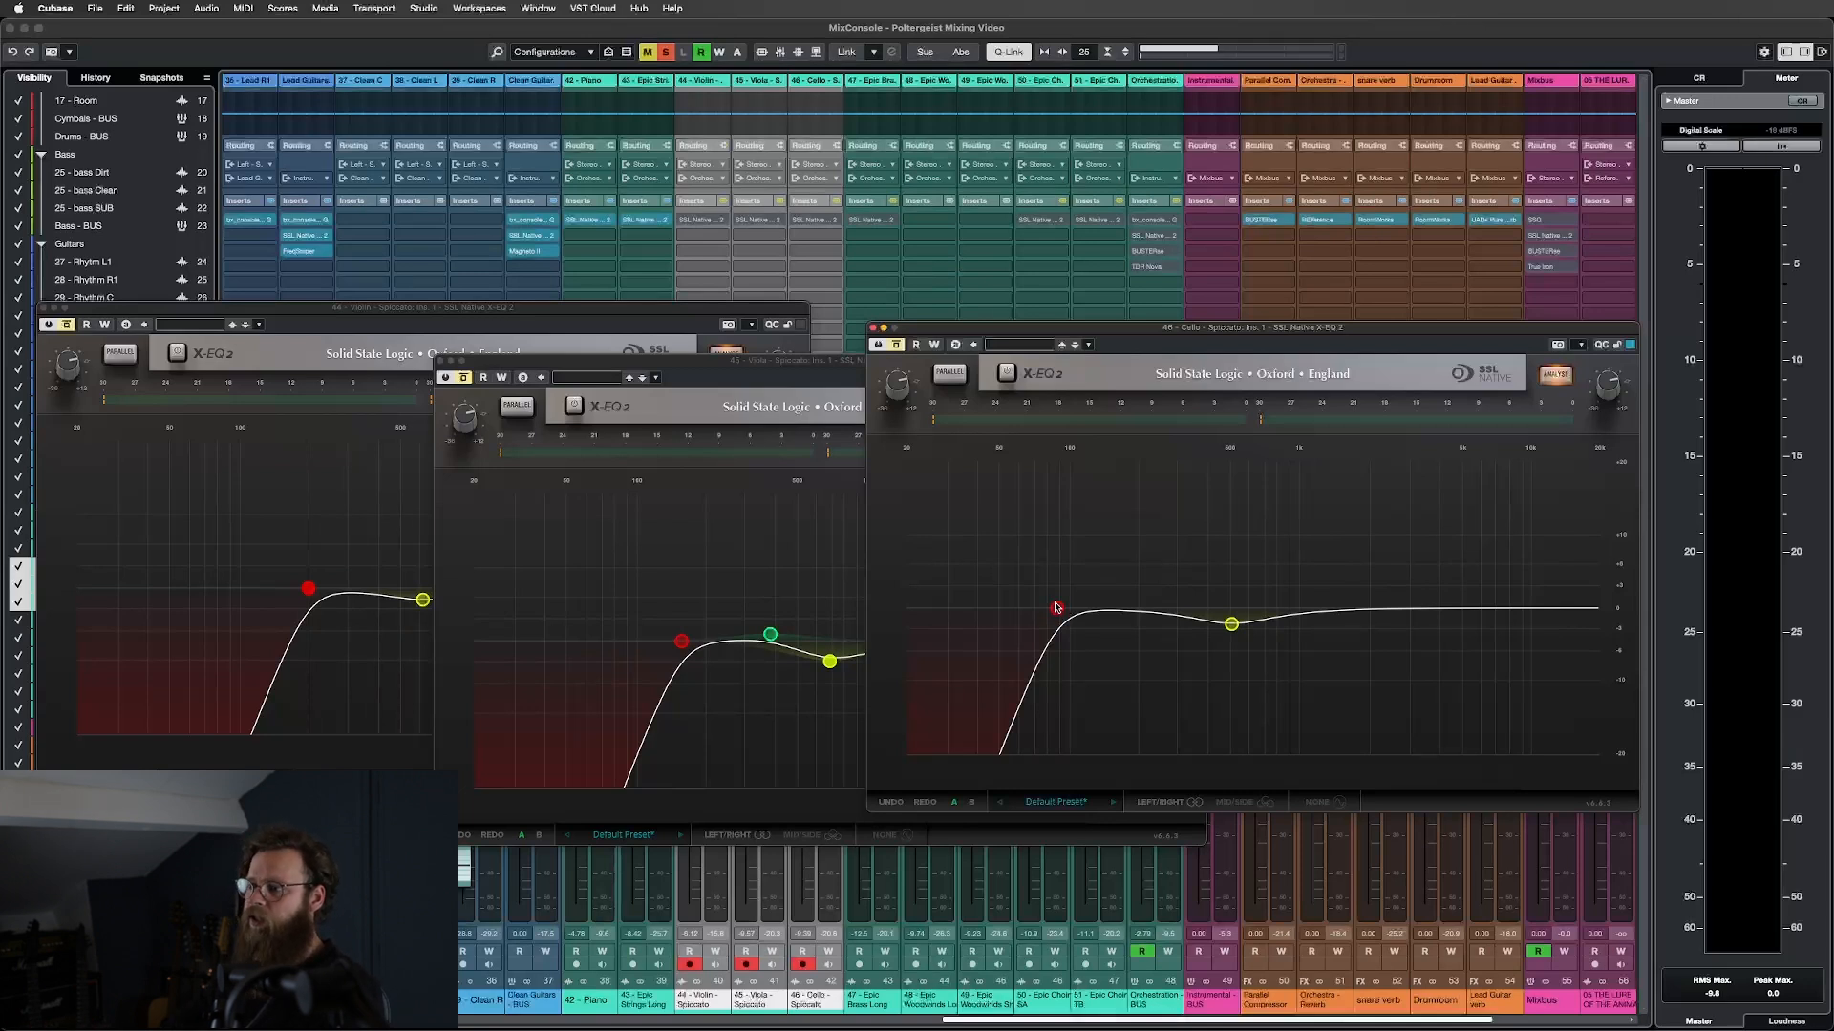
# Start playback and re-enable the inserts on the Violin, Viola and Cello channels.
pyautogui.moveTo(1057, 608)
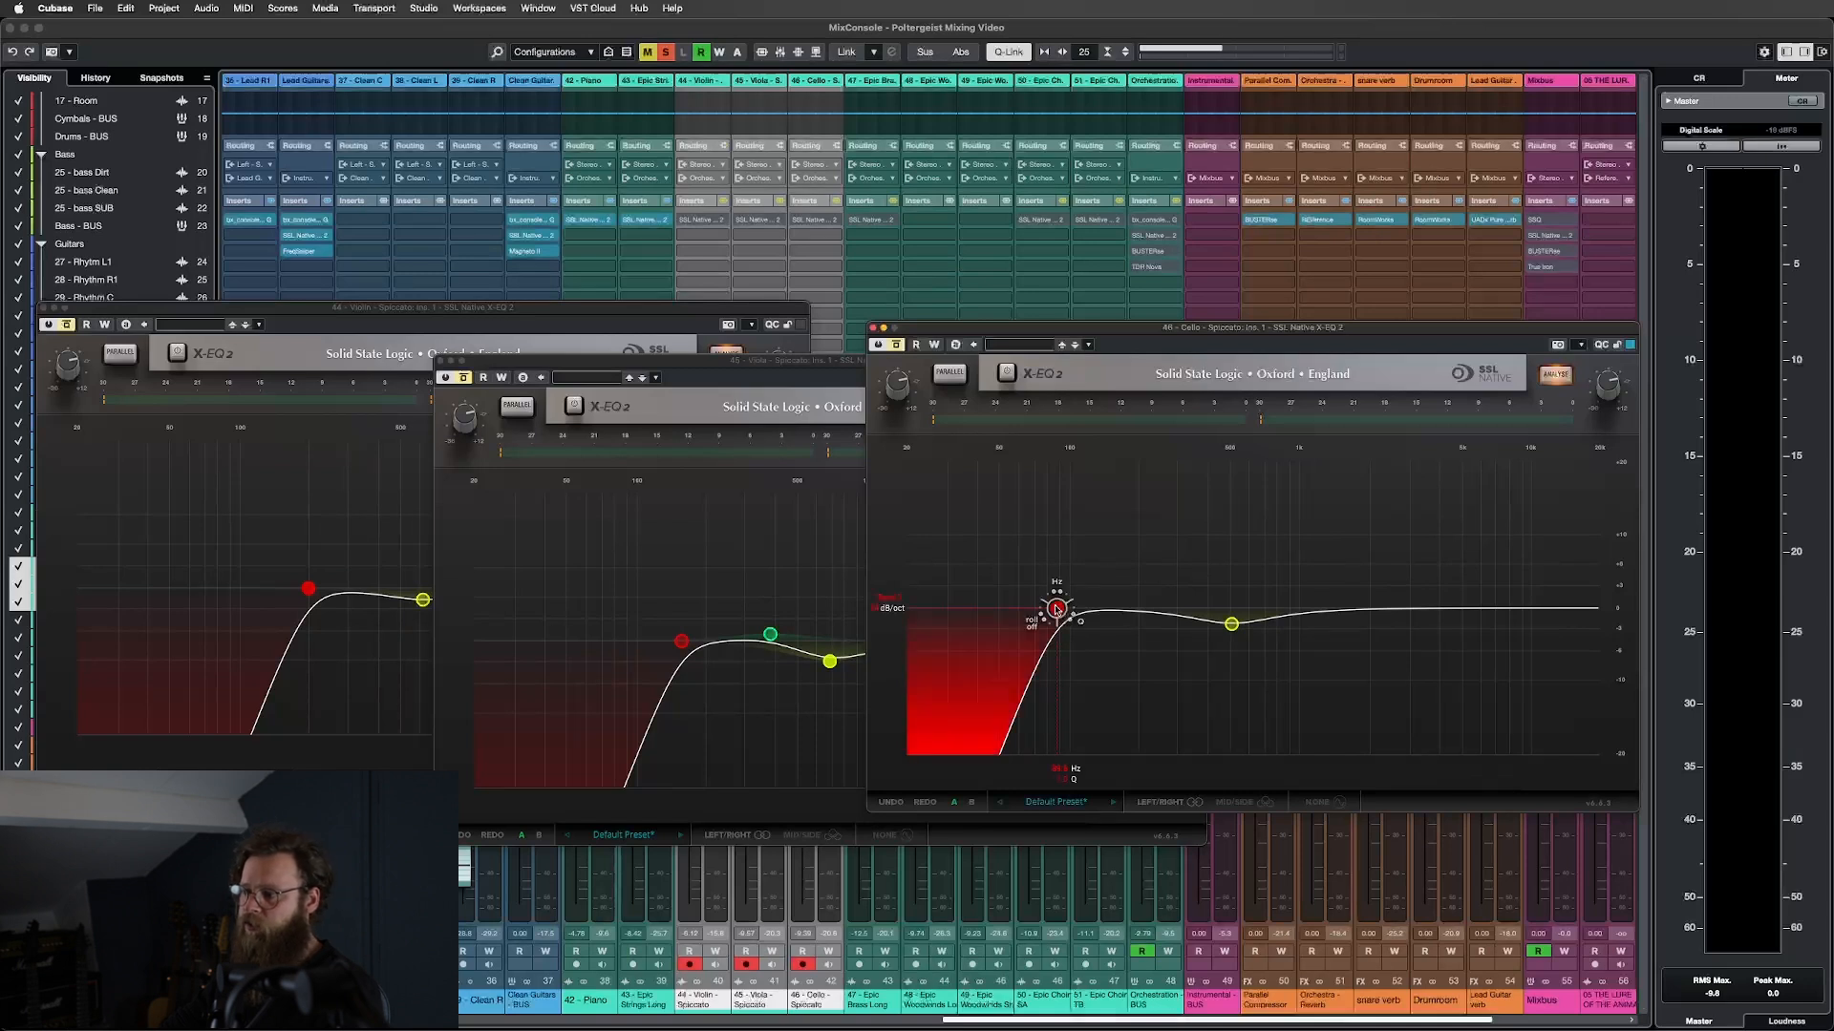
pyautogui.moveTo(1232, 628)
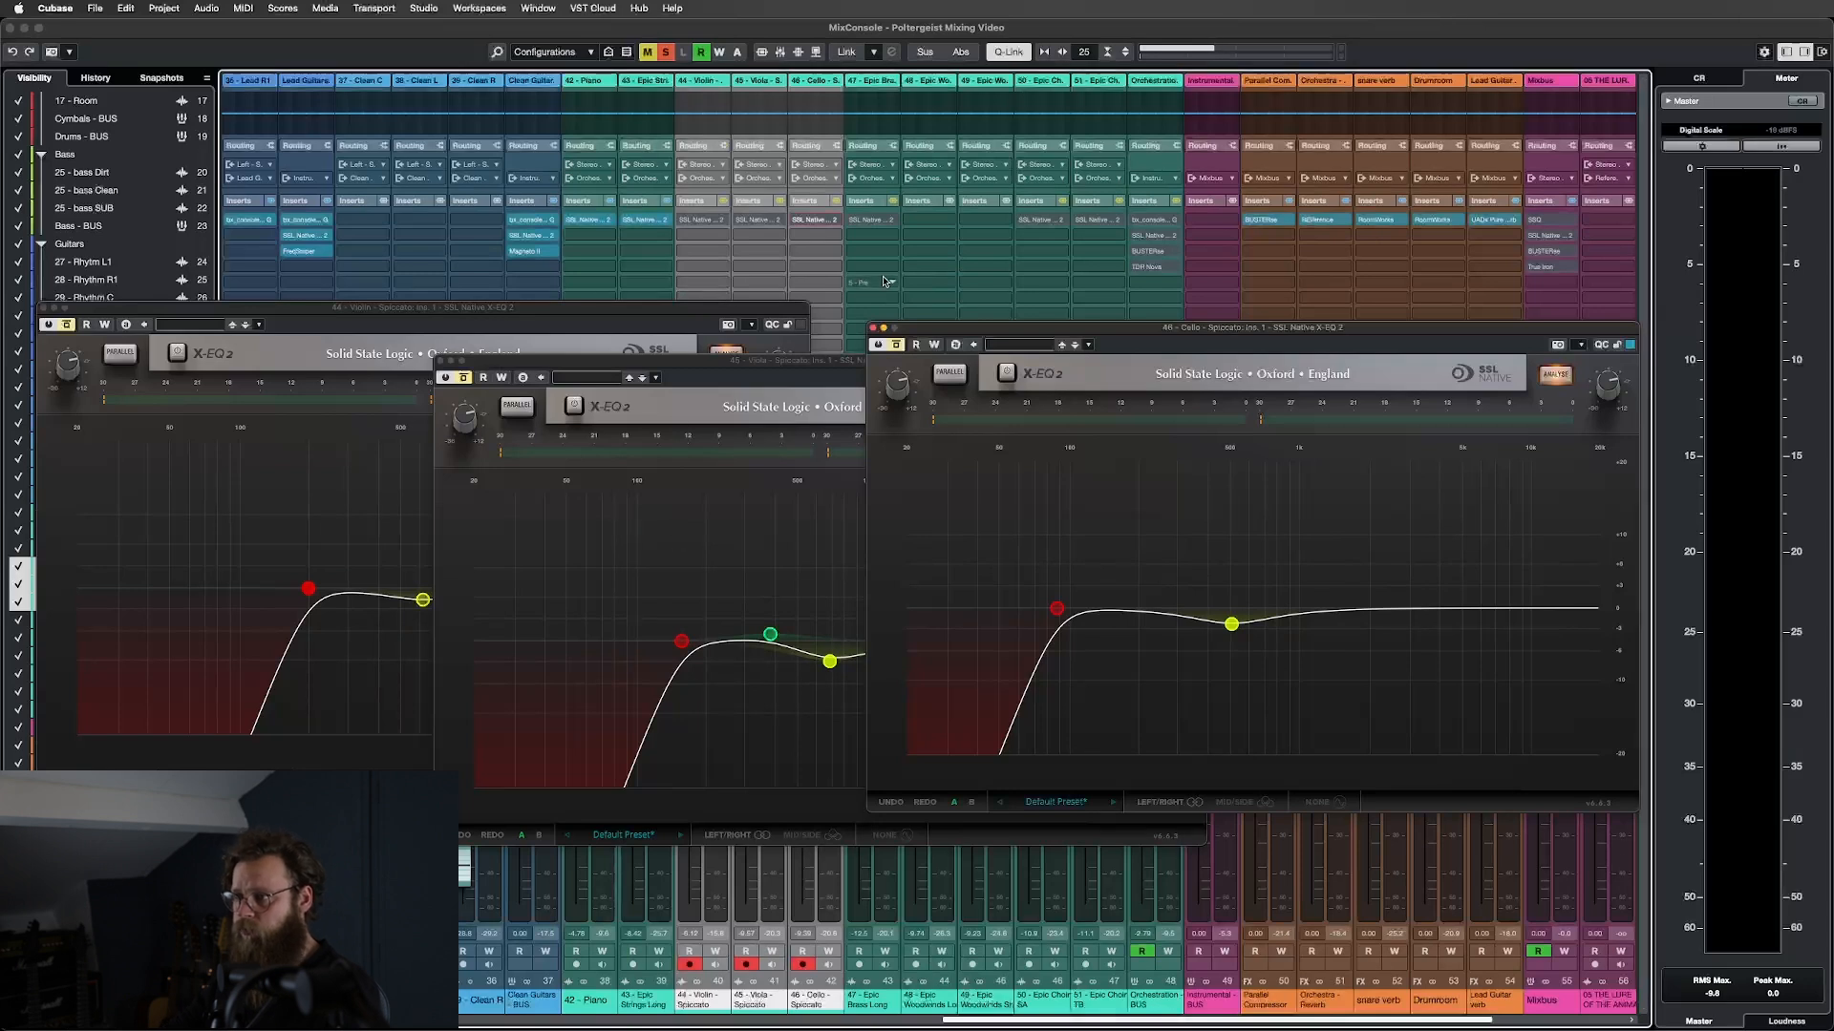
pyautogui.press('space')
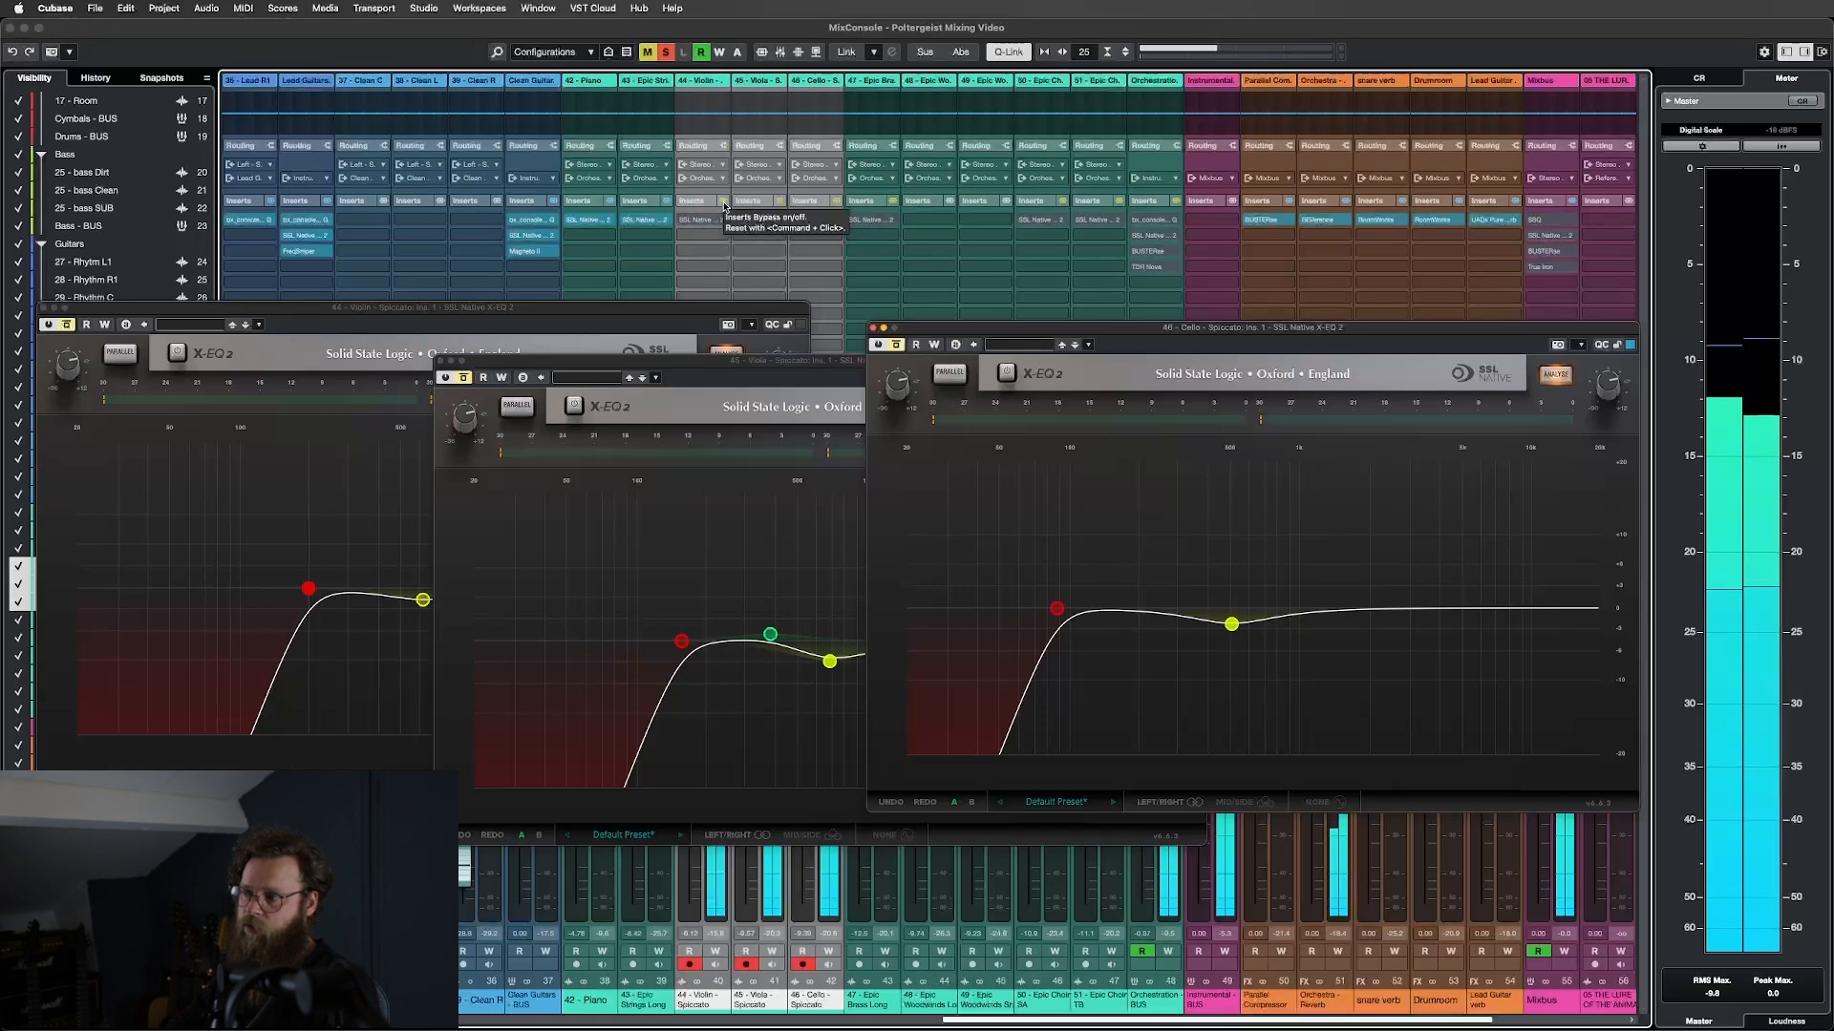
pyautogui.click(724, 205)
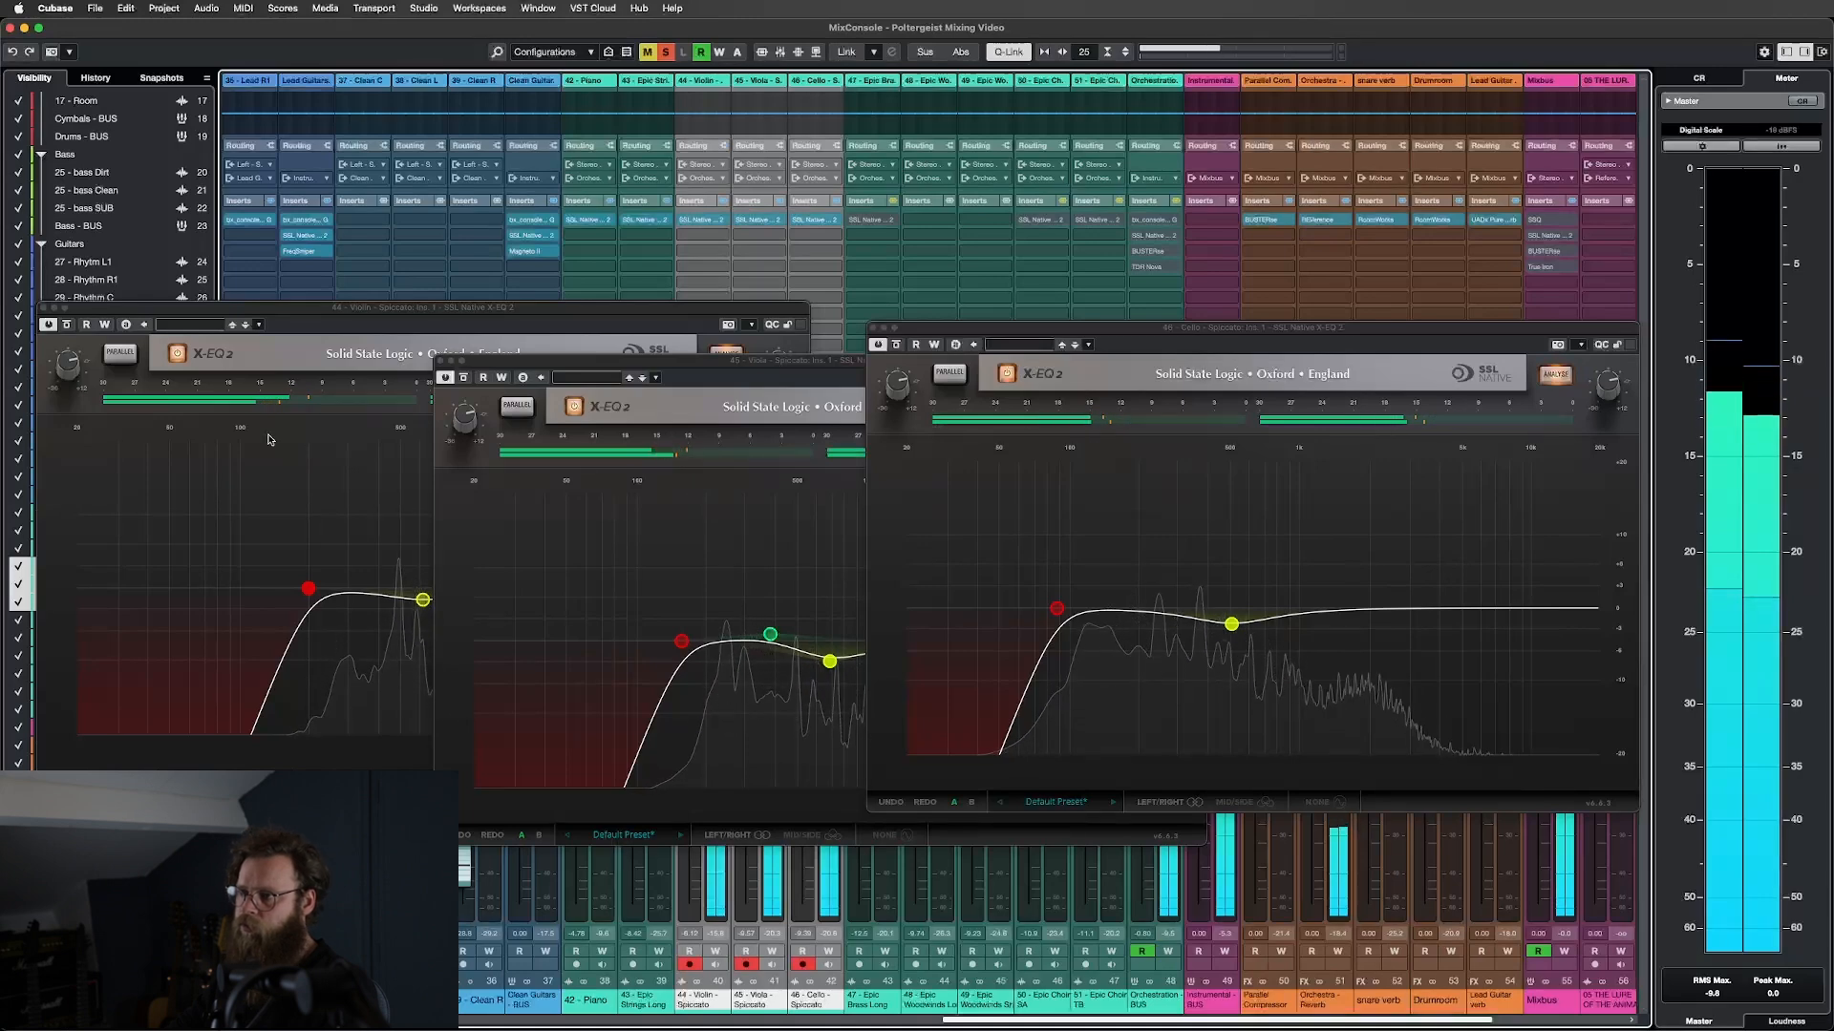
# Close the Violin, Viola and Cello X-EQ 2 windows.
pyautogui.click(42, 308)
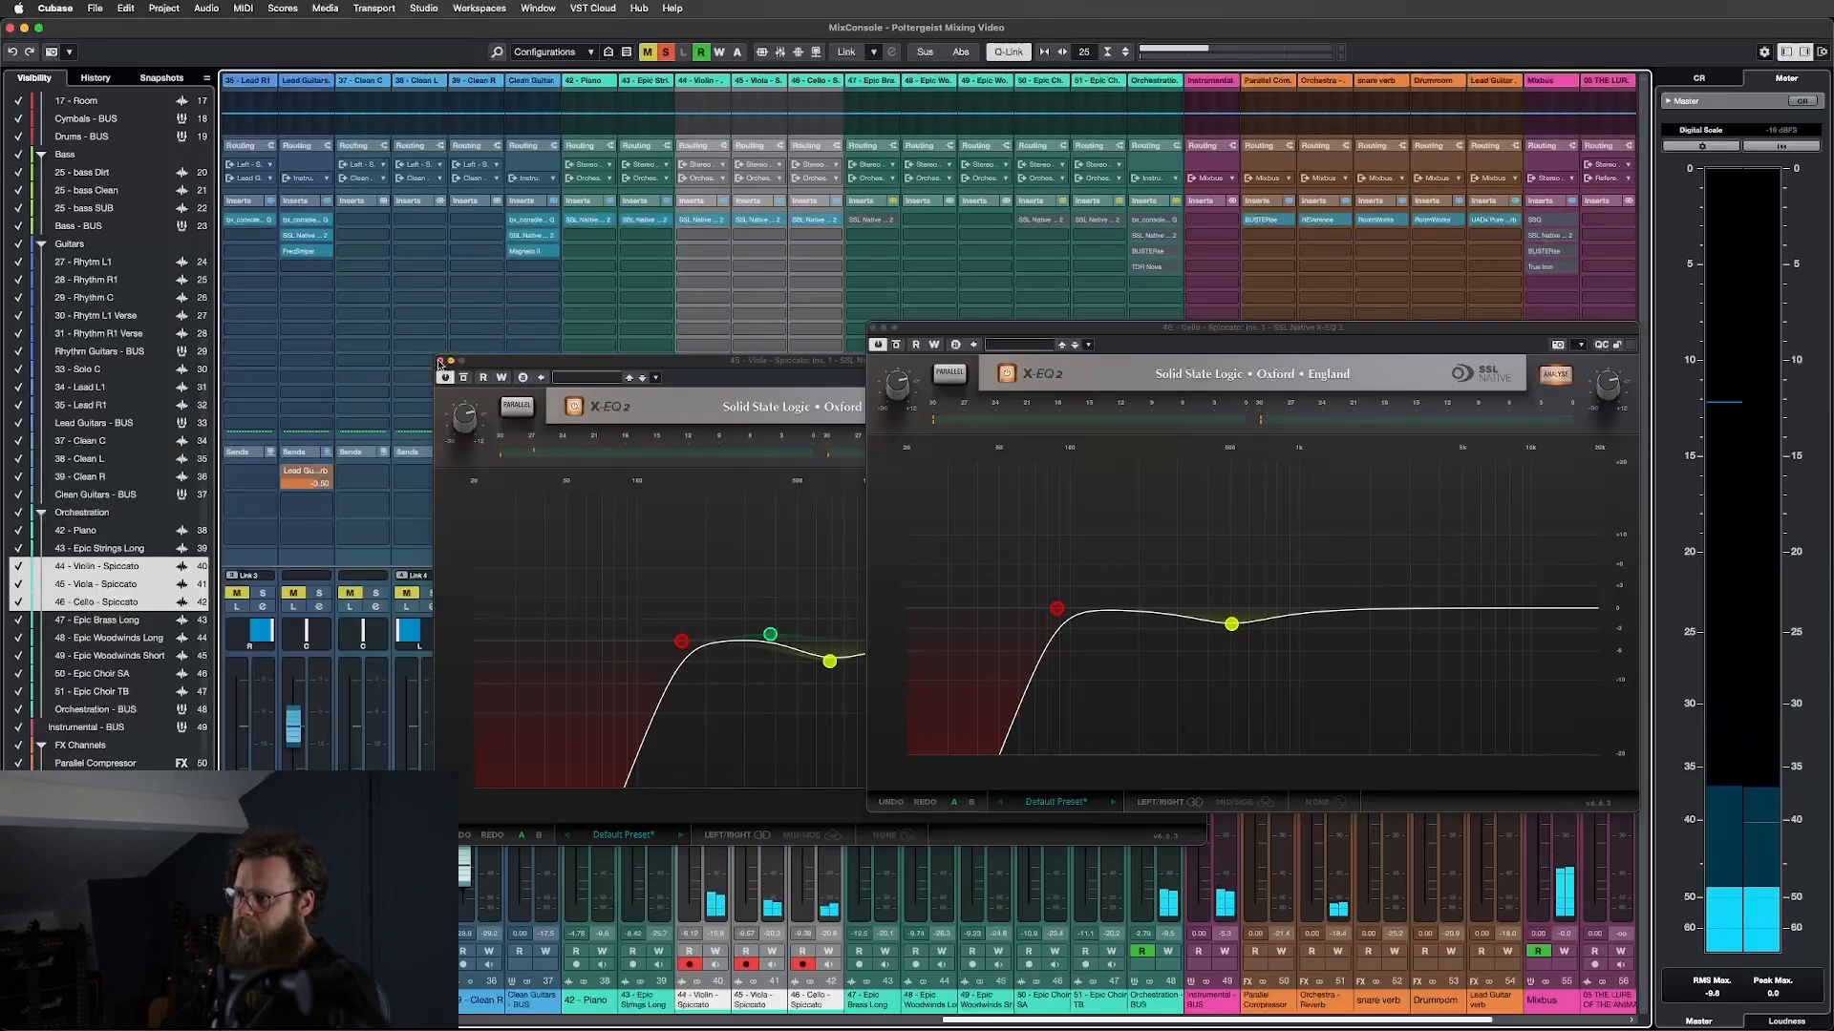
pyautogui.click(440, 361)
pyautogui.click(875, 327)
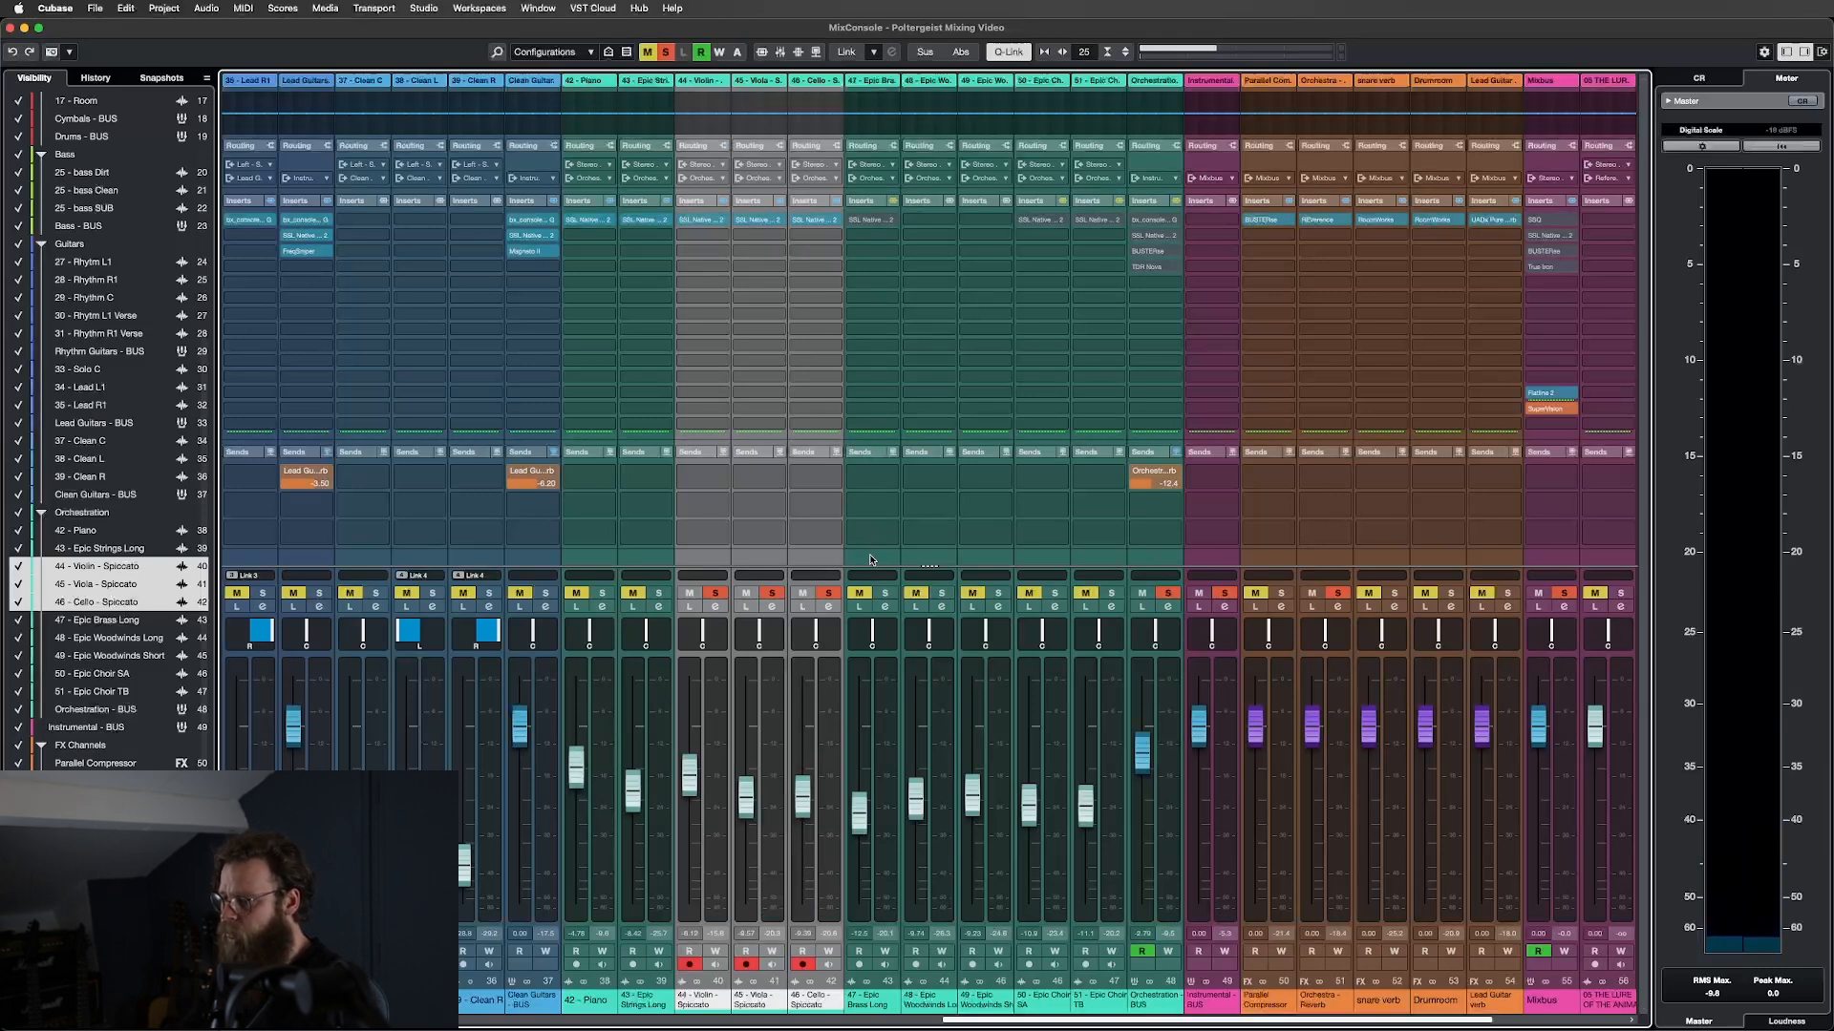
# Place the playback position at bar 78 and select the Epic Brass Long track in MixConsole.
pyautogui.press('F3')
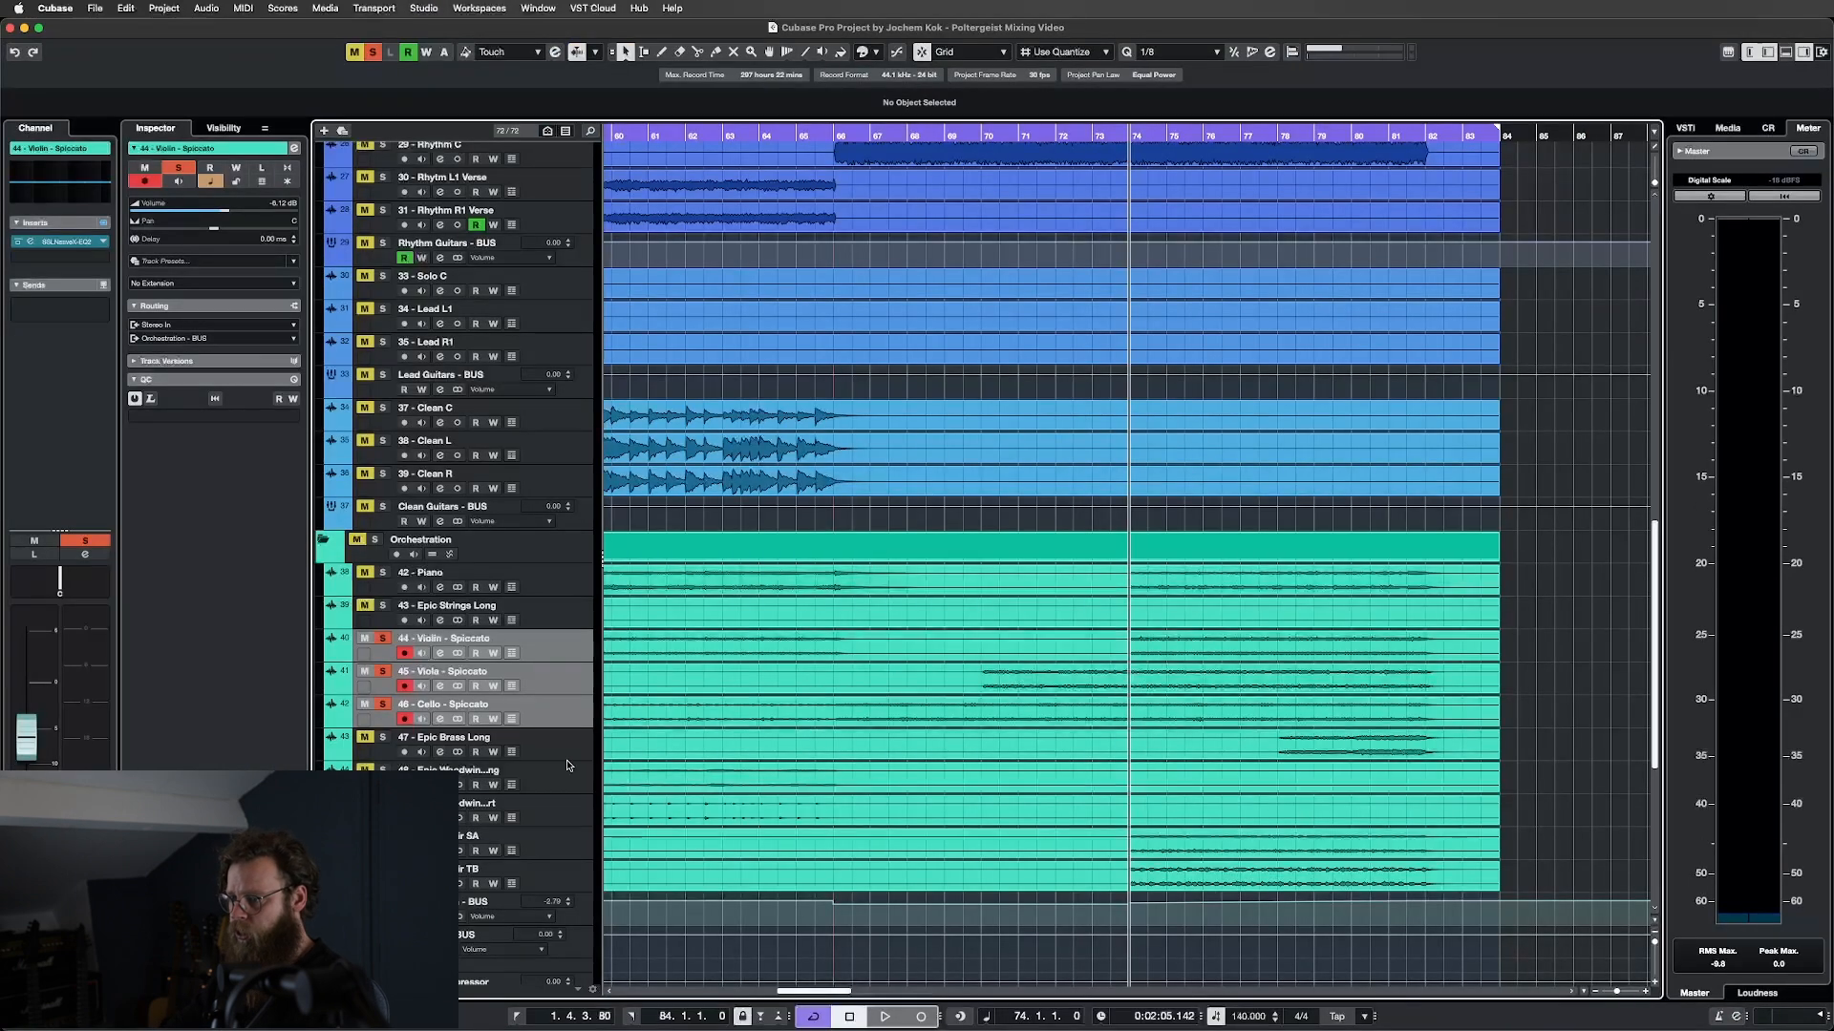
pyautogui.click(1278, 135)
pyautogui.press('Down')
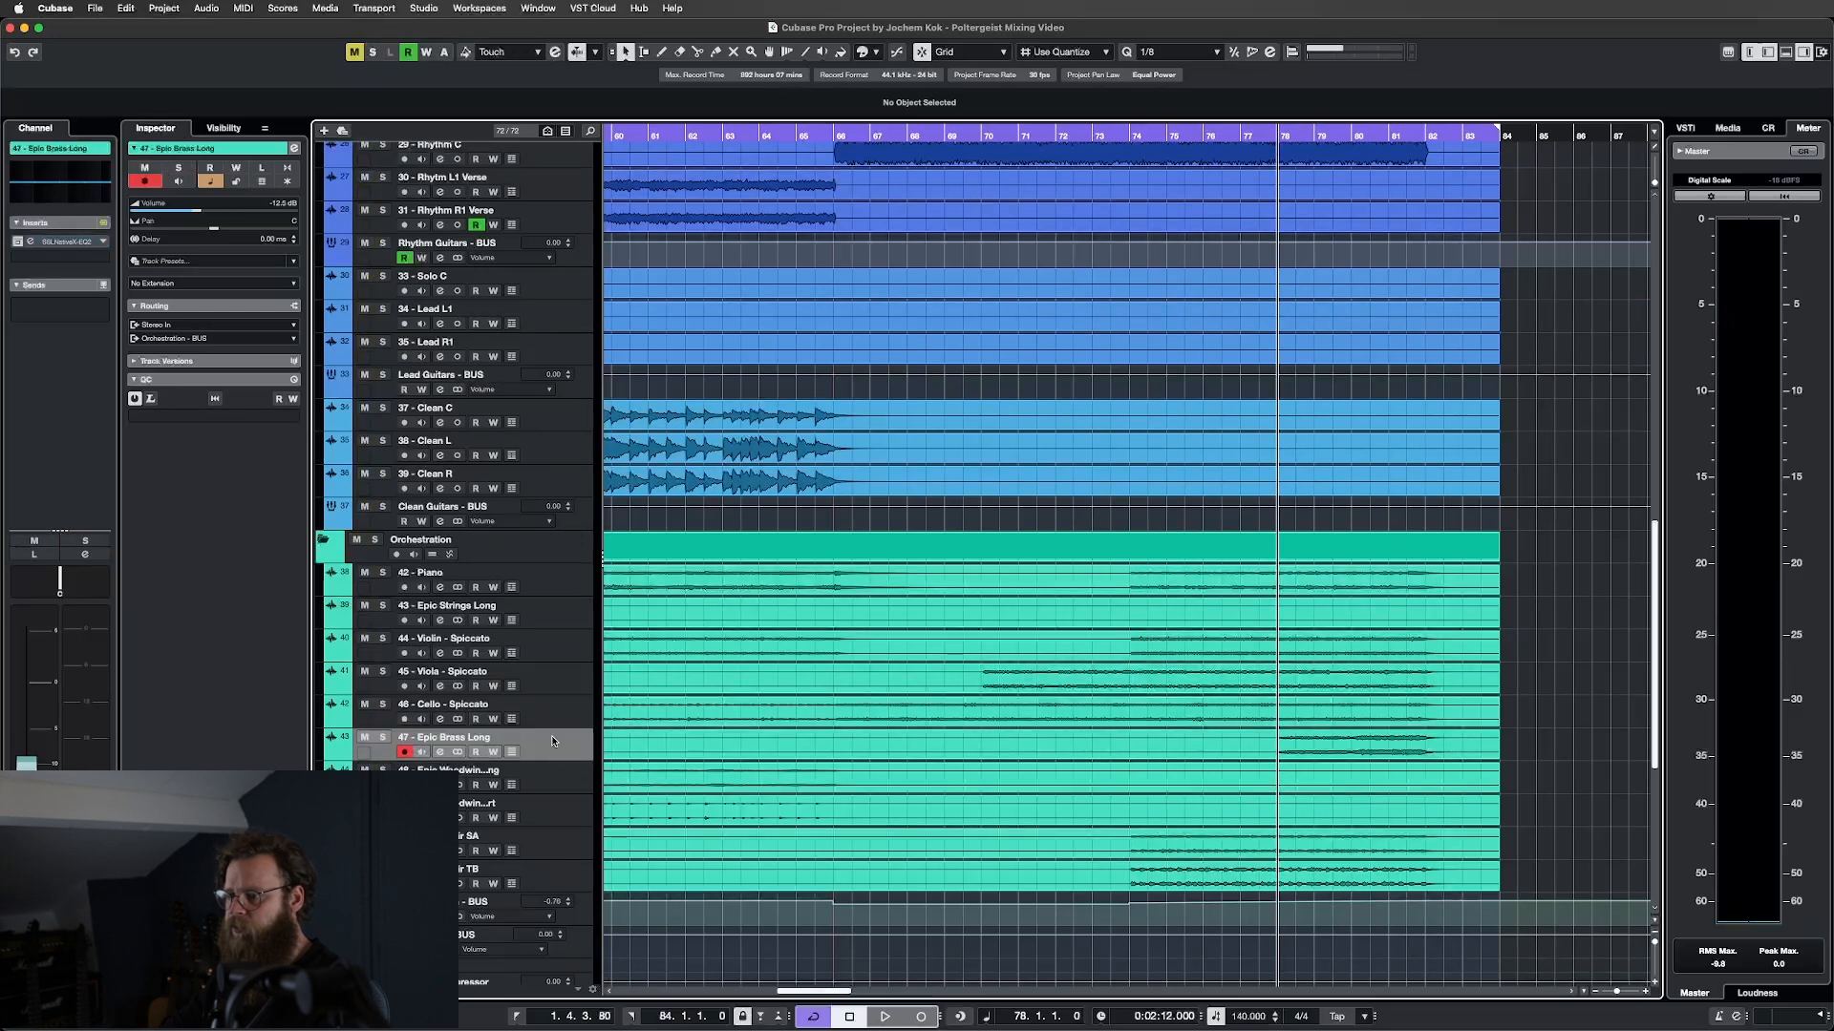
pyautogui.press('F3')
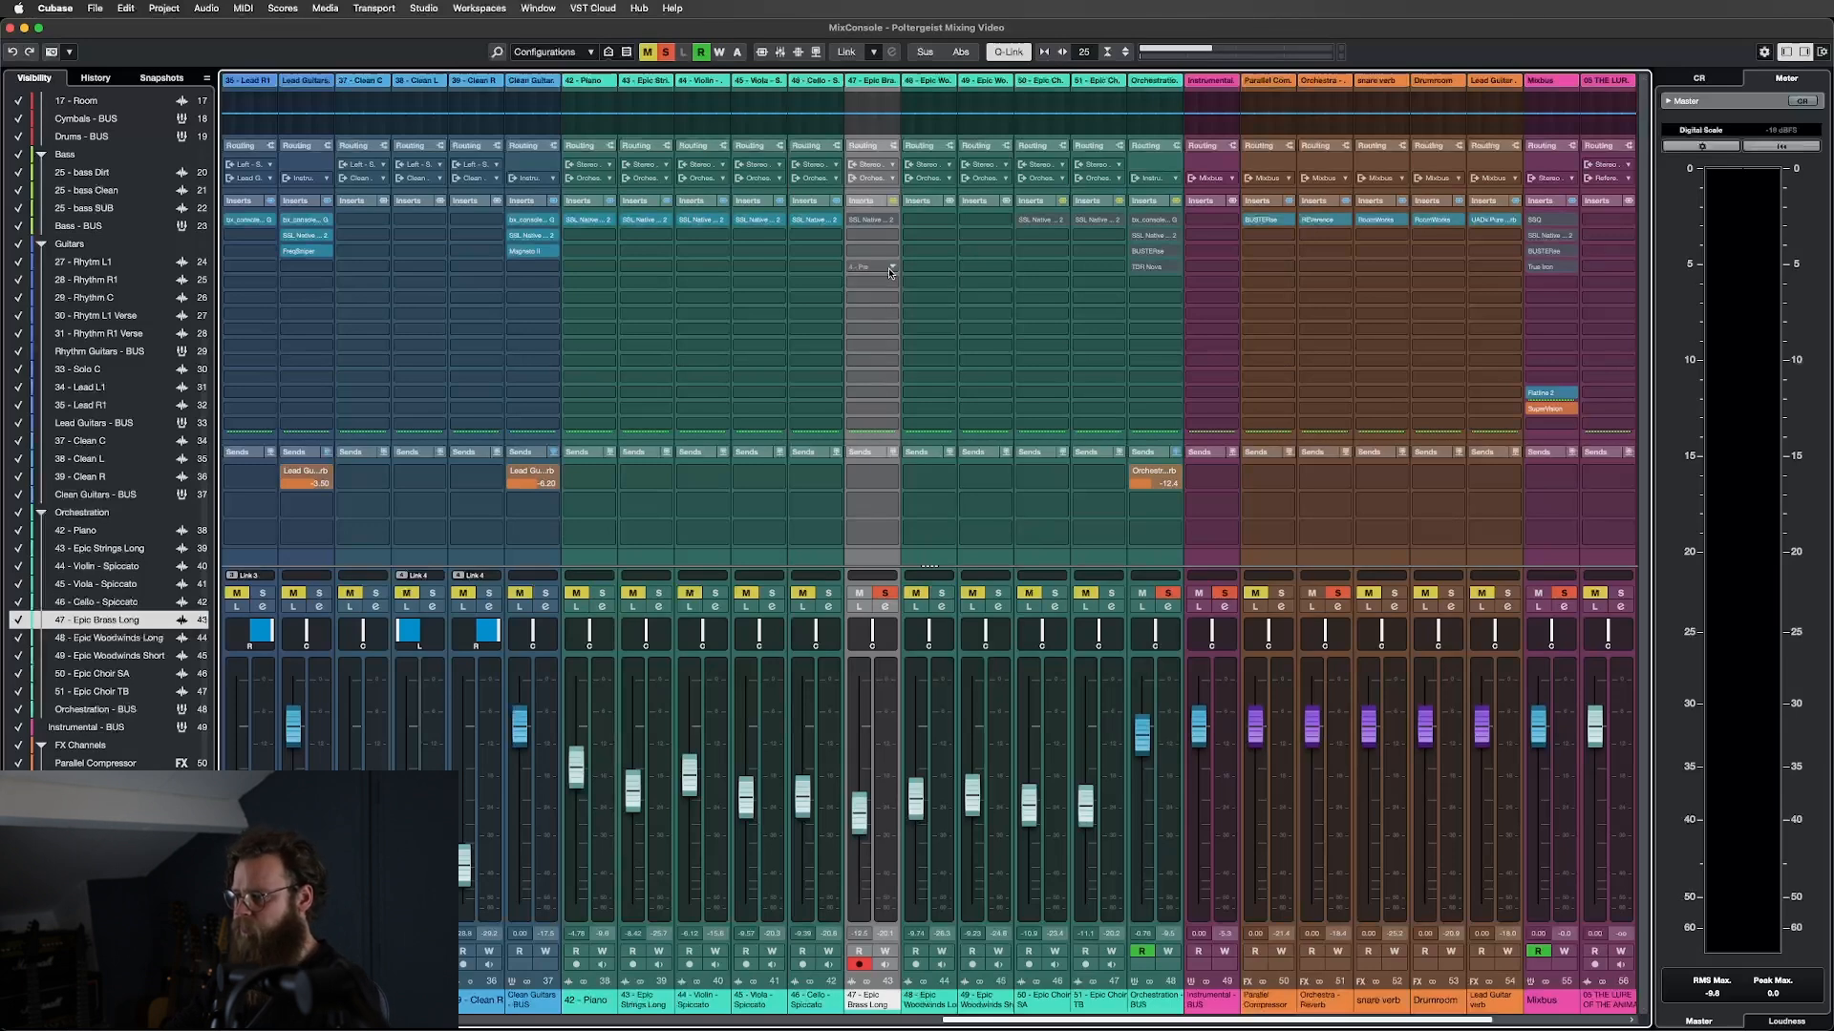
# Open Epic Brass Long's X-EQ 2, centre it, and inspect Band 2's cut filter options.
pyautogui.click(871, 221)
pyautogui.moveTo(1192, 123); pyautogui.dragTo(713, 289)
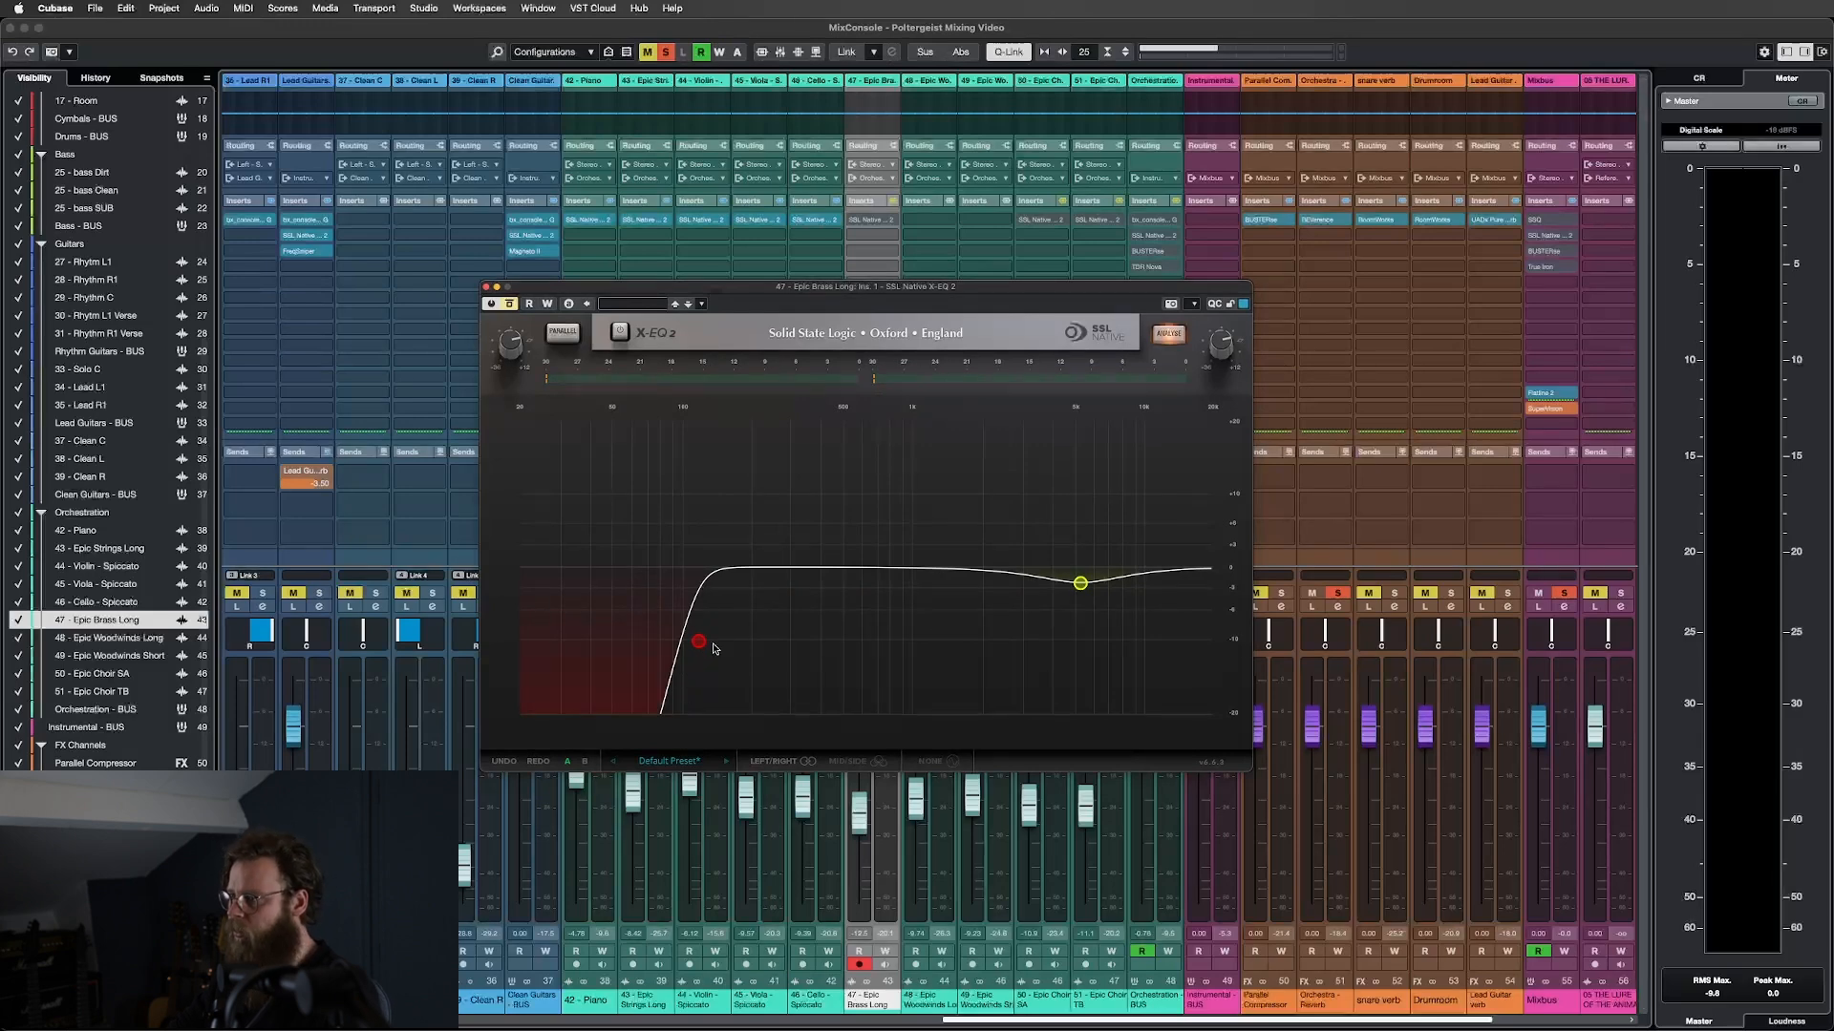
pyautogui.click(1080, 583)
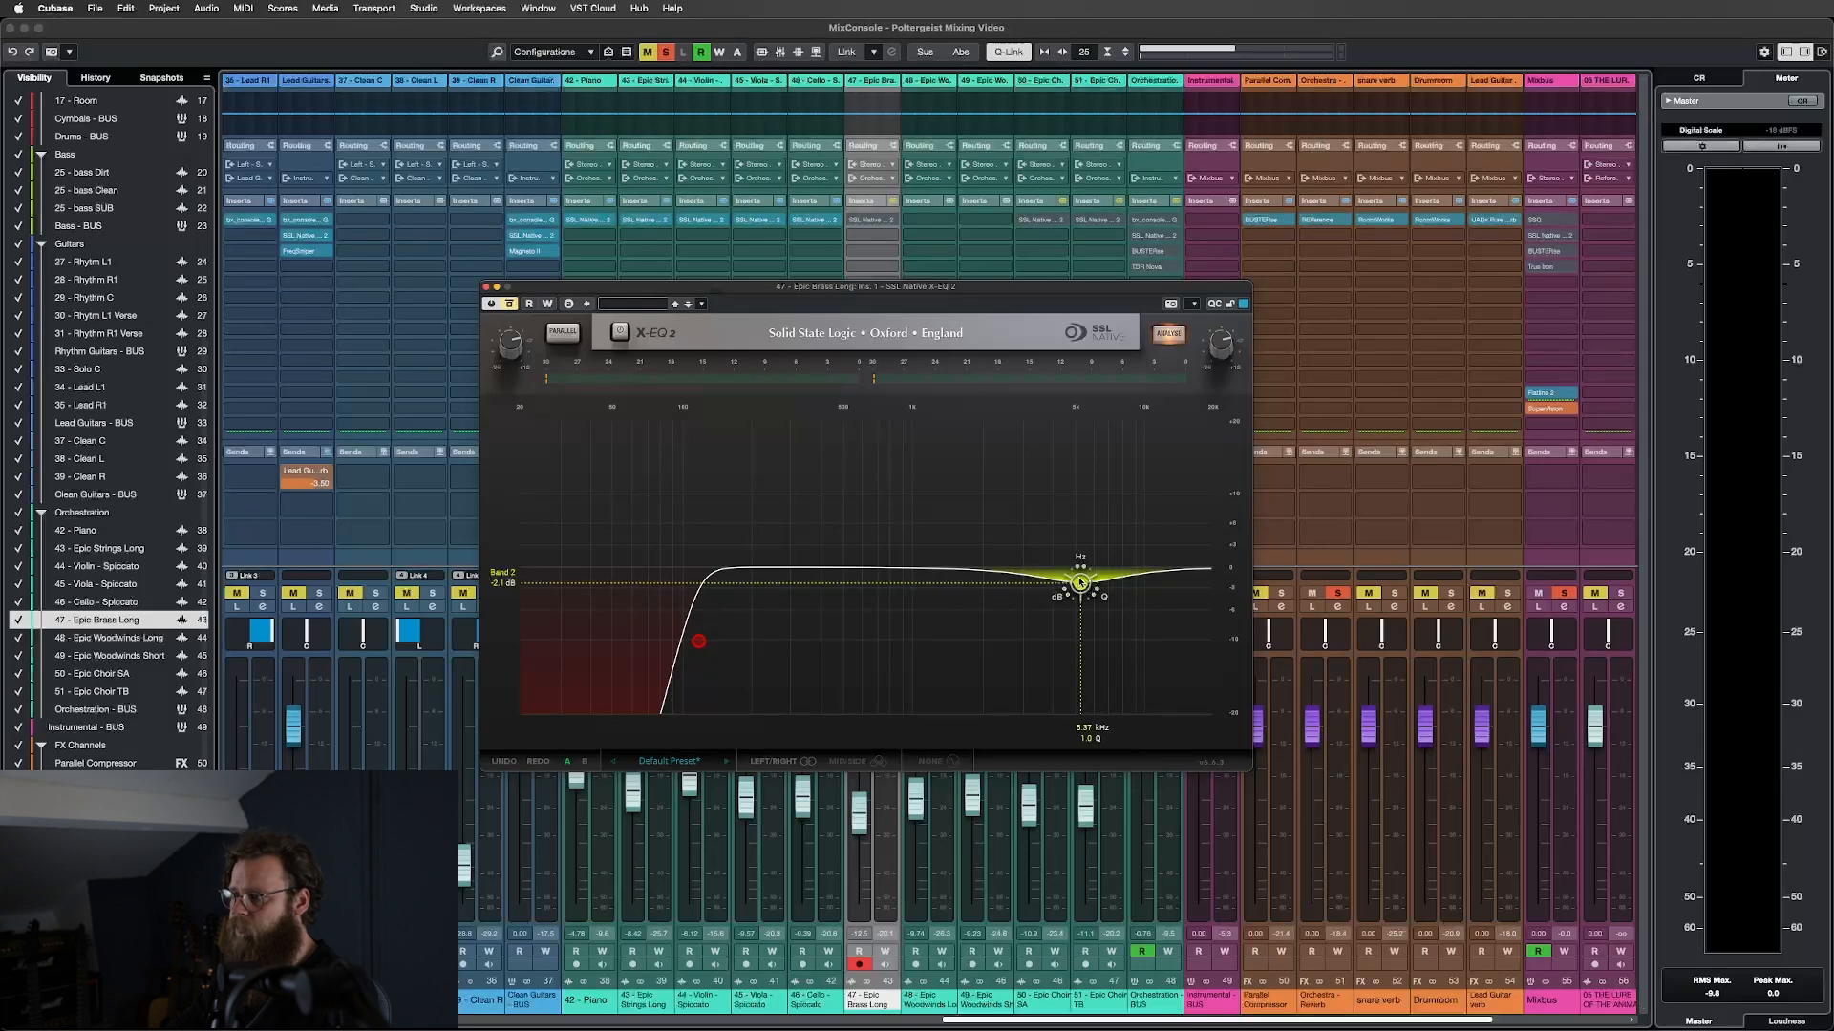
pyautogui.click(1080, 584)
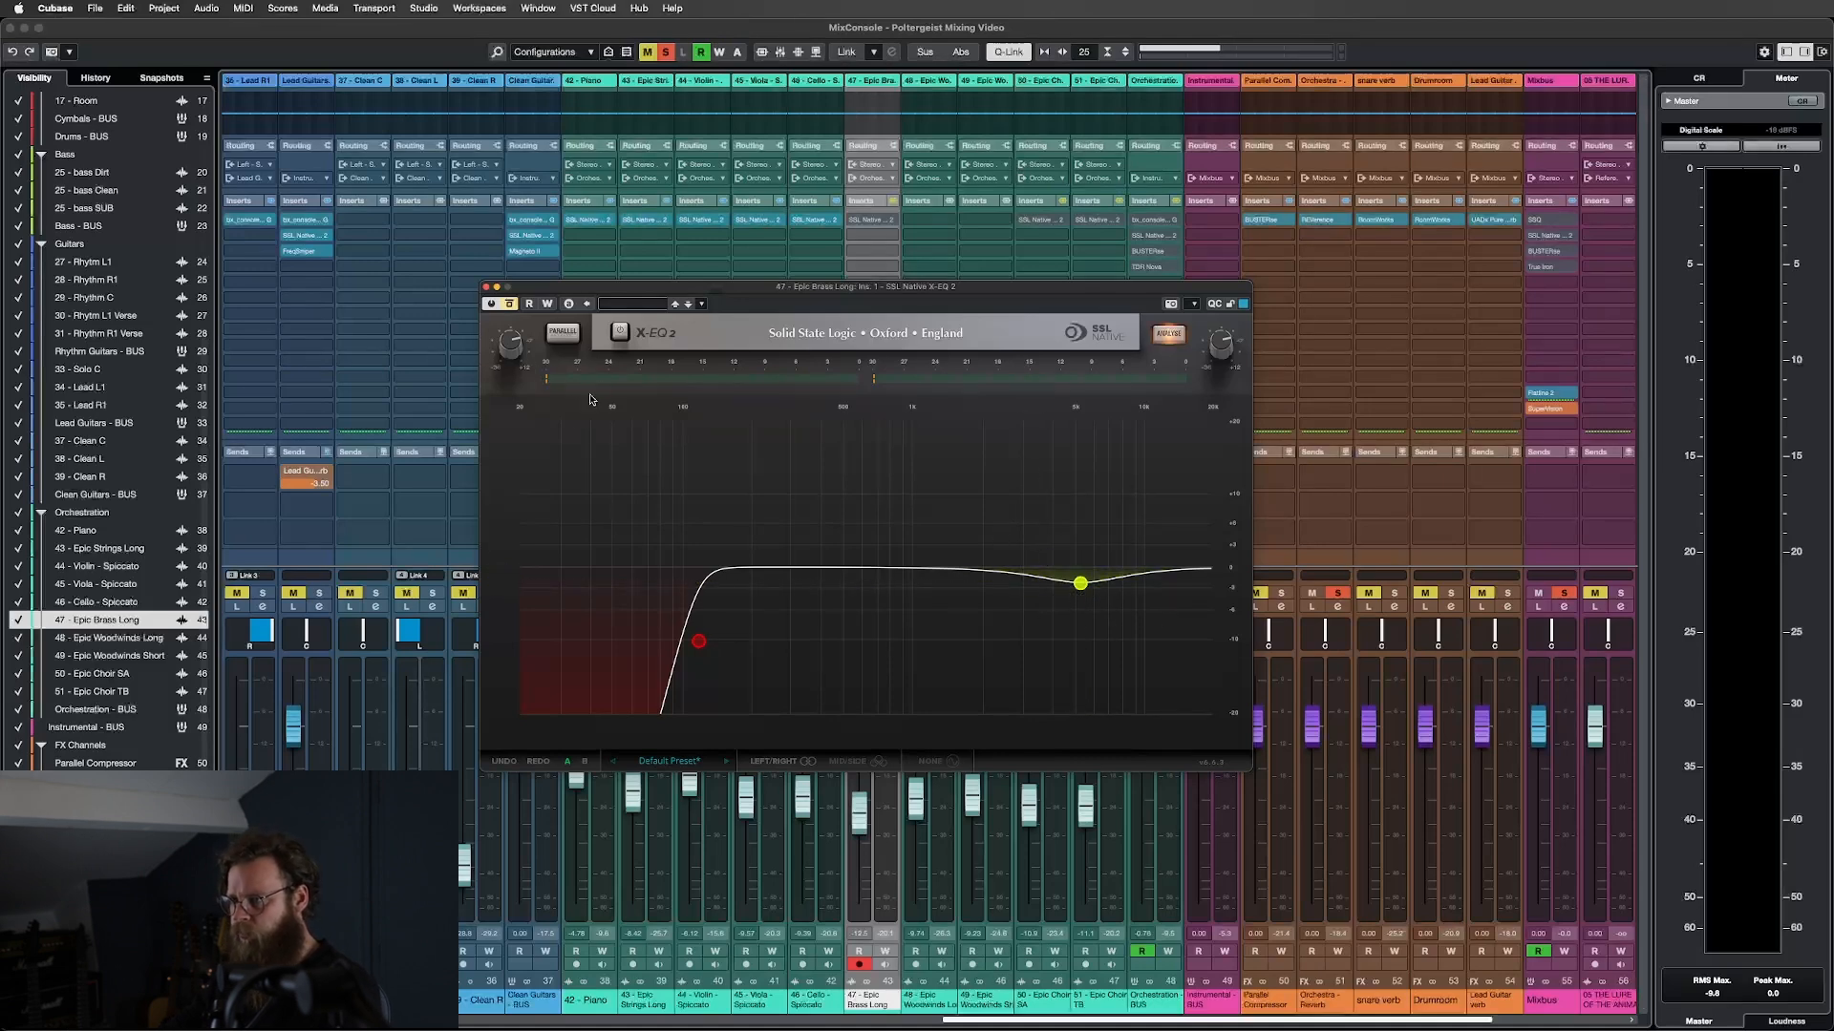
# Enable the brass X-EQ 2 while auditioning playback, then close its editor.
pyautogui.press('space')
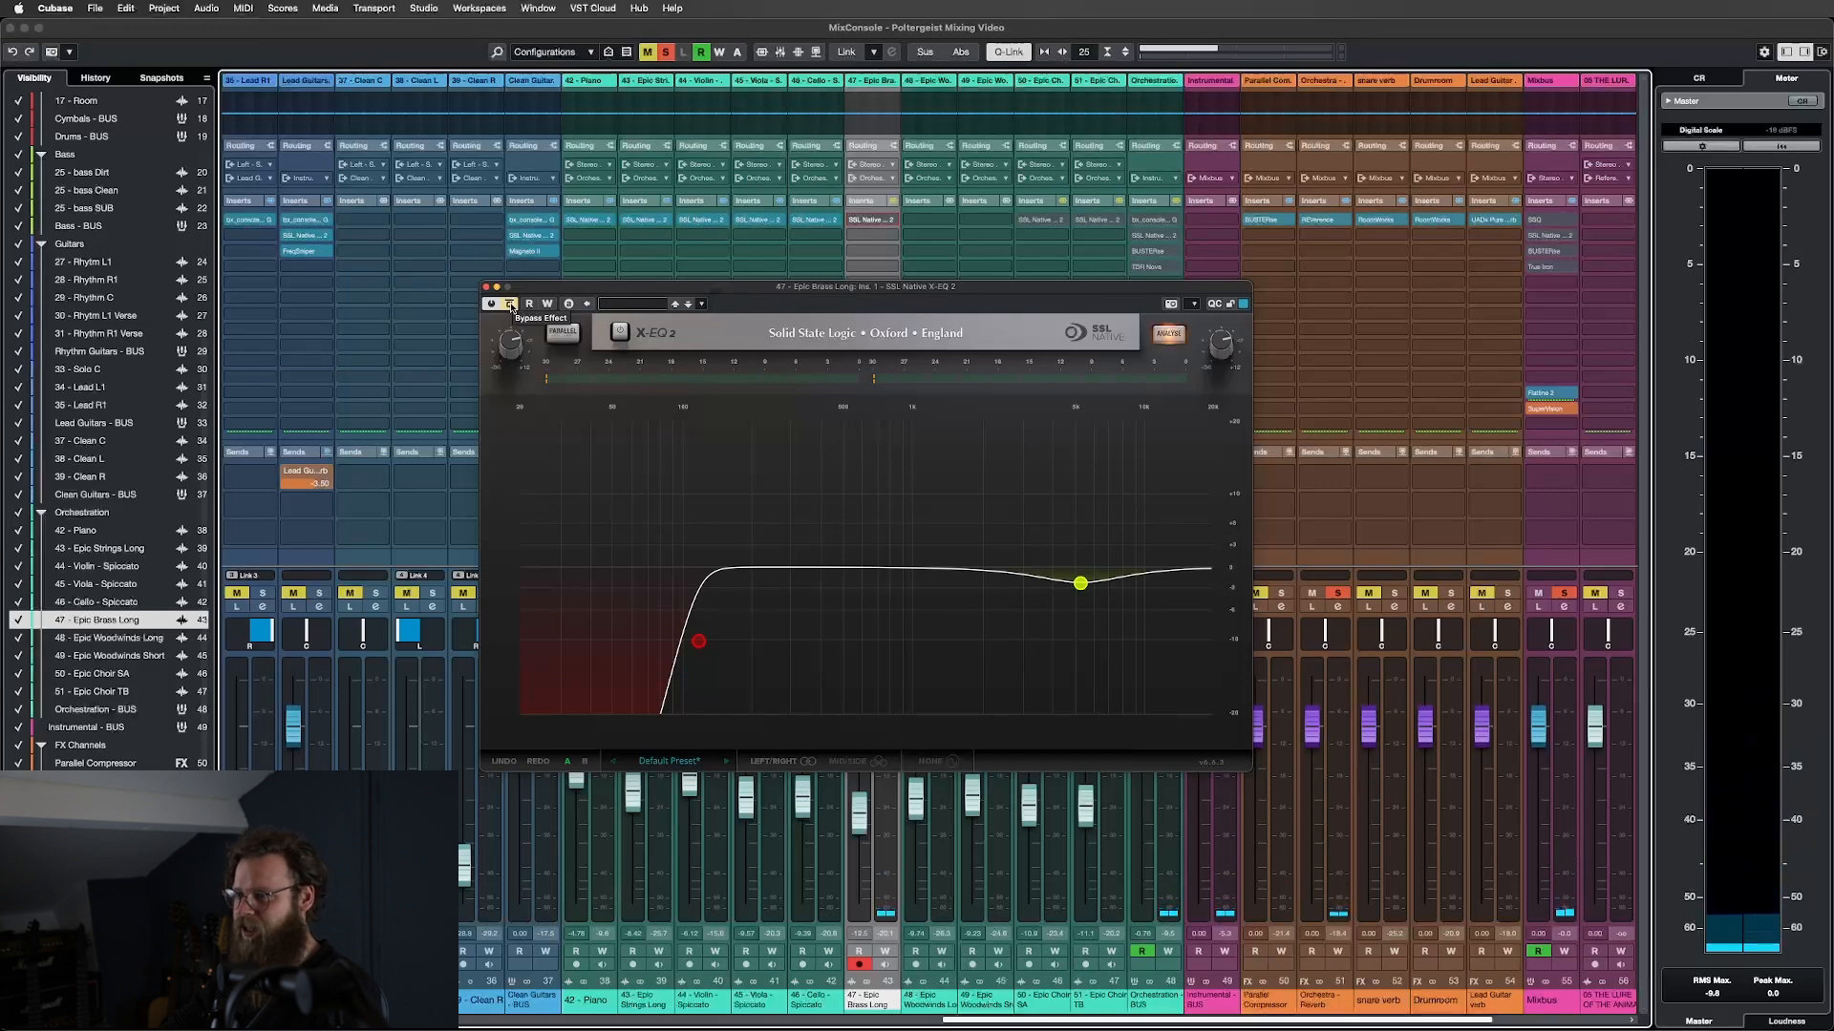
pyautogui.click(511, 306)
pyautogui.press('space')
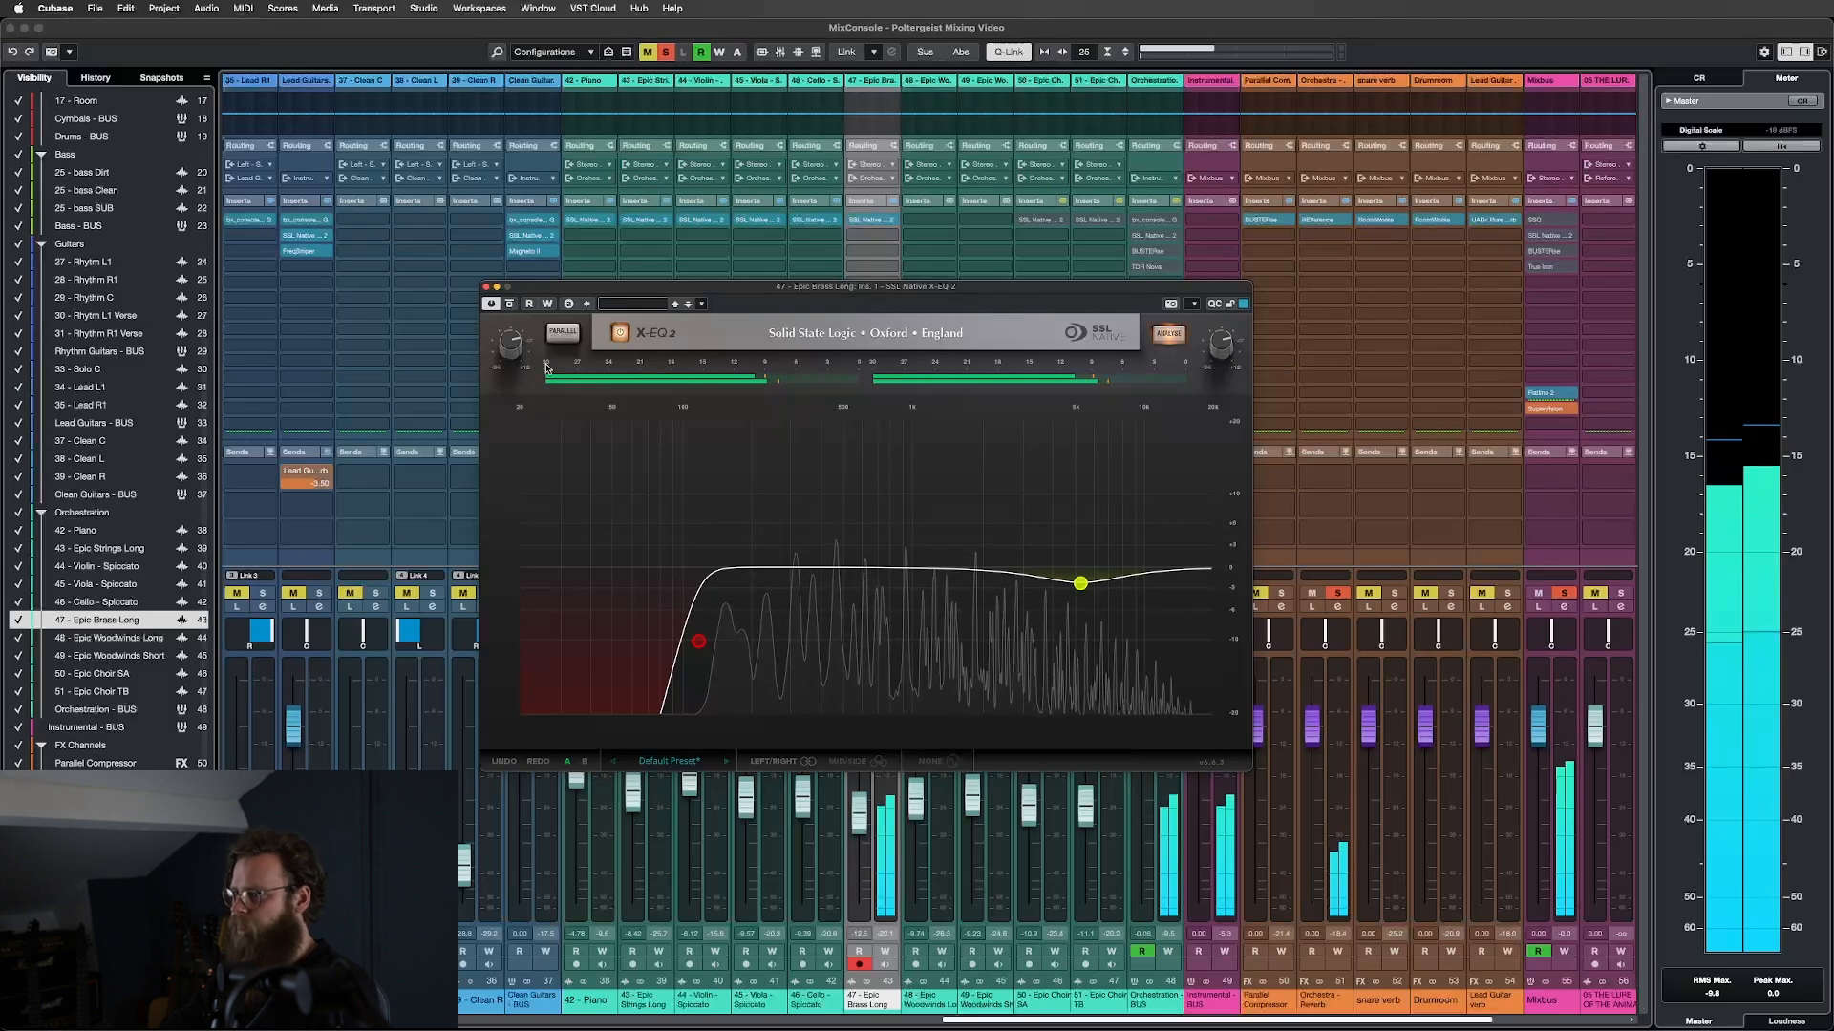
pyautogui.click(486, 286)
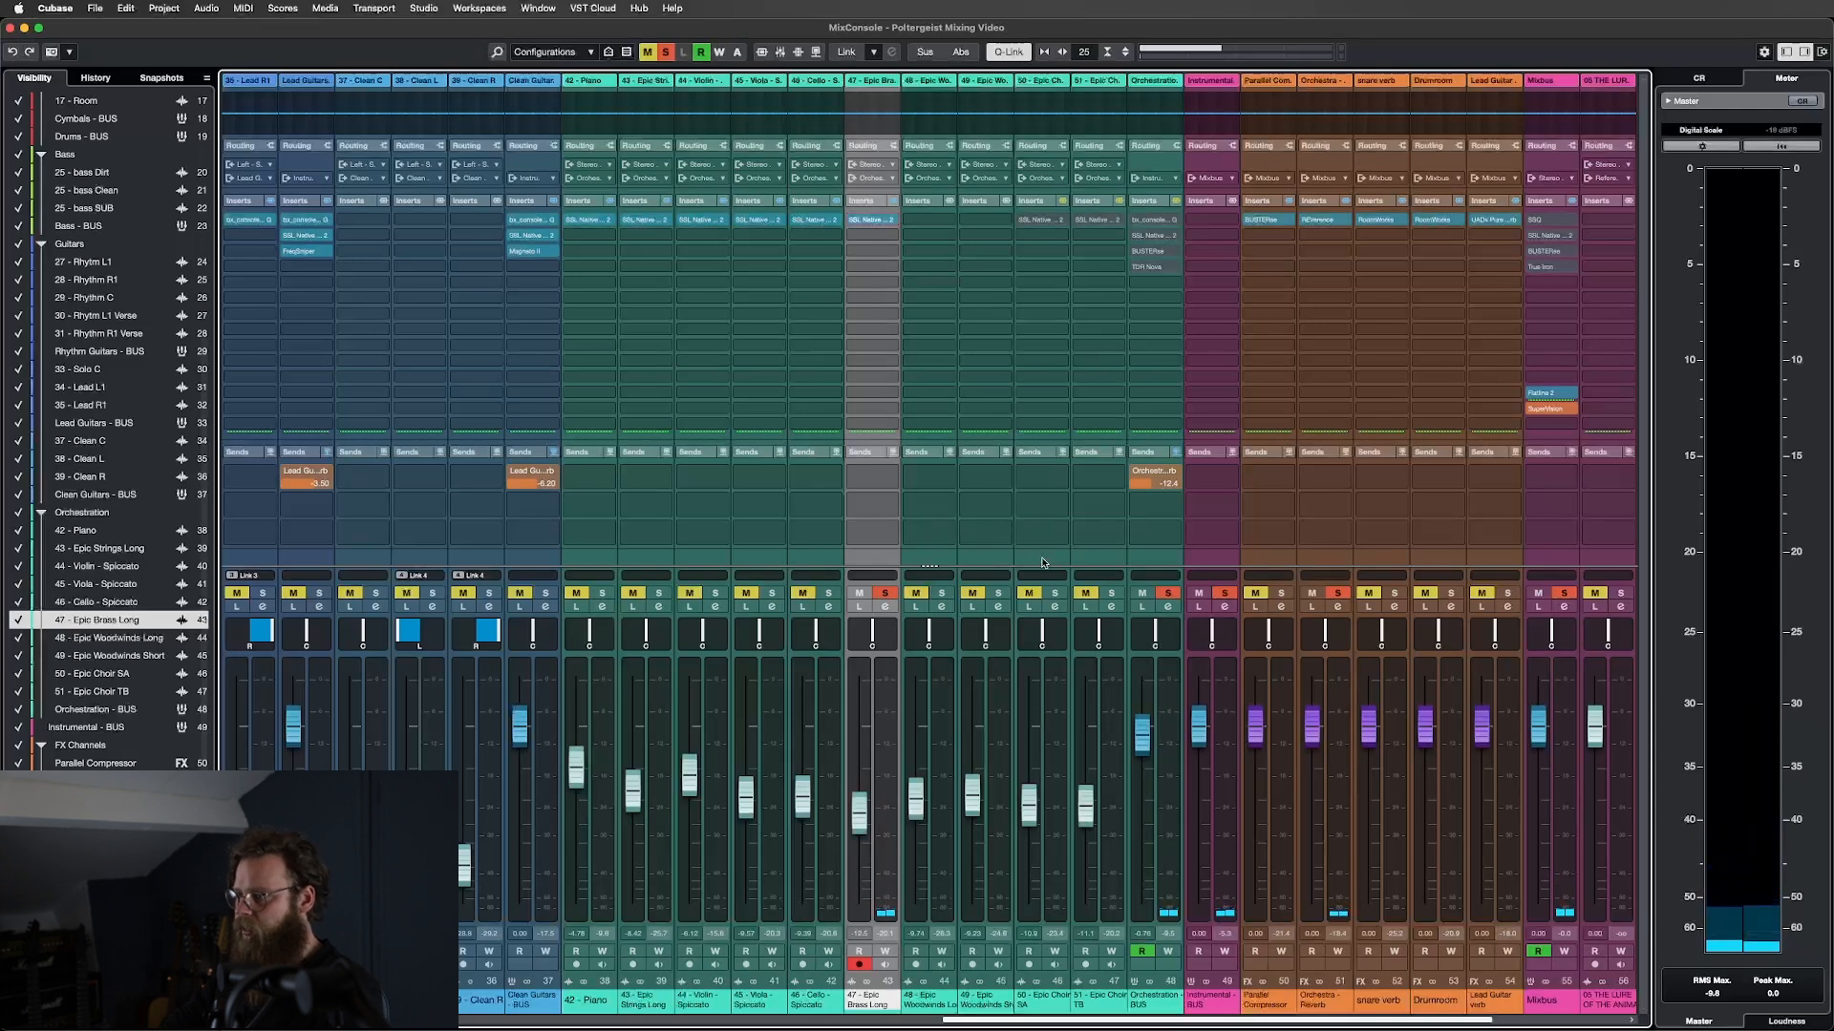
# Clear all solos, select Epic Woodwinds Short and Long, and return to the arrangement scrolled left.
pyautogui.press('s')
pyautogui.click(989, 561)
pyautogui.keyDown('shift'); pyautogui.click(936, 559); pyautogui.keyUp('shift')
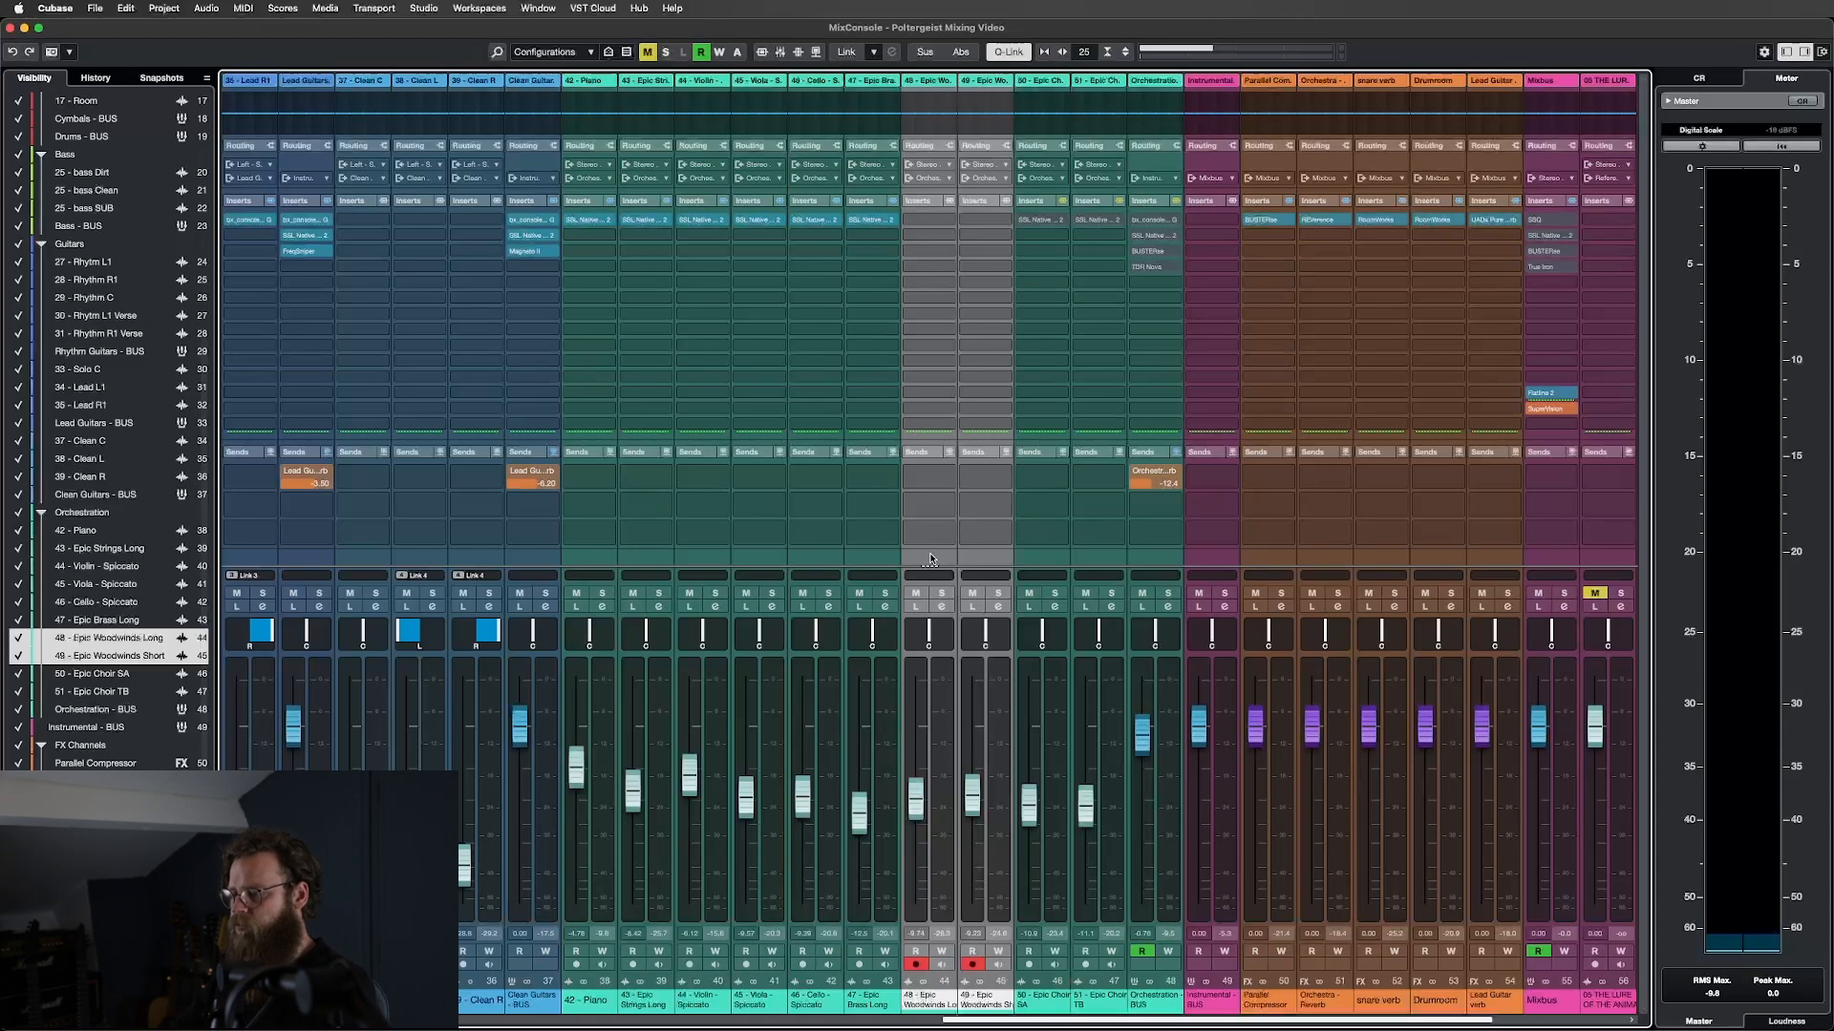
pyautogui.press('F3')
pyautogui.hscroll(-5, 1062, 805)
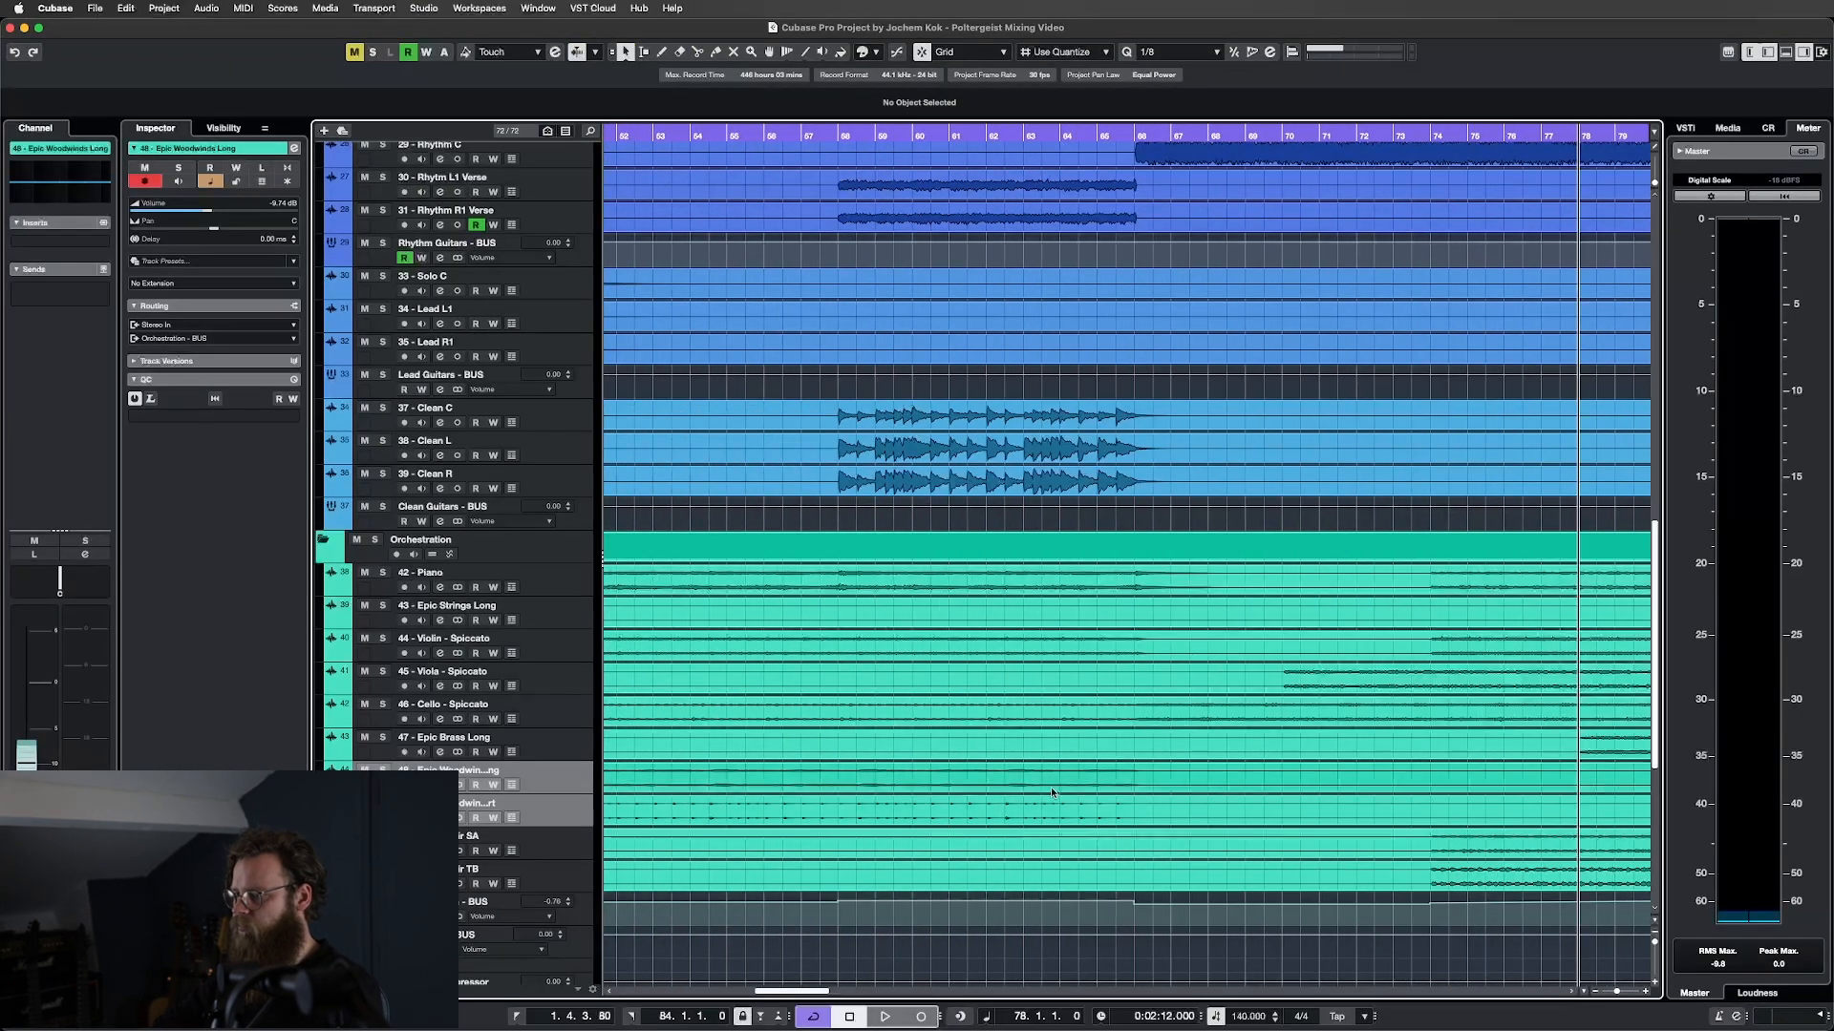
pyautogui.hscroll(-5, 1050, 791)
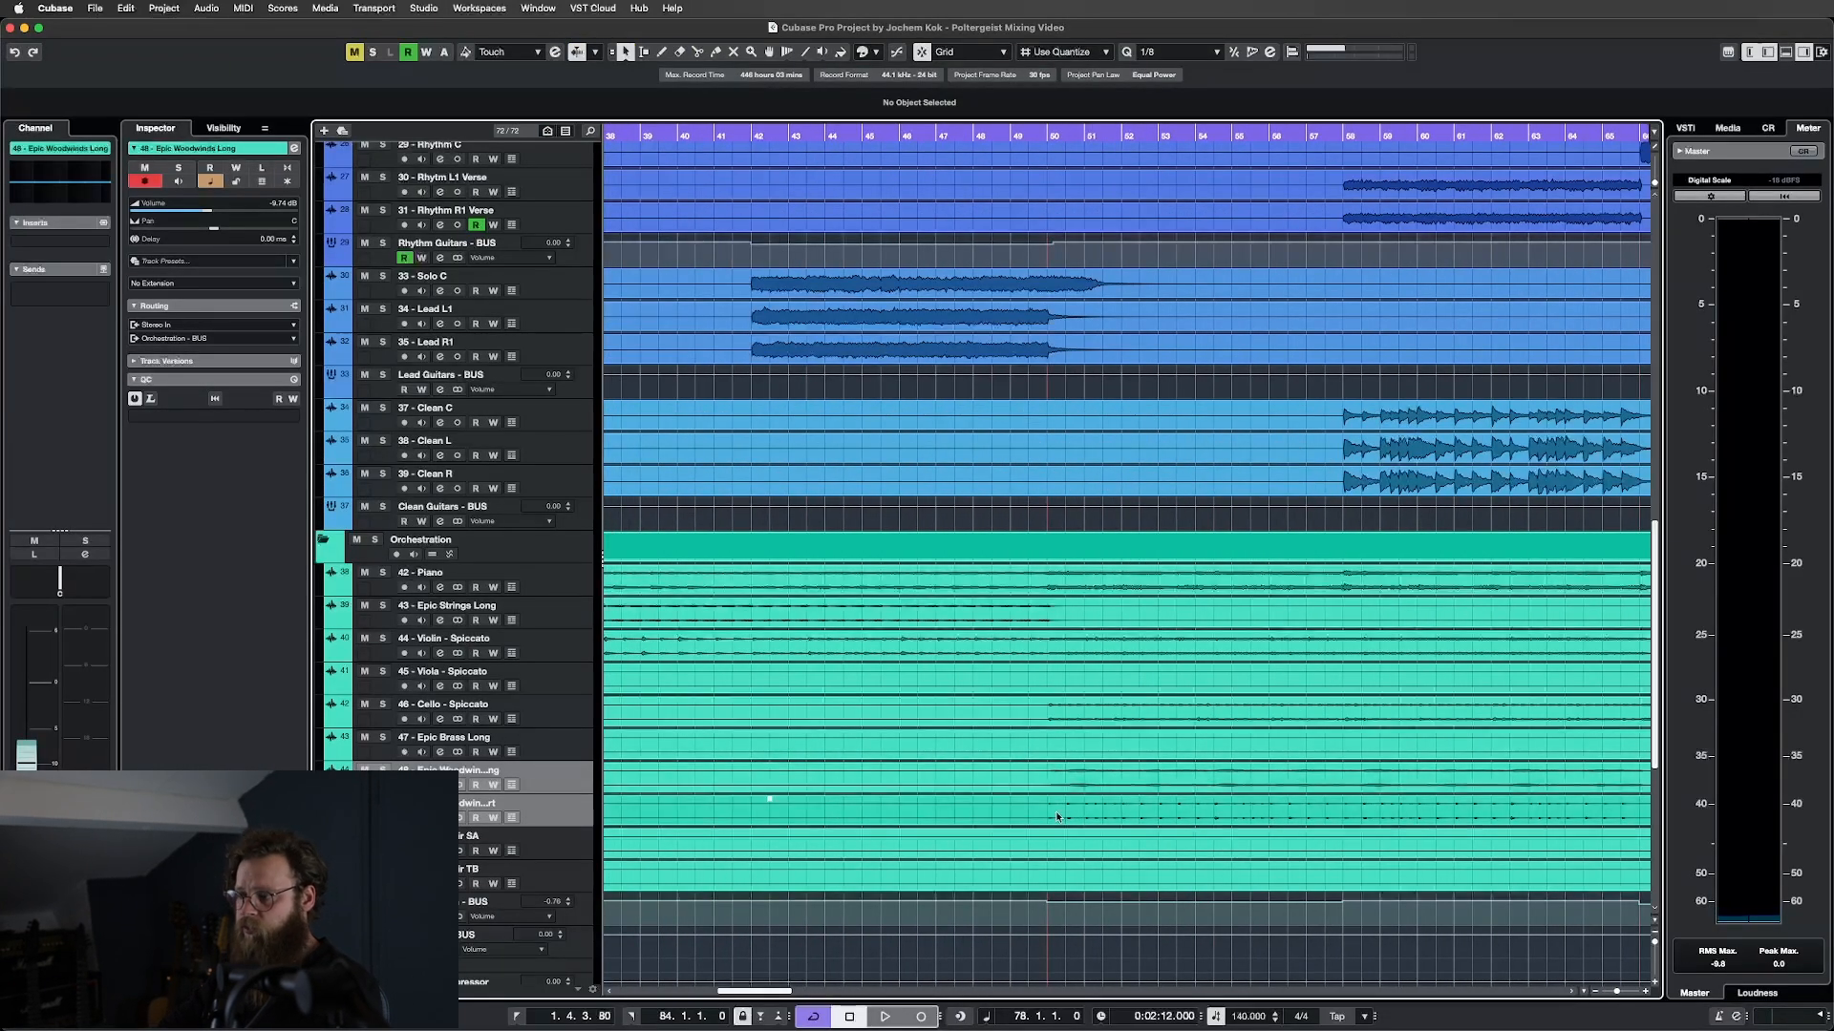
# Select the Epic Choir SA and Epic Choir TB channels in MixConsole.
pyautogui.press('F3')
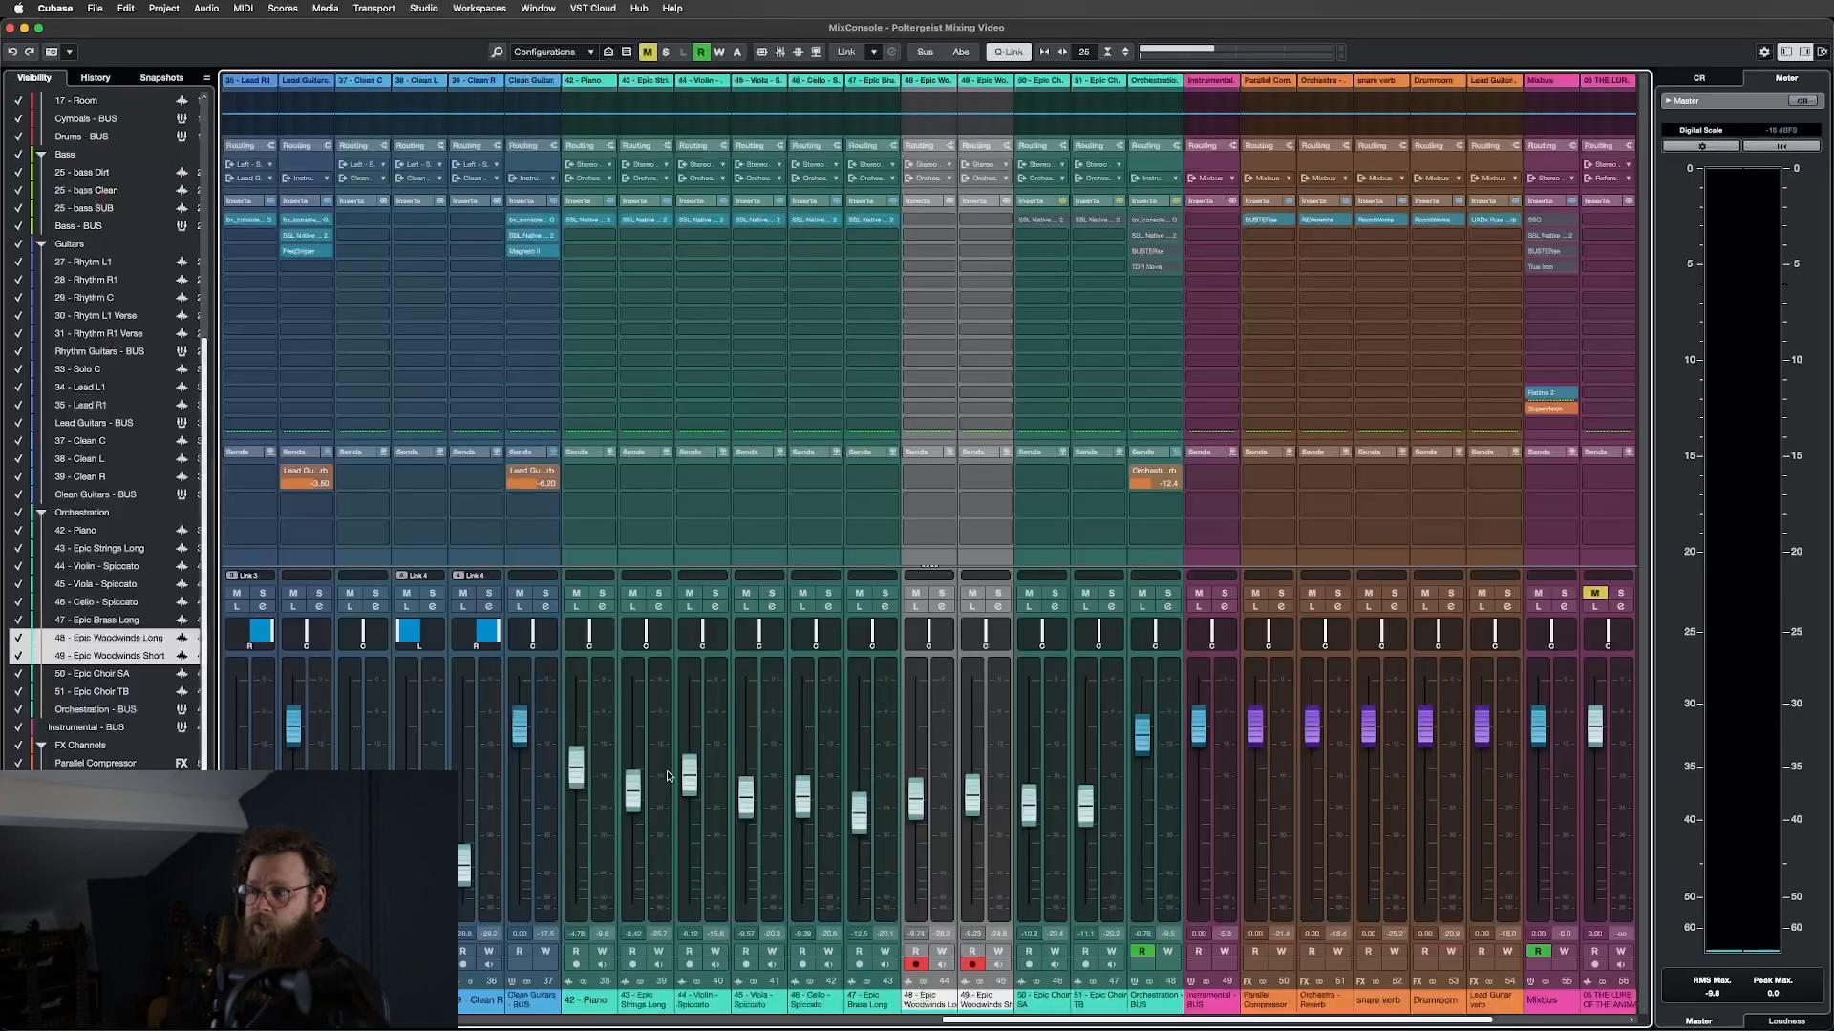
pyautogui.click(1046, 552)
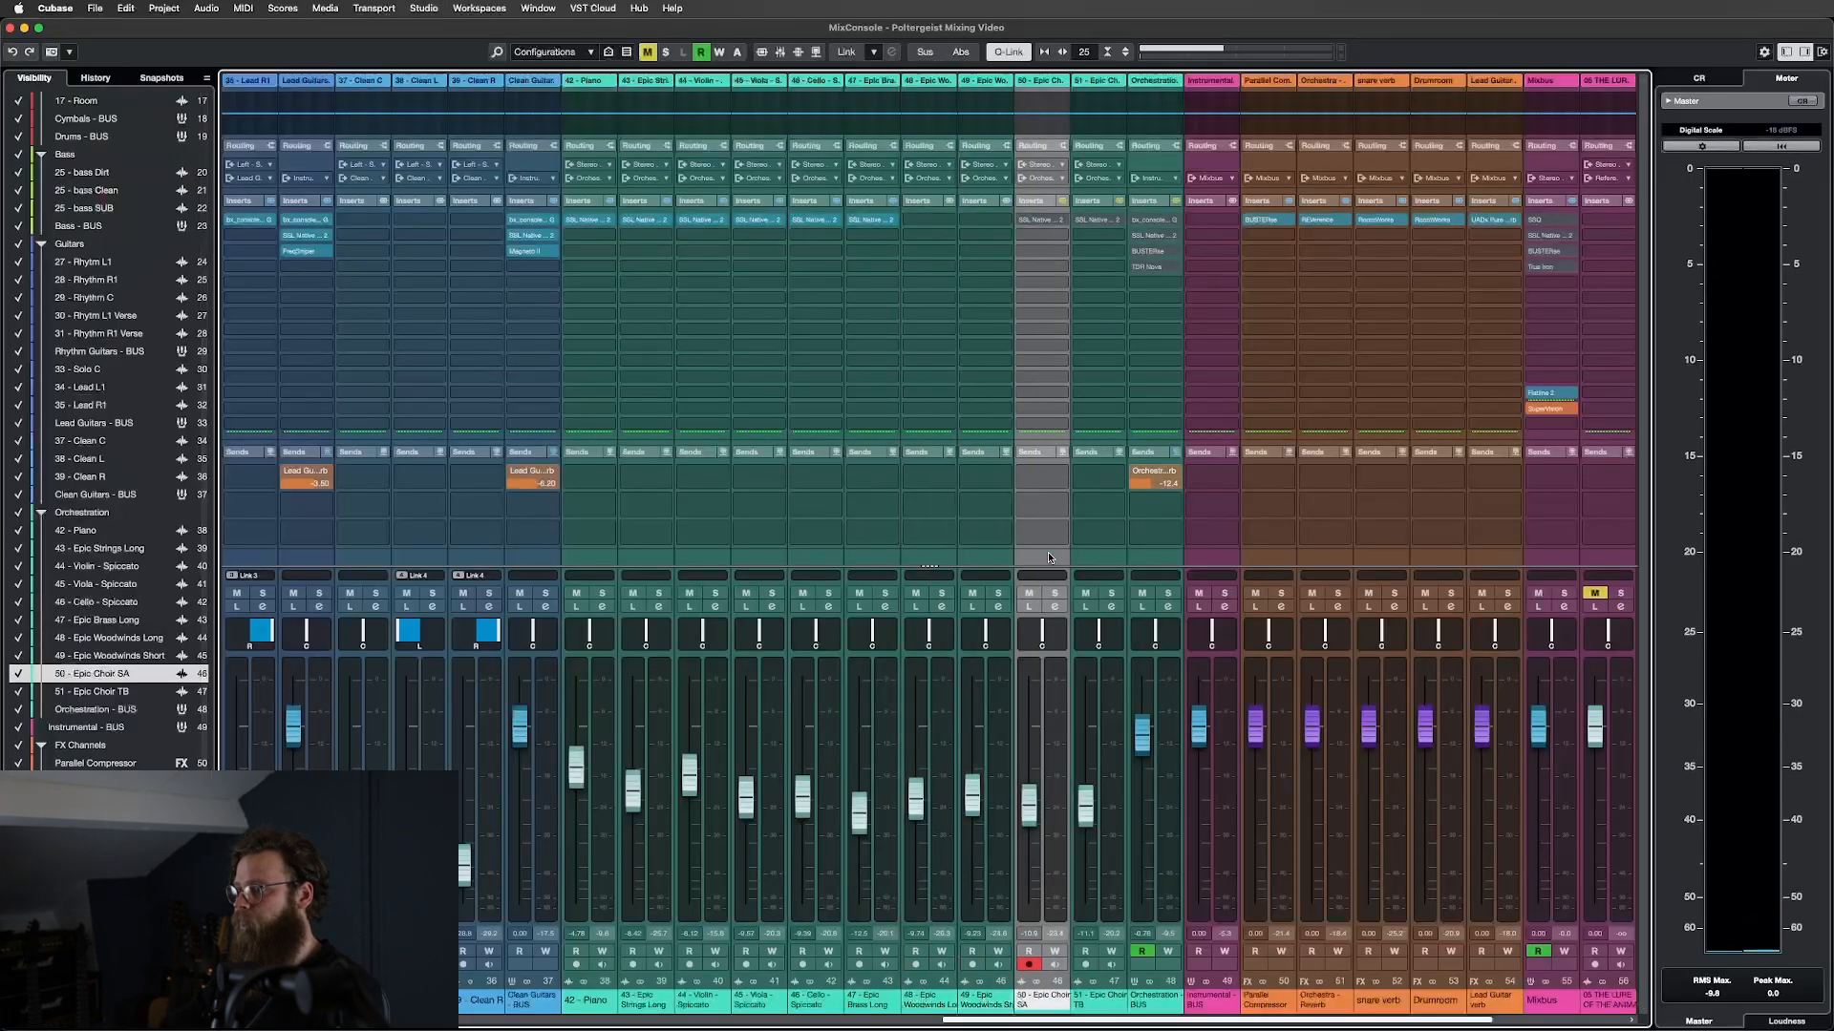
pyautogui.keyDown('shift'); pyautogui.click(1103, 559); pyautogui.keyUp('shift')
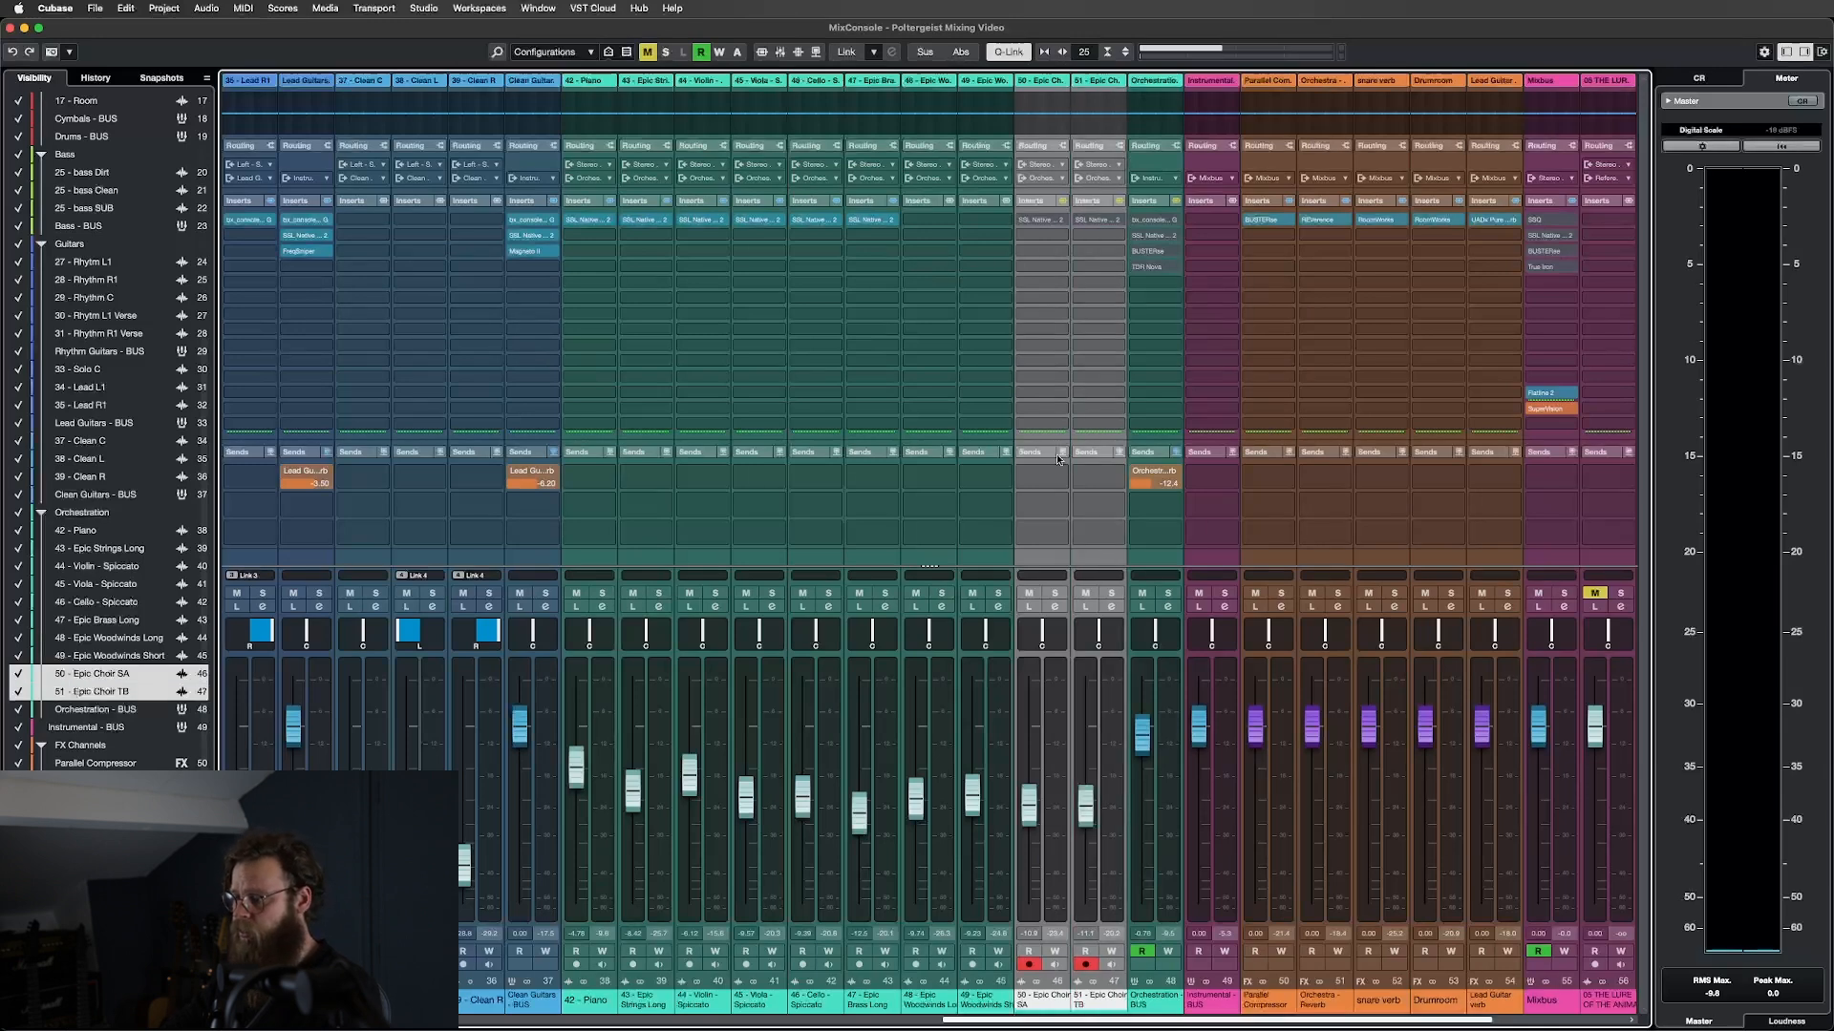
# Set the playback position to bar 74 in the arrangement.
pyautogui.press('F3')
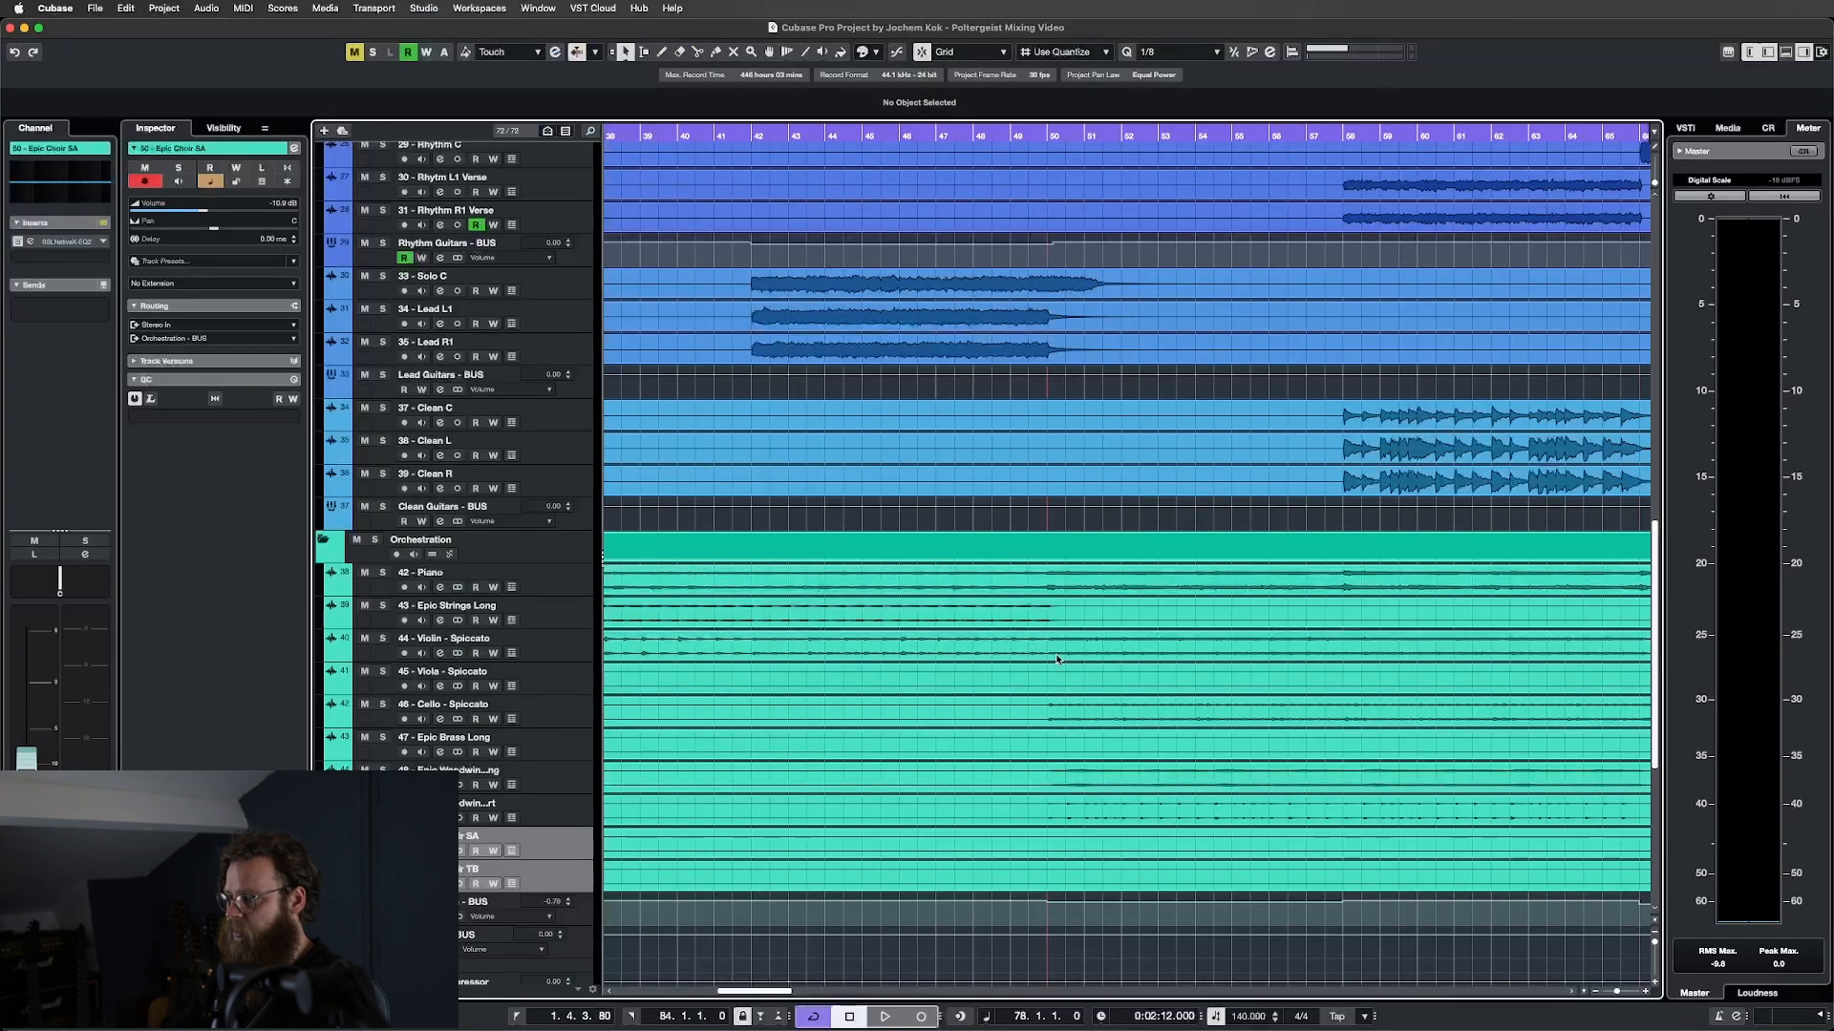
pyautogui.hscroll(15, 1203, 721)
pyautogui.hscroll(-17, 1203, 721)
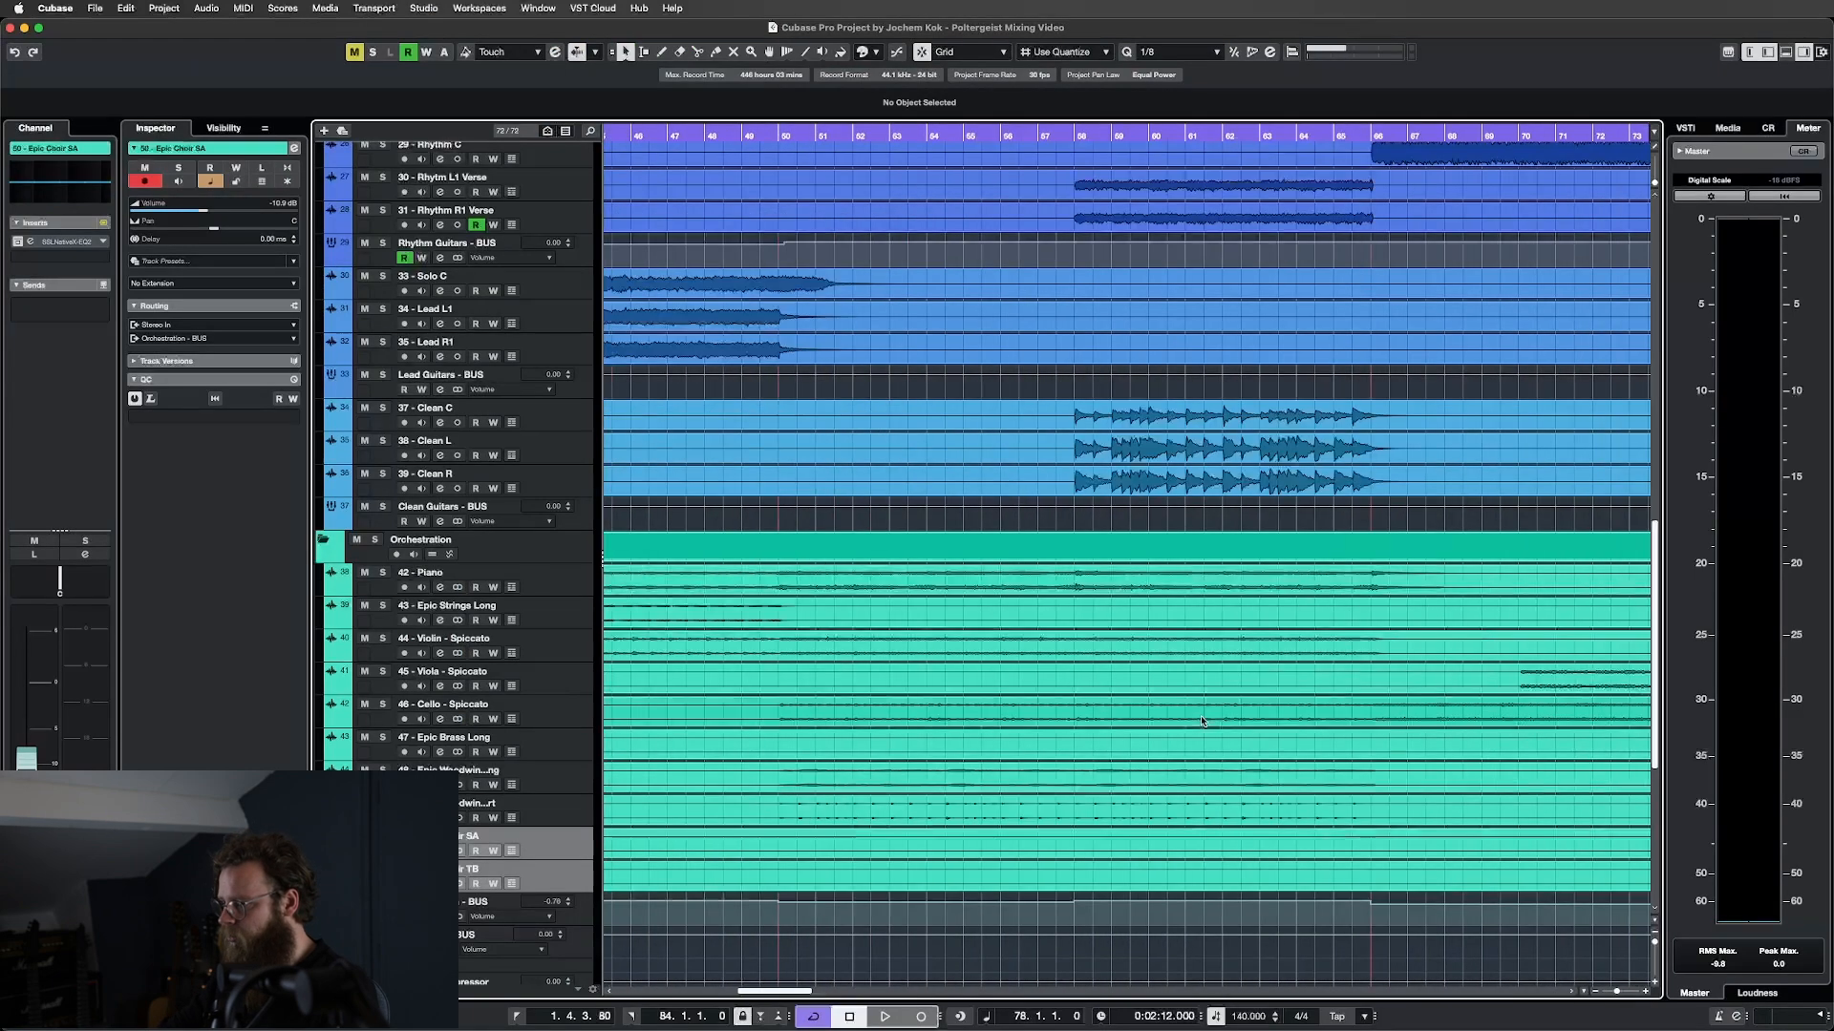
pyautogui.hscroll(15, 1202, 721)
pyautogui.hscroll(-6, 1202, 721)
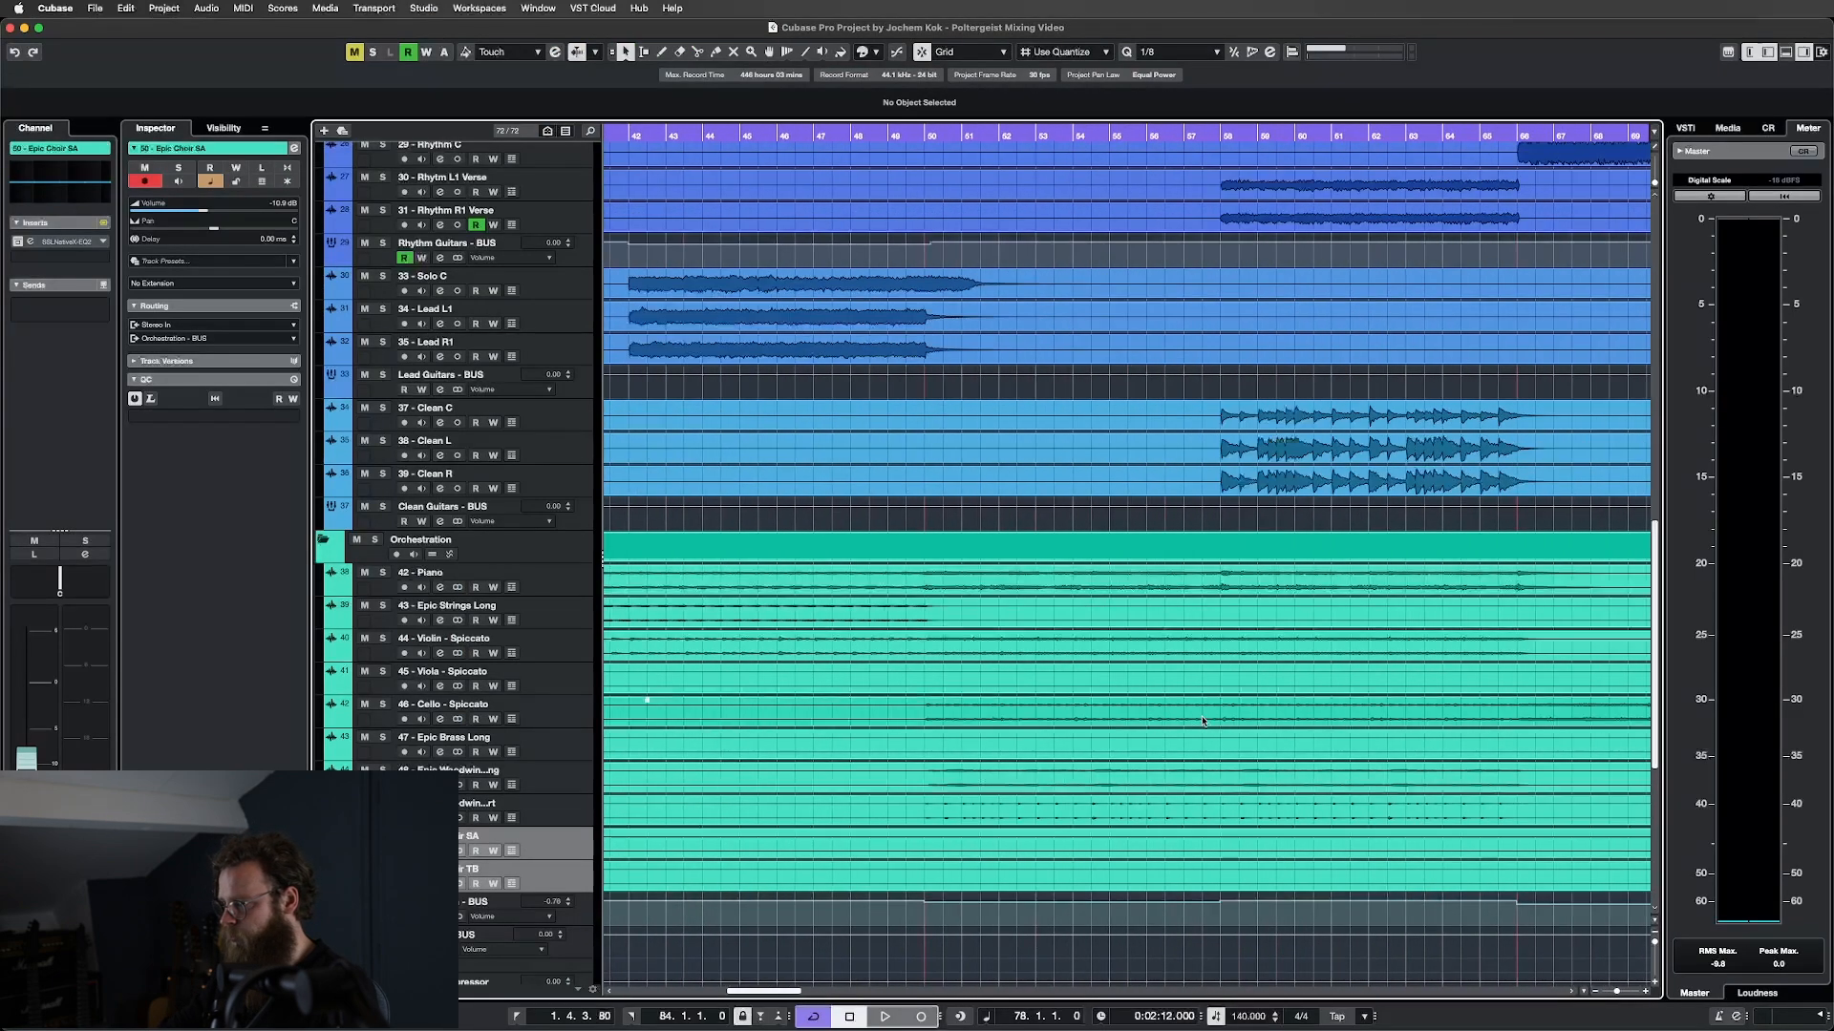
pyautogui.hscroll(12, 1202, 721)
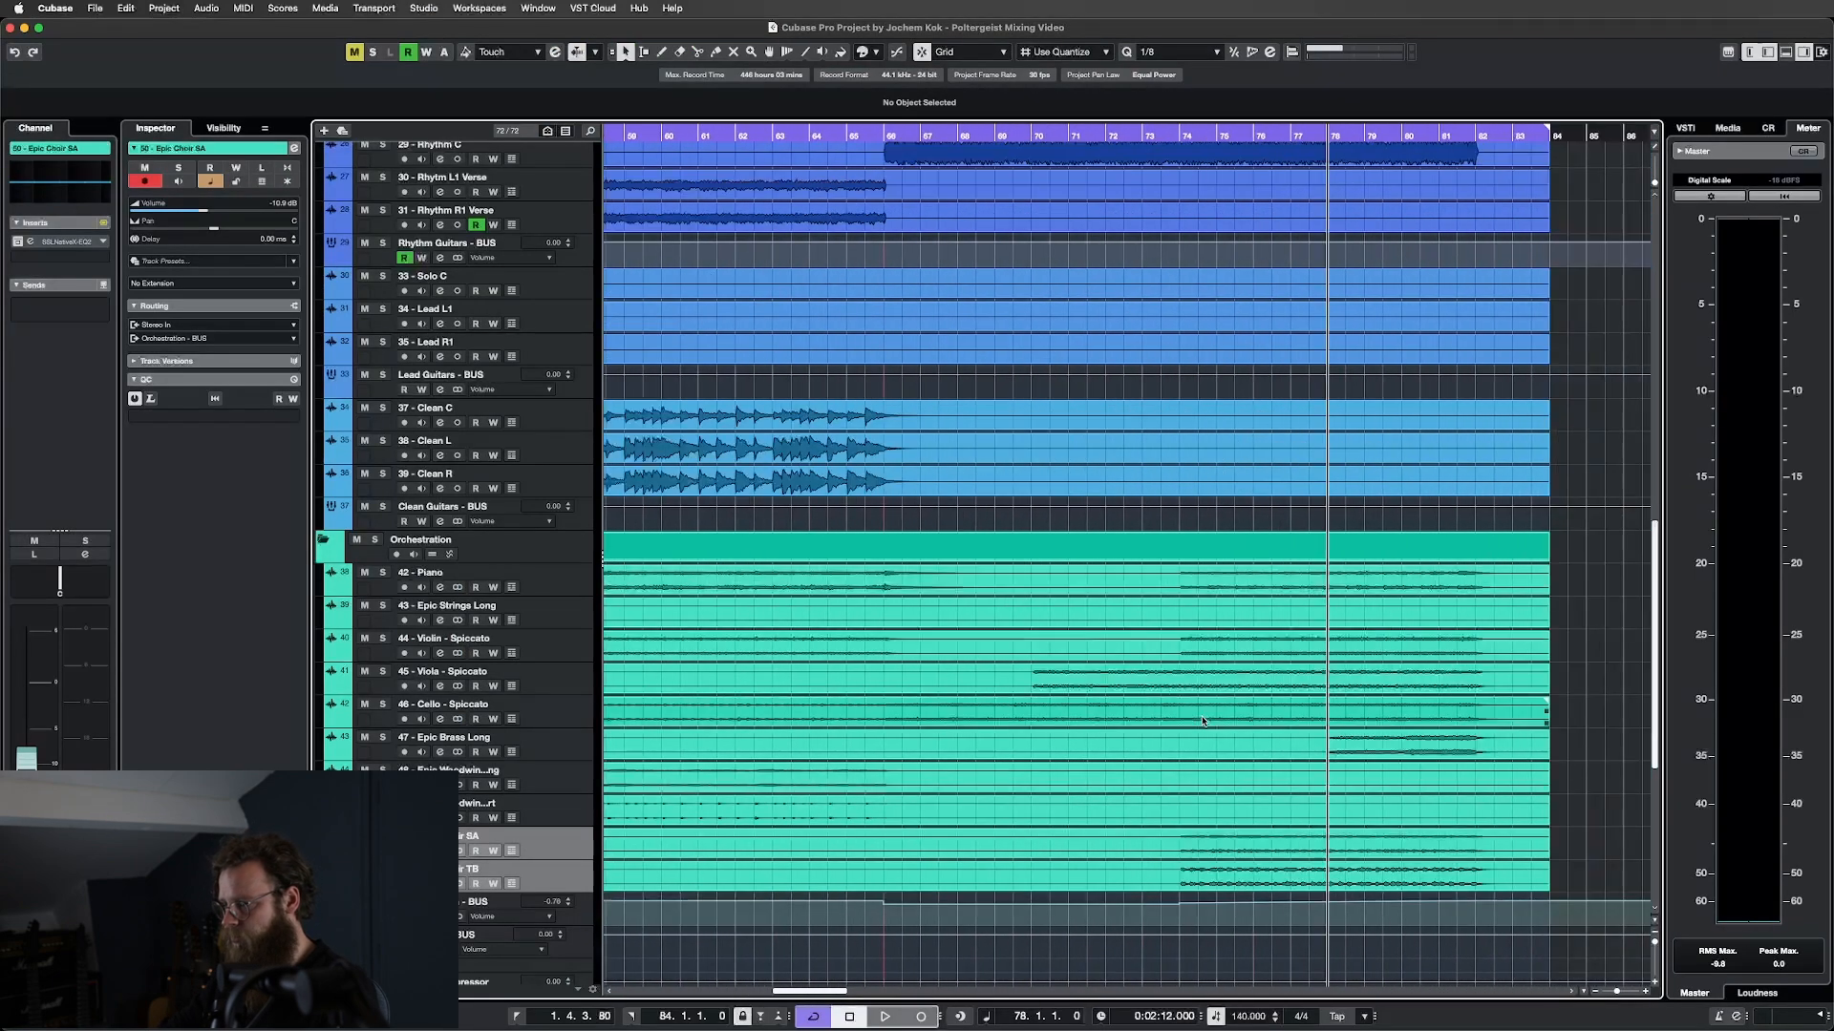
pyautogui.click(1180, 136)
pyautogui.scroll(4, 1358, 798)
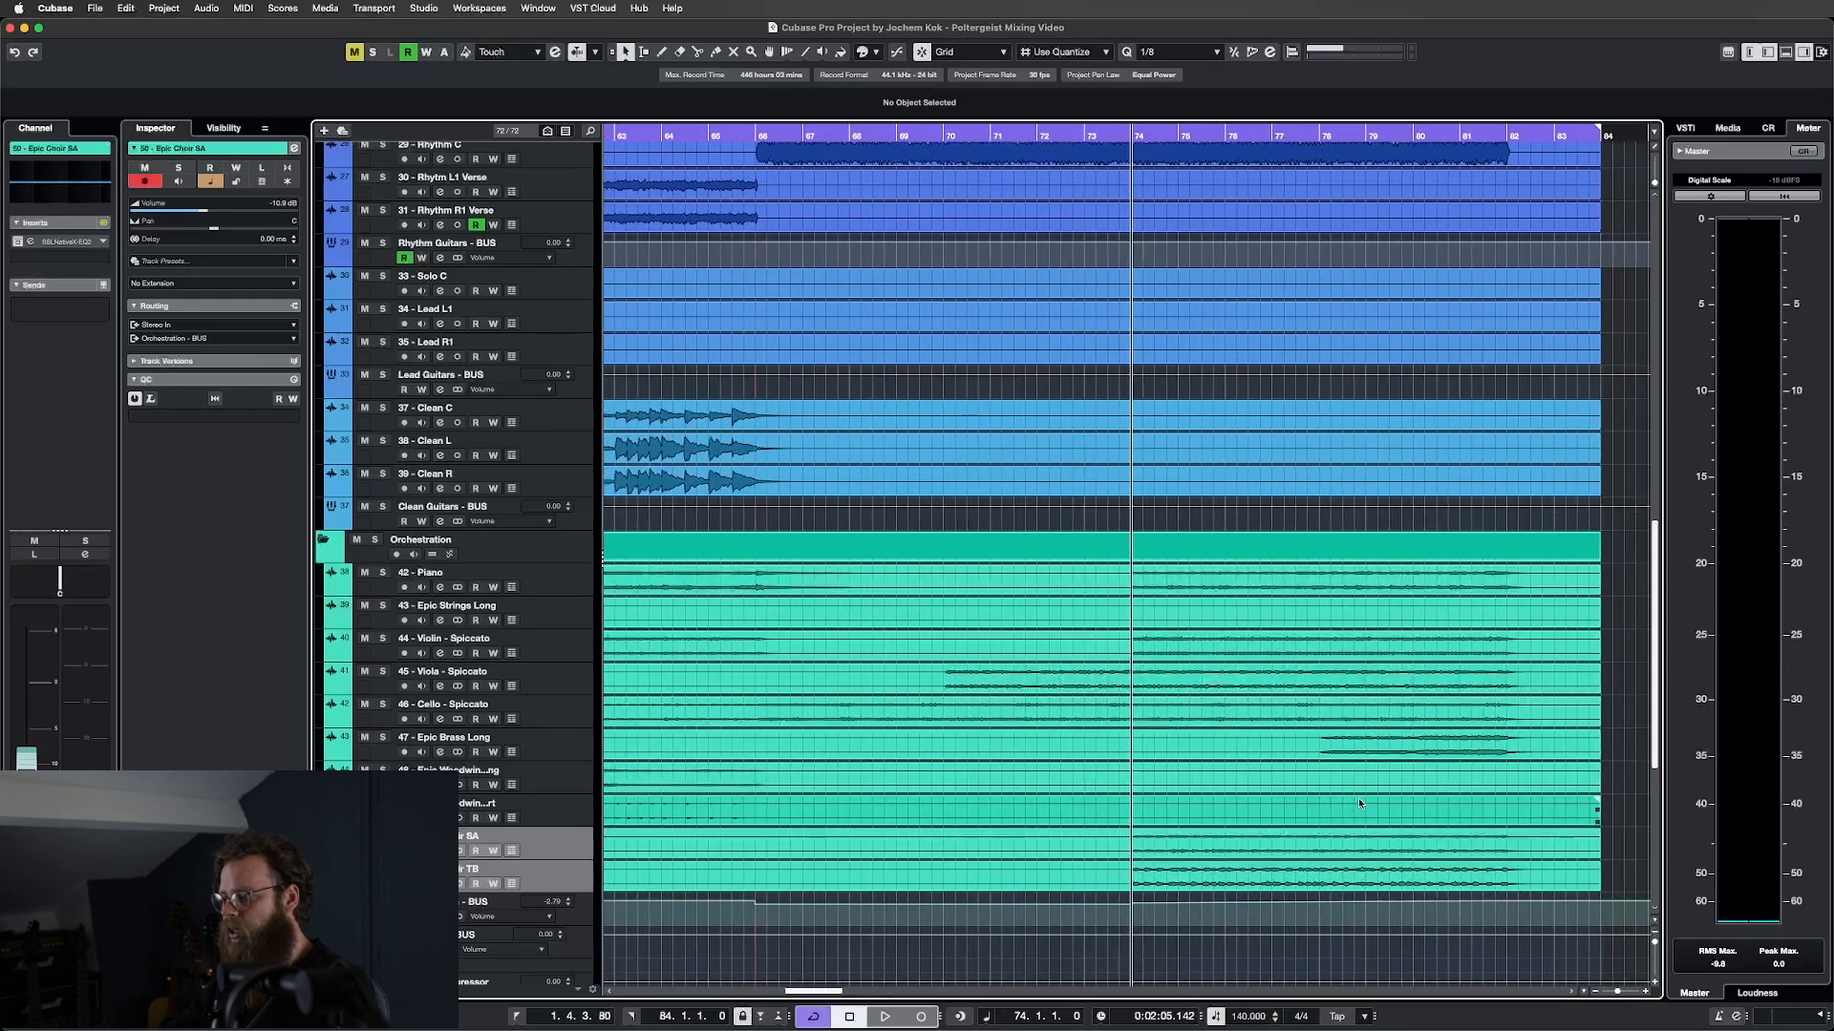
# Solo both choir channels in MixConsole and listen before stopping playback.
pyautogui.press('F3')
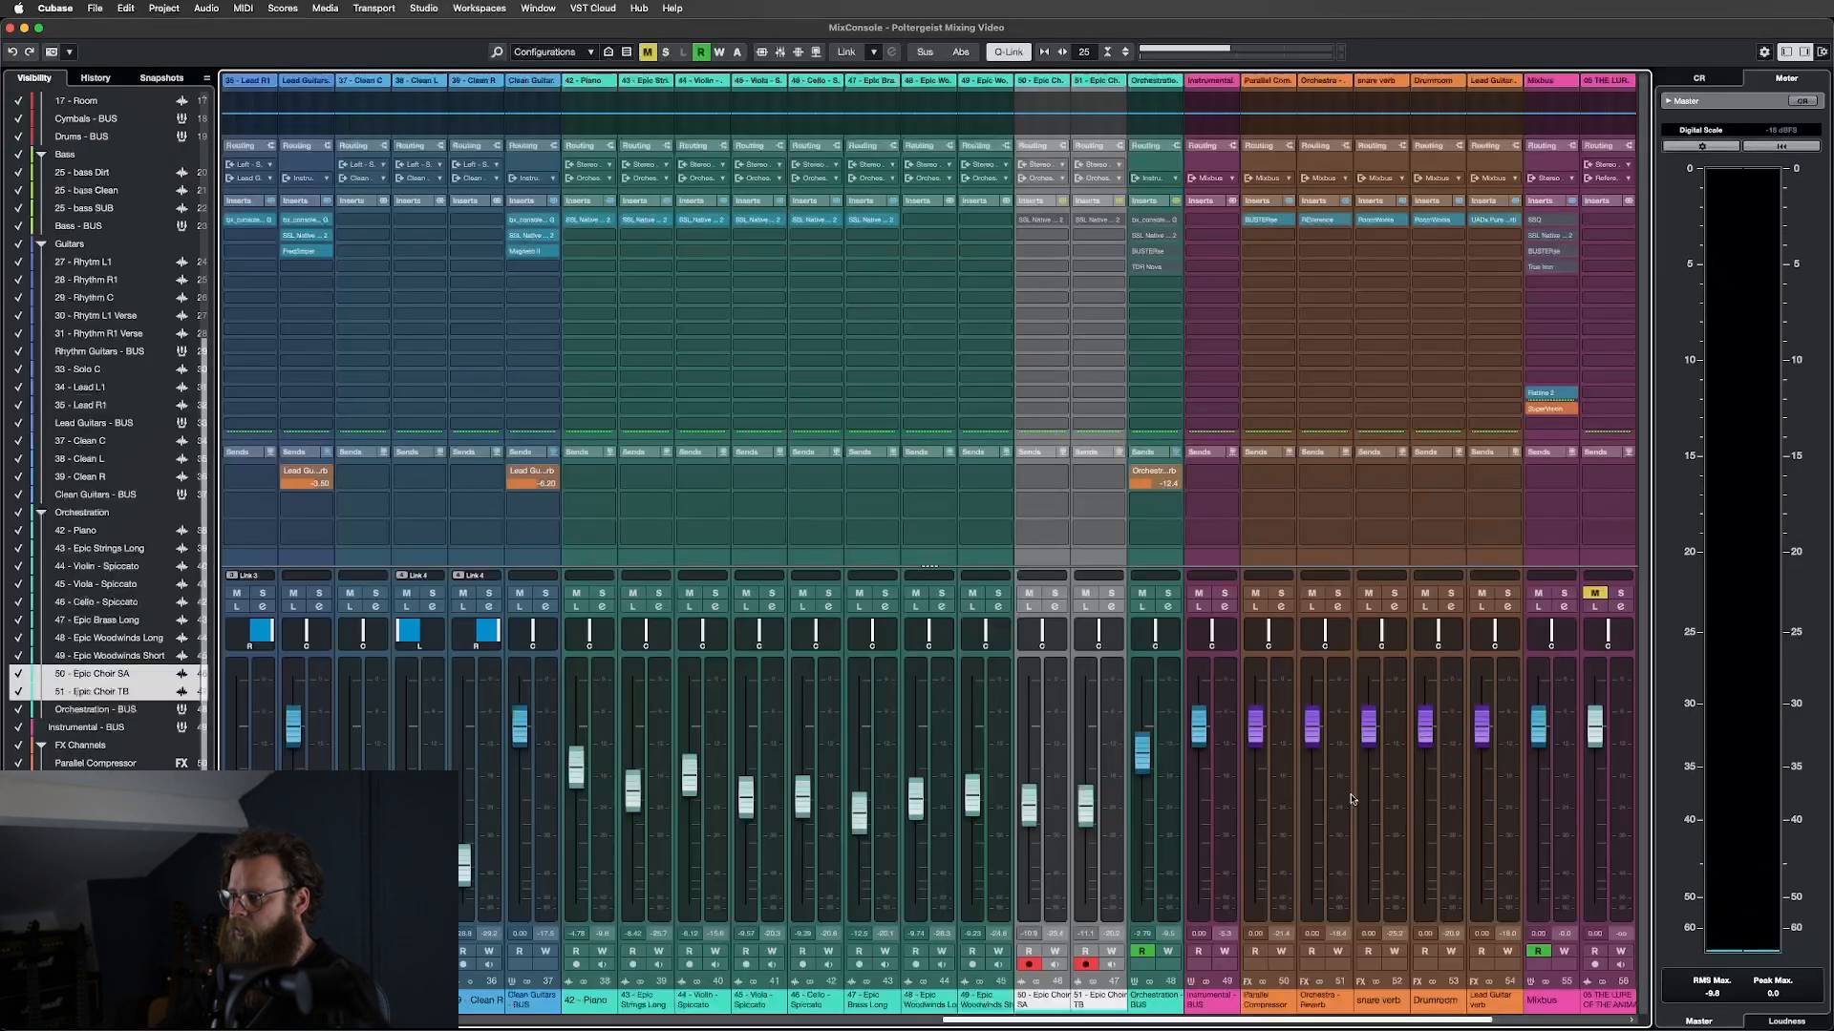
pyautogui.click(1109, 593)
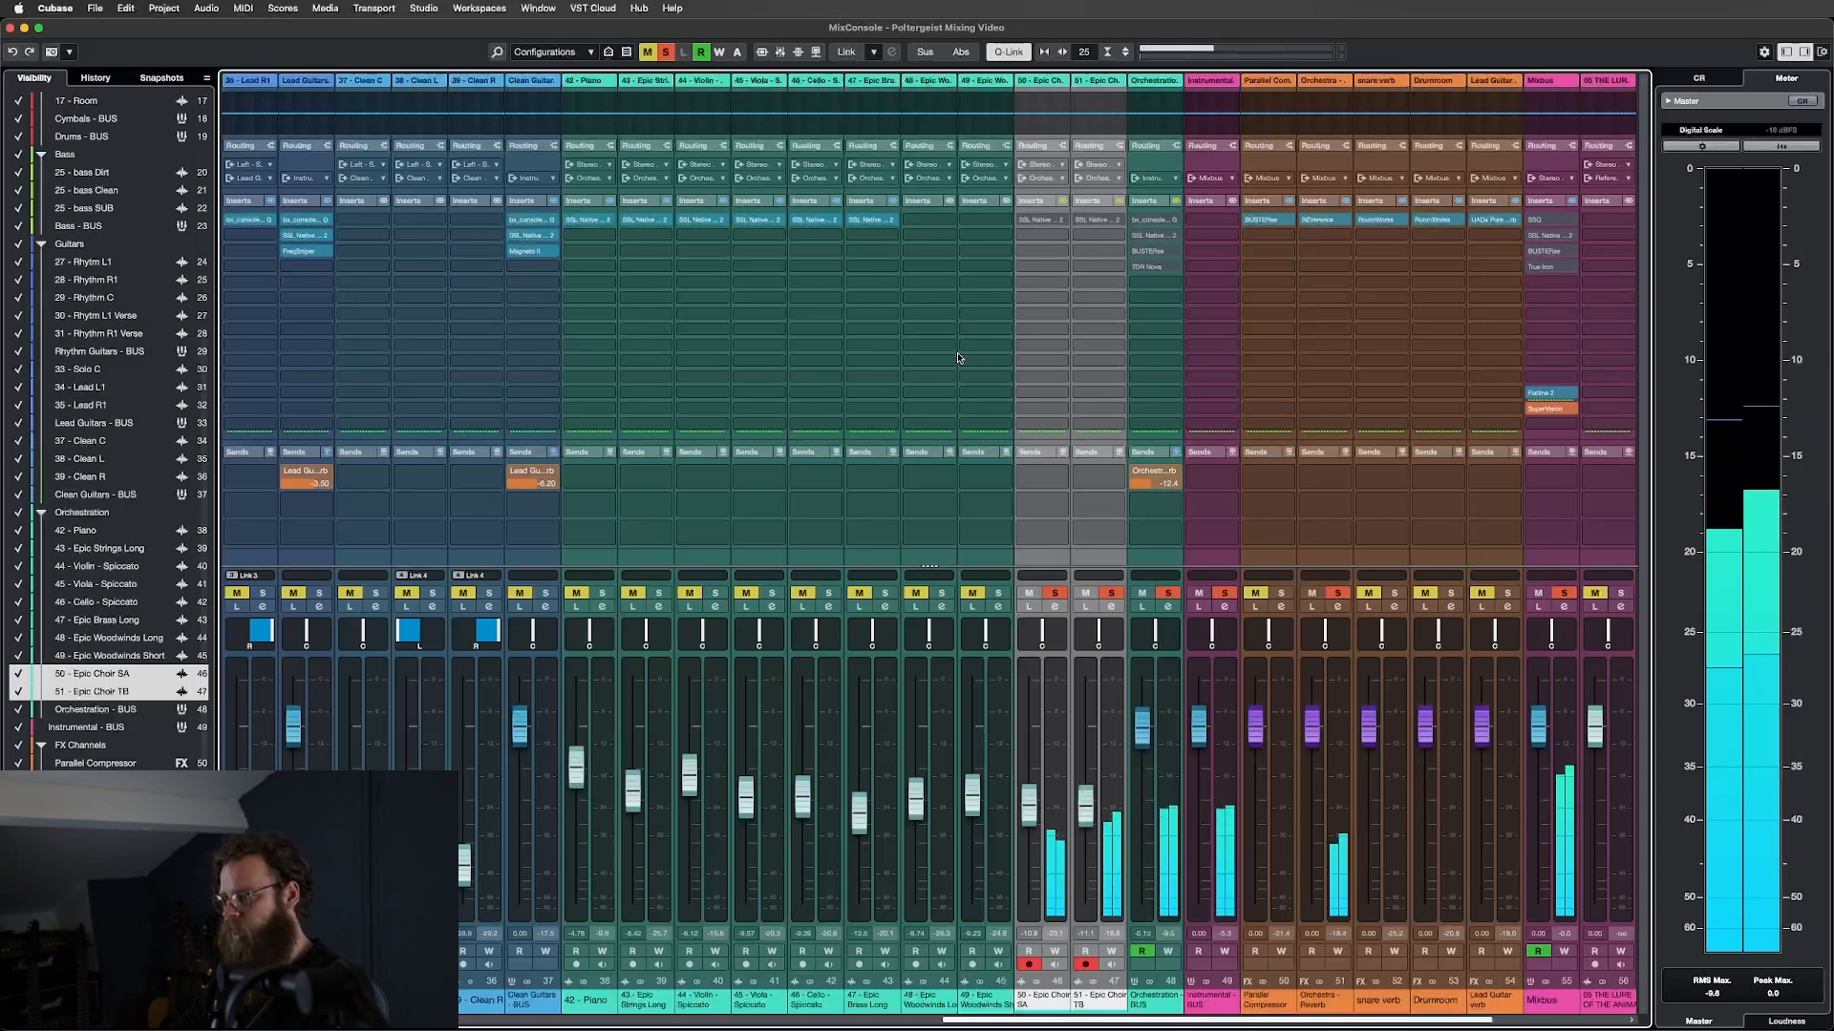
pyautogui.press('space')
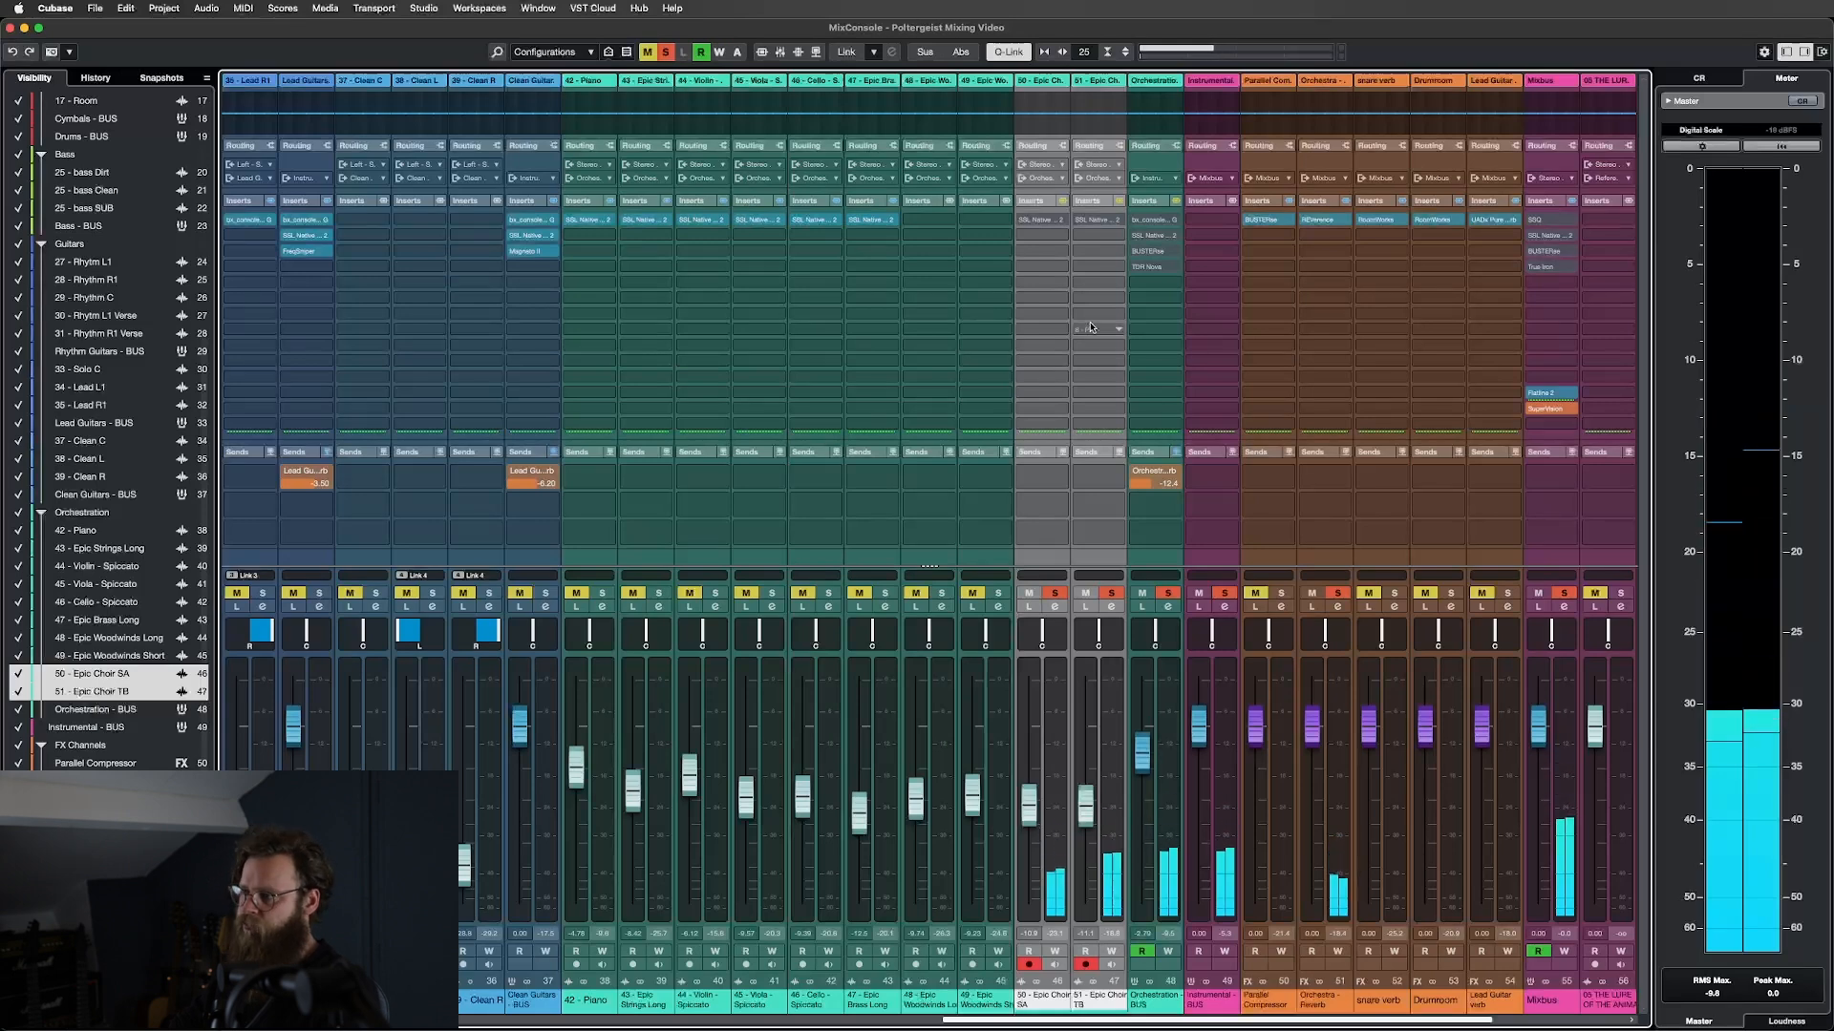
# Open both choir channels' X-EQ 2 editors and place them side by side.
pyautogui.click(1040, 221)
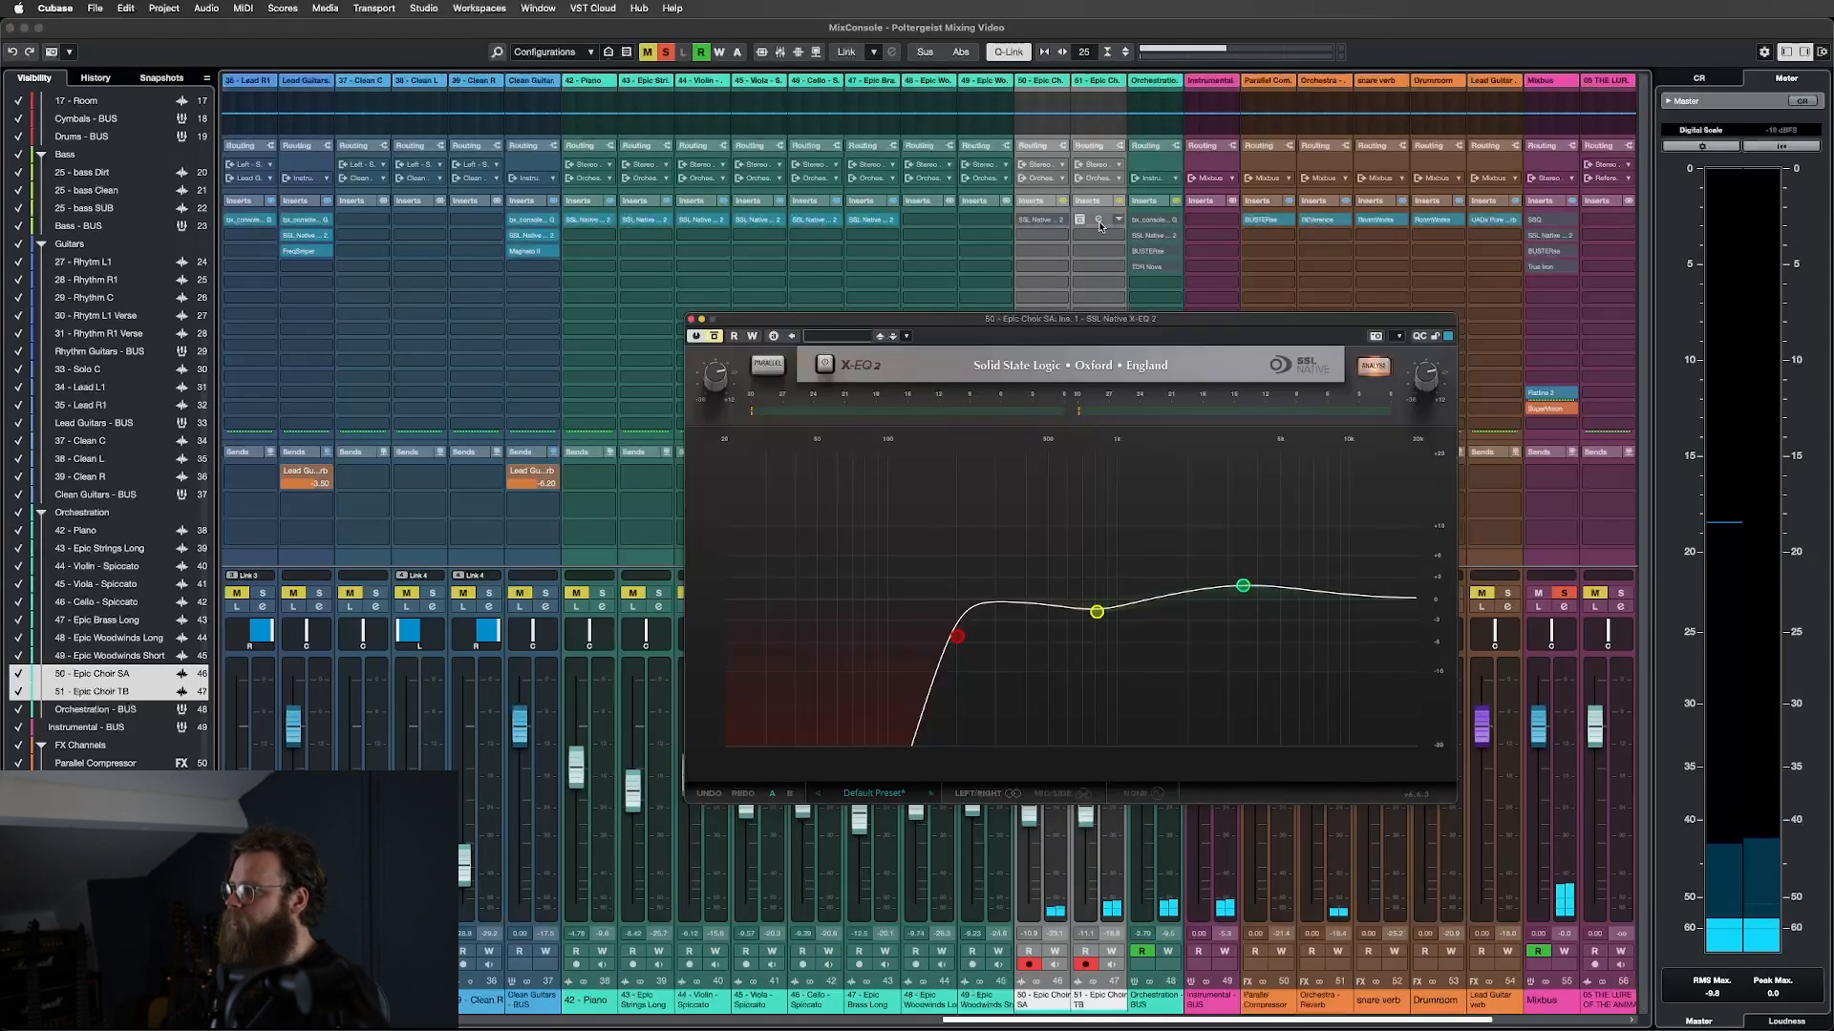
pyautogui.click(1098, 221)
pyautogui.moveTo(1059, 321); pyautogui.dragTo(488, 301)
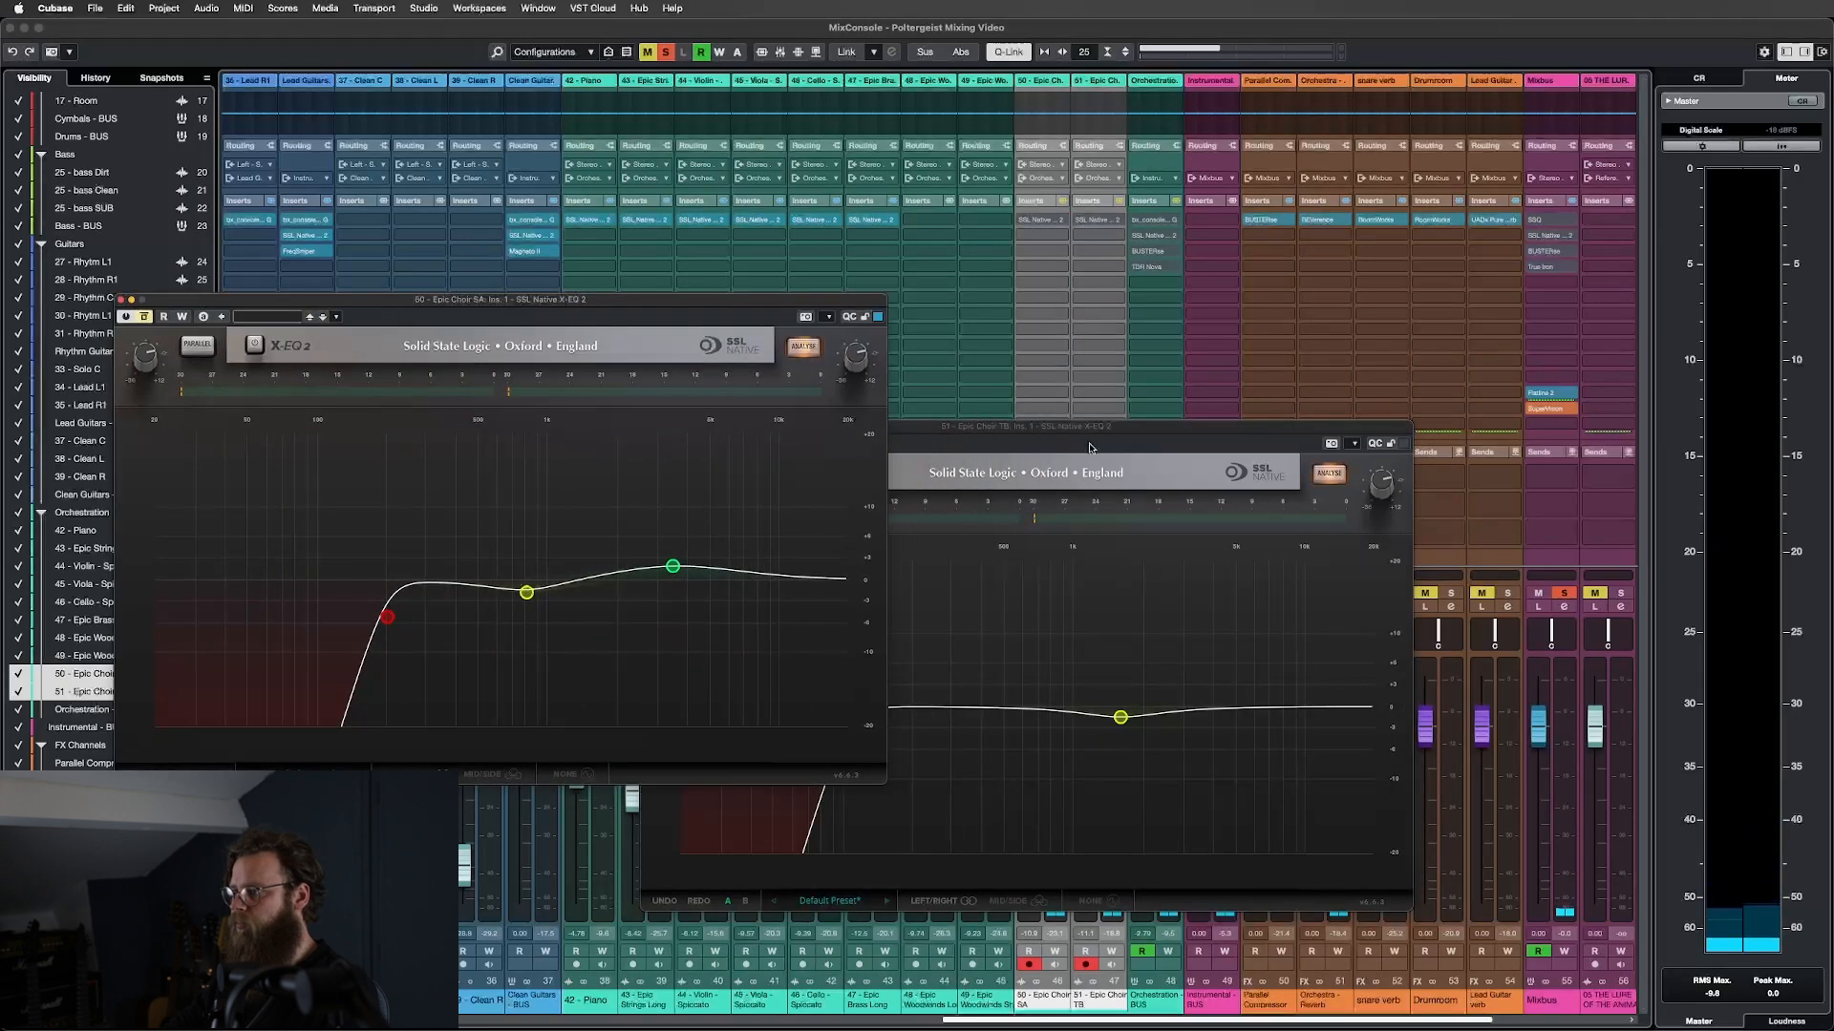
pyautogui.click(1094, 431)
pyautogui.moveTo(1094, 432); pyautogui.dragTo(1316, 306)
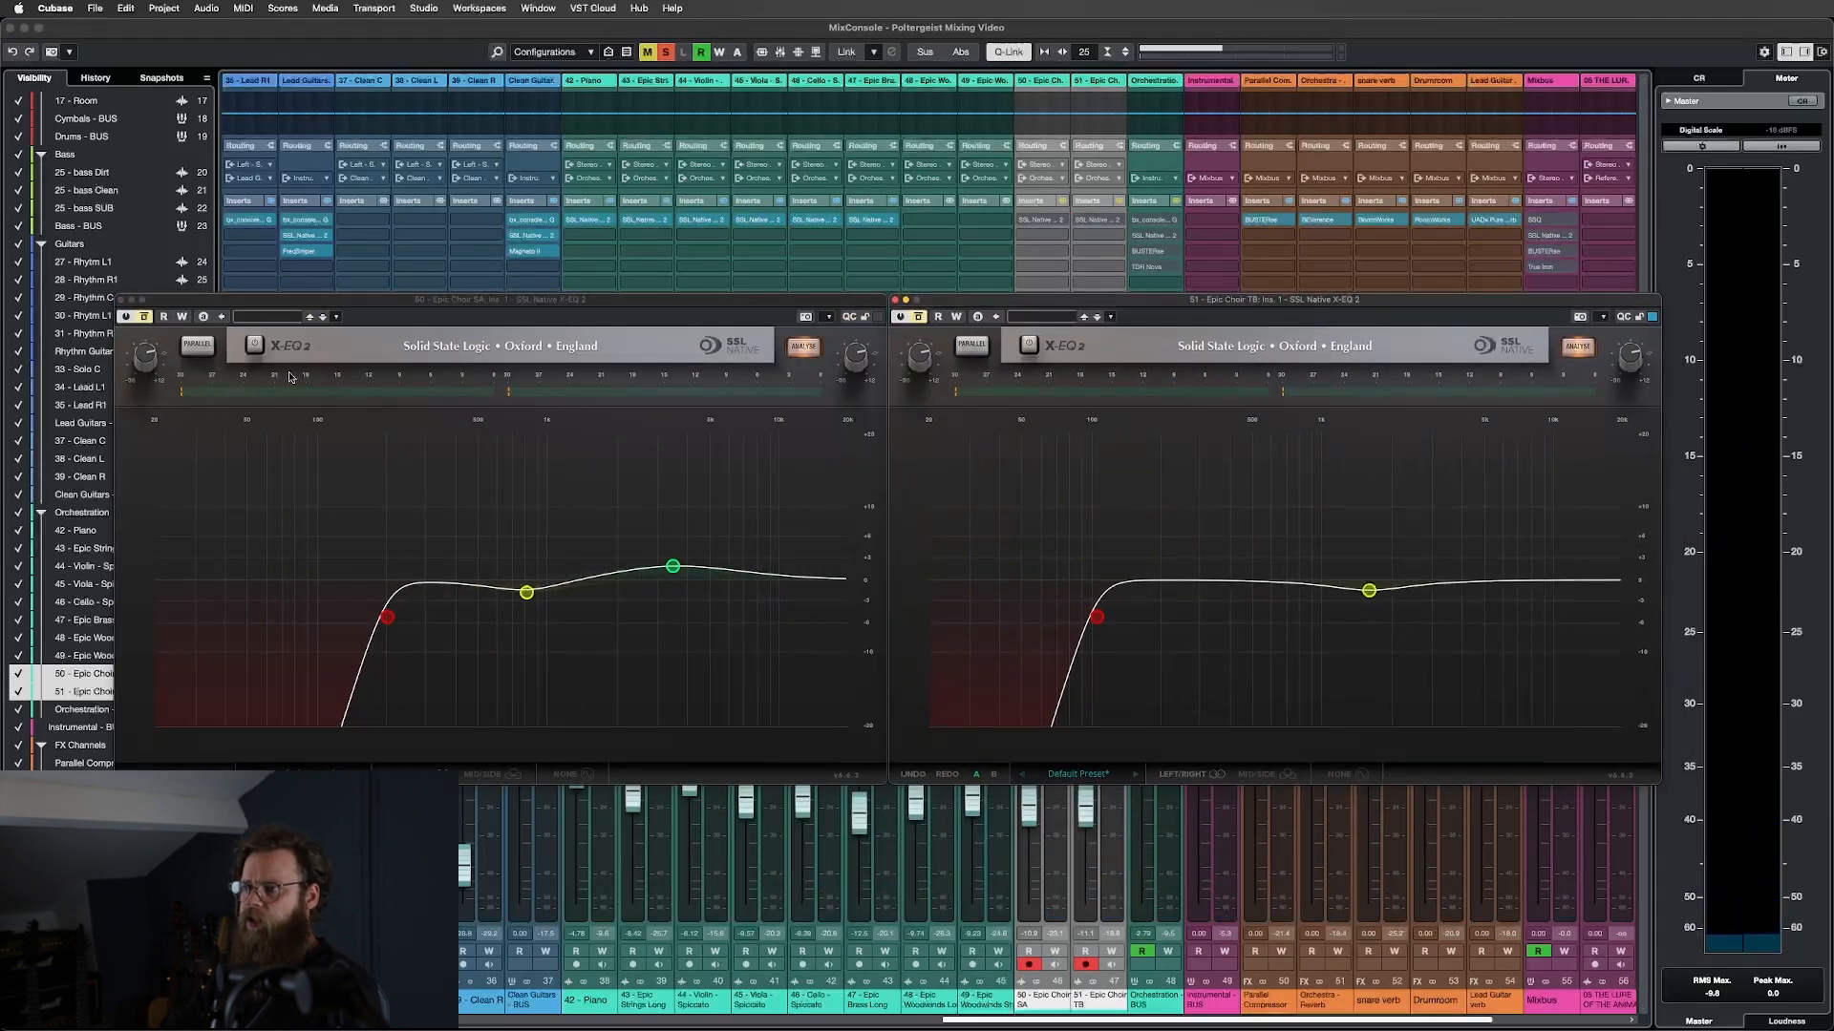
# Inspect the choir EQ curves, including TB's high-pass filter type and 1.62 kHz mid band.
pyautogui.click(537, 299)
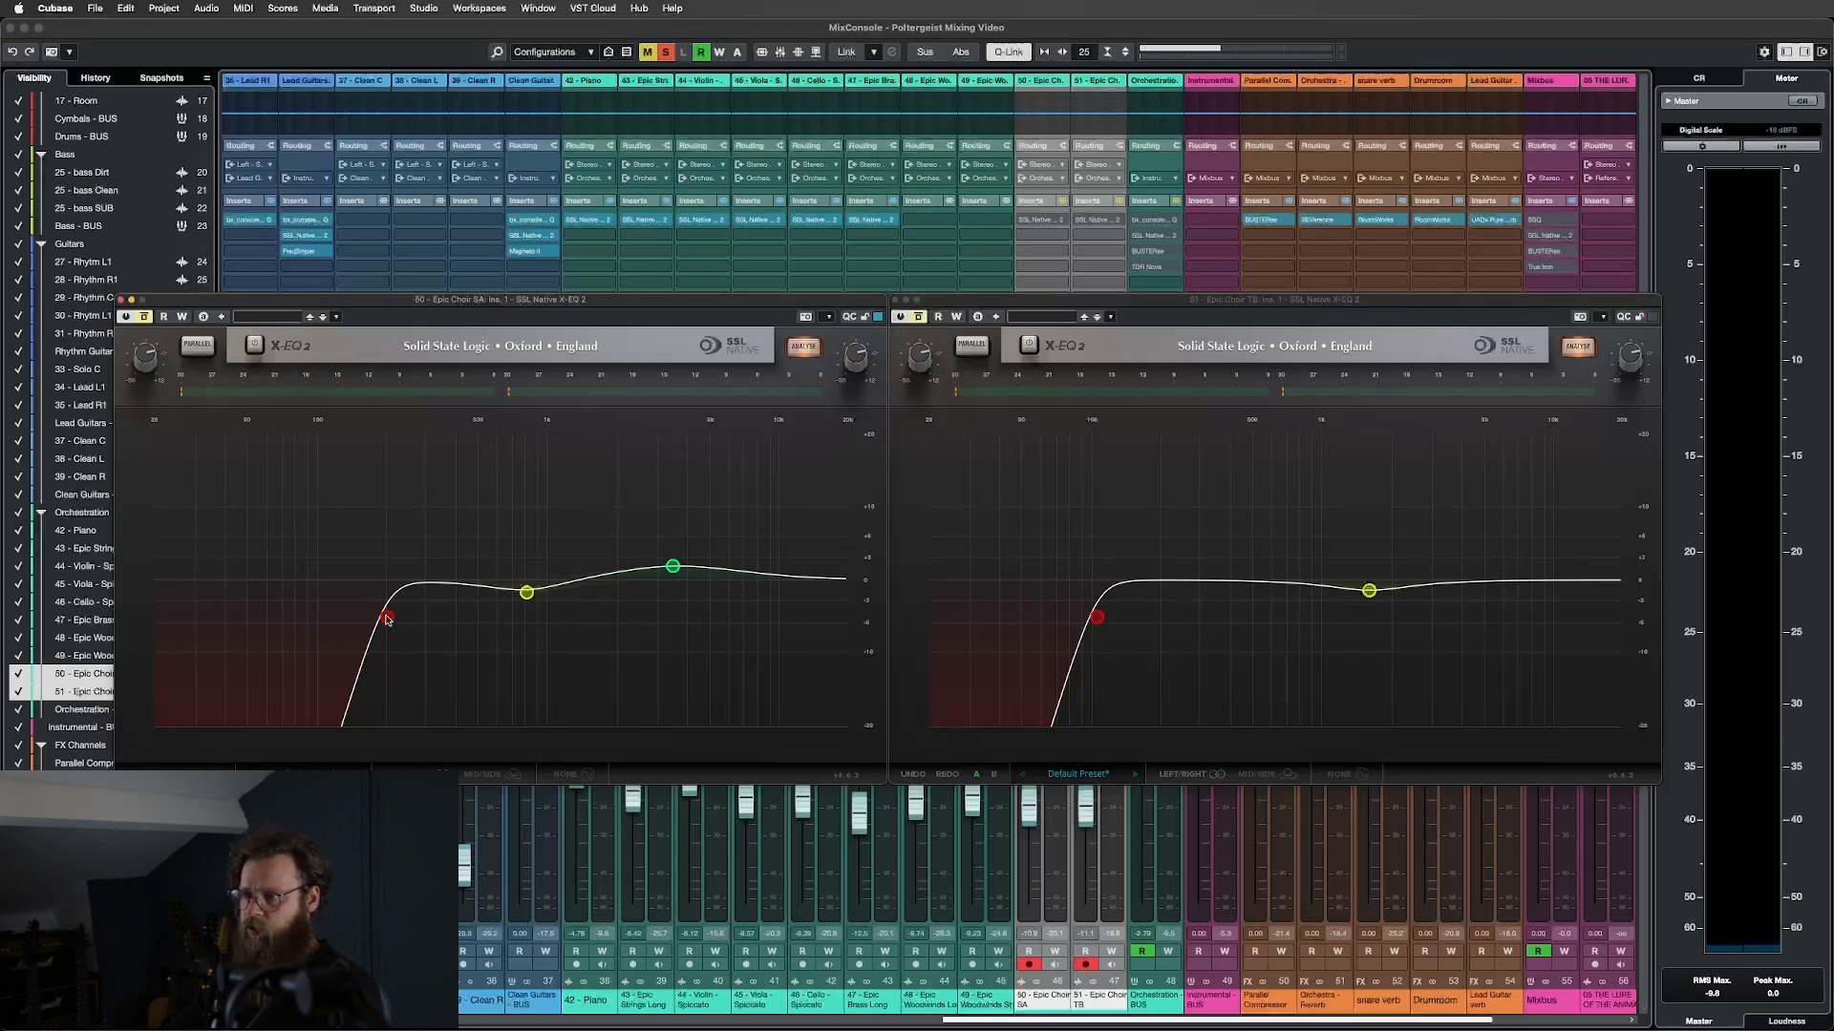
pyautogui.moveTo(388, 621)
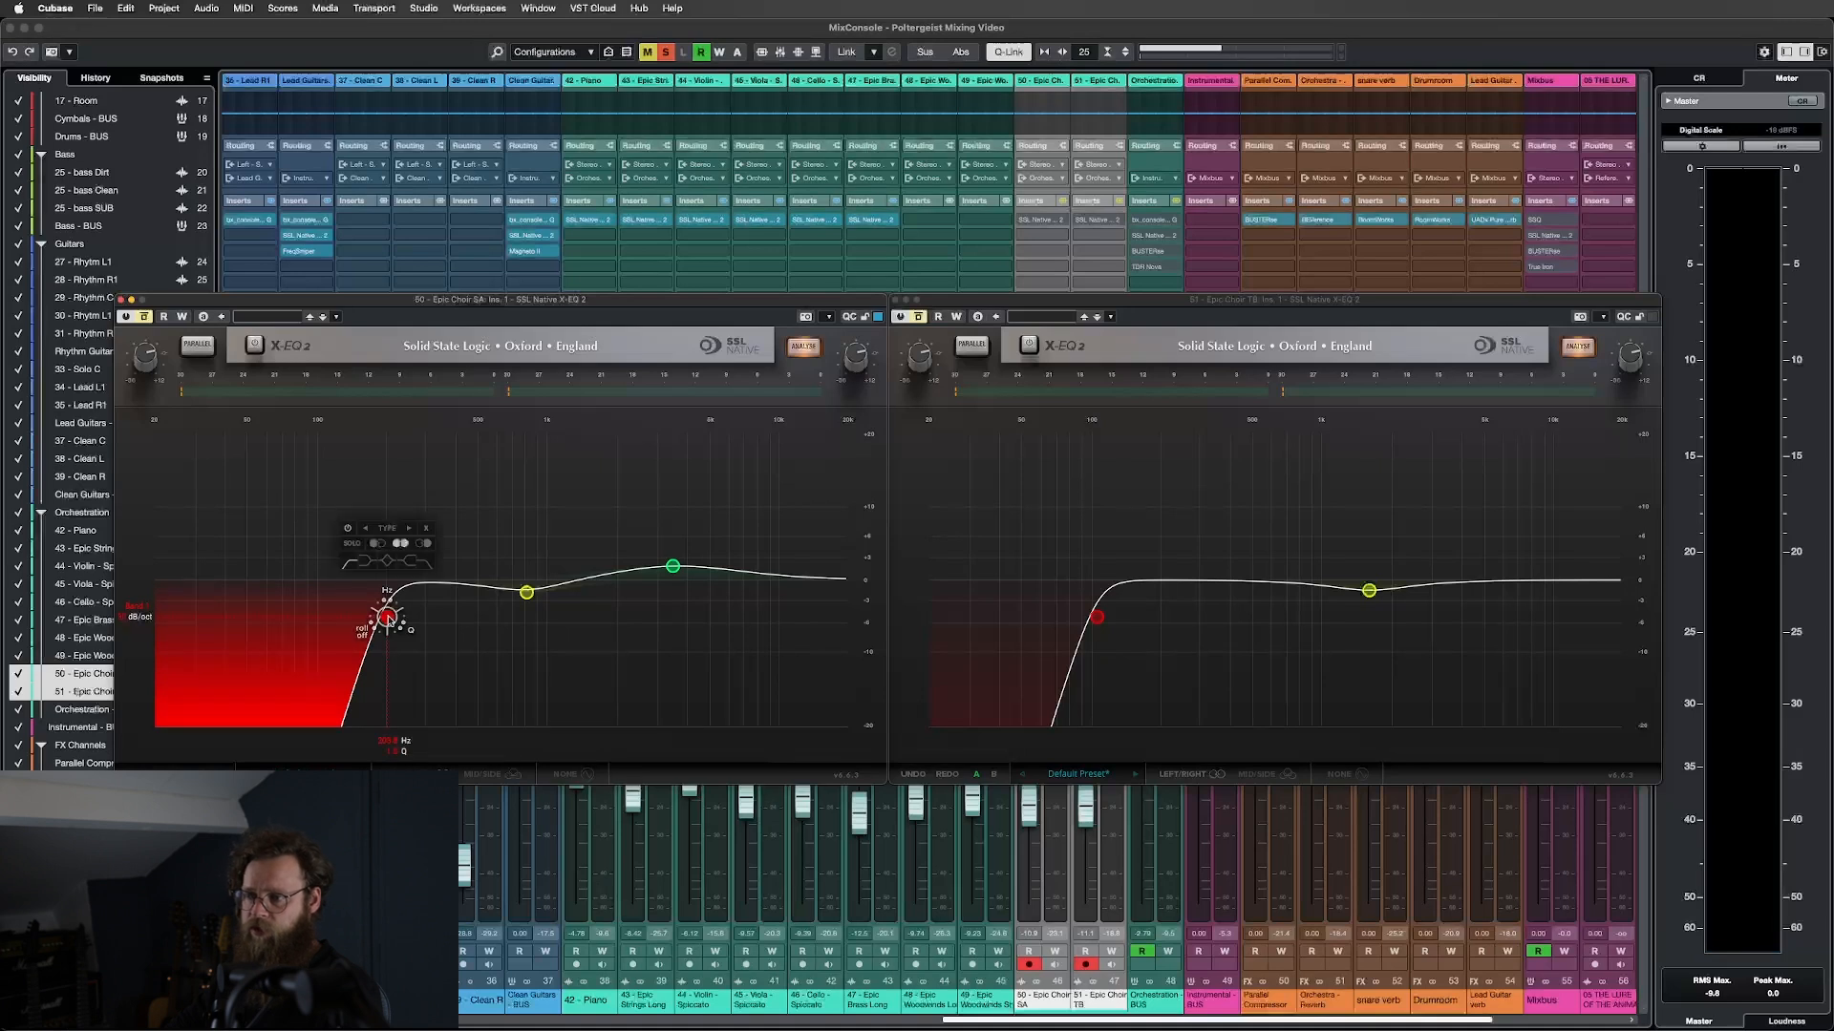
pyautogui.moveTo(528, 594)
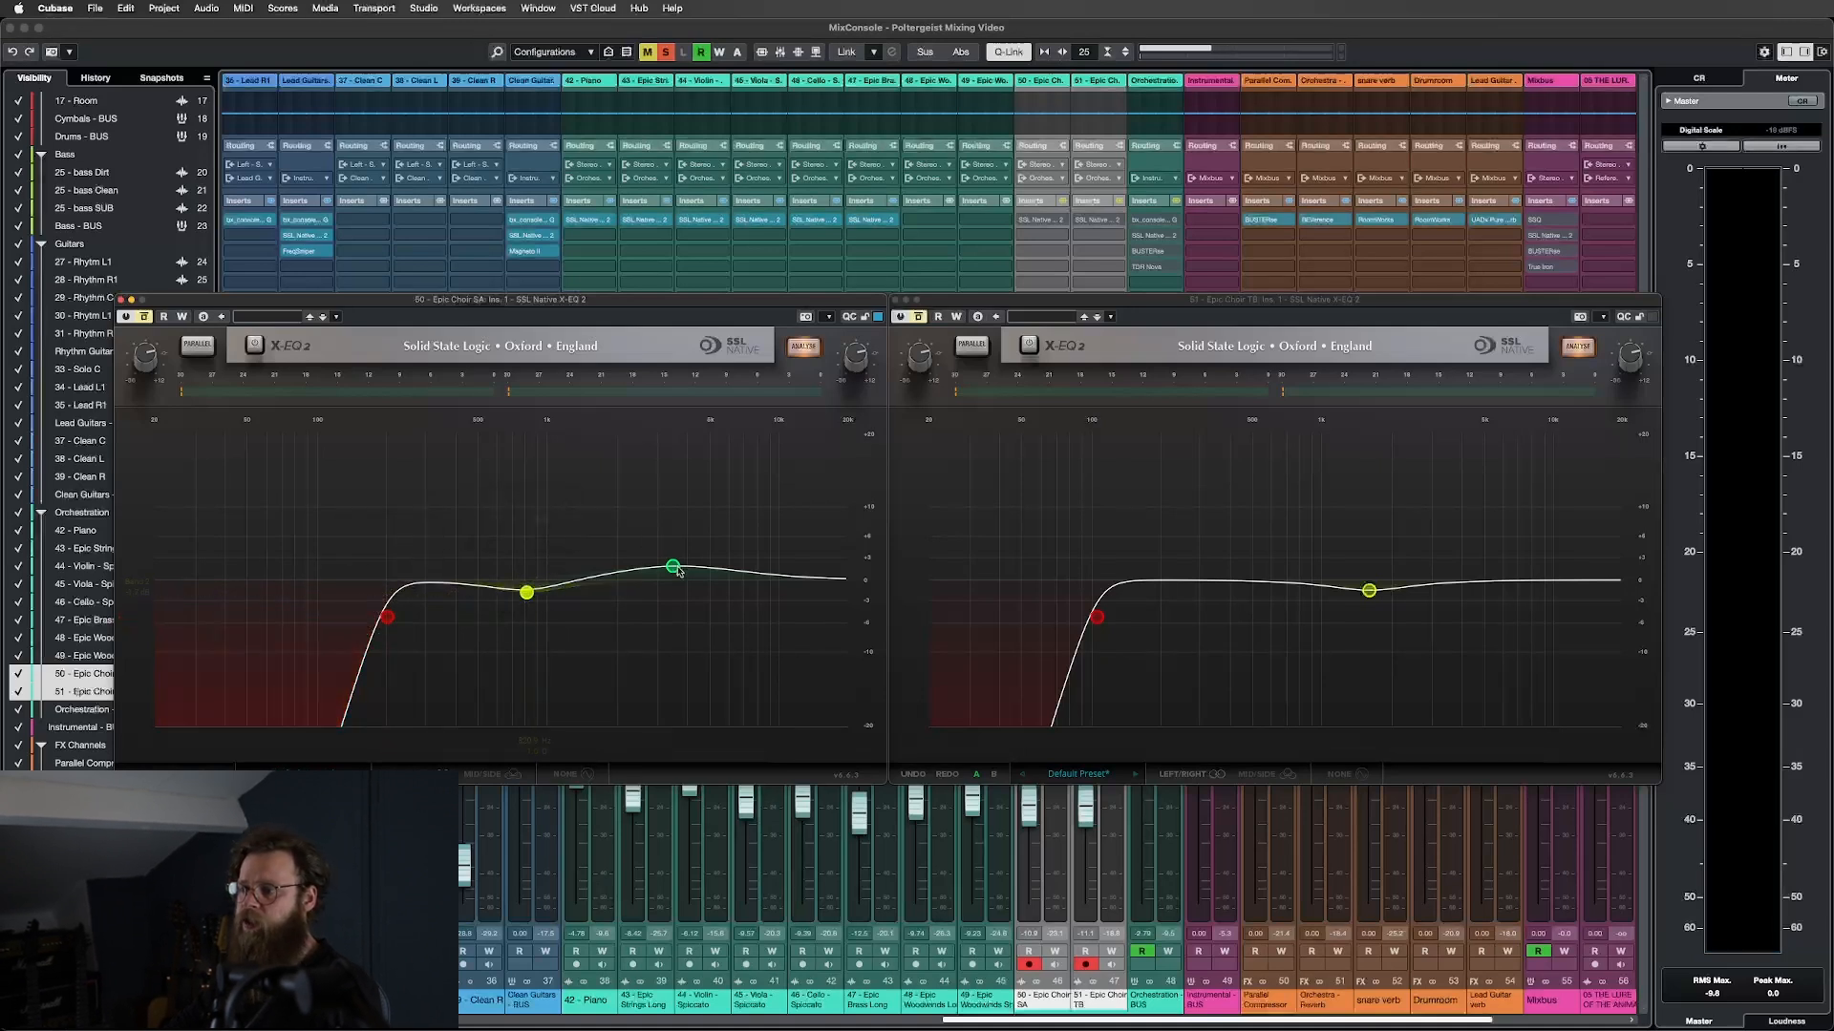
pyautogui.moveTo(676, 569)
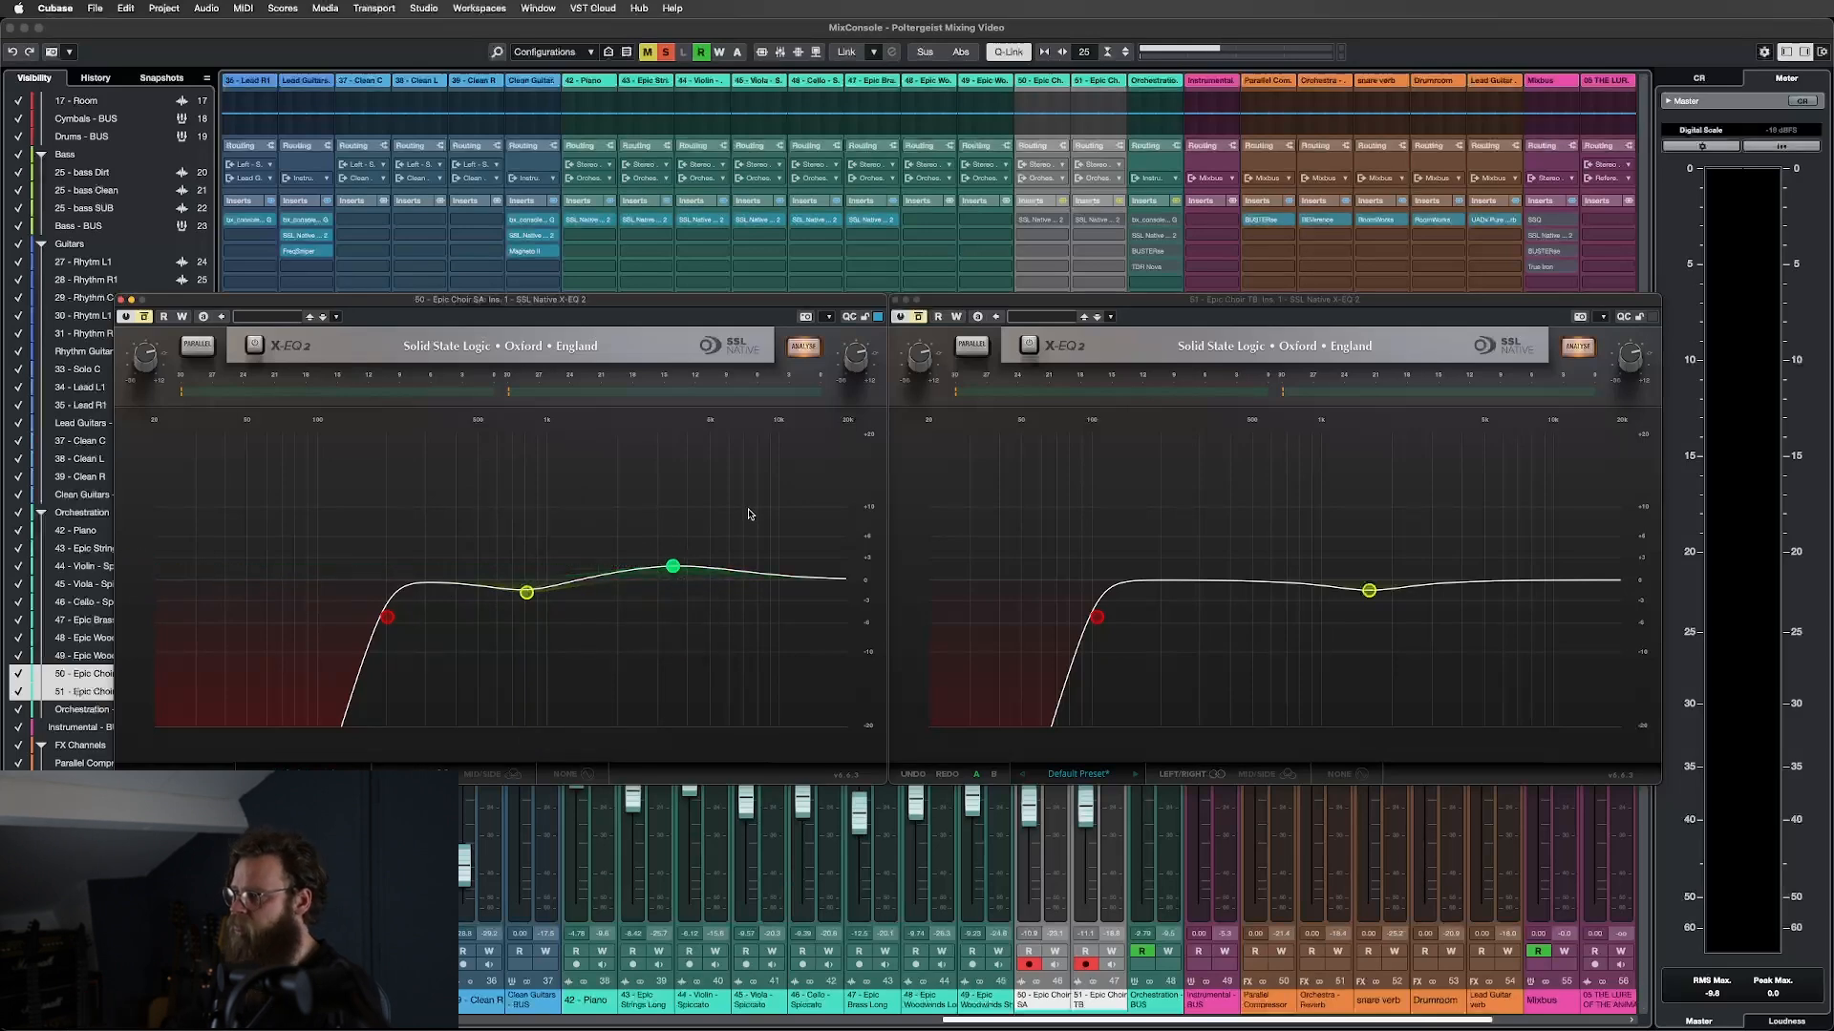
pyautogui.click(1099, 619)
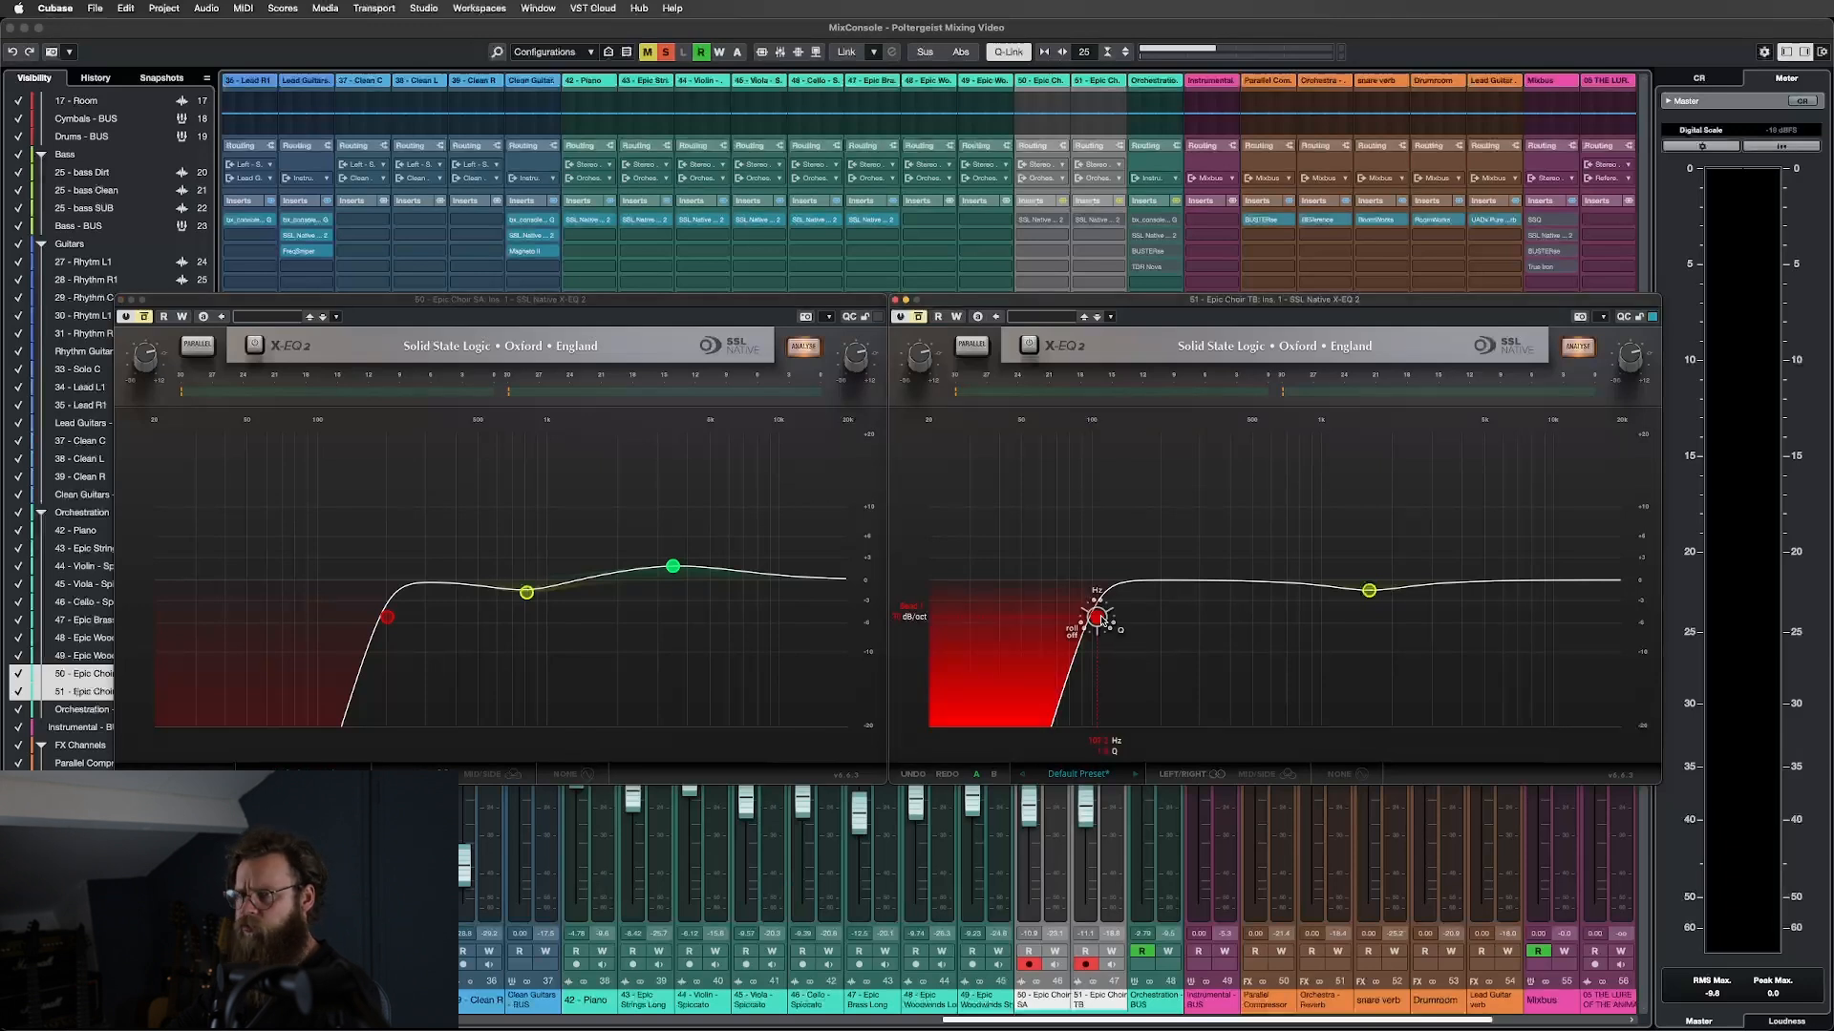
pyautogui.click(1101, 620)
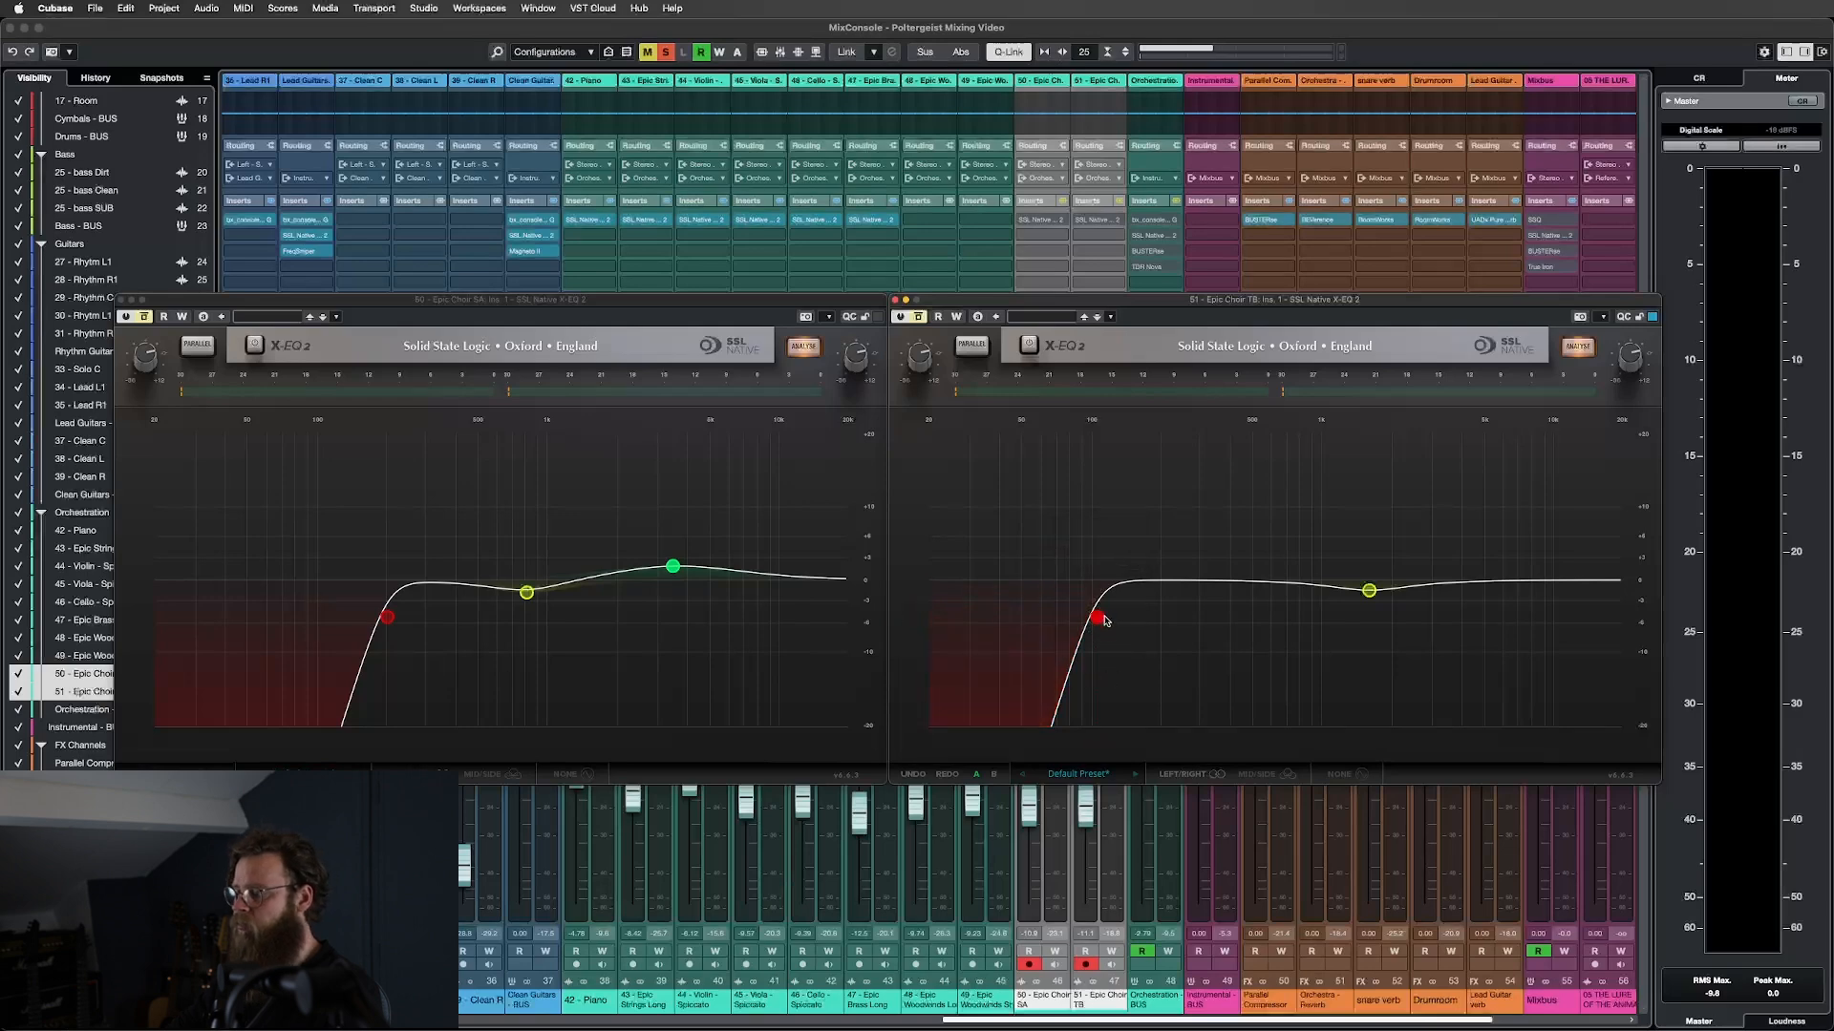
pyautogui.click(1370, 591)
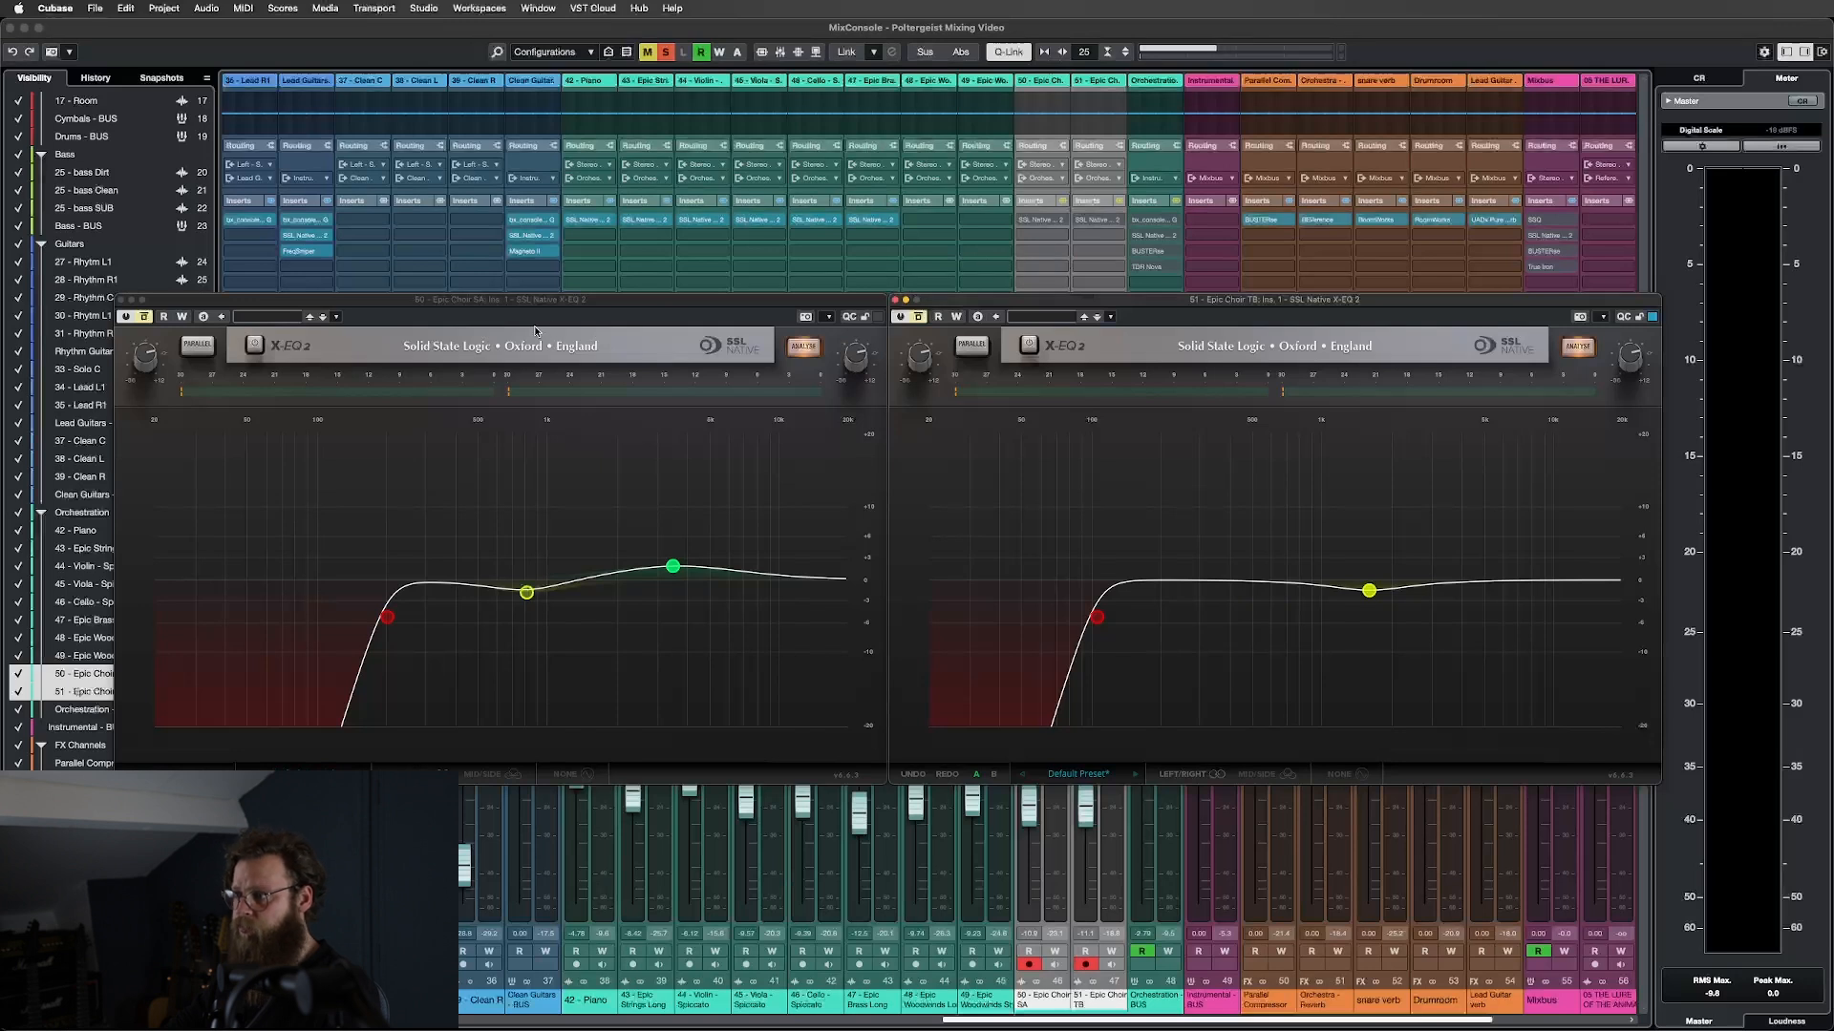
# Enable both choir X-EQ 2 inserts during playback, A/B against bypass, and close the SA editor.
pyautogui.press('space')
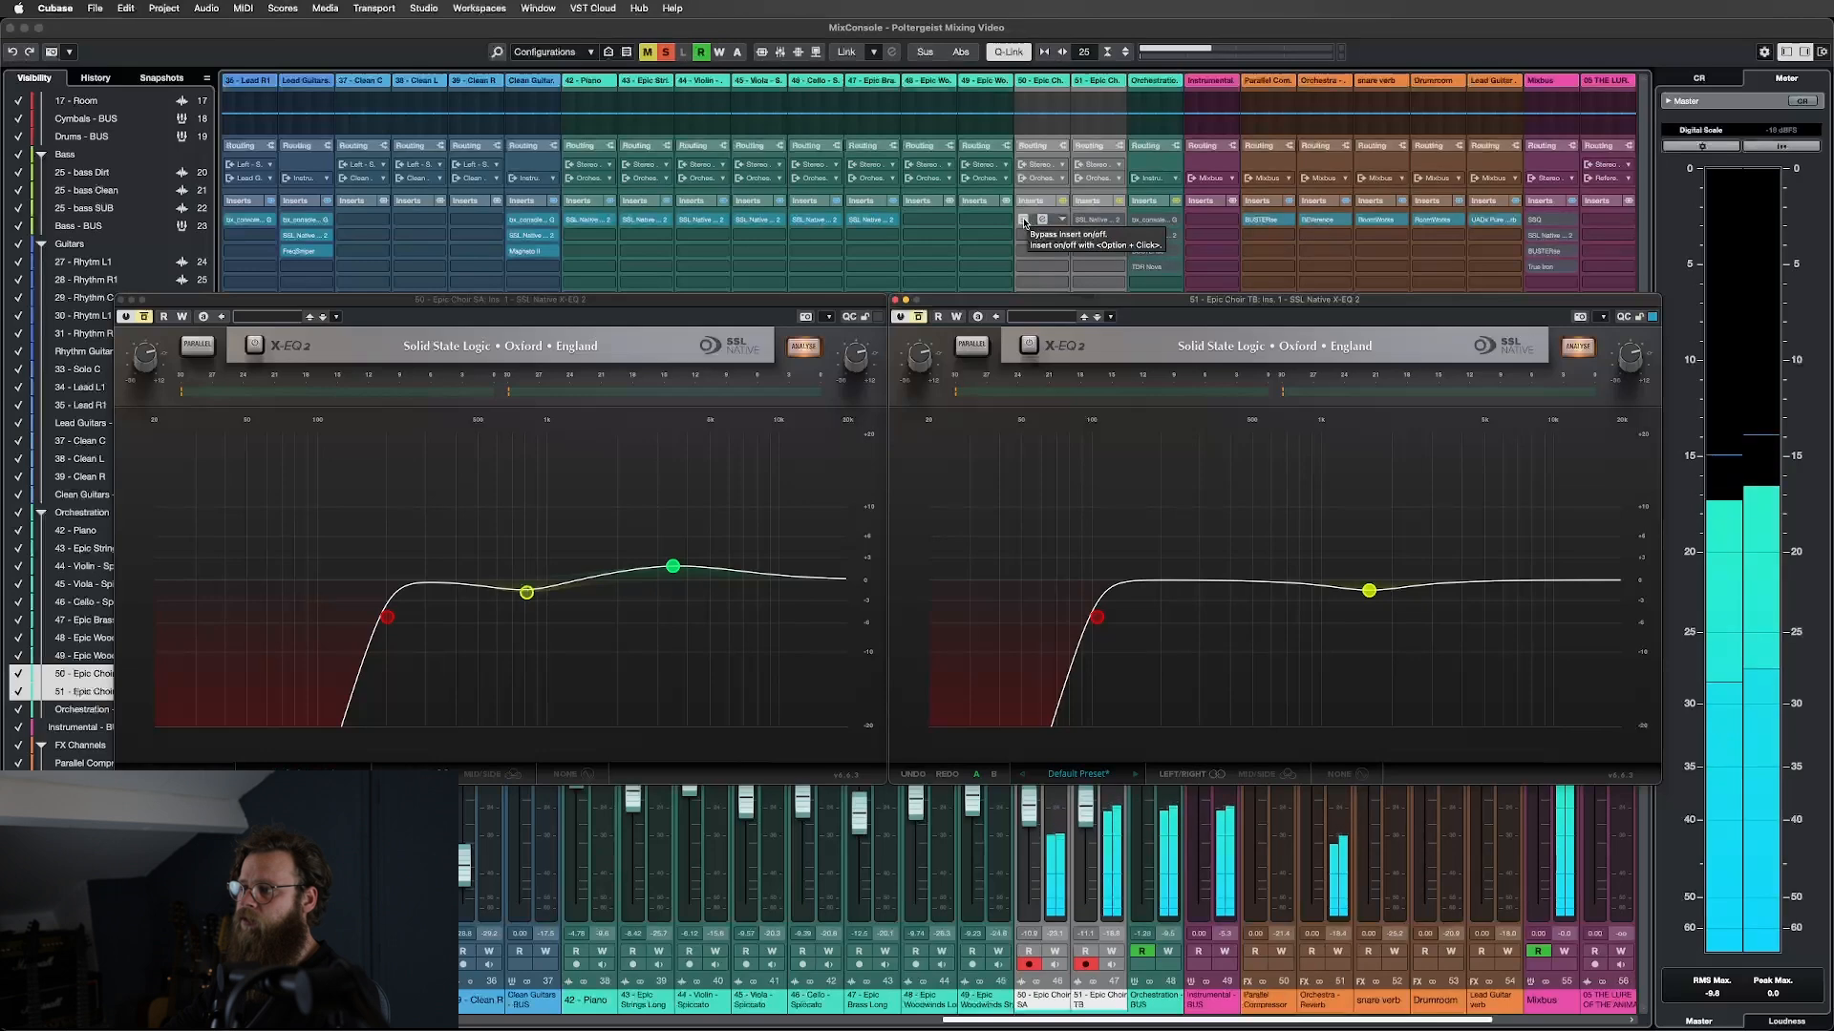
pyautogui.click(1023, 220)
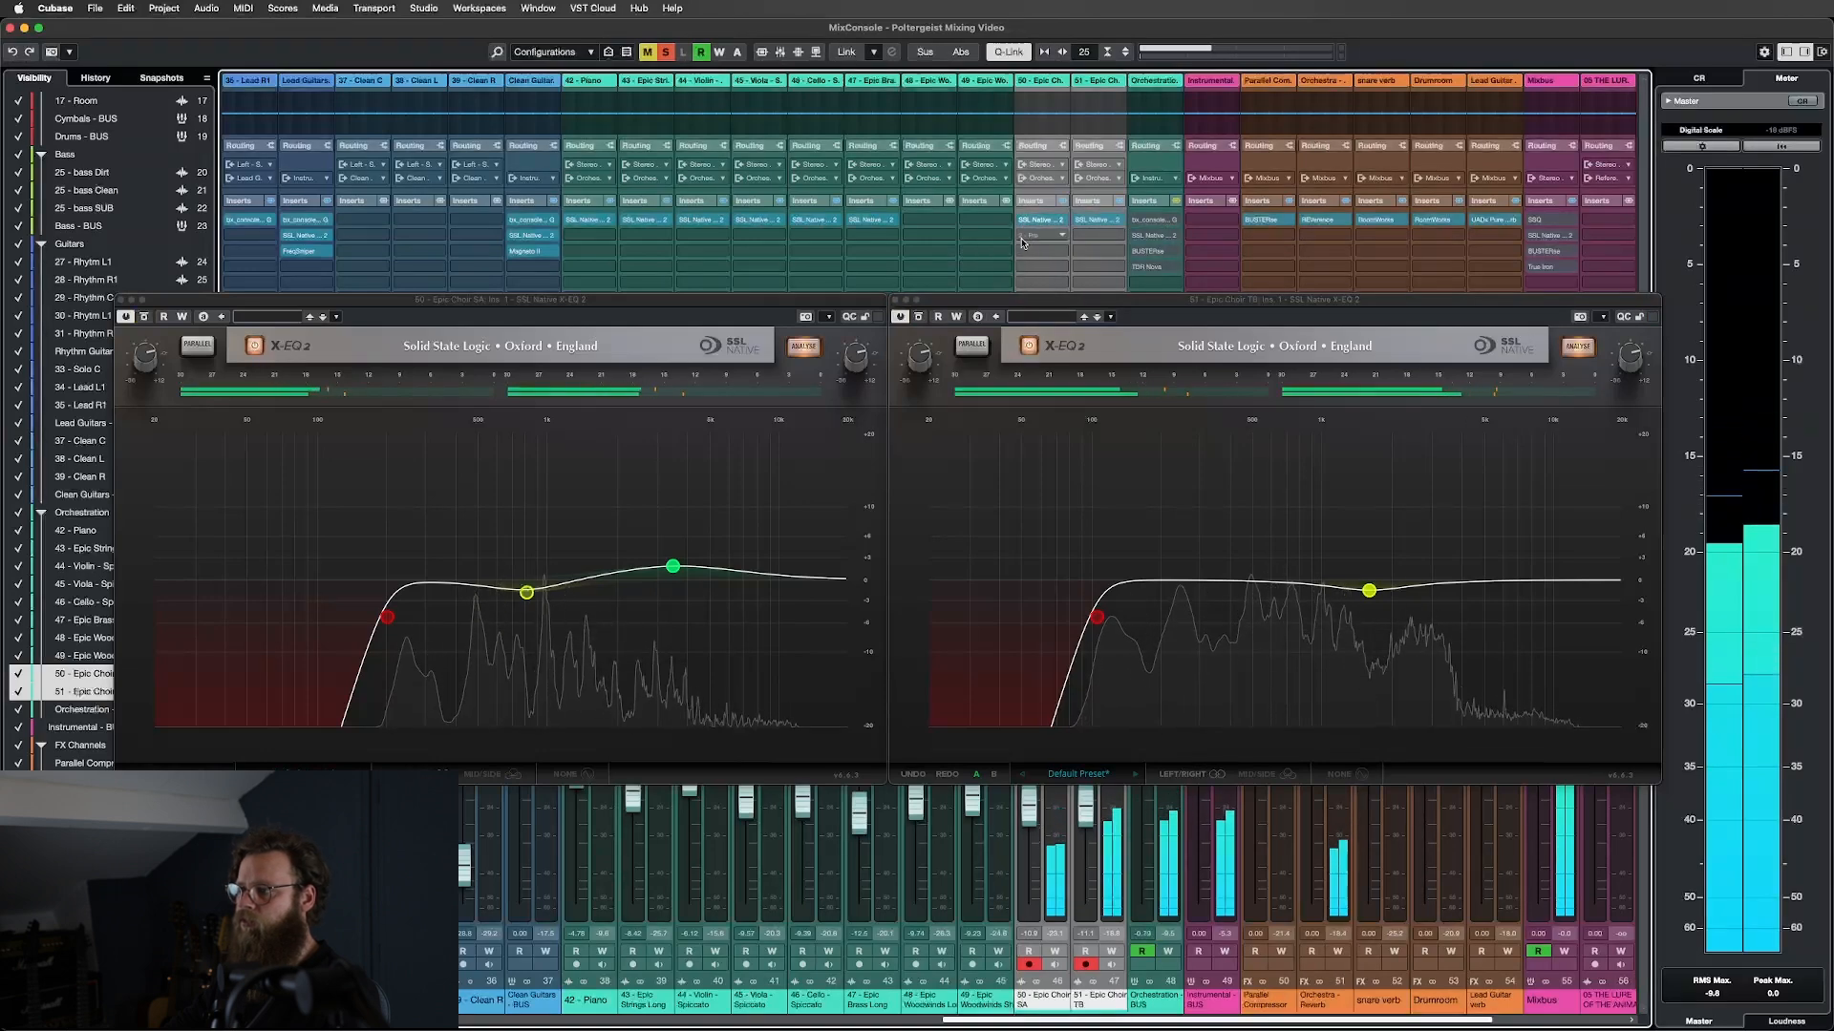
pyautogui.click(1024, 220)
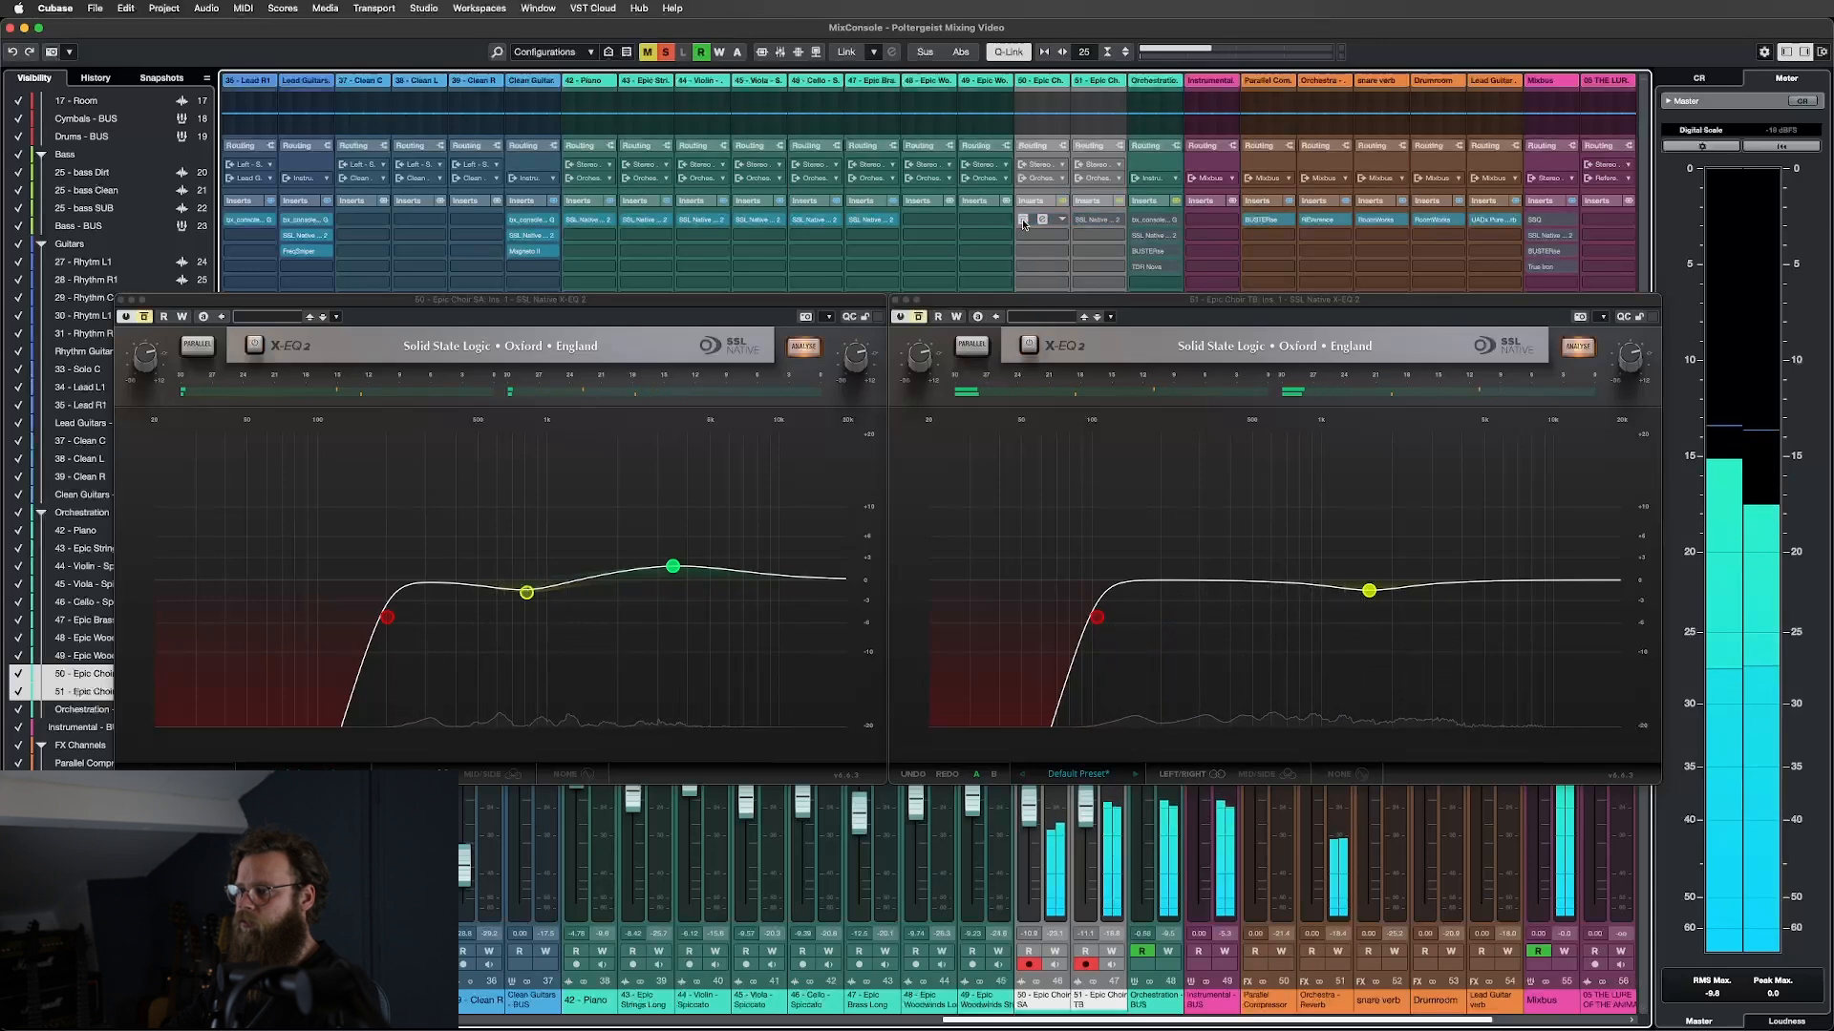
pyautogui.click(1022, 220)
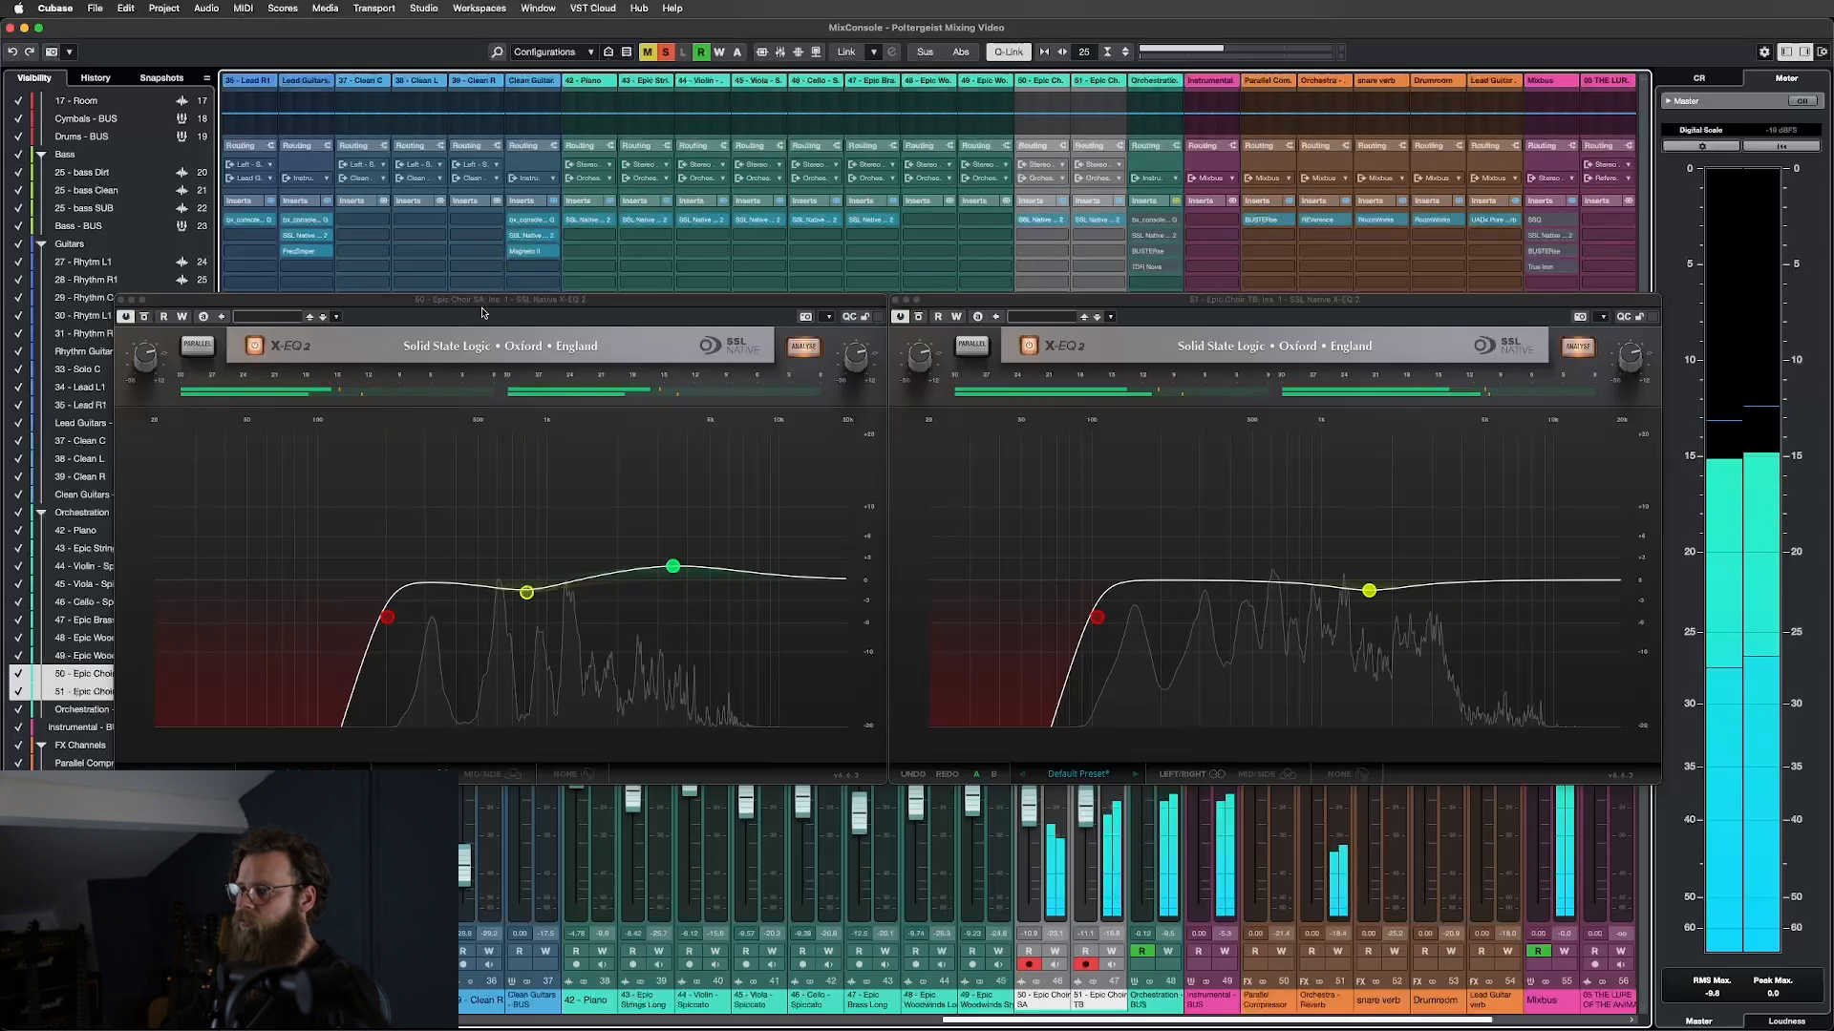
pyautogui.click(121, 299)
# Close the TB editor, unsolo Epic Choir SA and TB, and solo the Orchestration BUS.
pyautogui.click(896, 300)
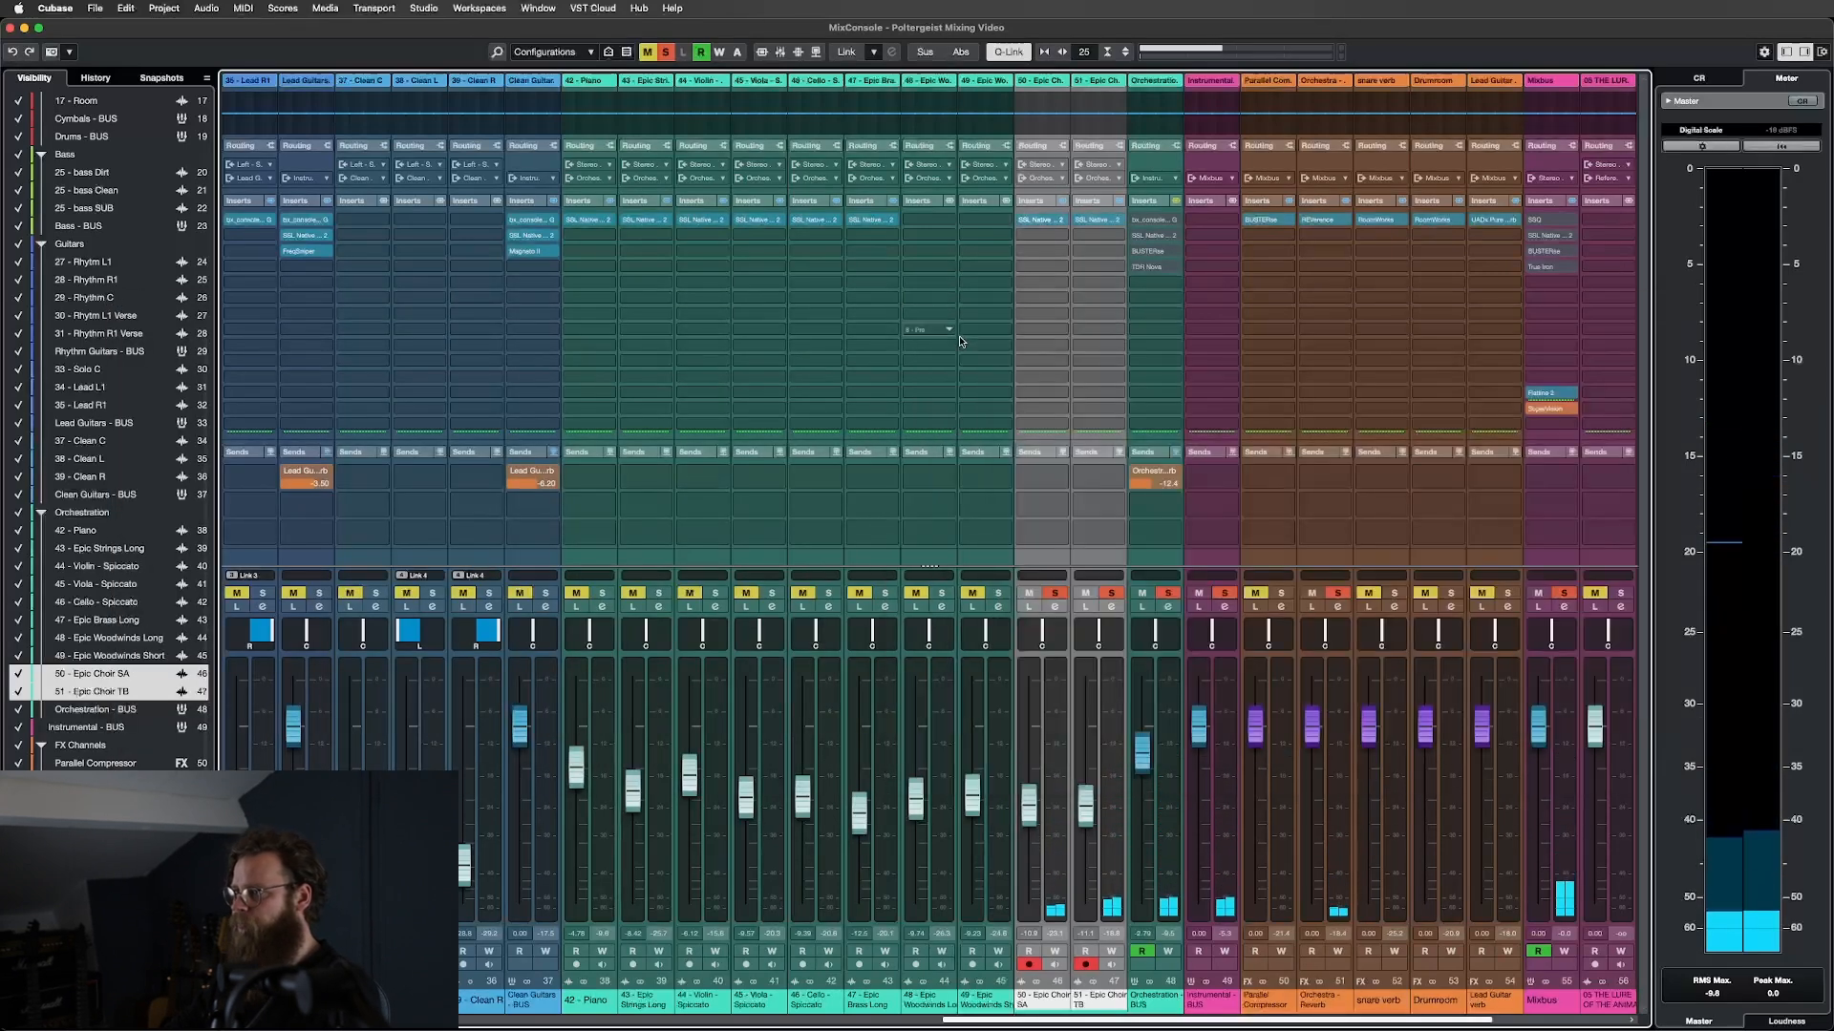
pyautogui.click(573, 545)
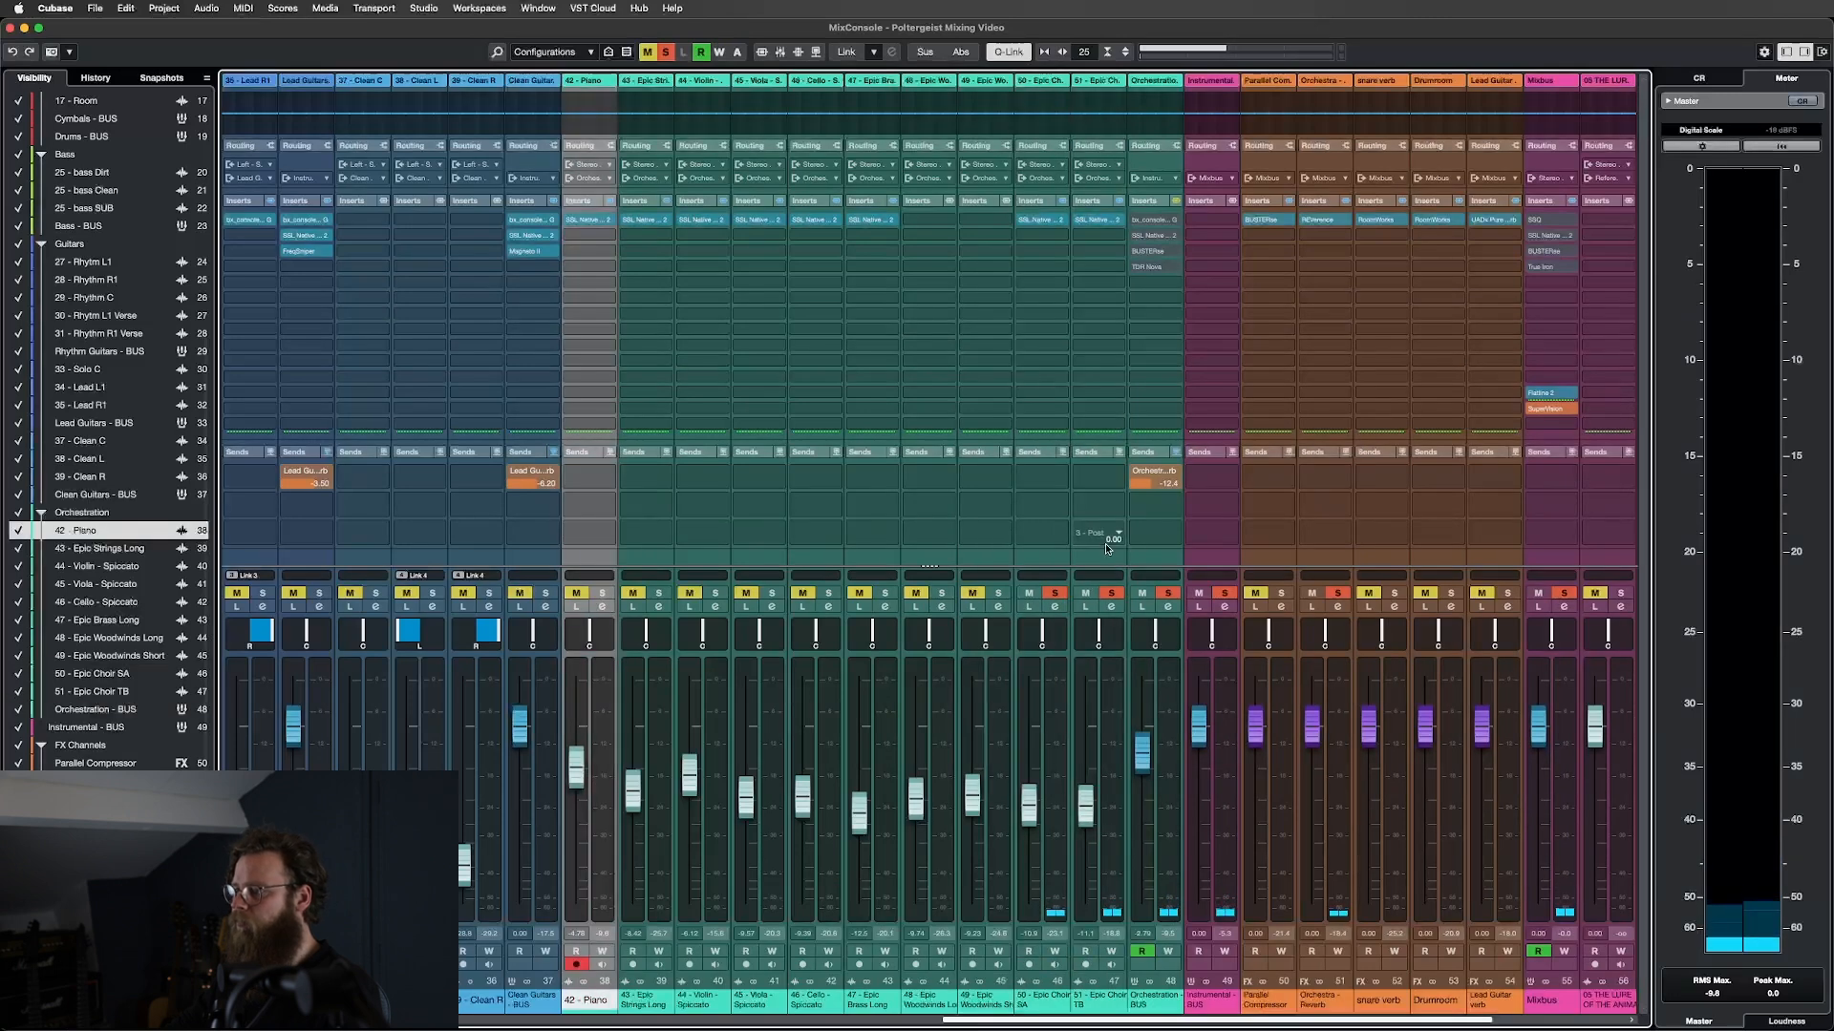
pyautogui.keyDown('shift'); pyautogui.click(1103, 559); pyautogui.keyUp('shift')
pyautogui.click(1043, 560)
pyautogui.keyDown('shift'); pyautogui.click(1102, 562); pyautogui.keyUp('shift')
pyautogui.press('s')
pyautogui.click(1161, 567)
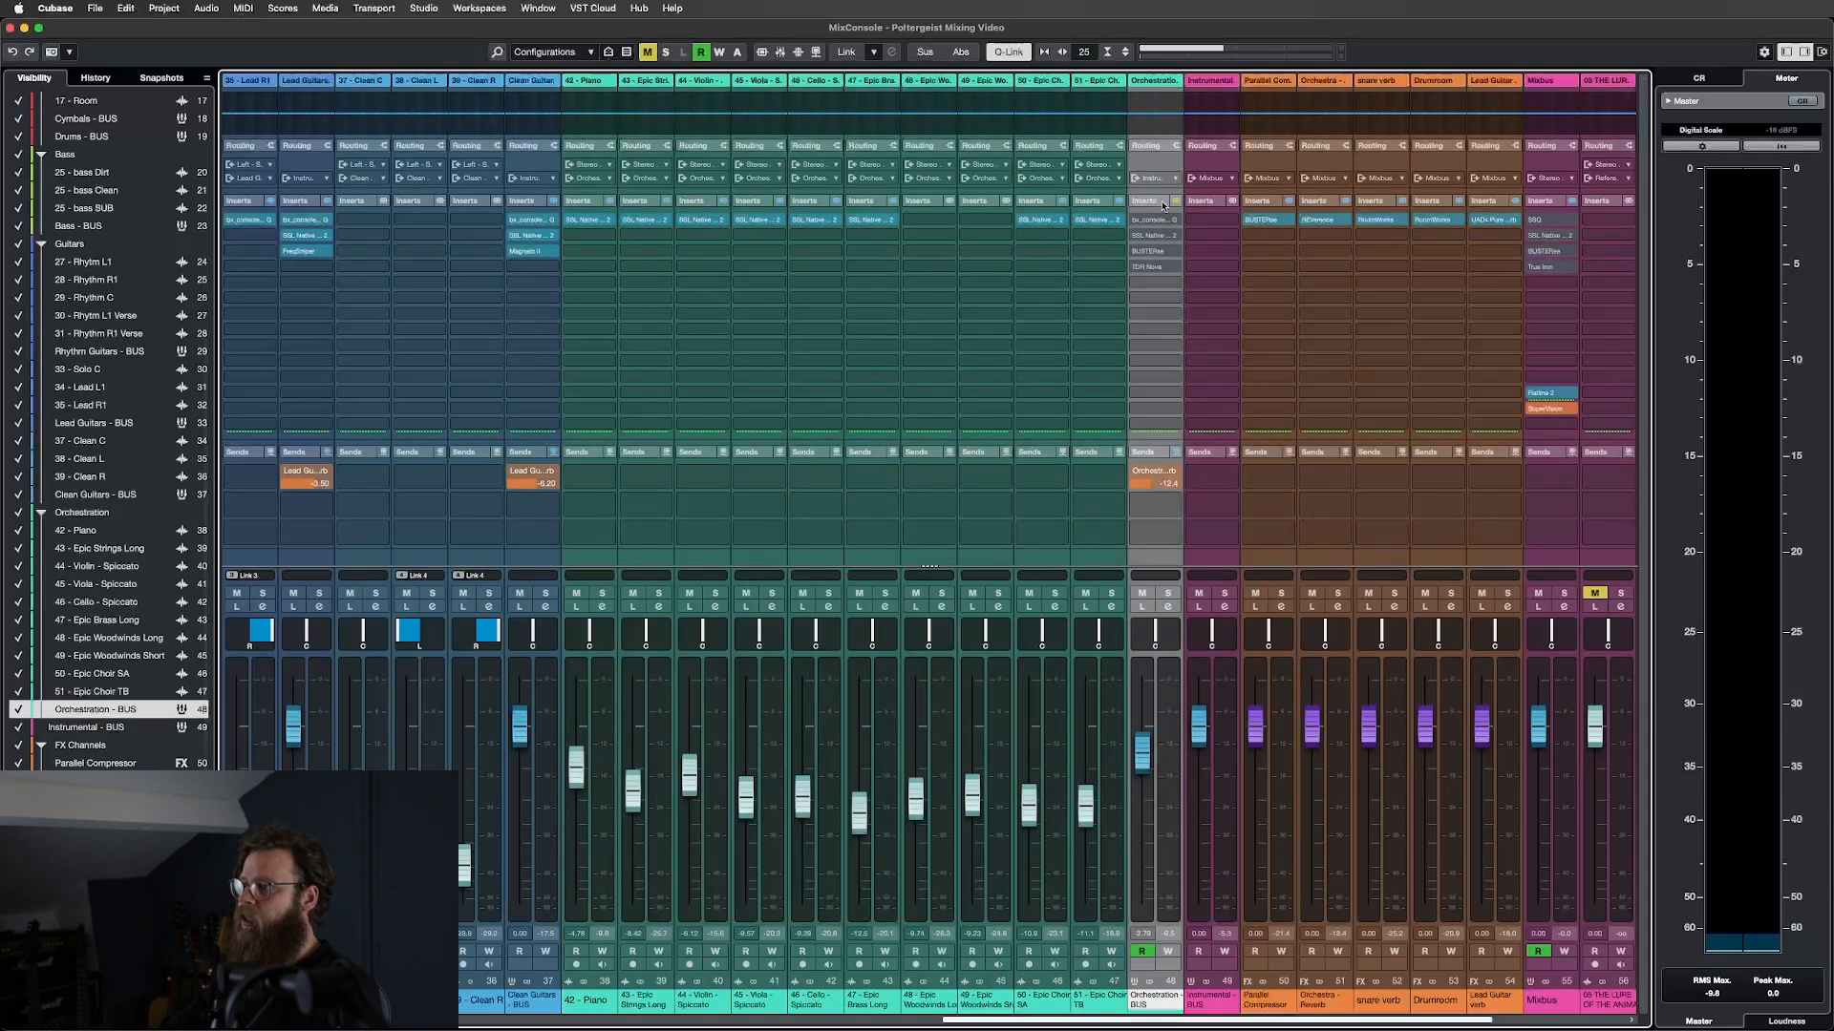
pyautogui.press('s')
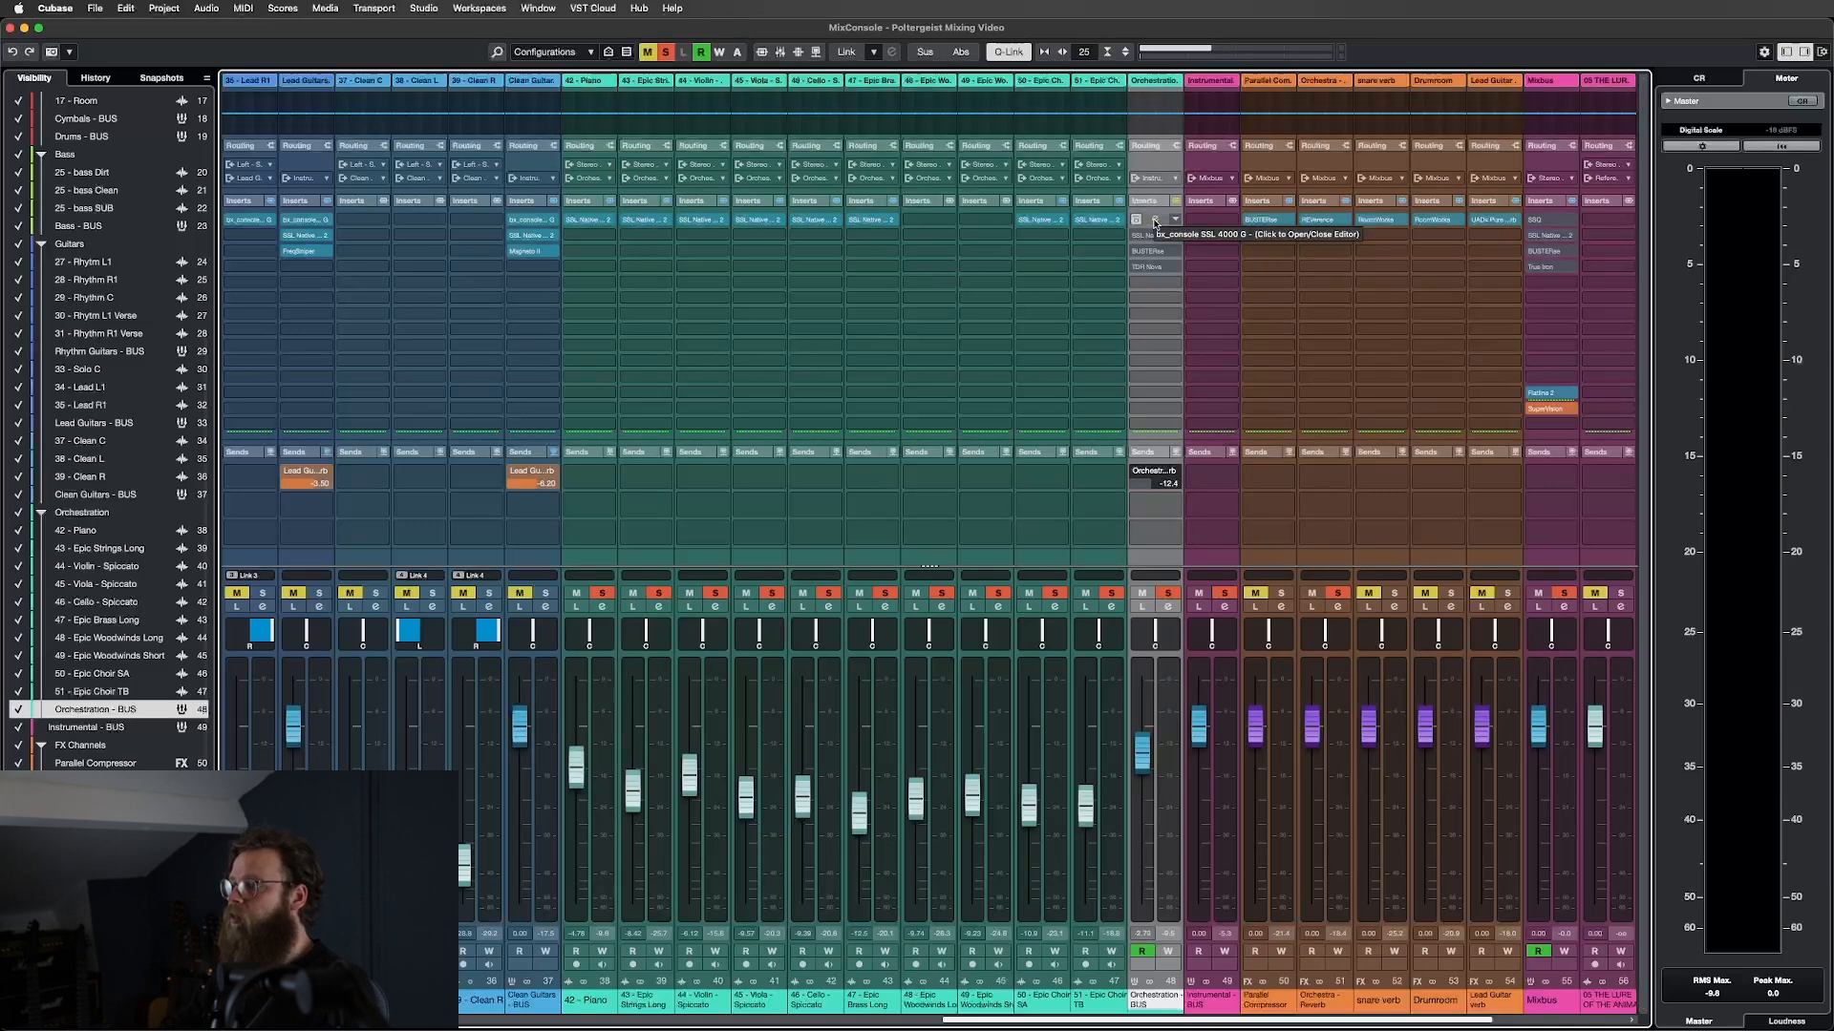
# Open the Orchestration BUS bx_console SSL 4000 G, lower its window, and enable it during playback.
pyautogui.click(1154, 222)
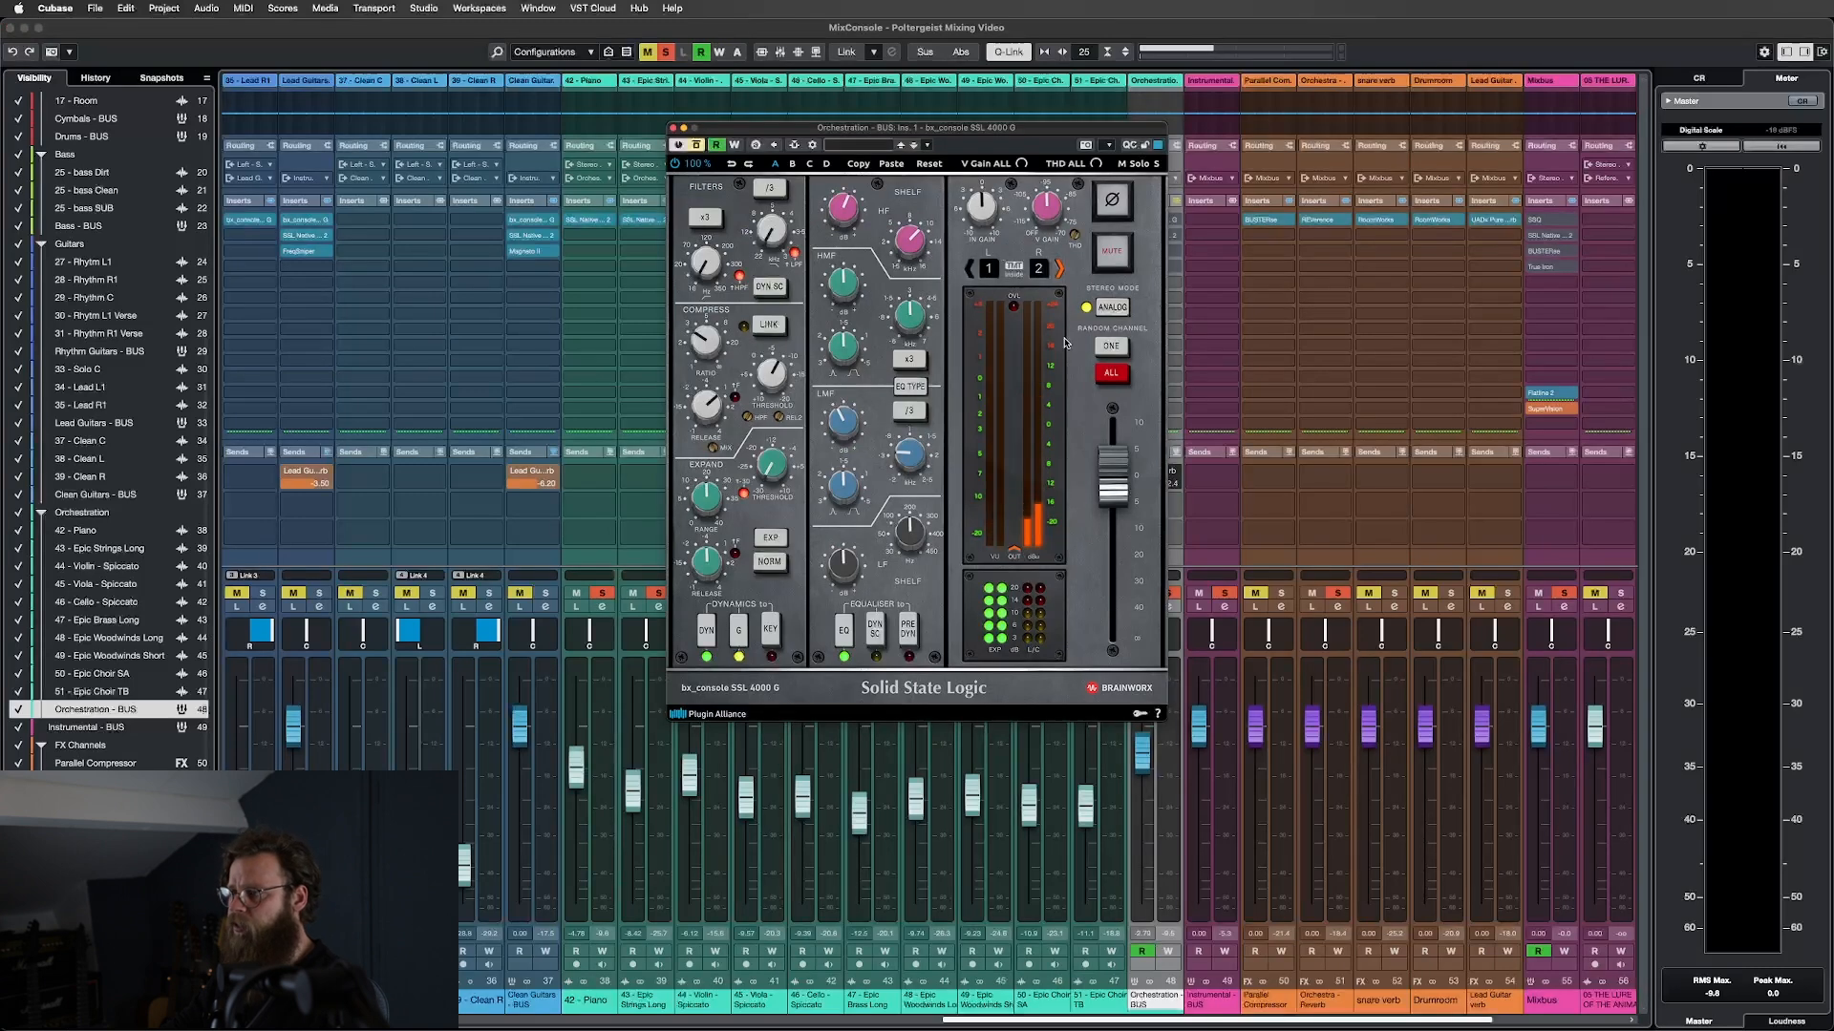
pyautogui.moveTo(1001, 127); pyautogui.dragTo(975, 249)
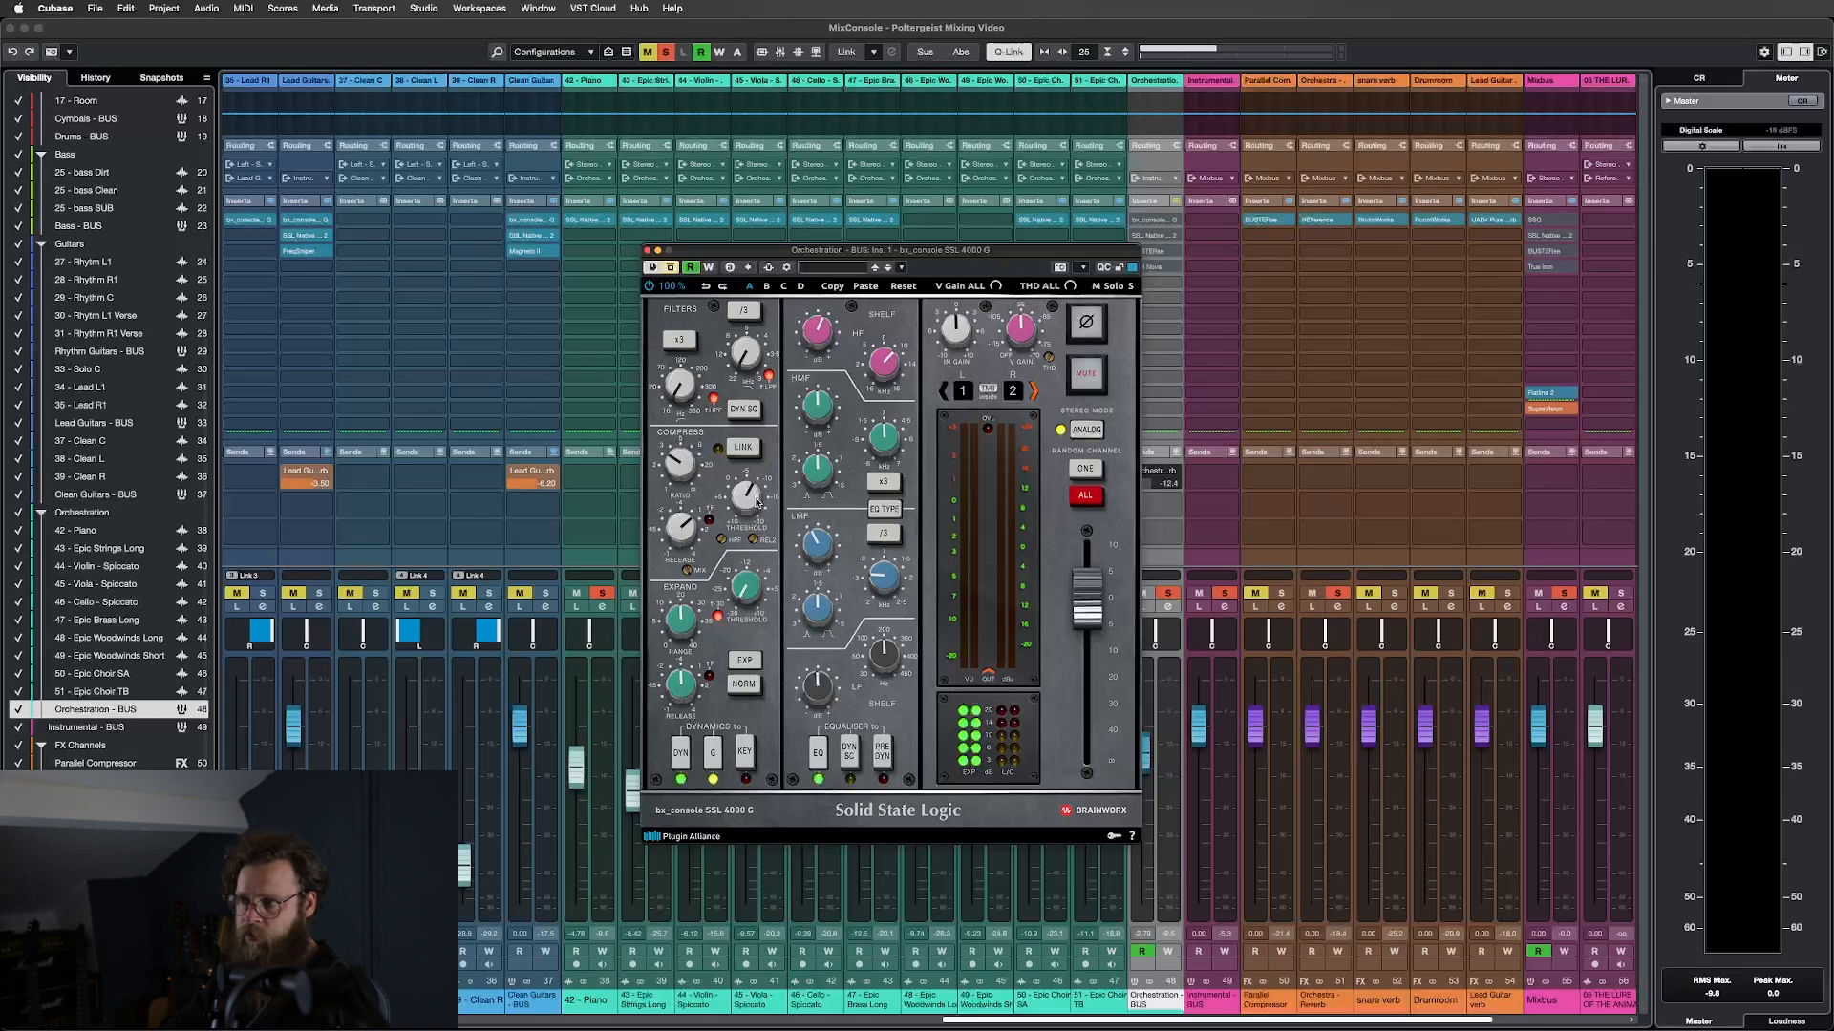
pyautogui.press('space')
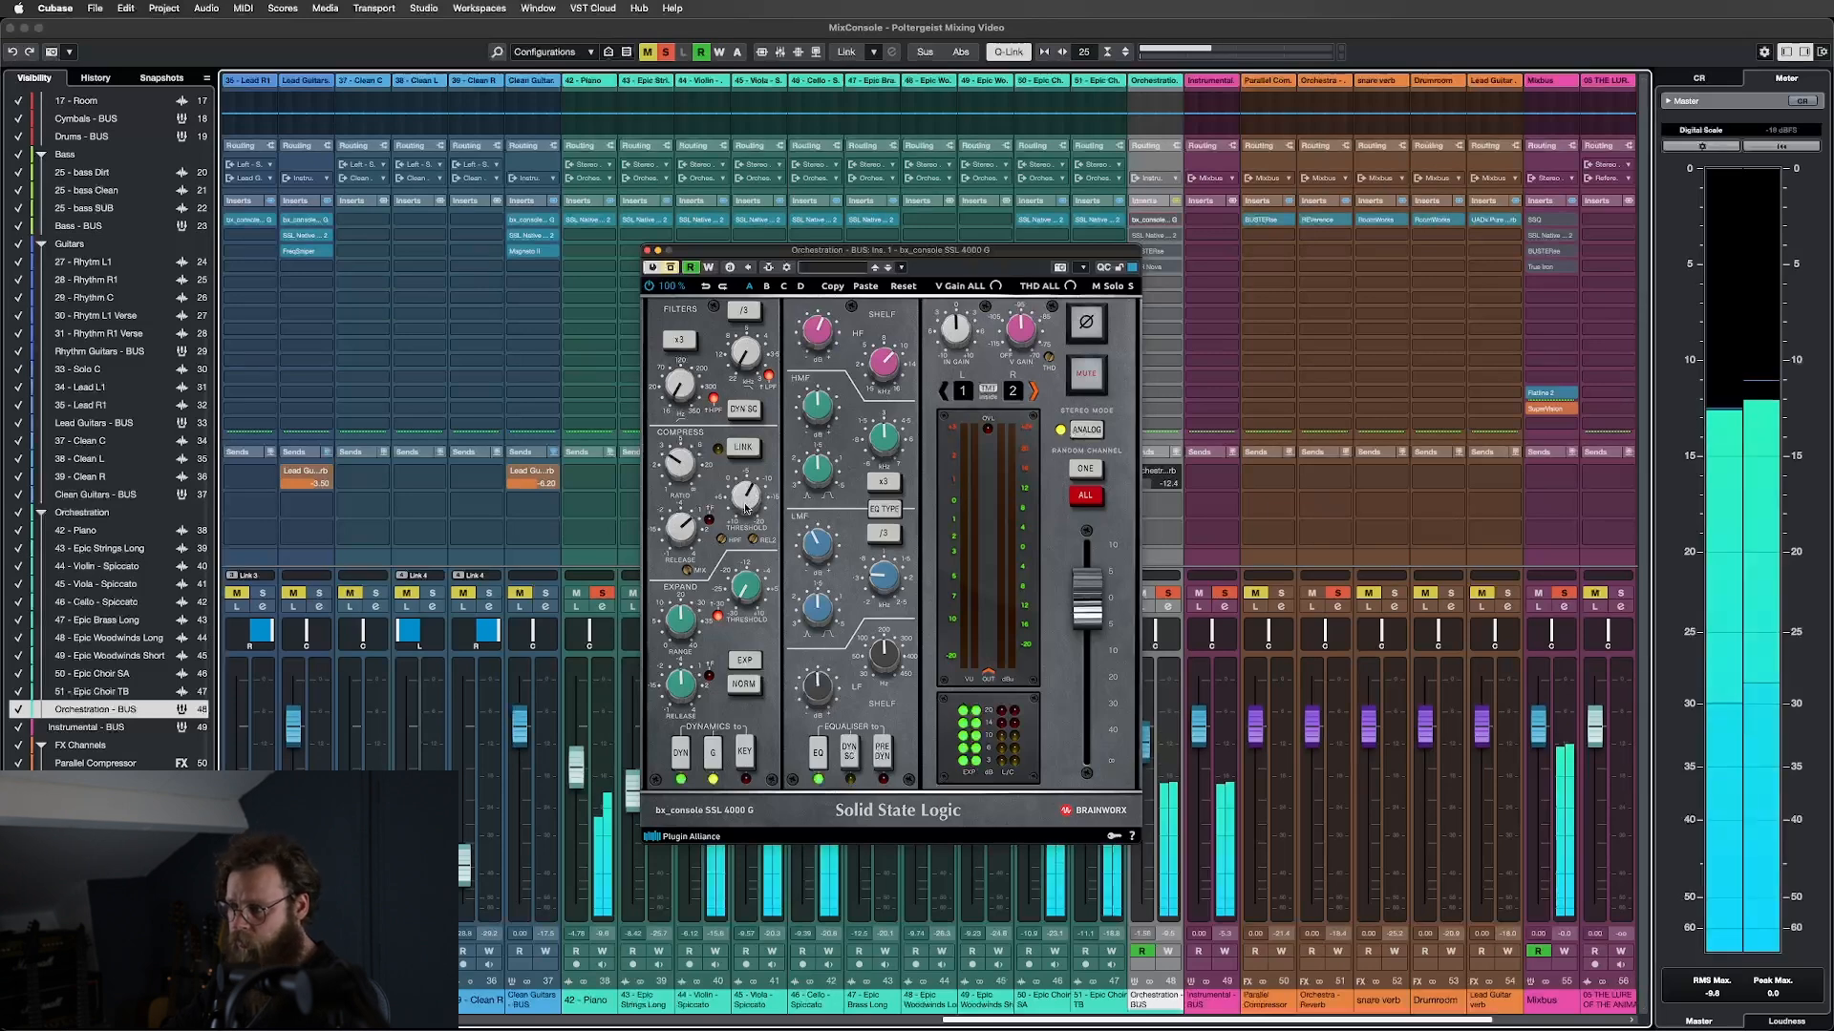
pyautogui.click(671, 268)
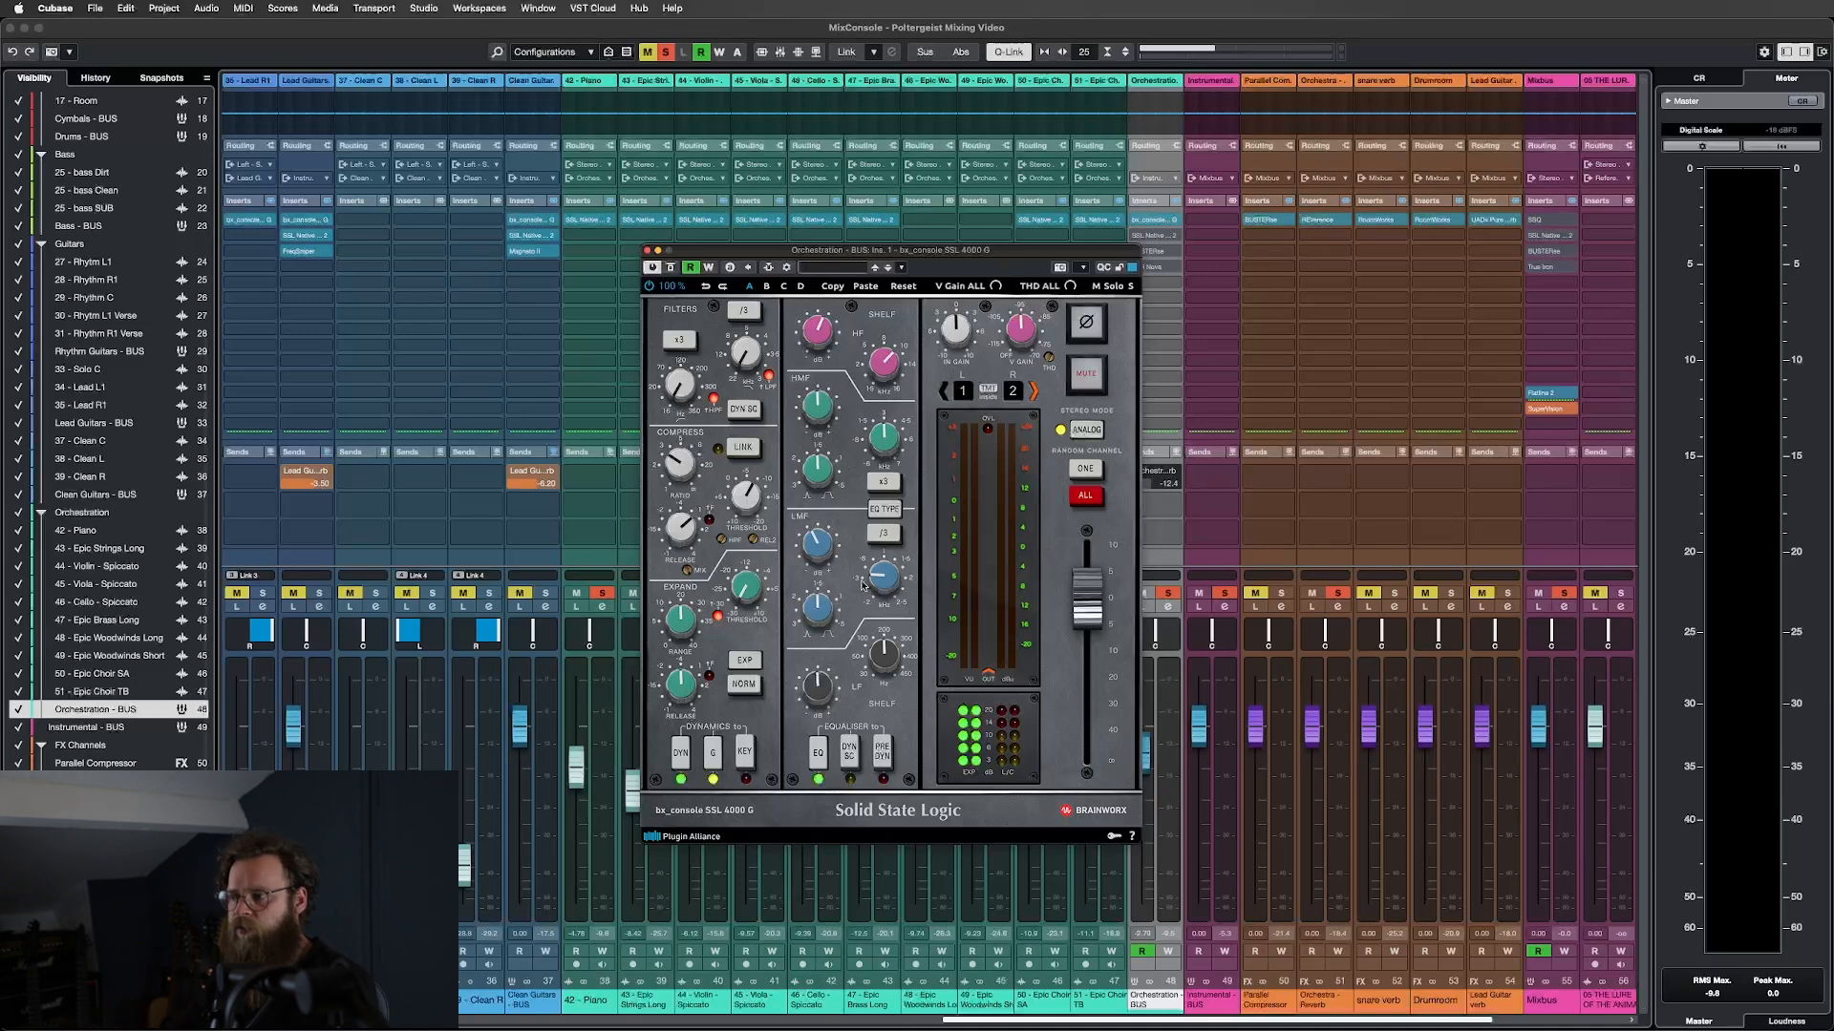
pyautogui.moveTo(885, 582)
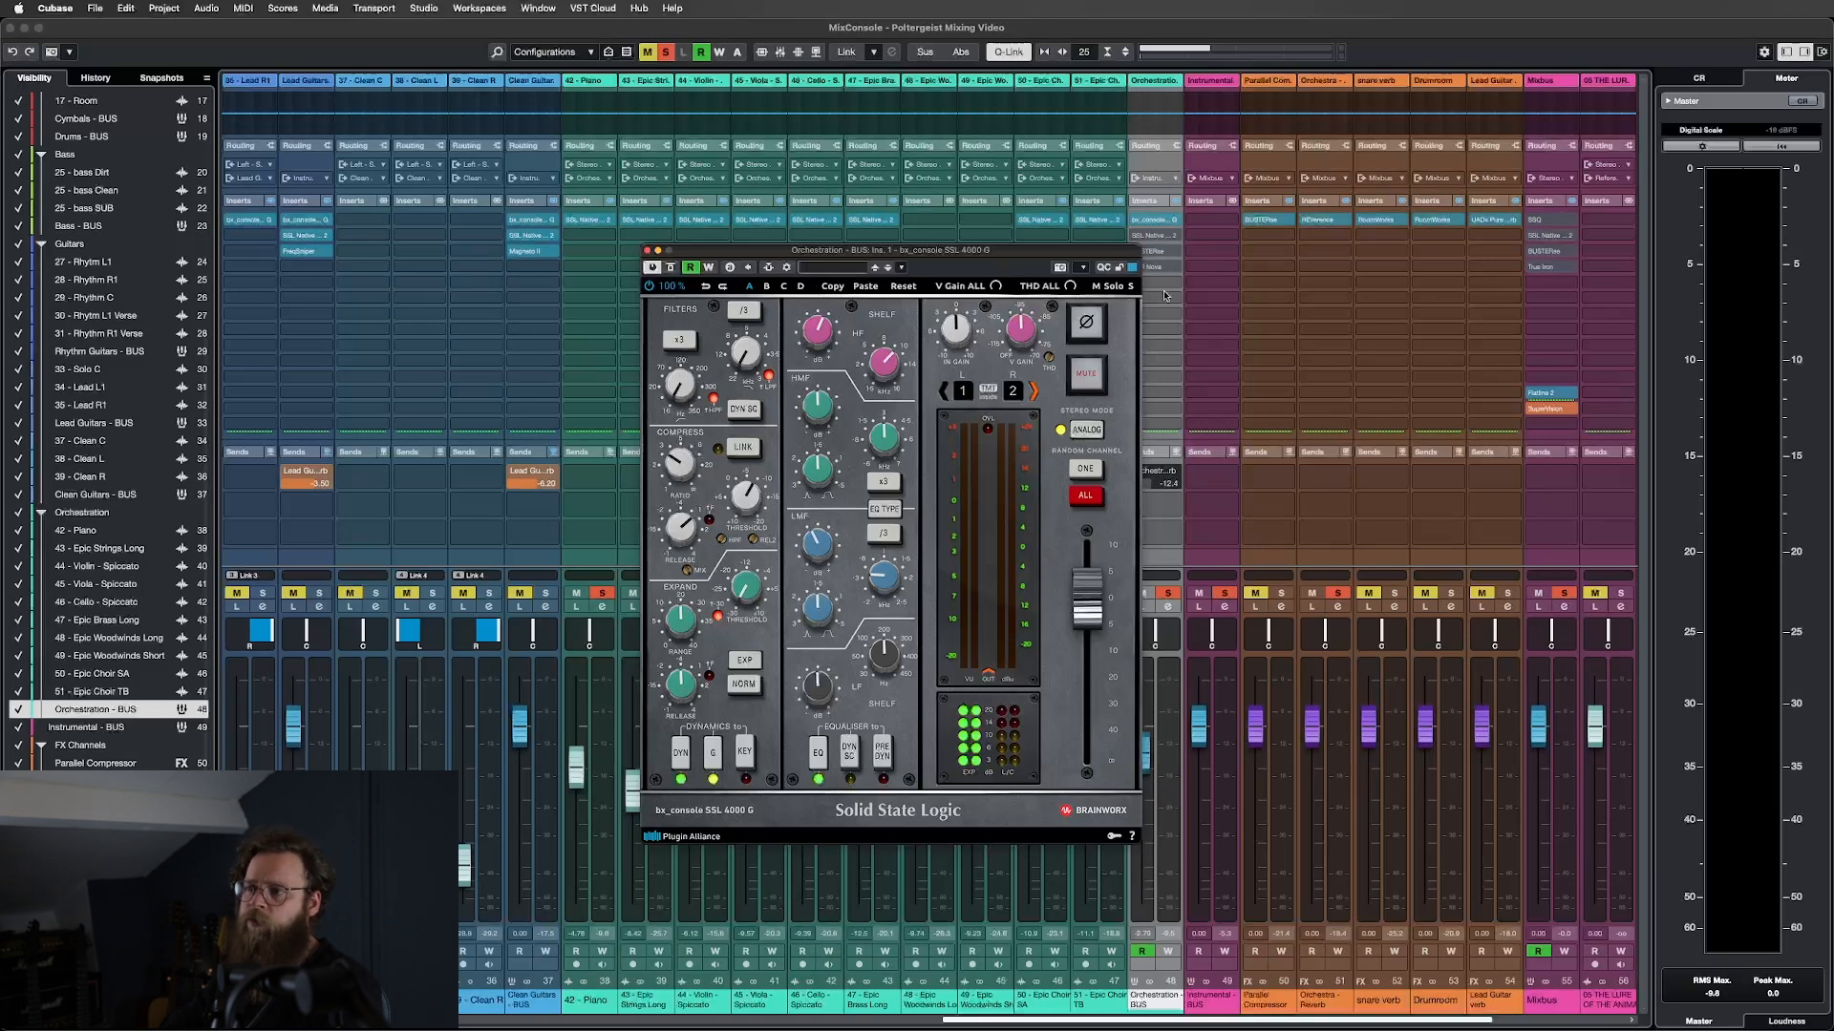
# Close bx_console, open the bus's X-EQ 2, and switch it on during playback.
pyautogui.click(648, 251)
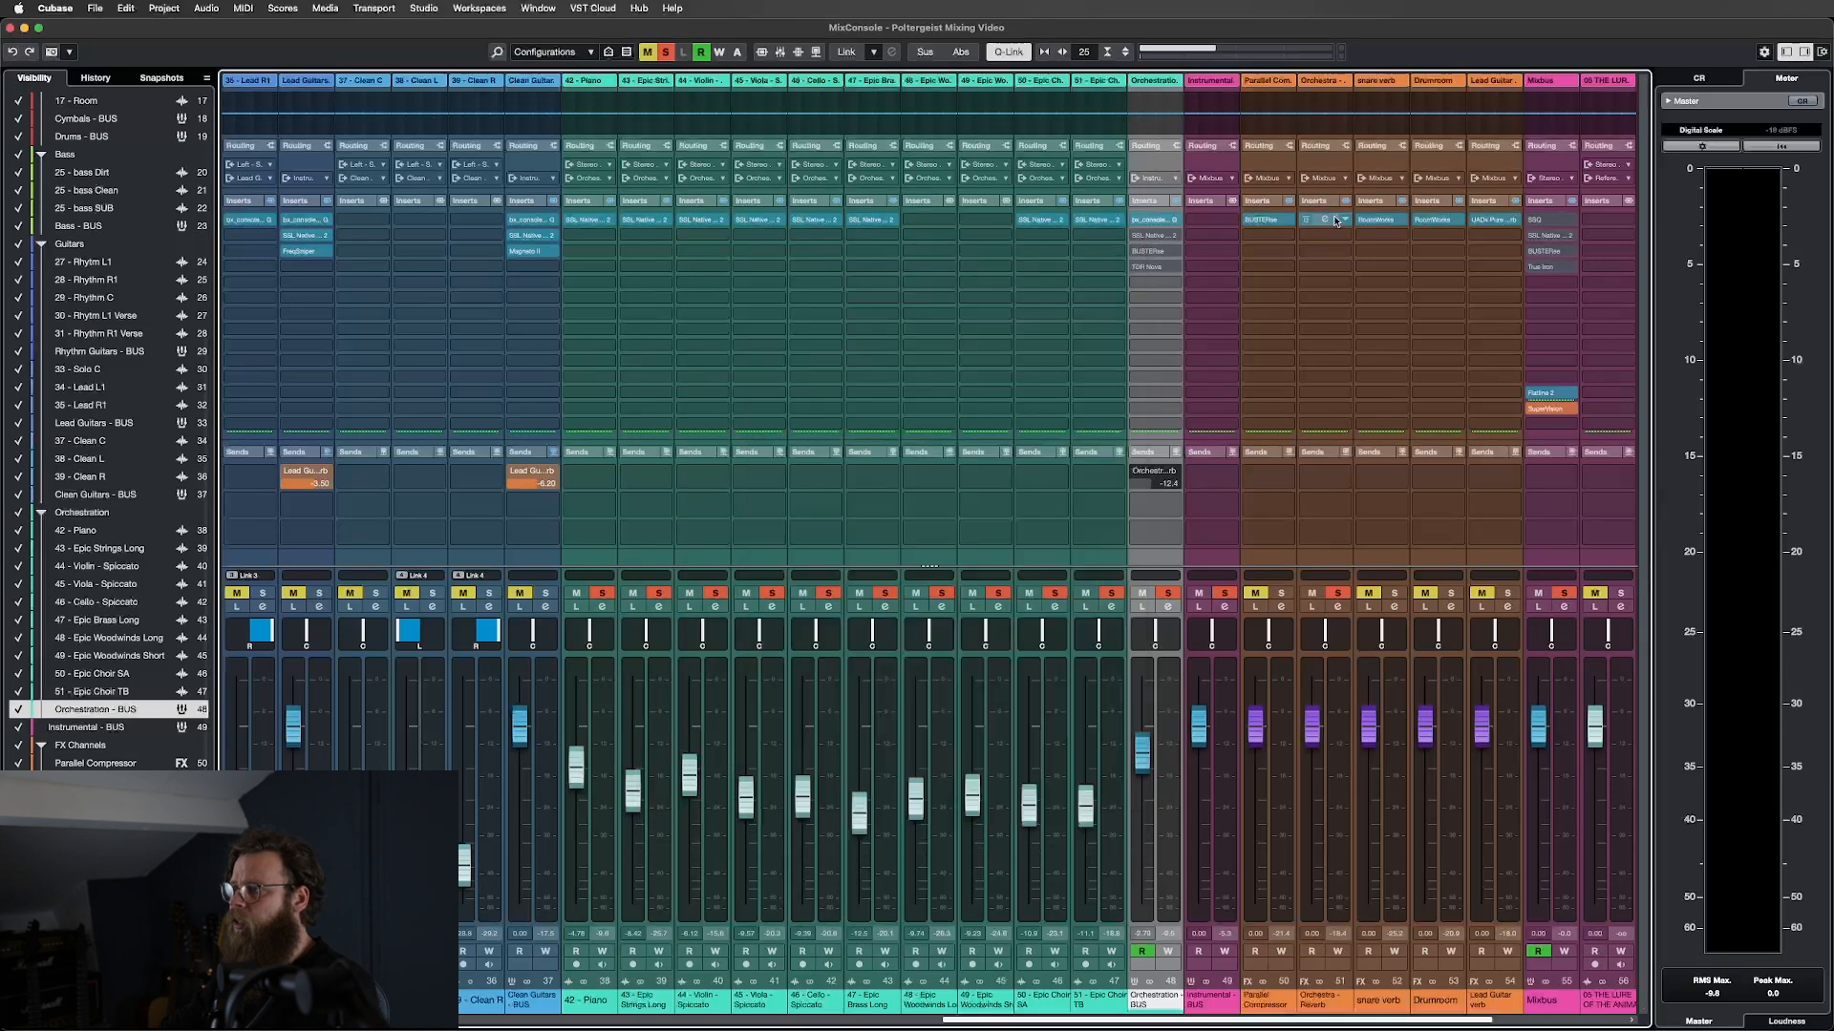
pyautogui.click(1152, 238)
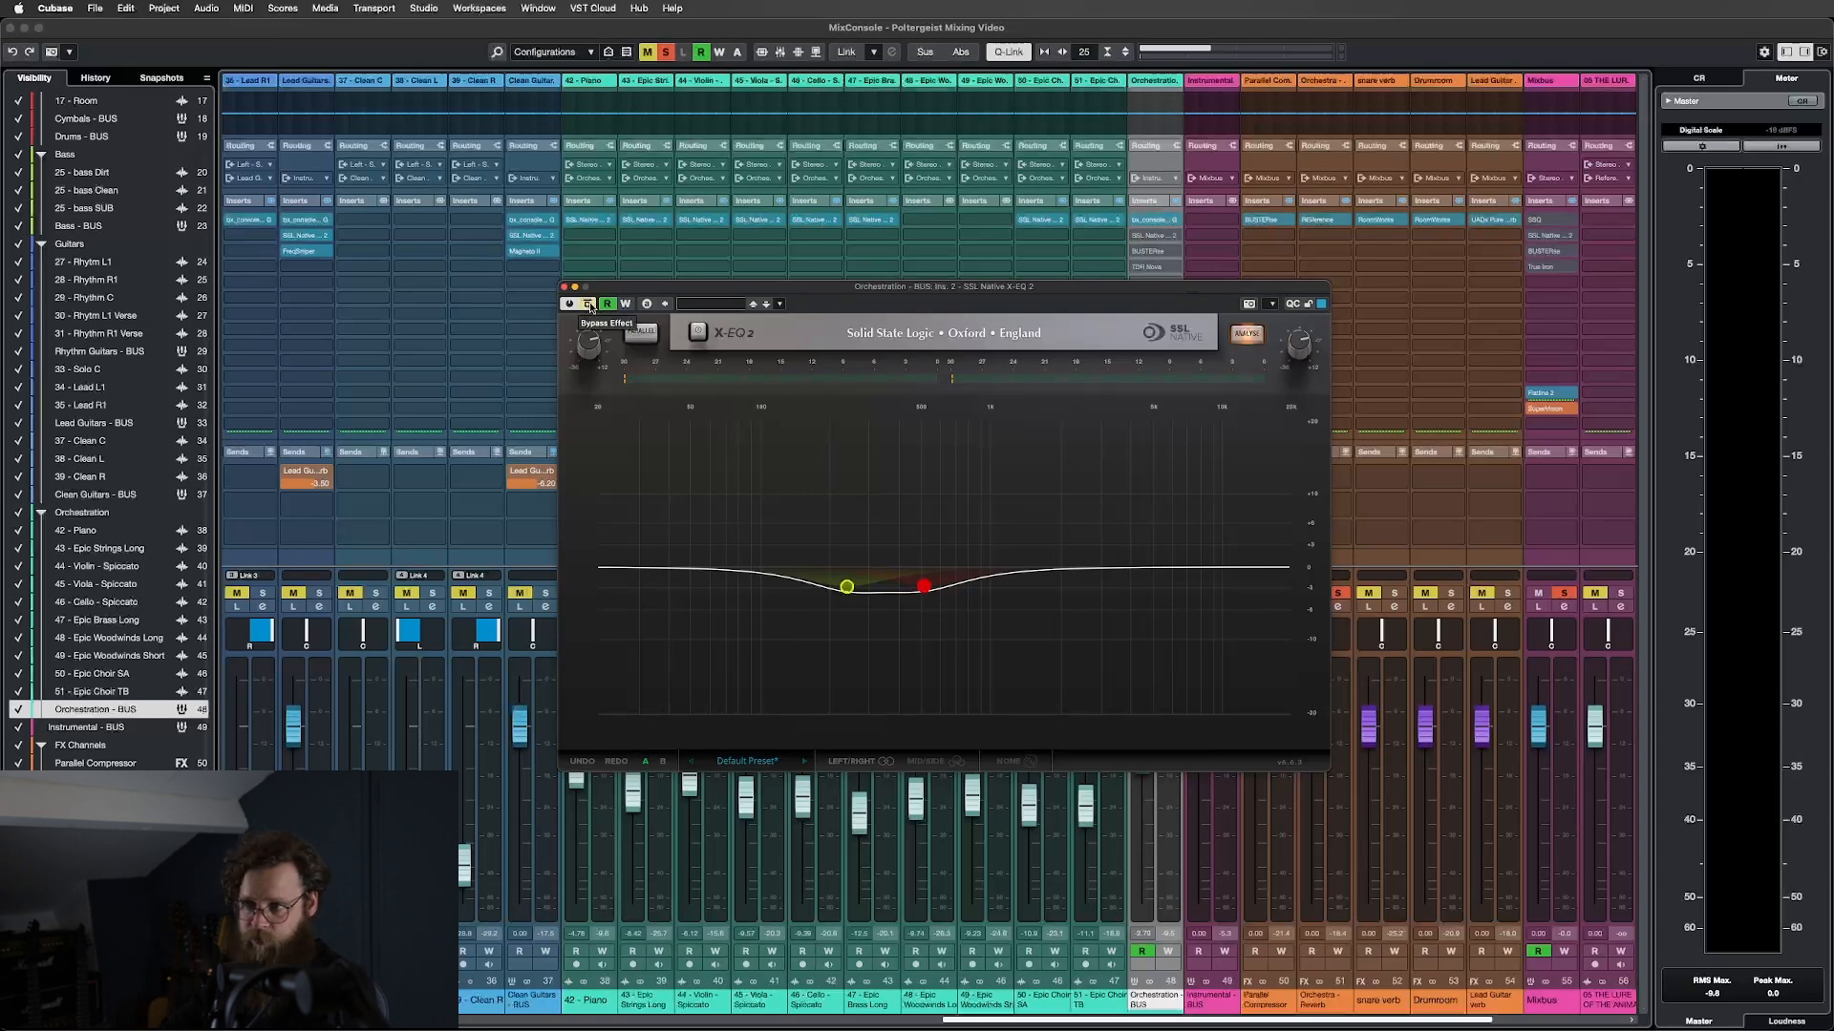
pyautogui.press('space')
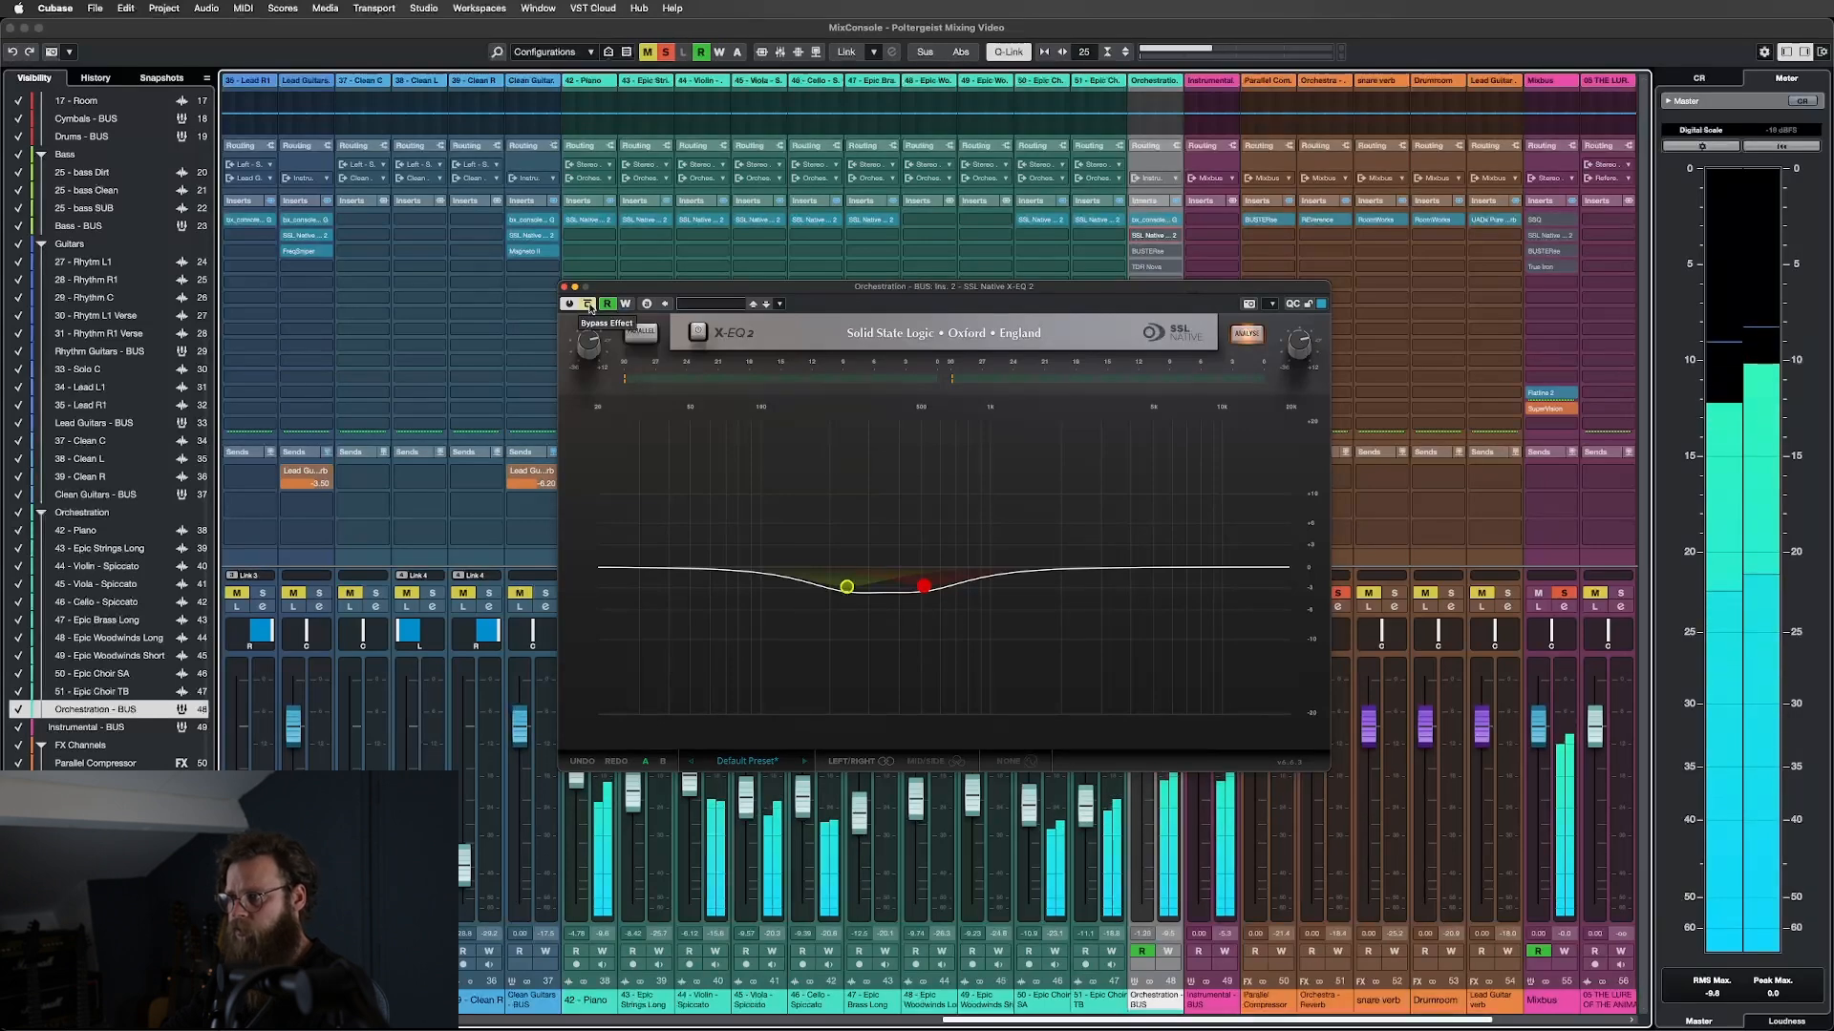
pyautogui.click(588, 304)
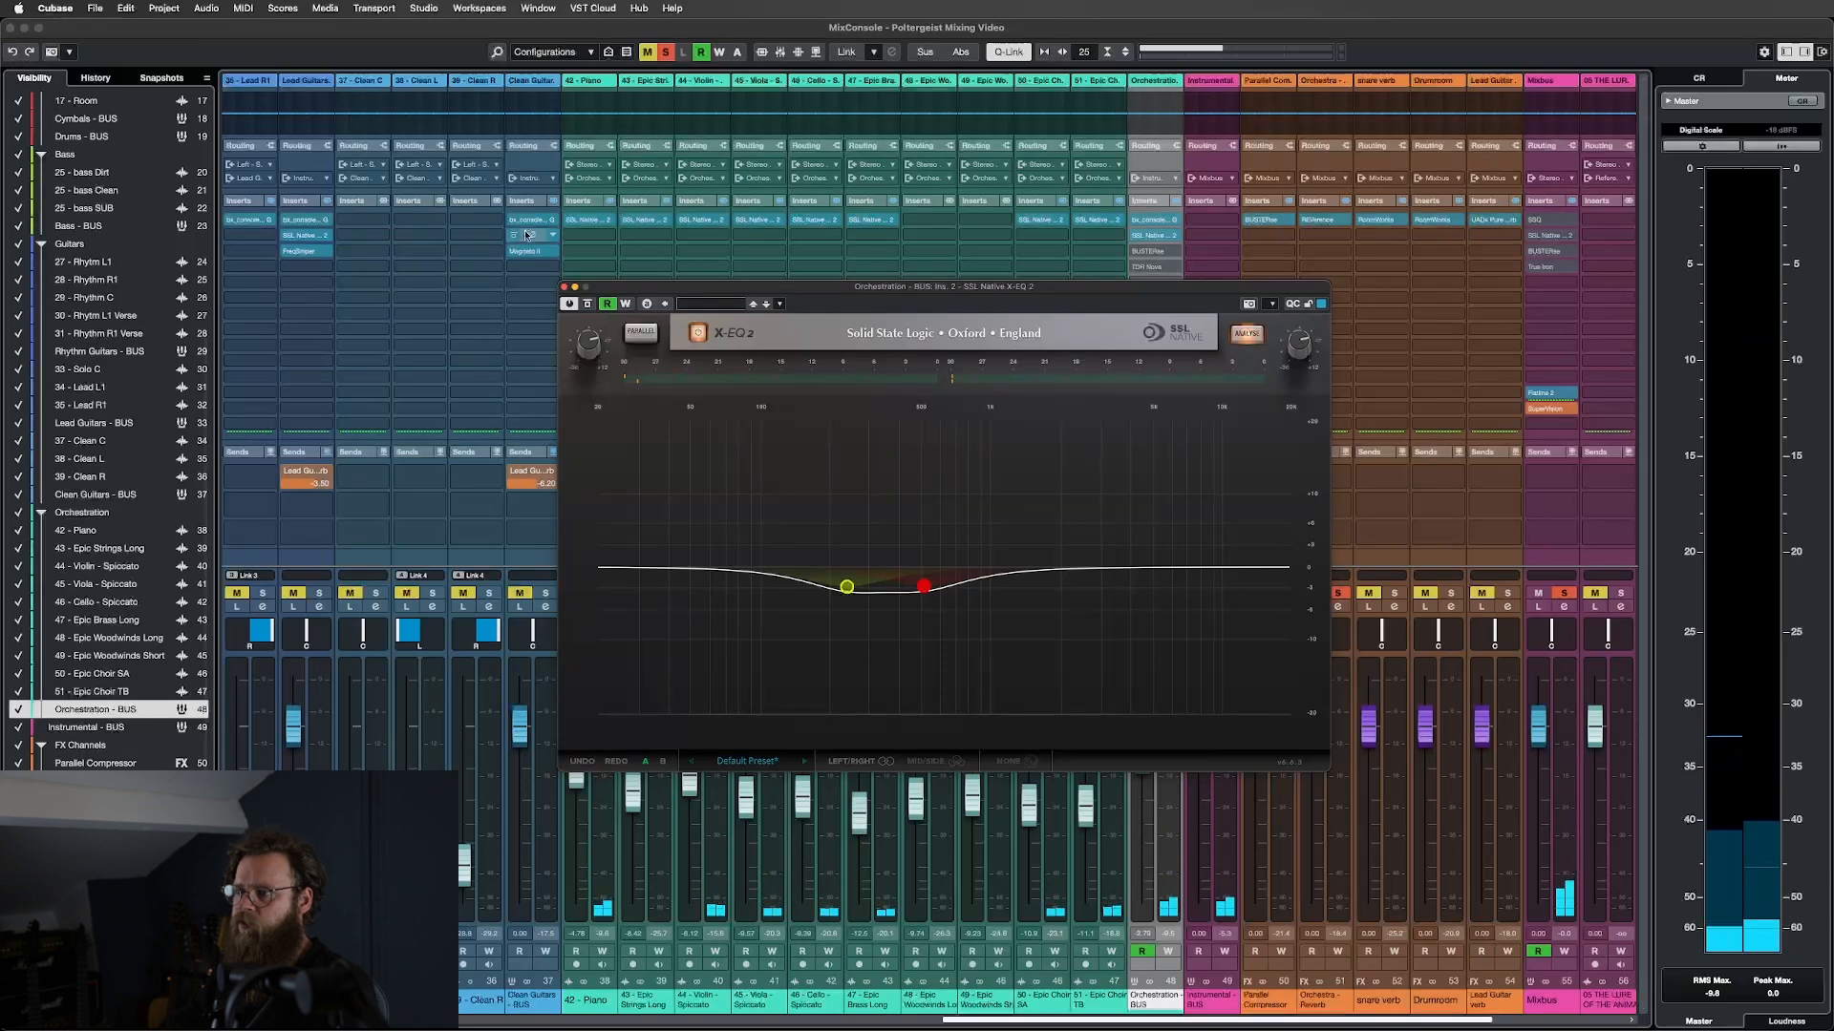
# Close X-EQ 2 and open the Orchestration BUS BUSTERse editor, moved up and left.
pyautogui.click(564, 288)
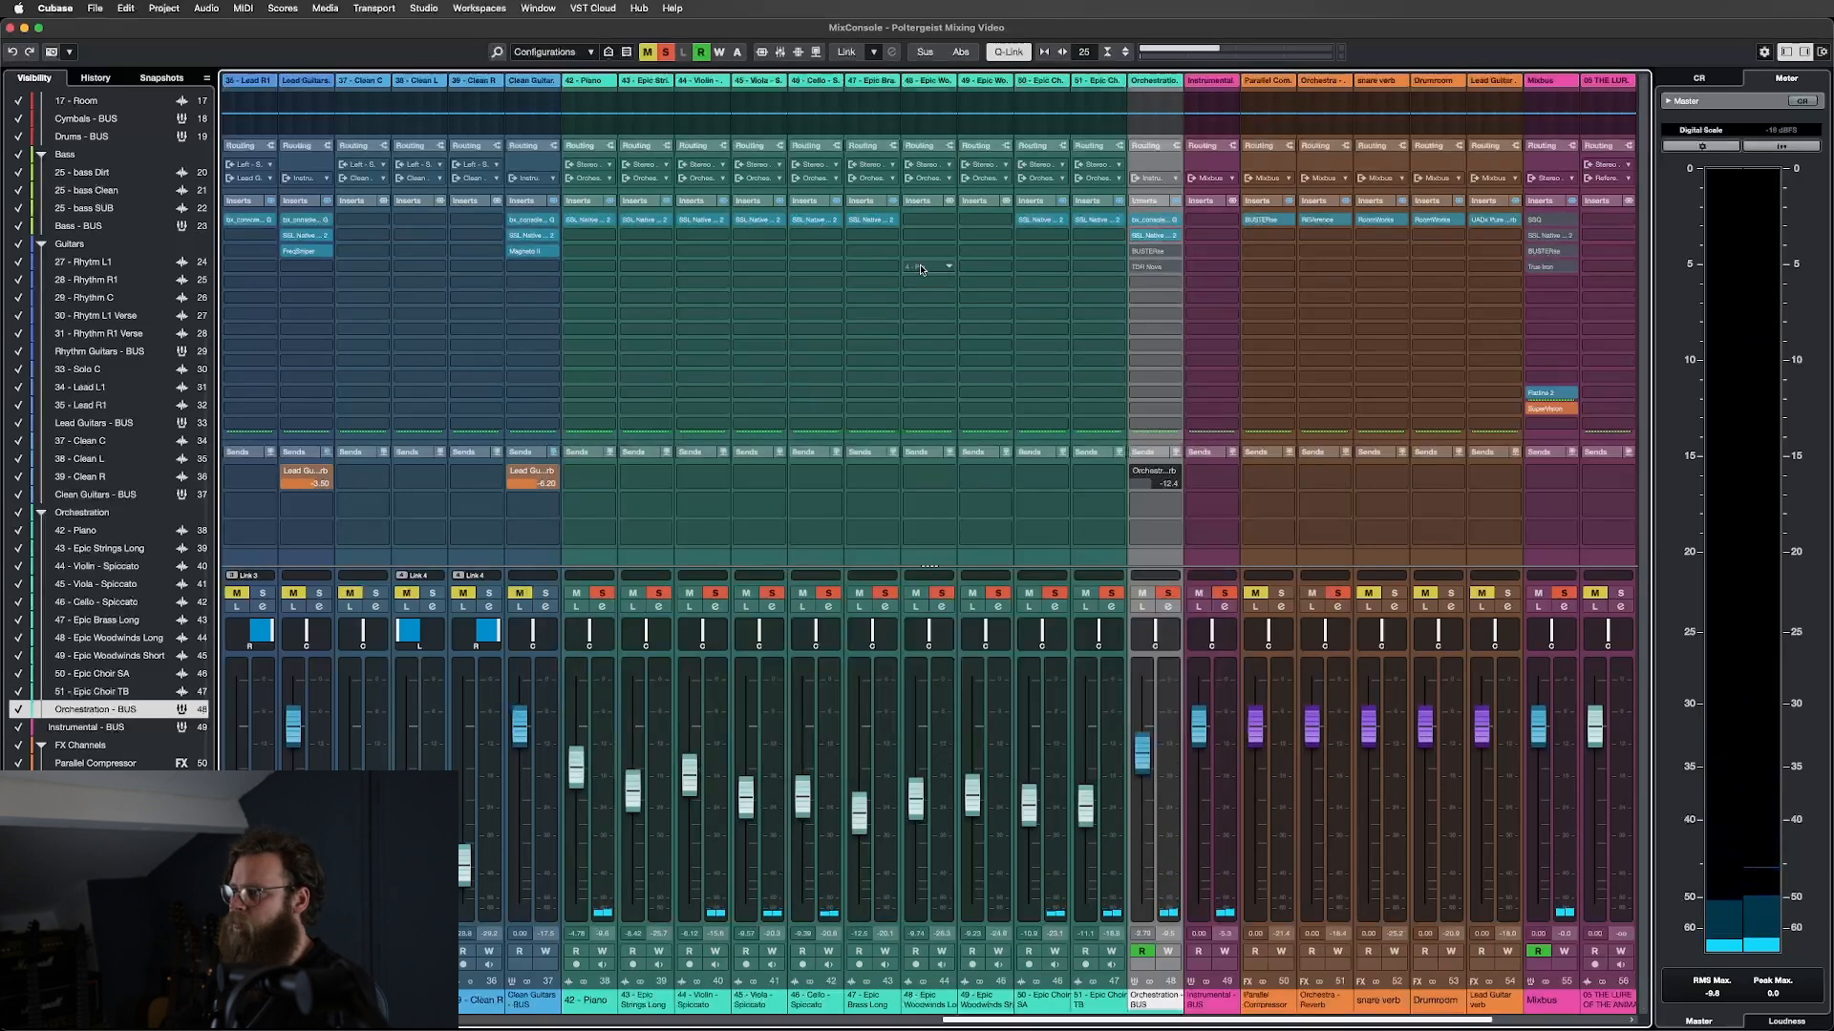
pyautogui.click(1155, 253)
pyautogui.moveTo(1060, 309); pyautogui.dragTo(951, 253)
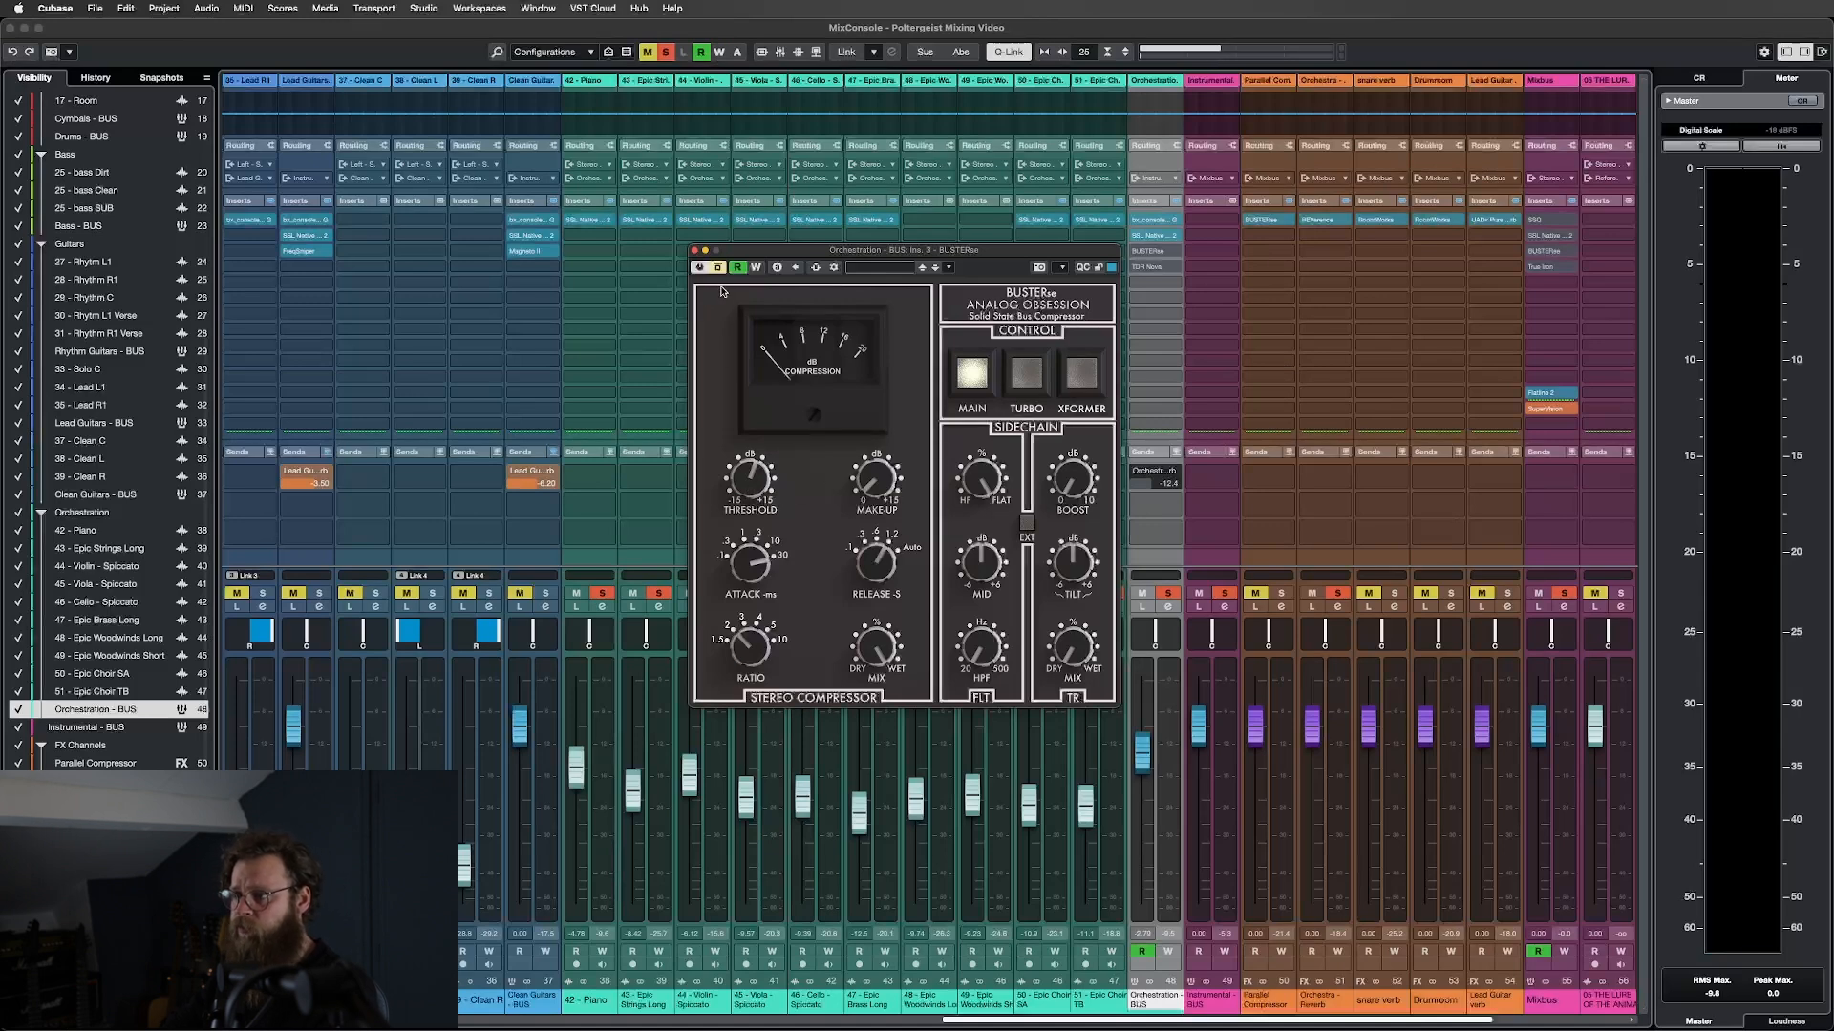
# Enable BUSTERse on the Orchestration BUS during playback, then close its window.
pyautogui.press('space')
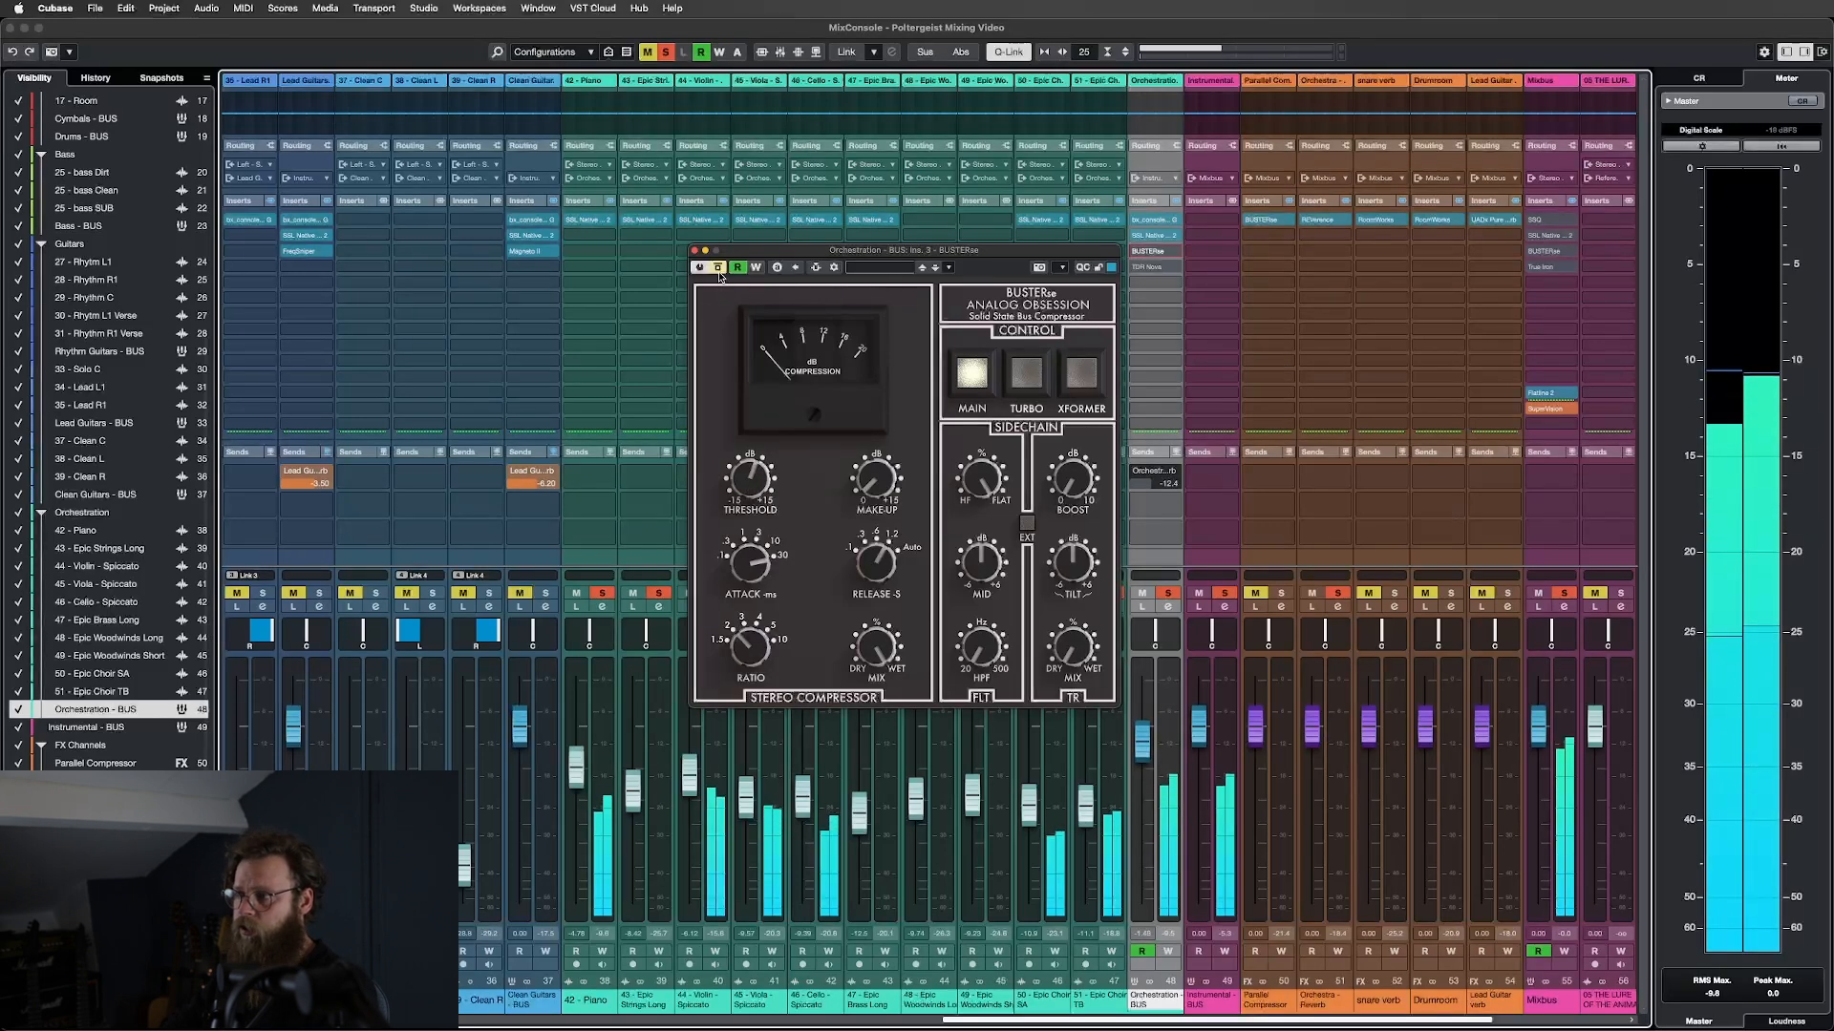
pyautogui.click(720, 271)
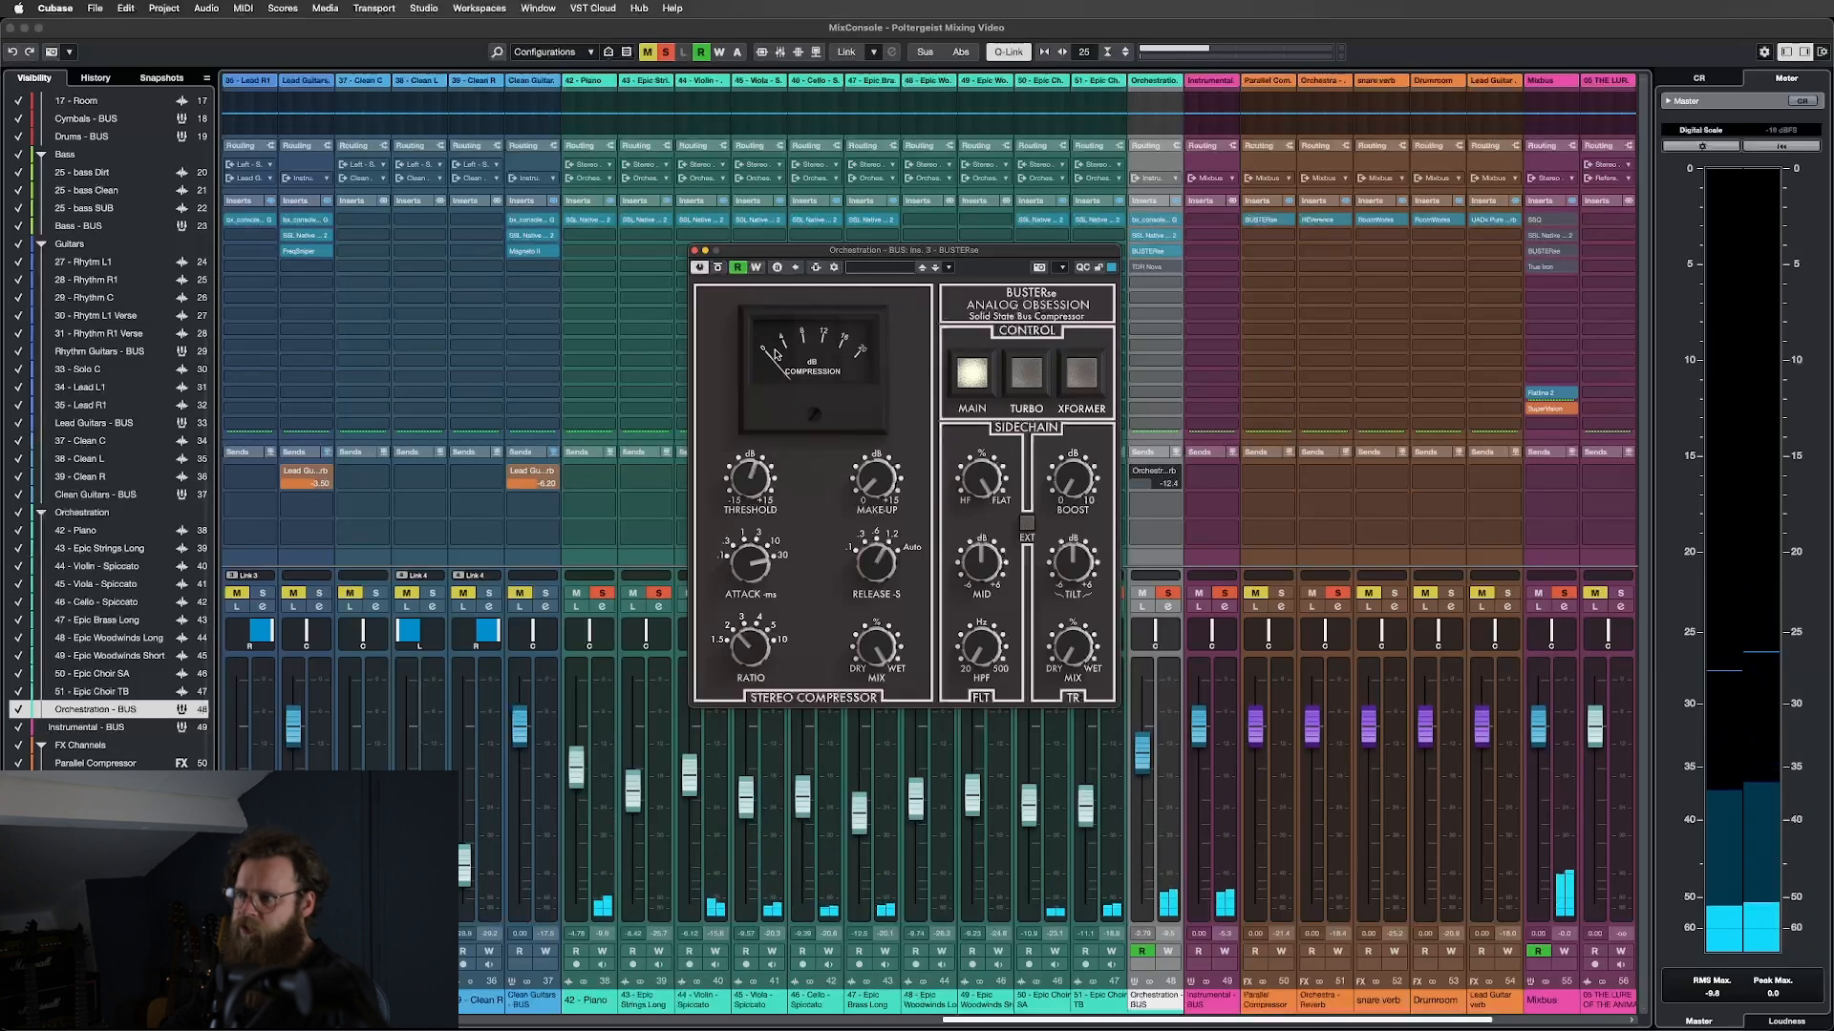
pyautogui.click(695, 251)
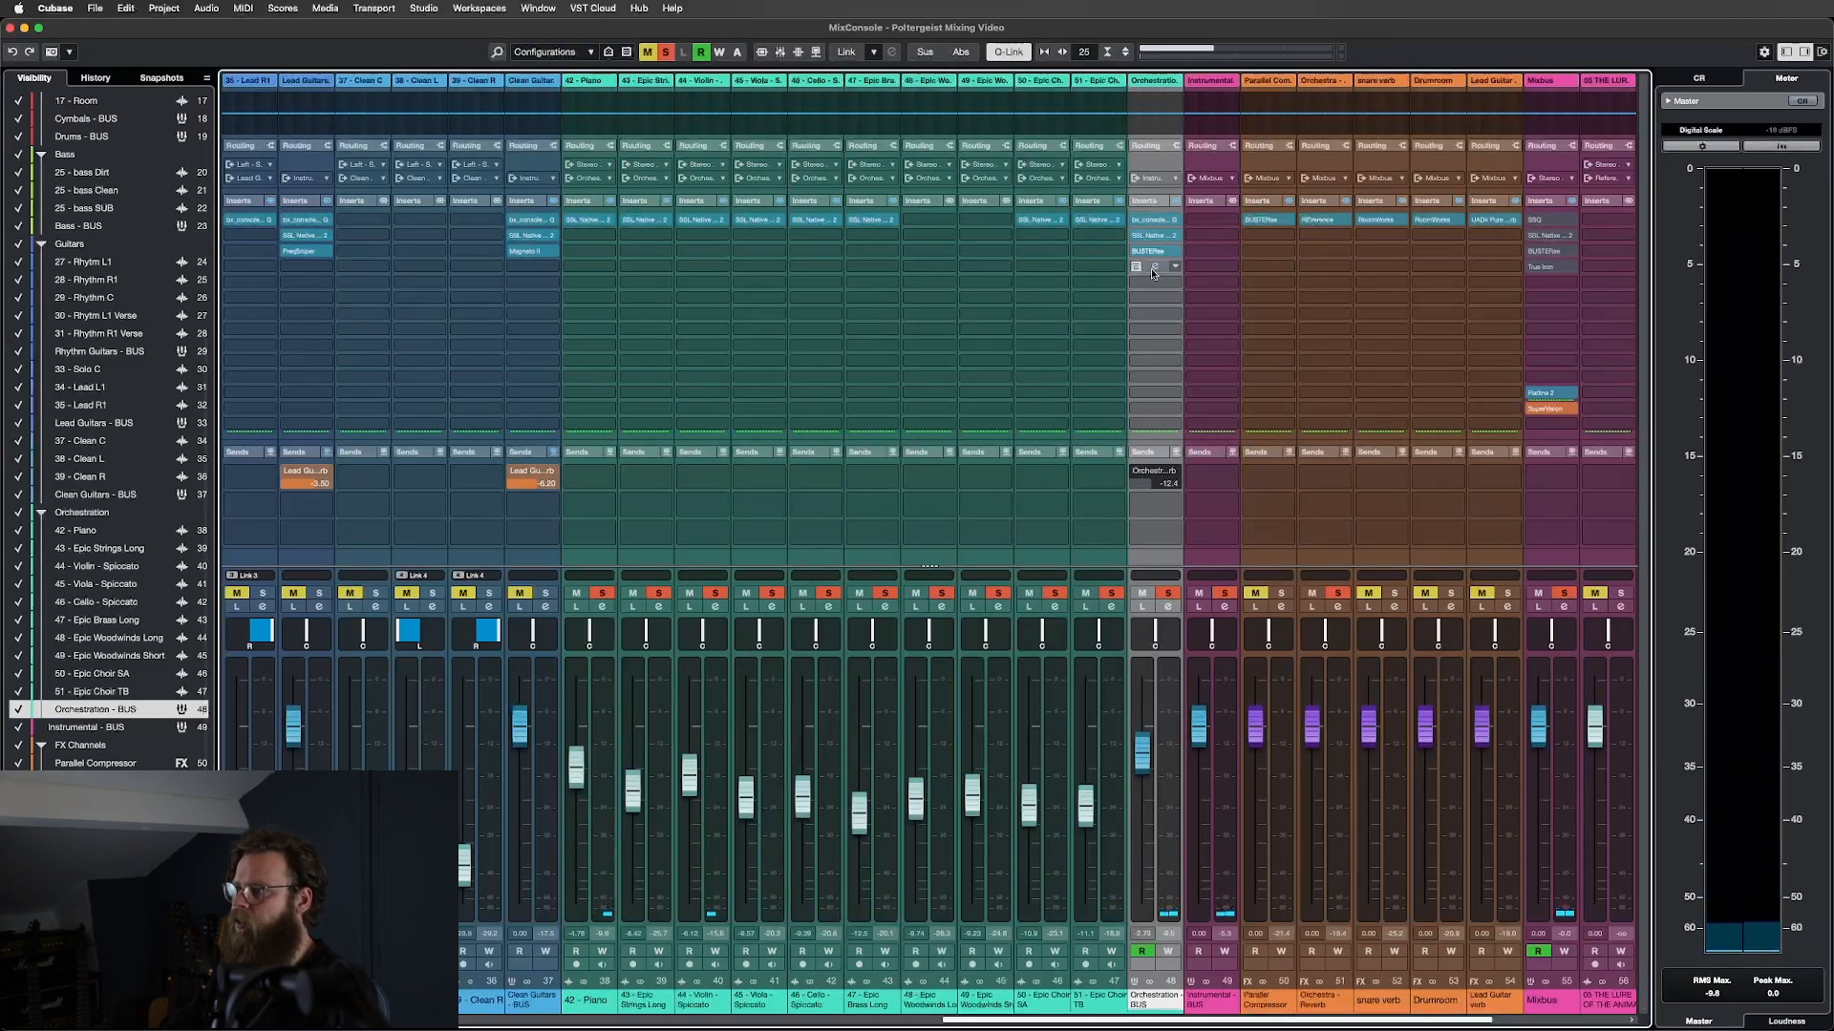
pyautogui.click(1154, 270)
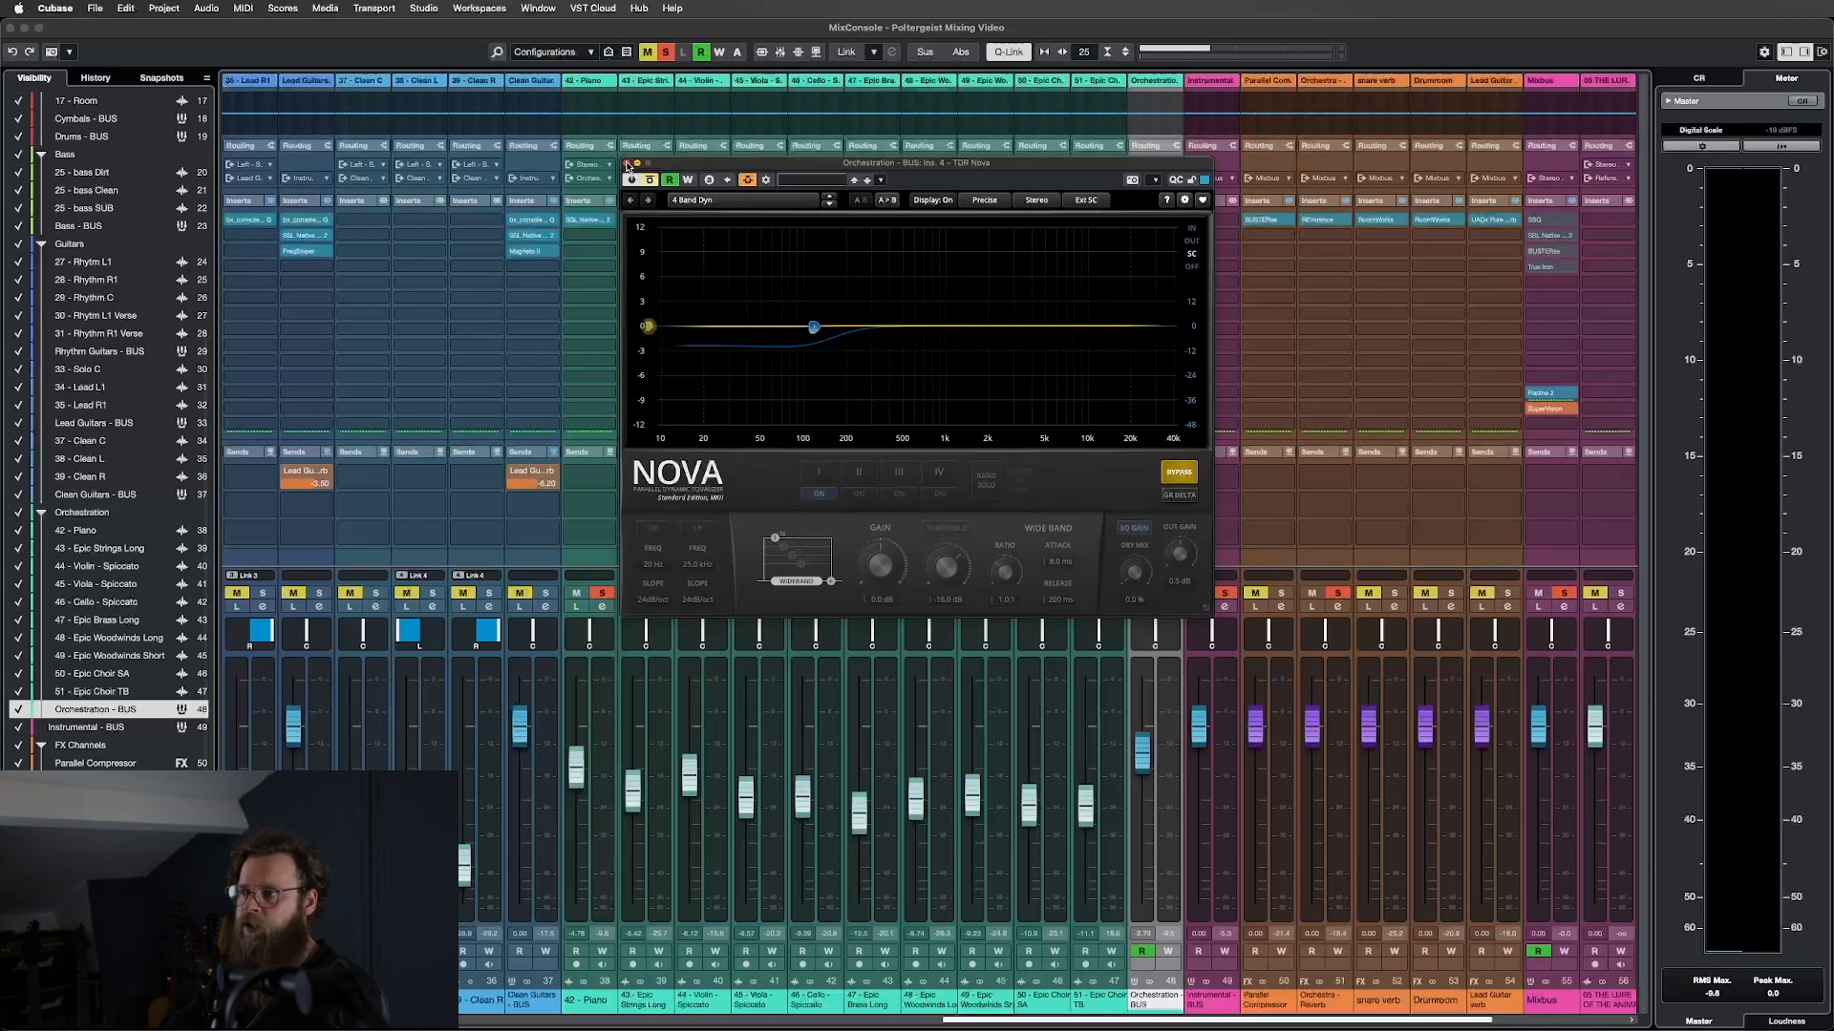
pyautogui.click(627, 164)
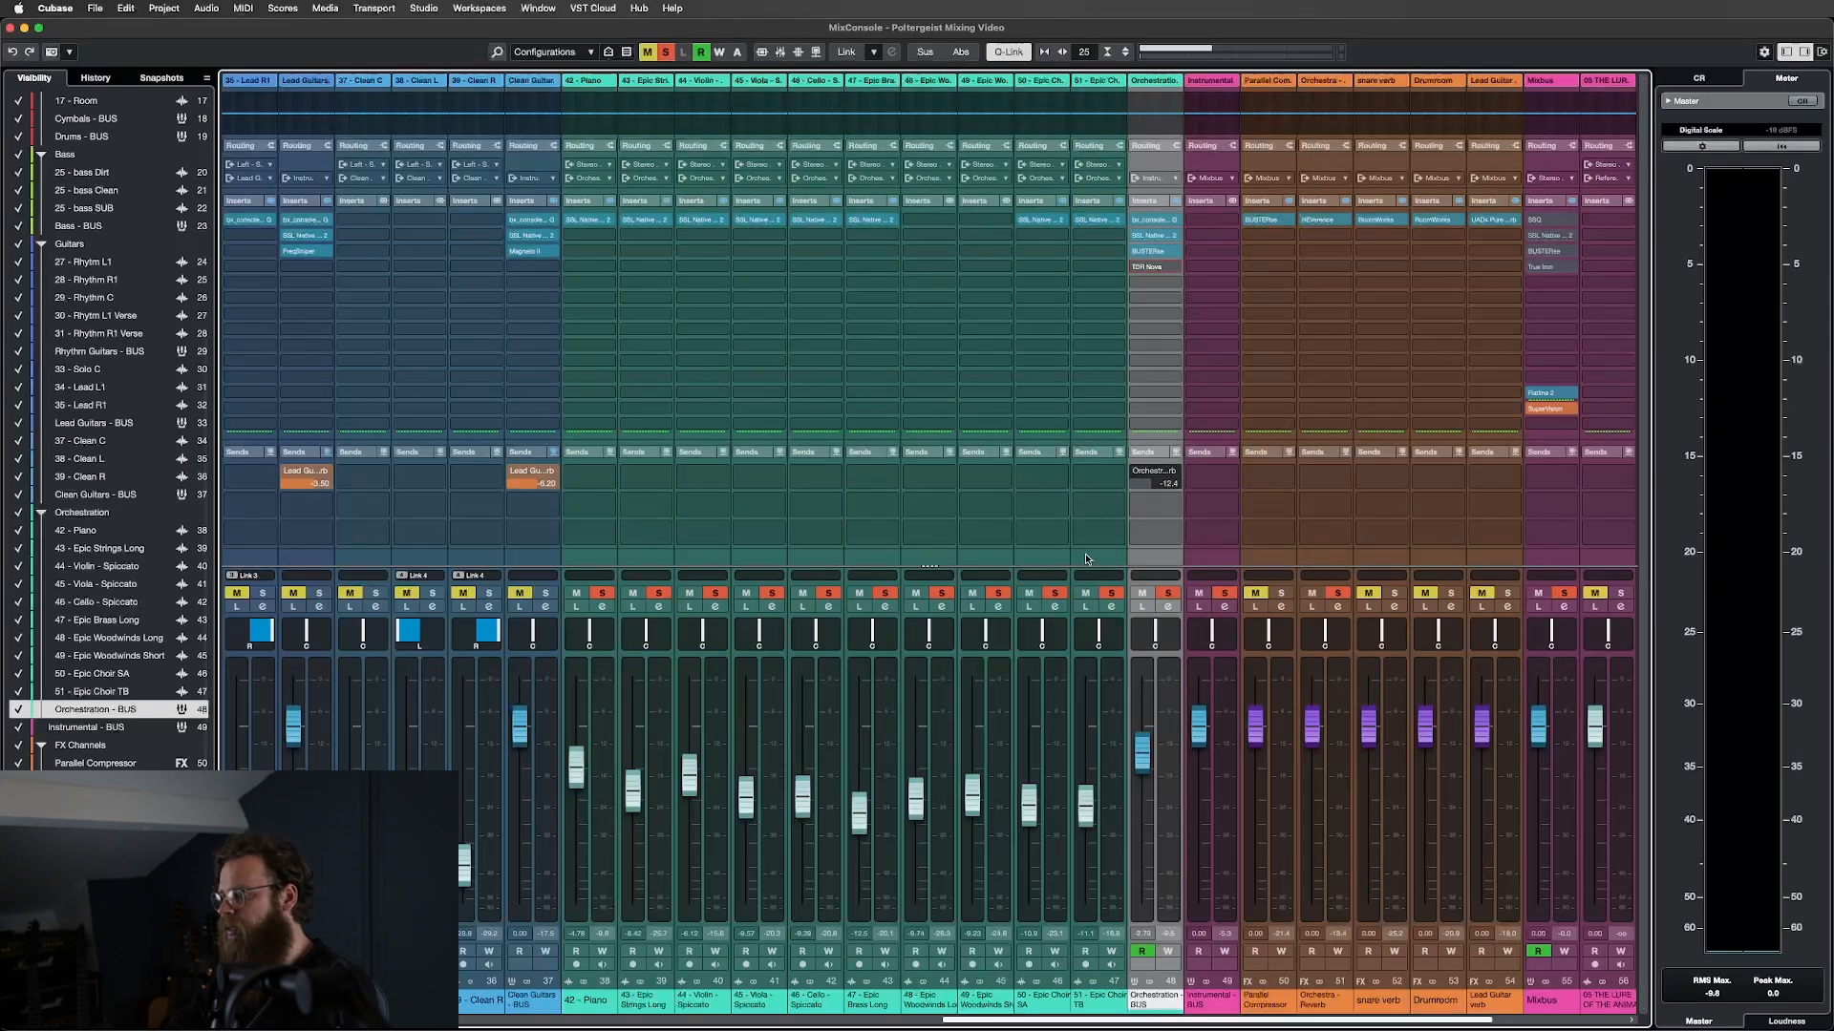
pyautogui.hscroll(6, 1310, 836)
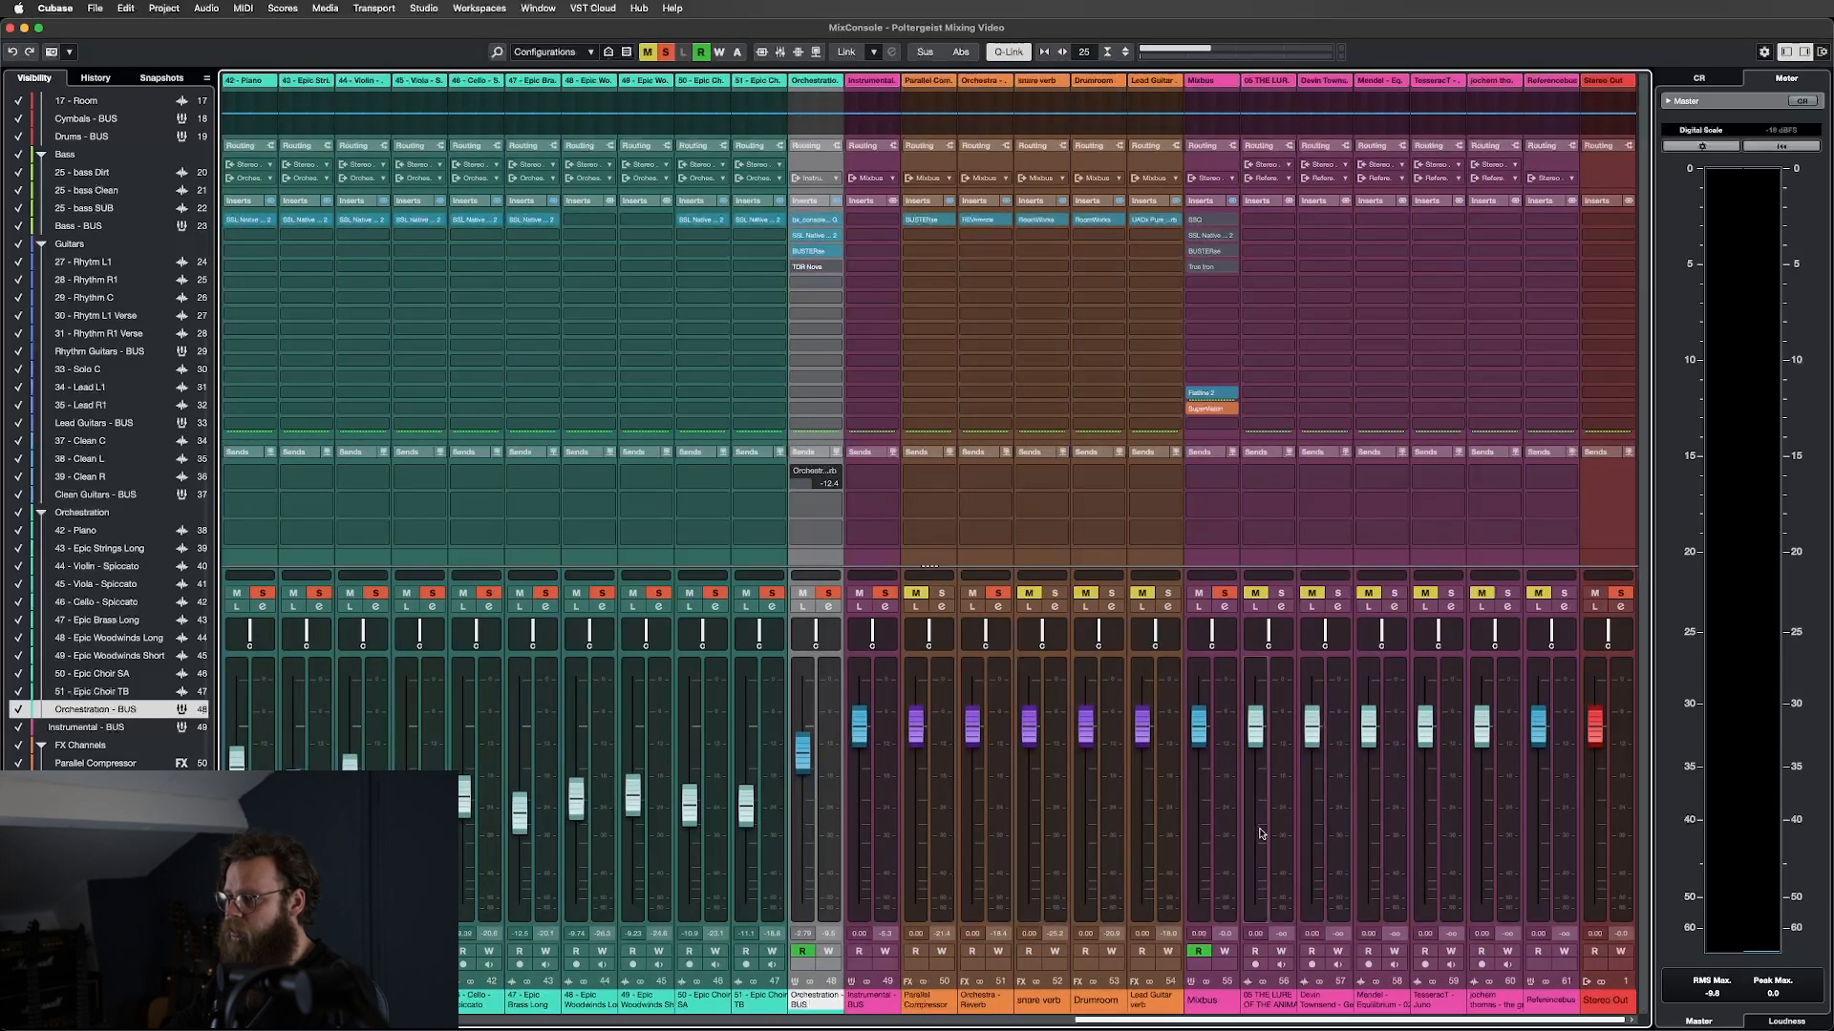
pyautogui.hscroll(-4, 1232, 831)
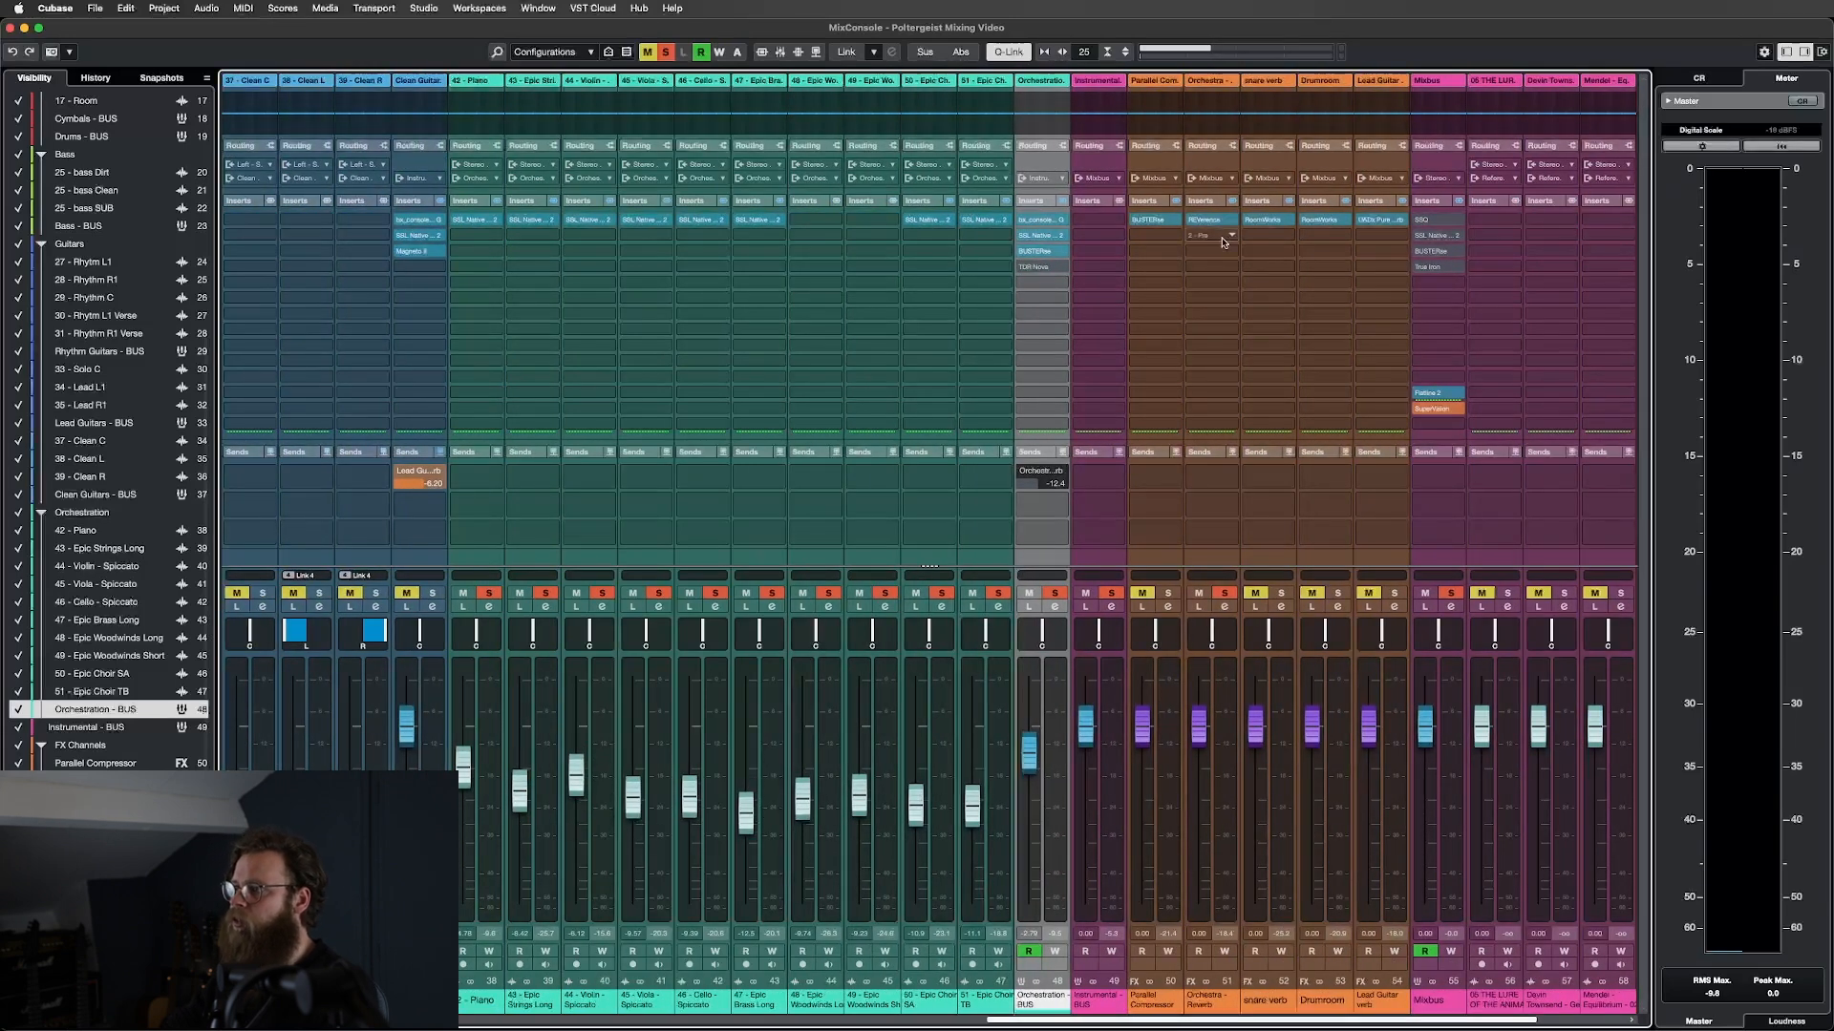
pyautogui.click(1211, 223)
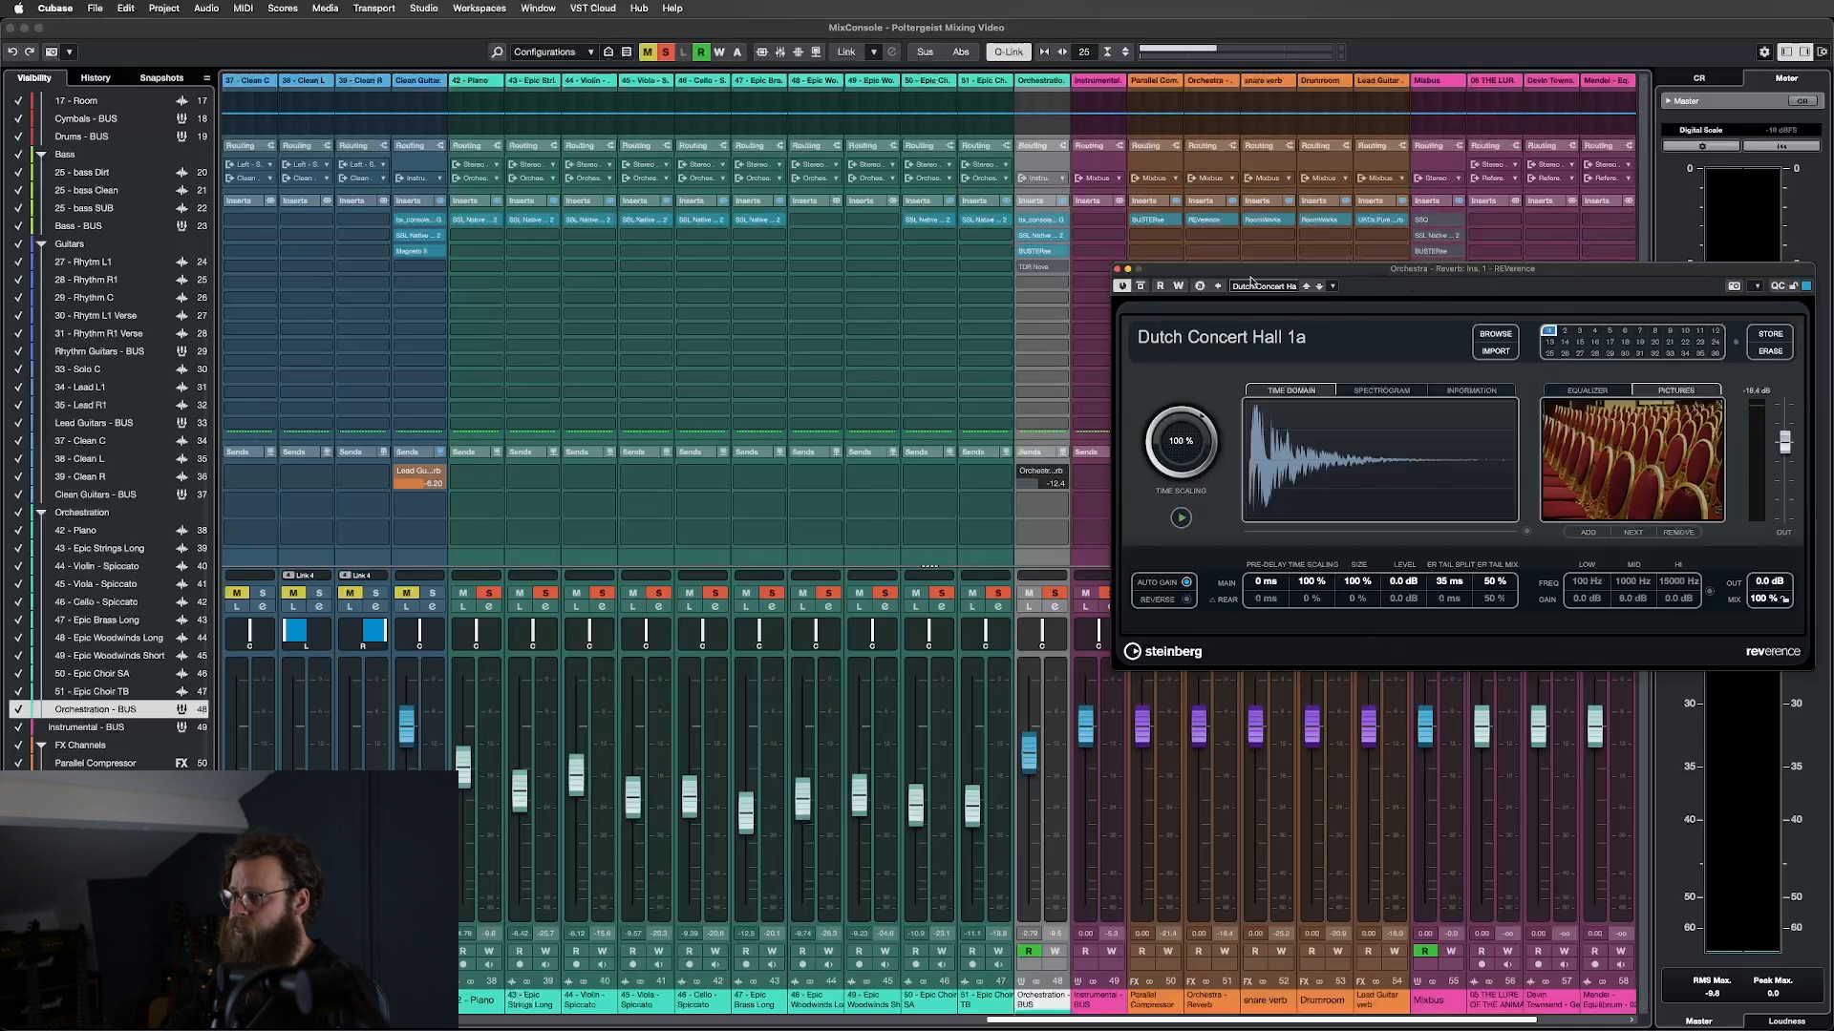
pyautogui.click(1120, 271)
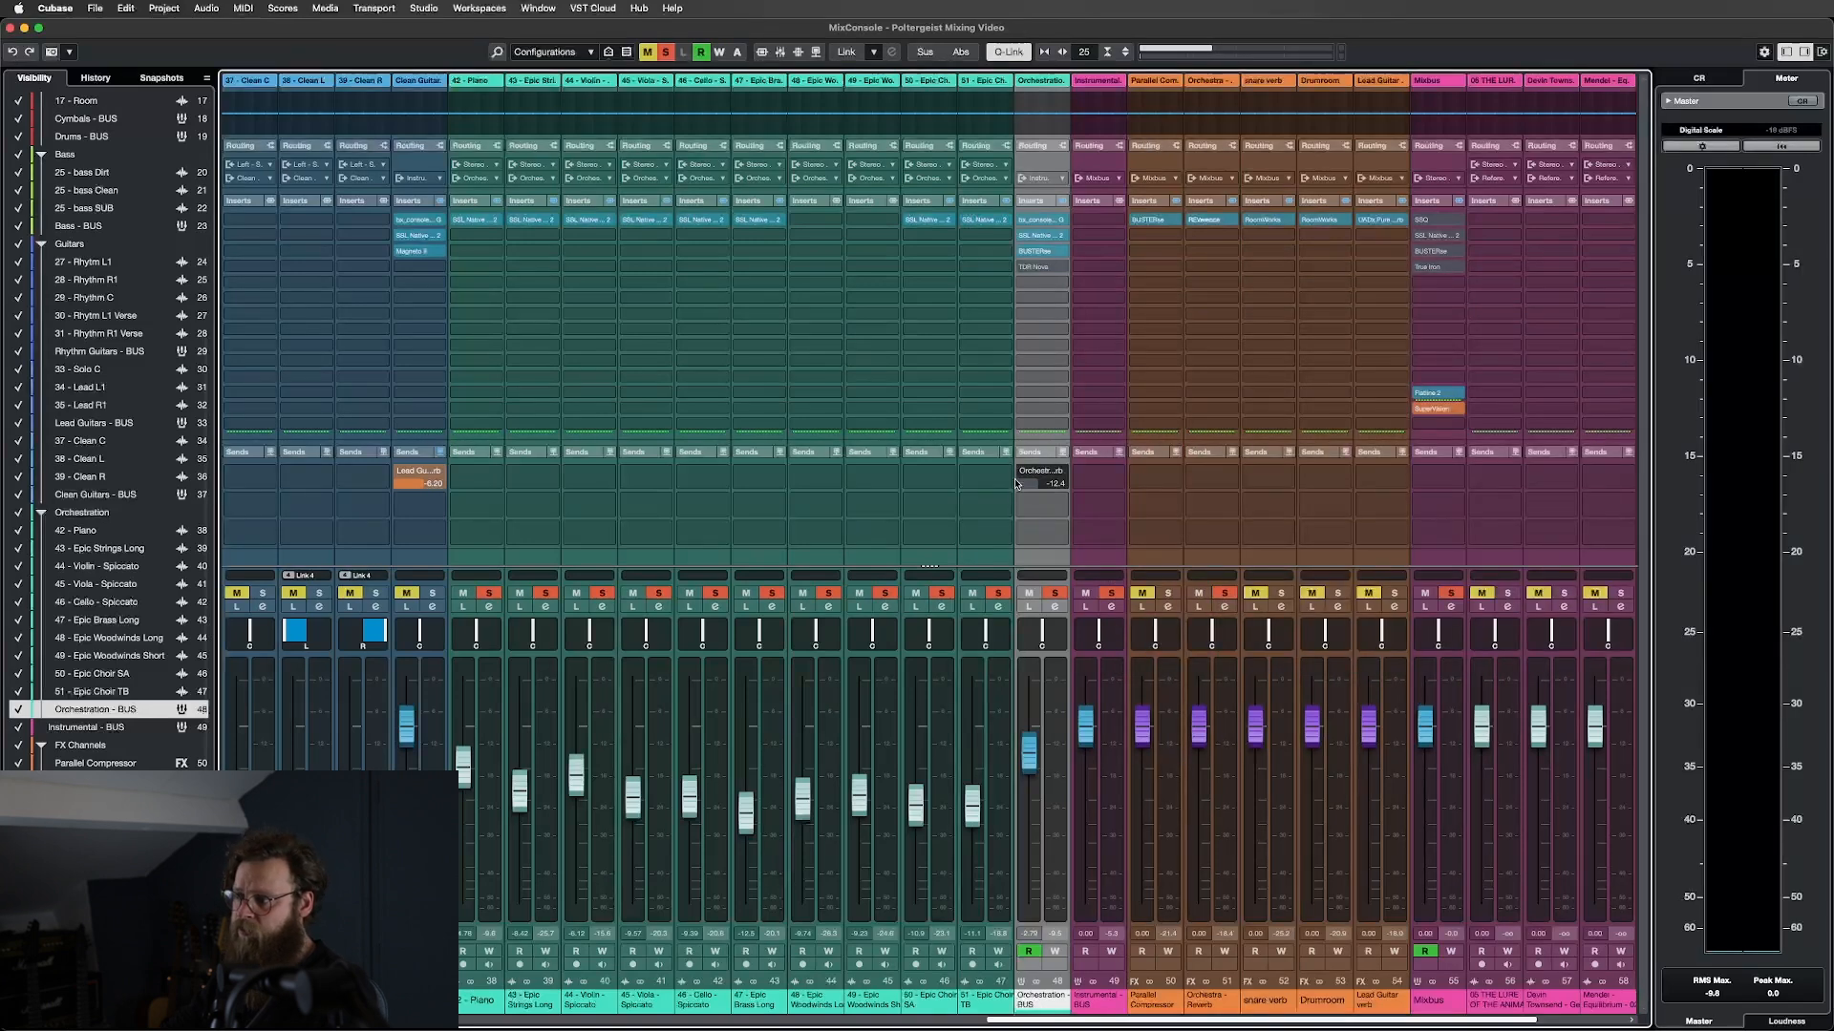
# Enable the Orchestration BUS orchestra reverb send at -12.4 dB during playback, selecting Piano through Orchestration BUS.
pyautogui.press('space')
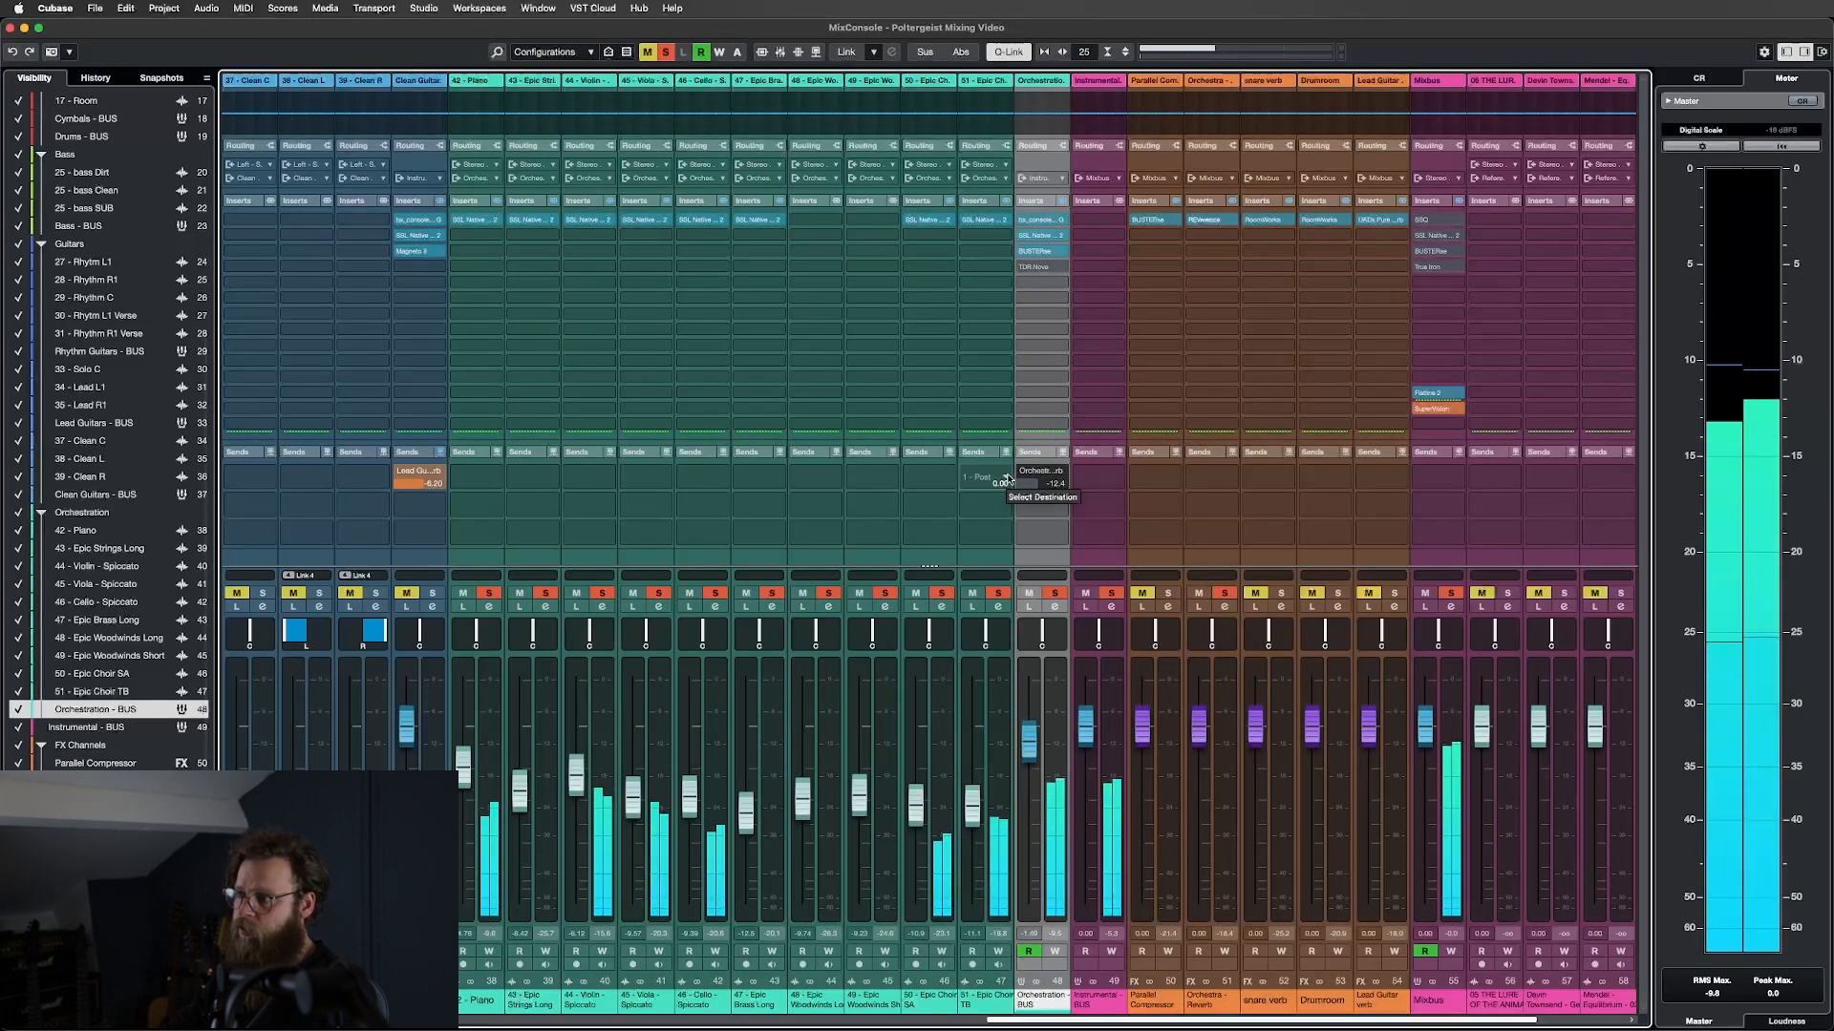
pyautogui.moveTo(1021, 474)
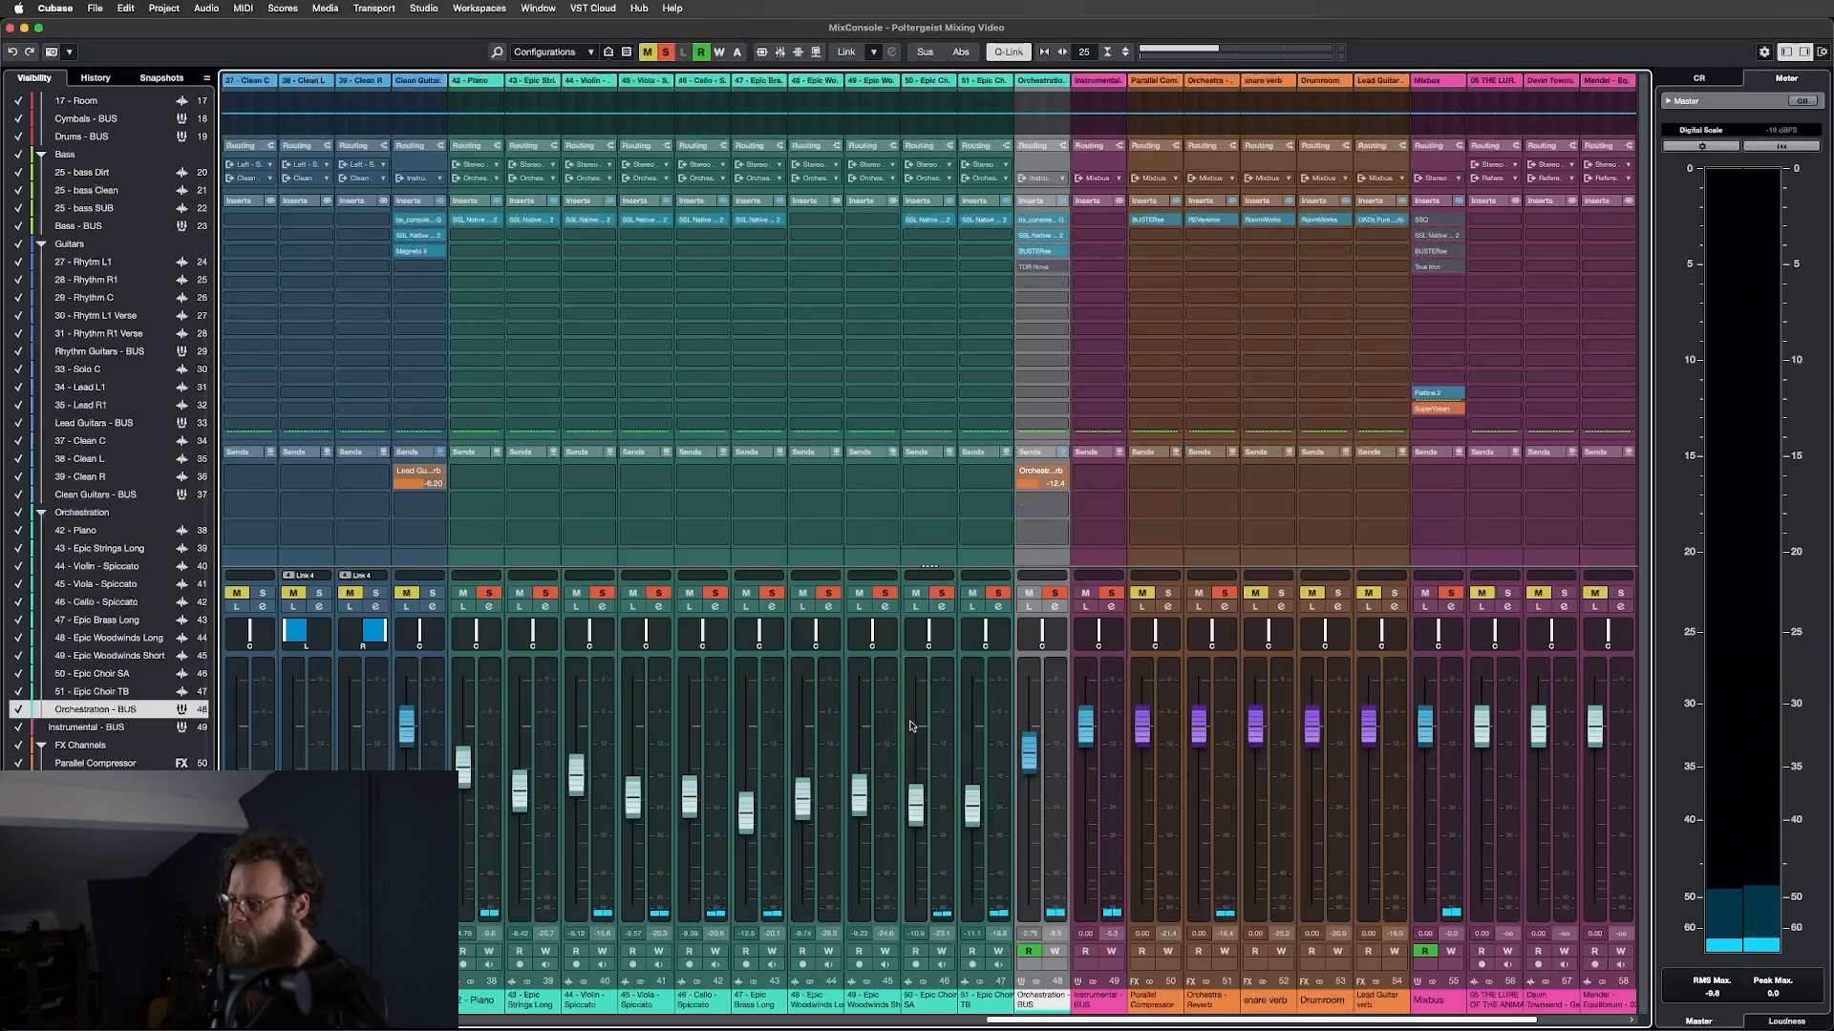
pyautogui.keyDown('shift'); pyautogui.click(503, 579); pyautogui.keyUp('shift')
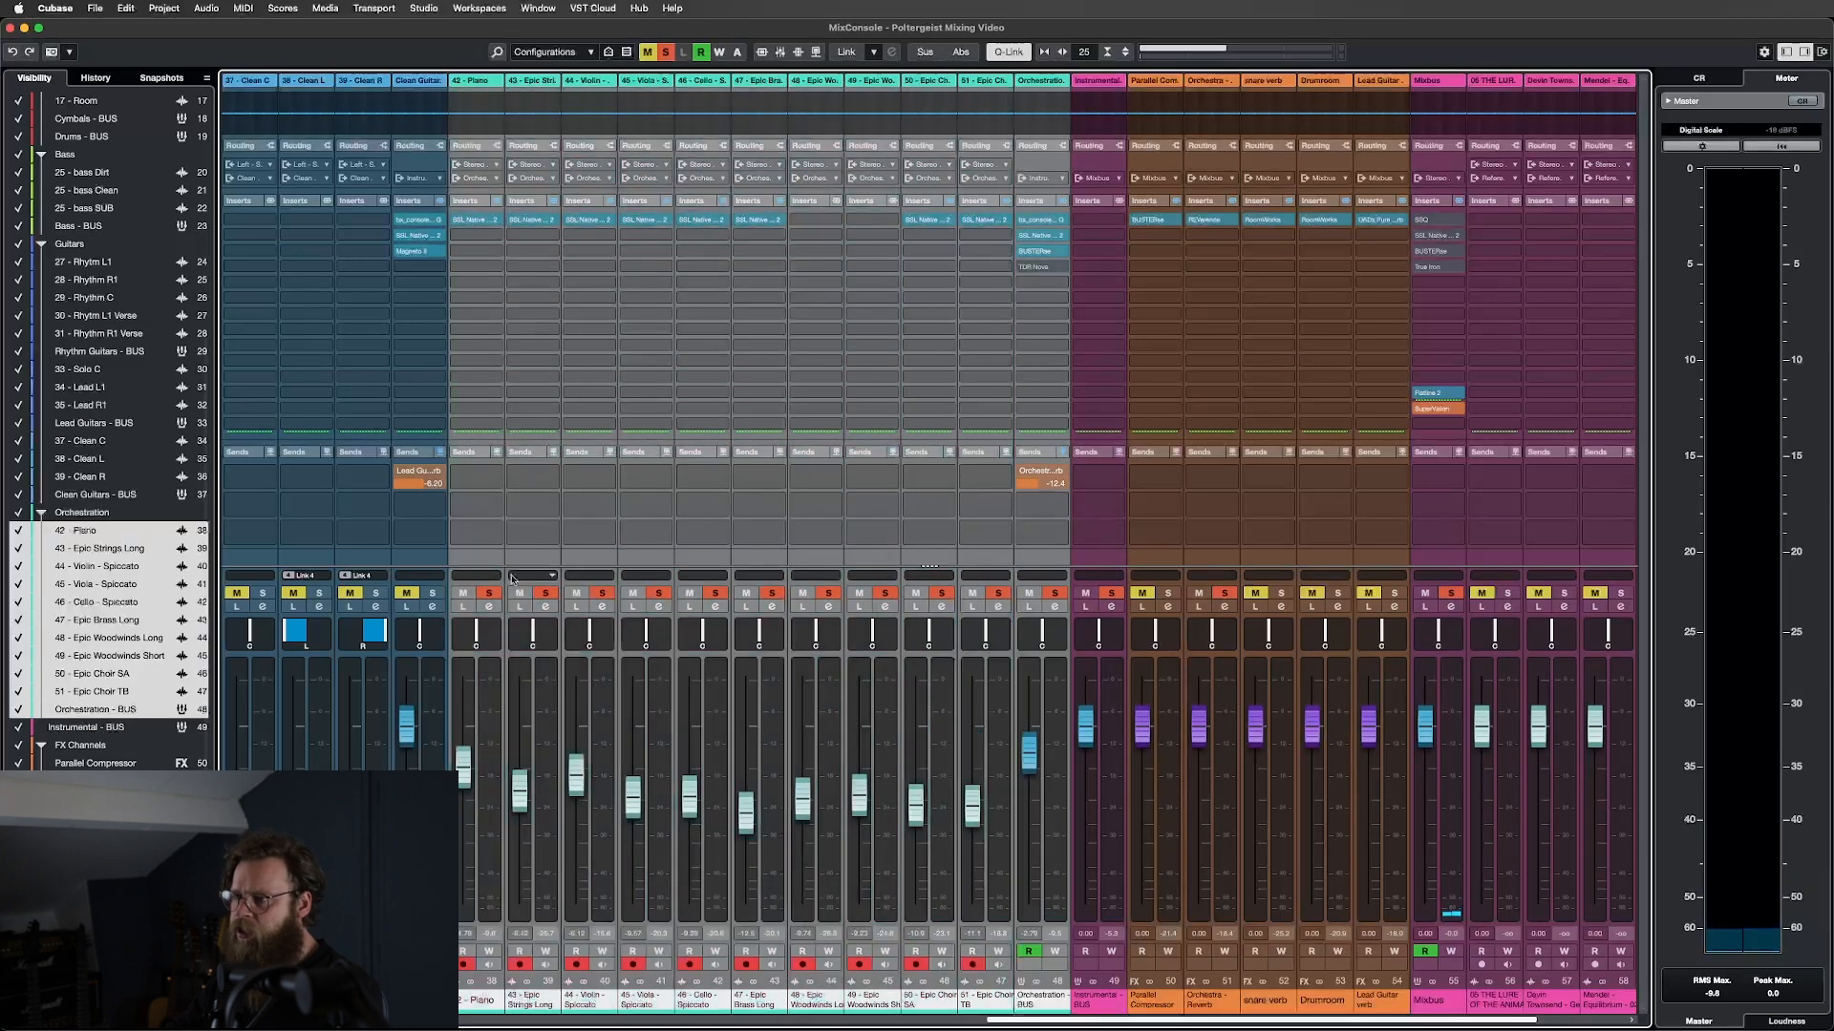
# Compare the orchestral channels with inserts bypassed and restored during playback, then select only Orchestration BUS.
pyautogui.click(497, 203)
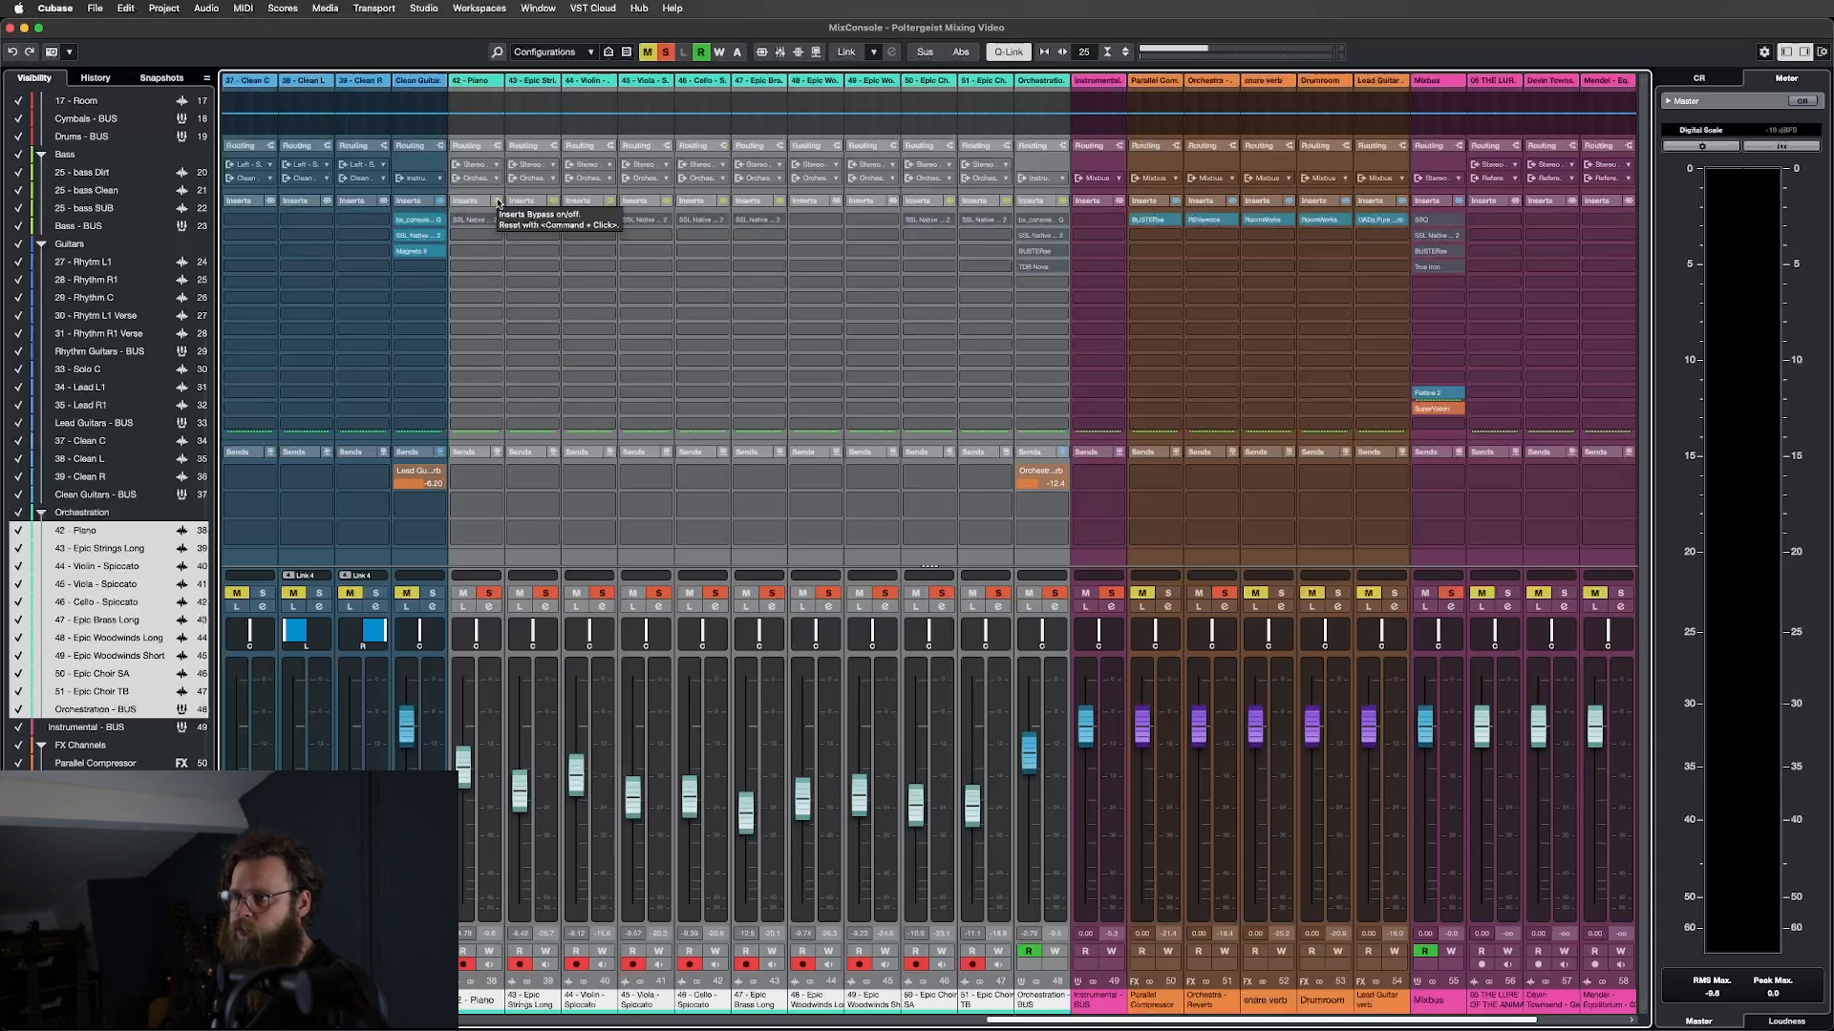
pyautogui.press('space')
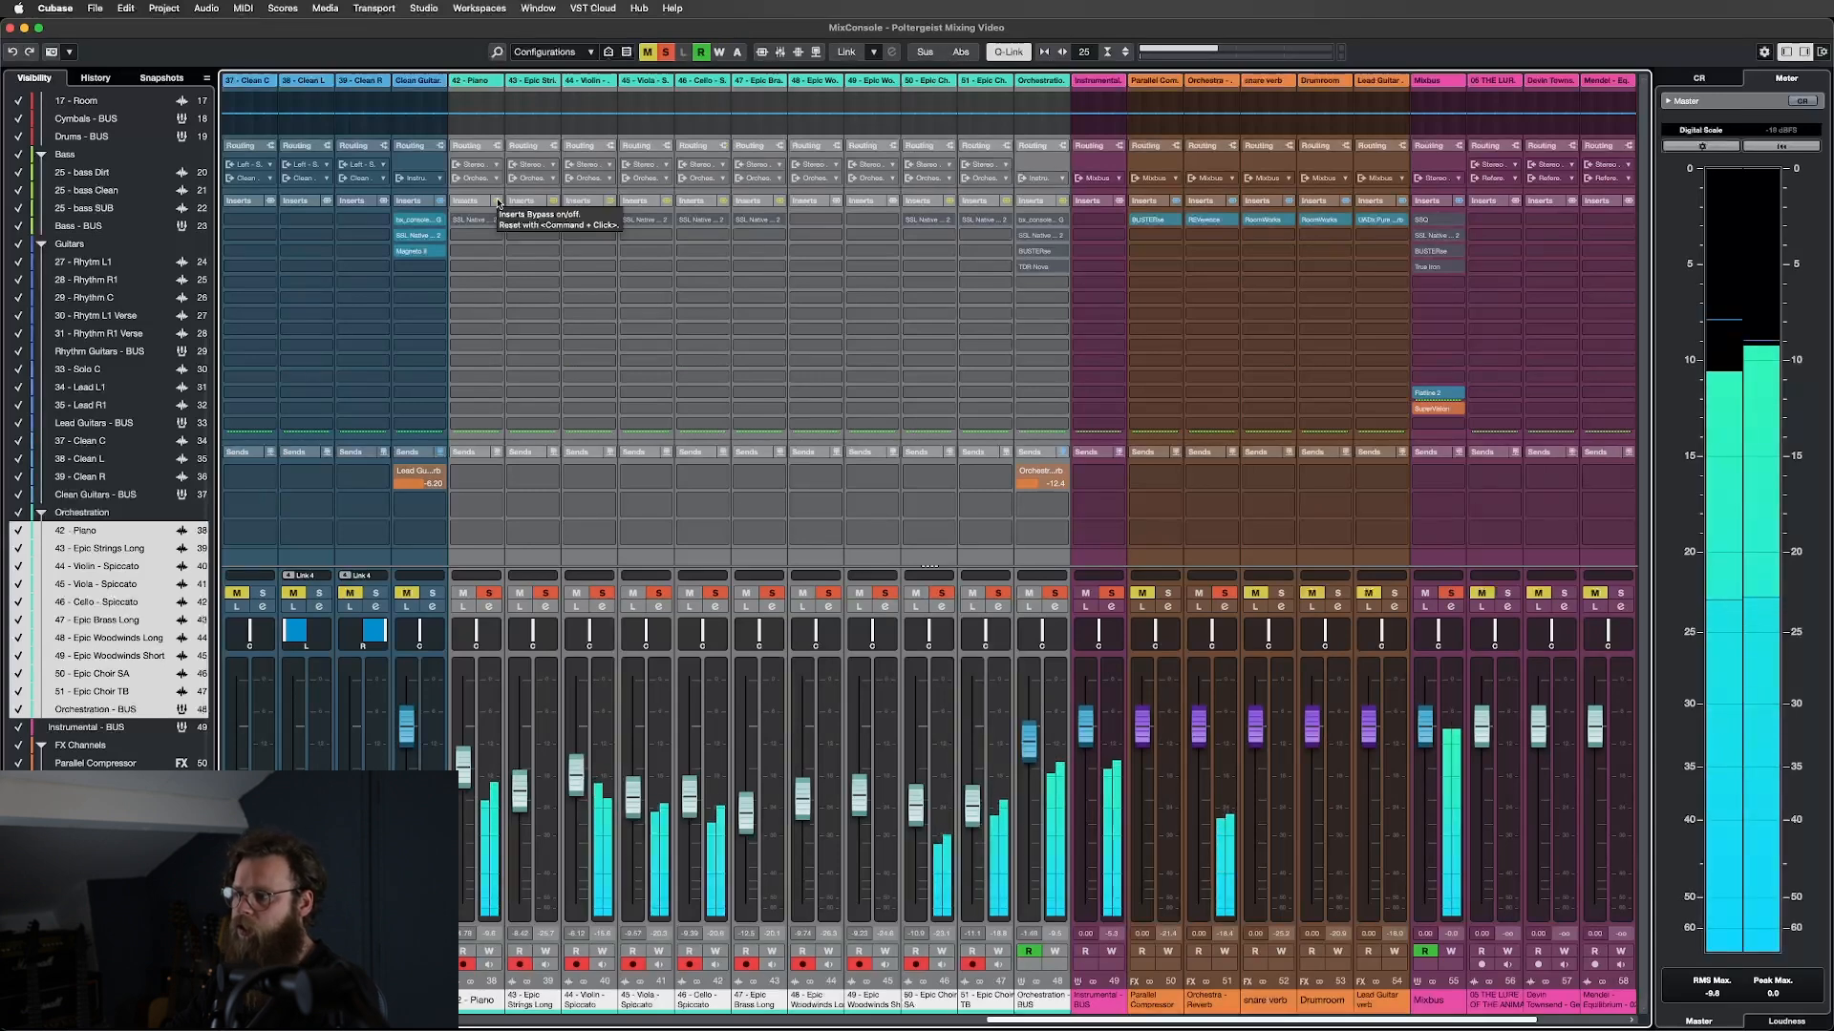
pyautogui.click(497, 202)
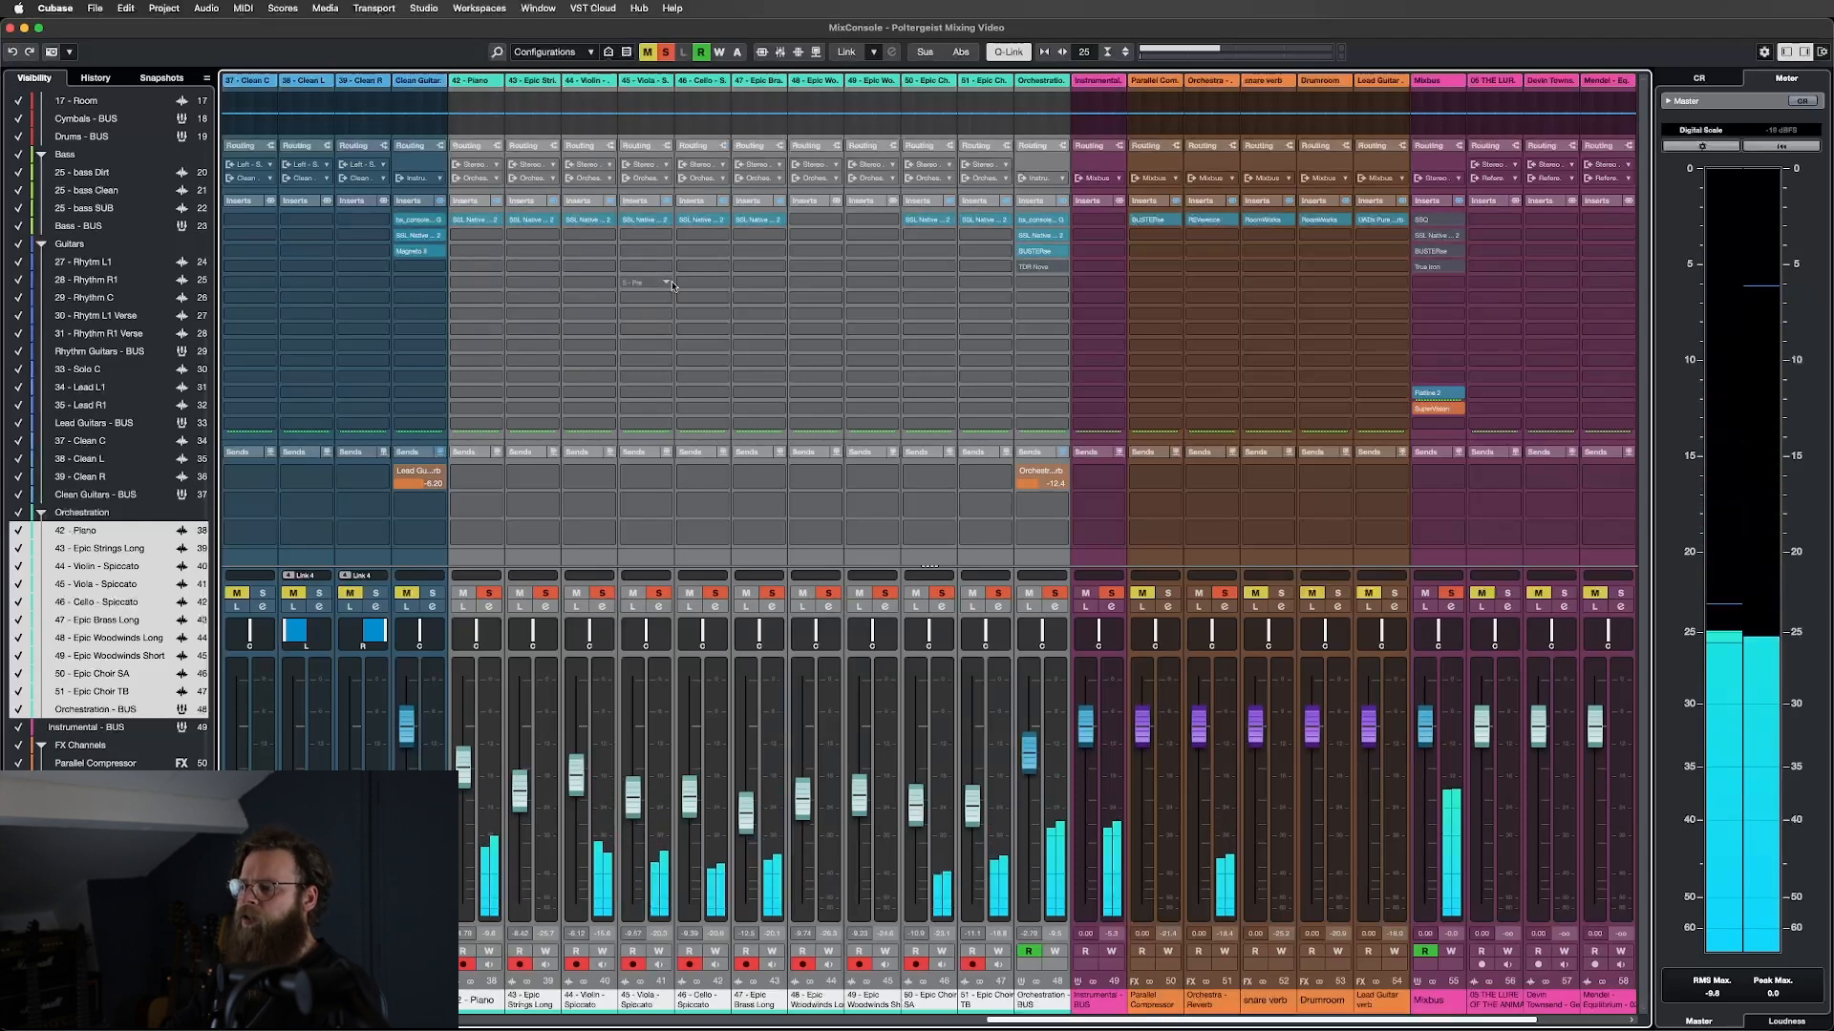
pyautogui.click(1034, 550)
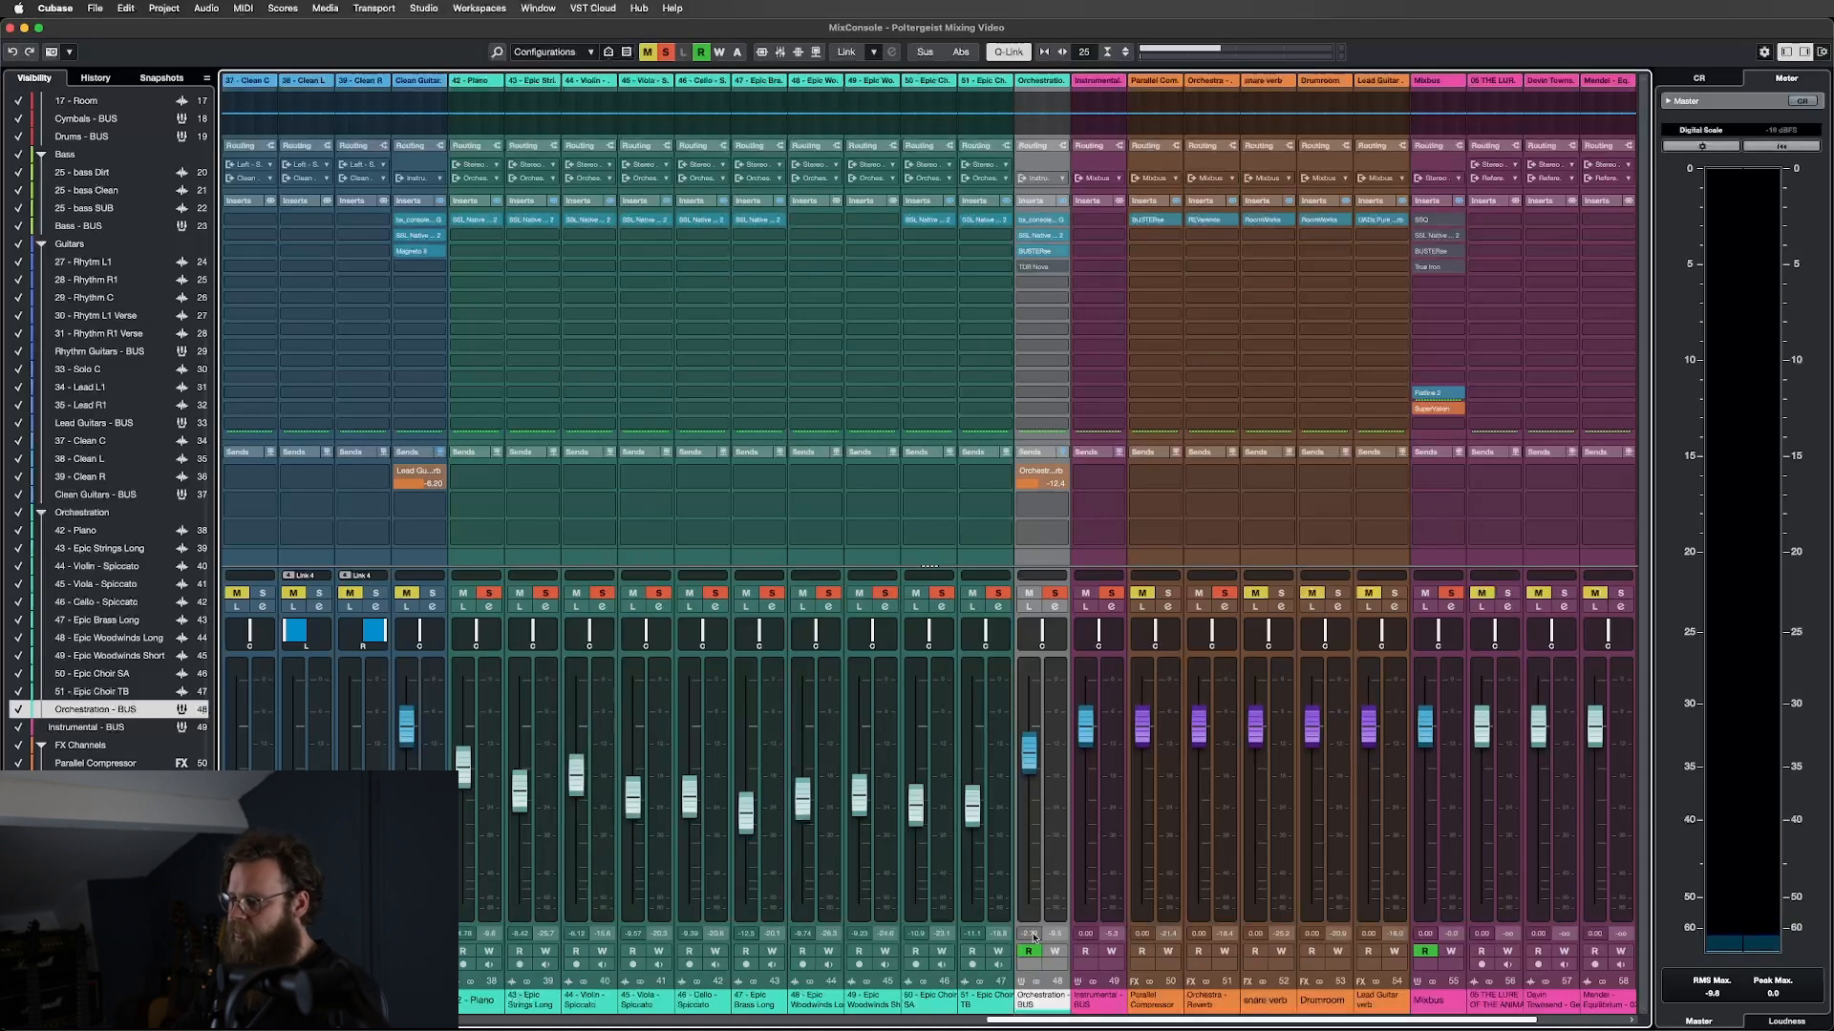
# Solo the drum channels from 02-Kick through Drums-BUS.
pyautogui.moveTo(1095, 1020); pyautogui.dragTo(306, 1020)
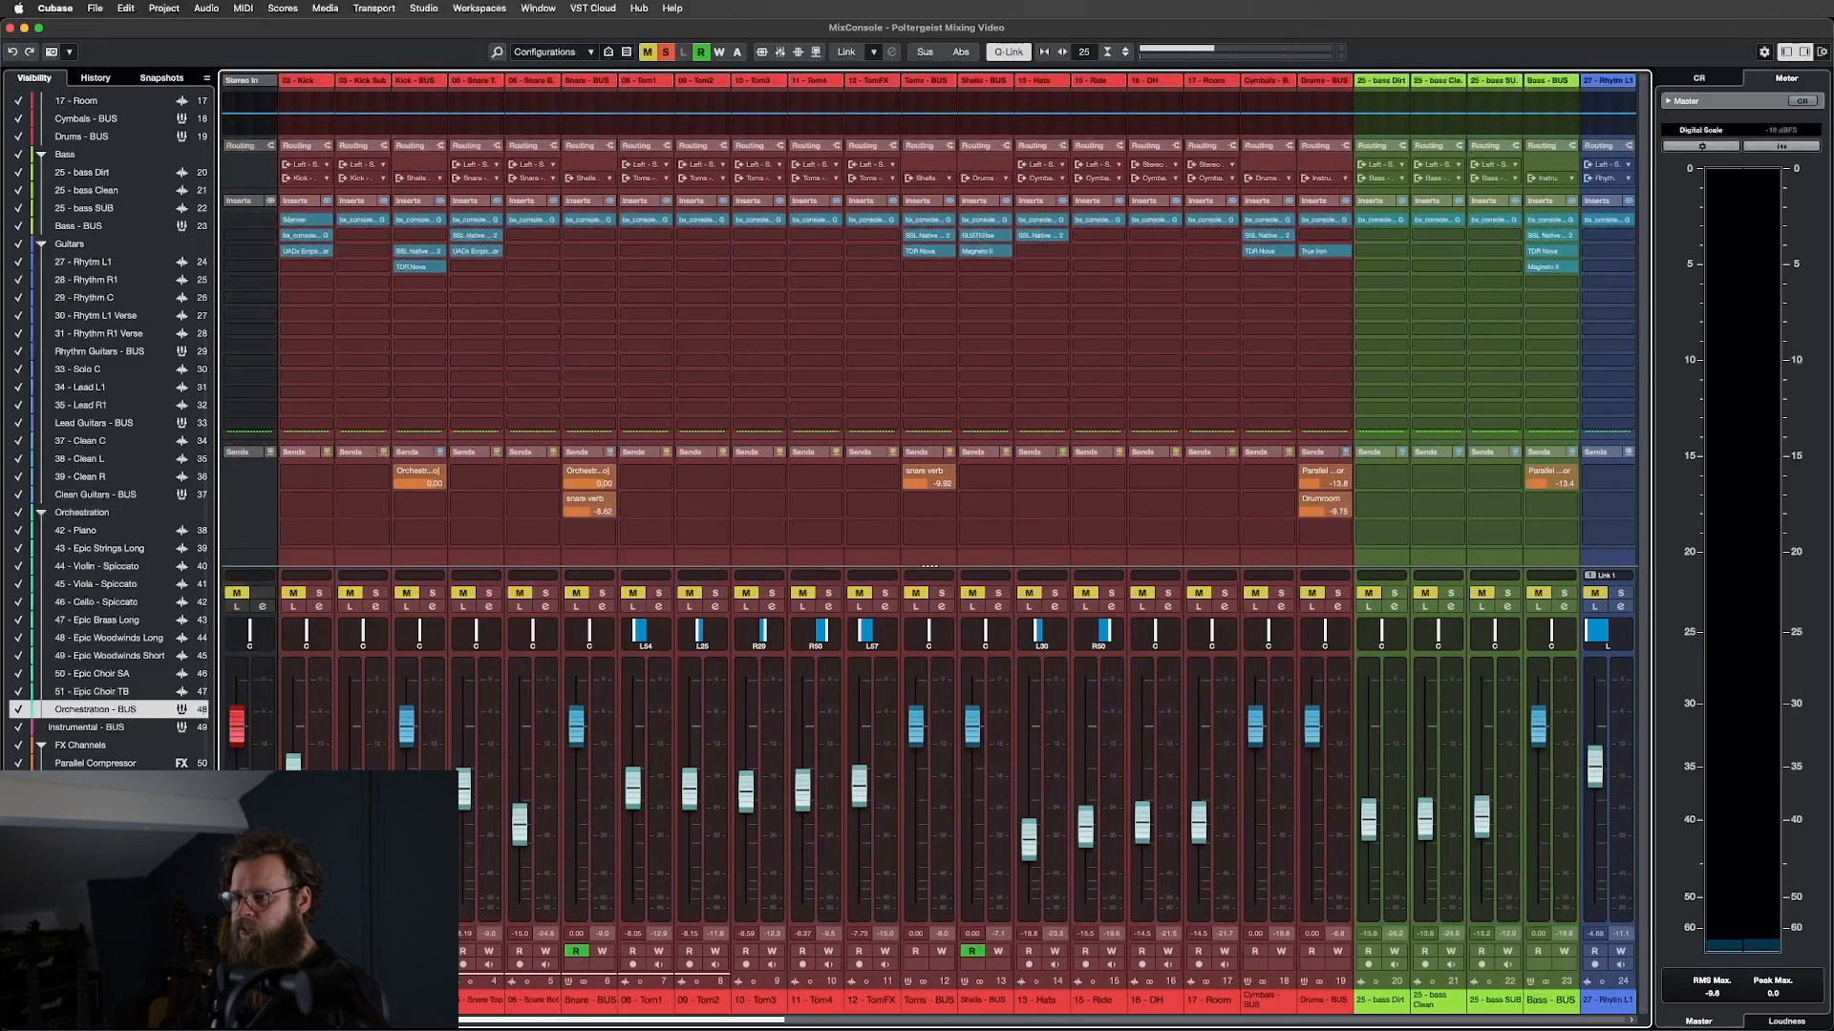
pyautogui.click(283, 548)
pyautogui.keyDown('shift'); pyautogui.click(1337, 564); pyautogui.keyUp('shift')
pyautogui.click(1339, 593)
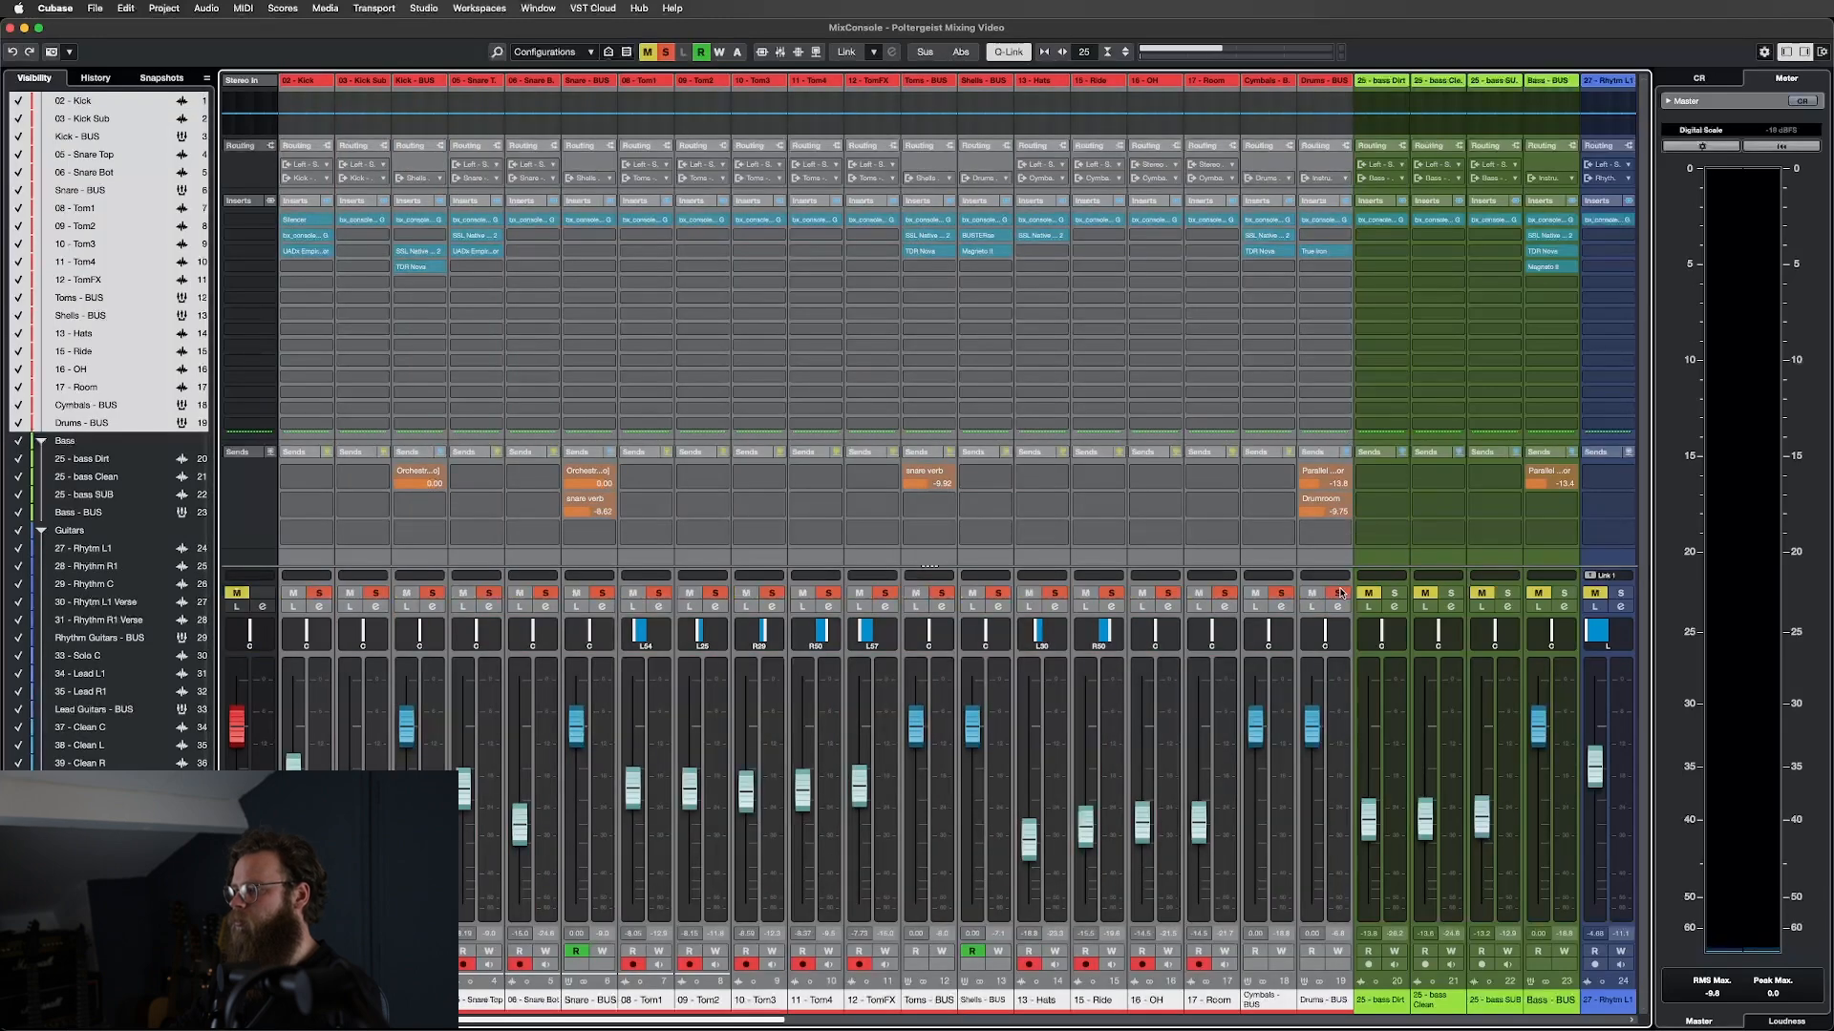
# Open the TDR Nova editor on the Orchestration BUS channel.
pyautogui.moveTo(730, 1020); pyautogui.dragTo(1194, 1019)
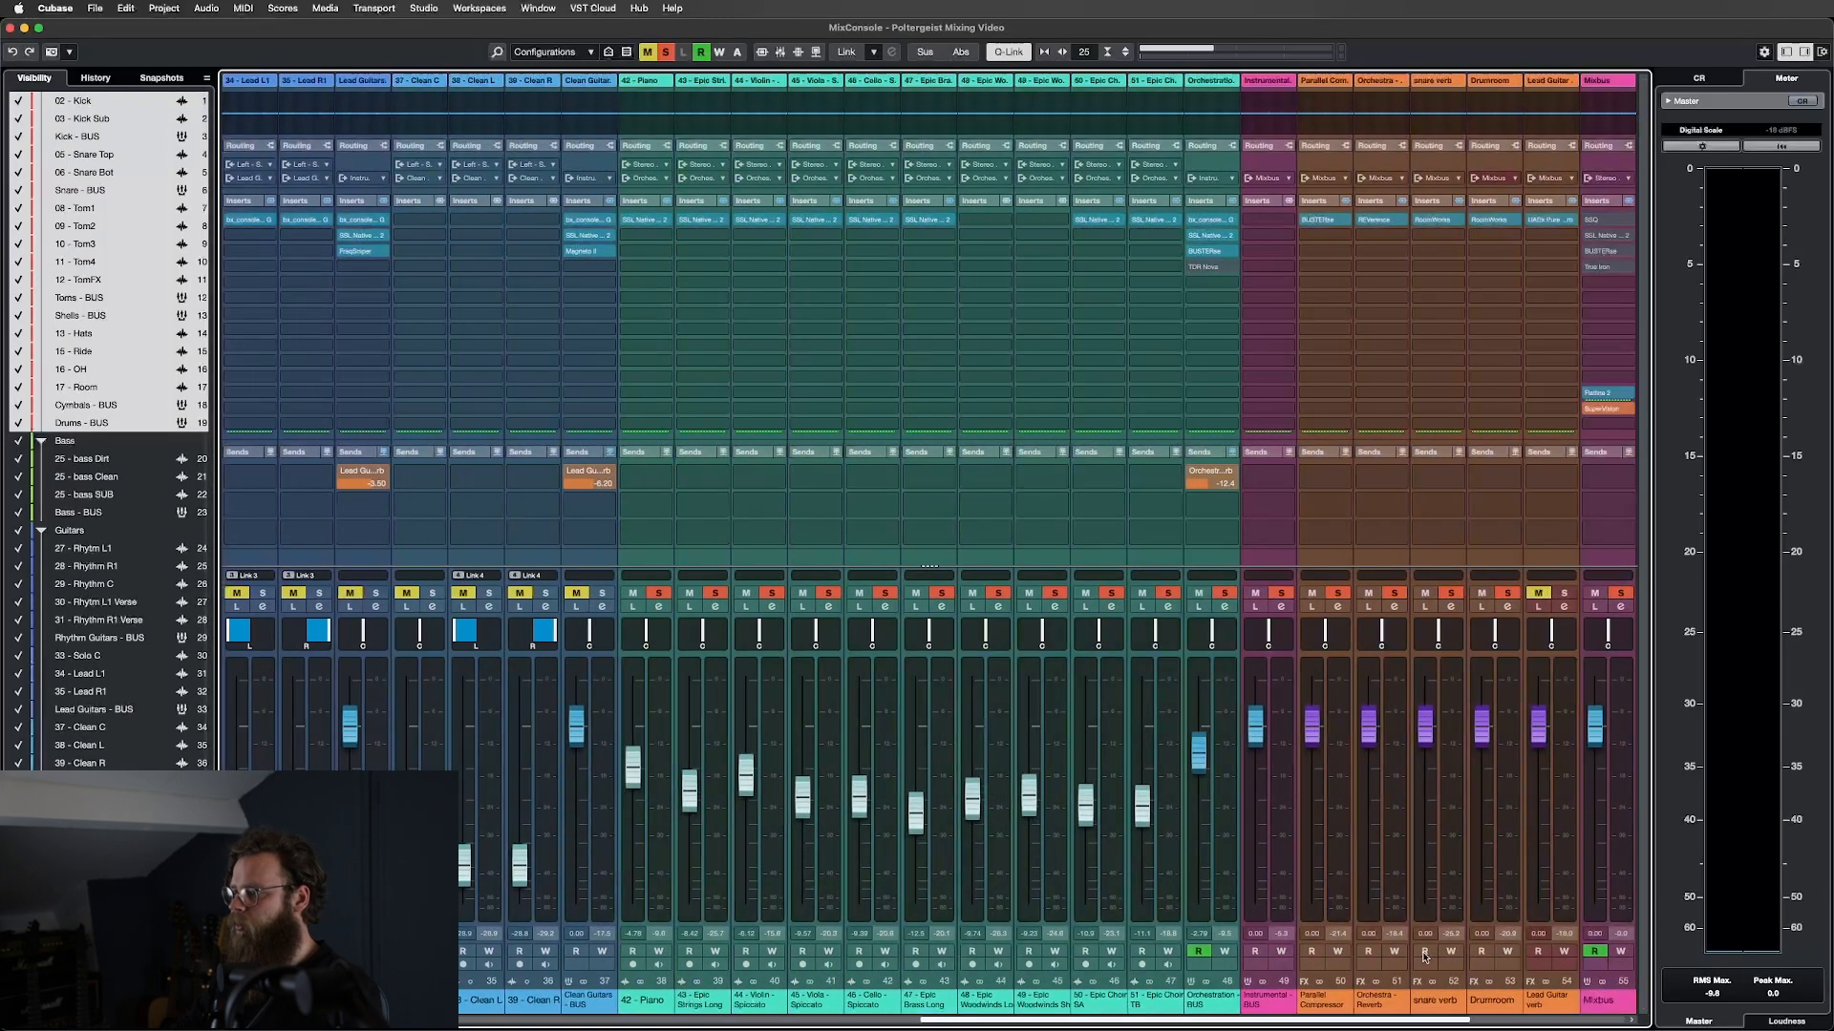
pyautogui.click(1230, 564)
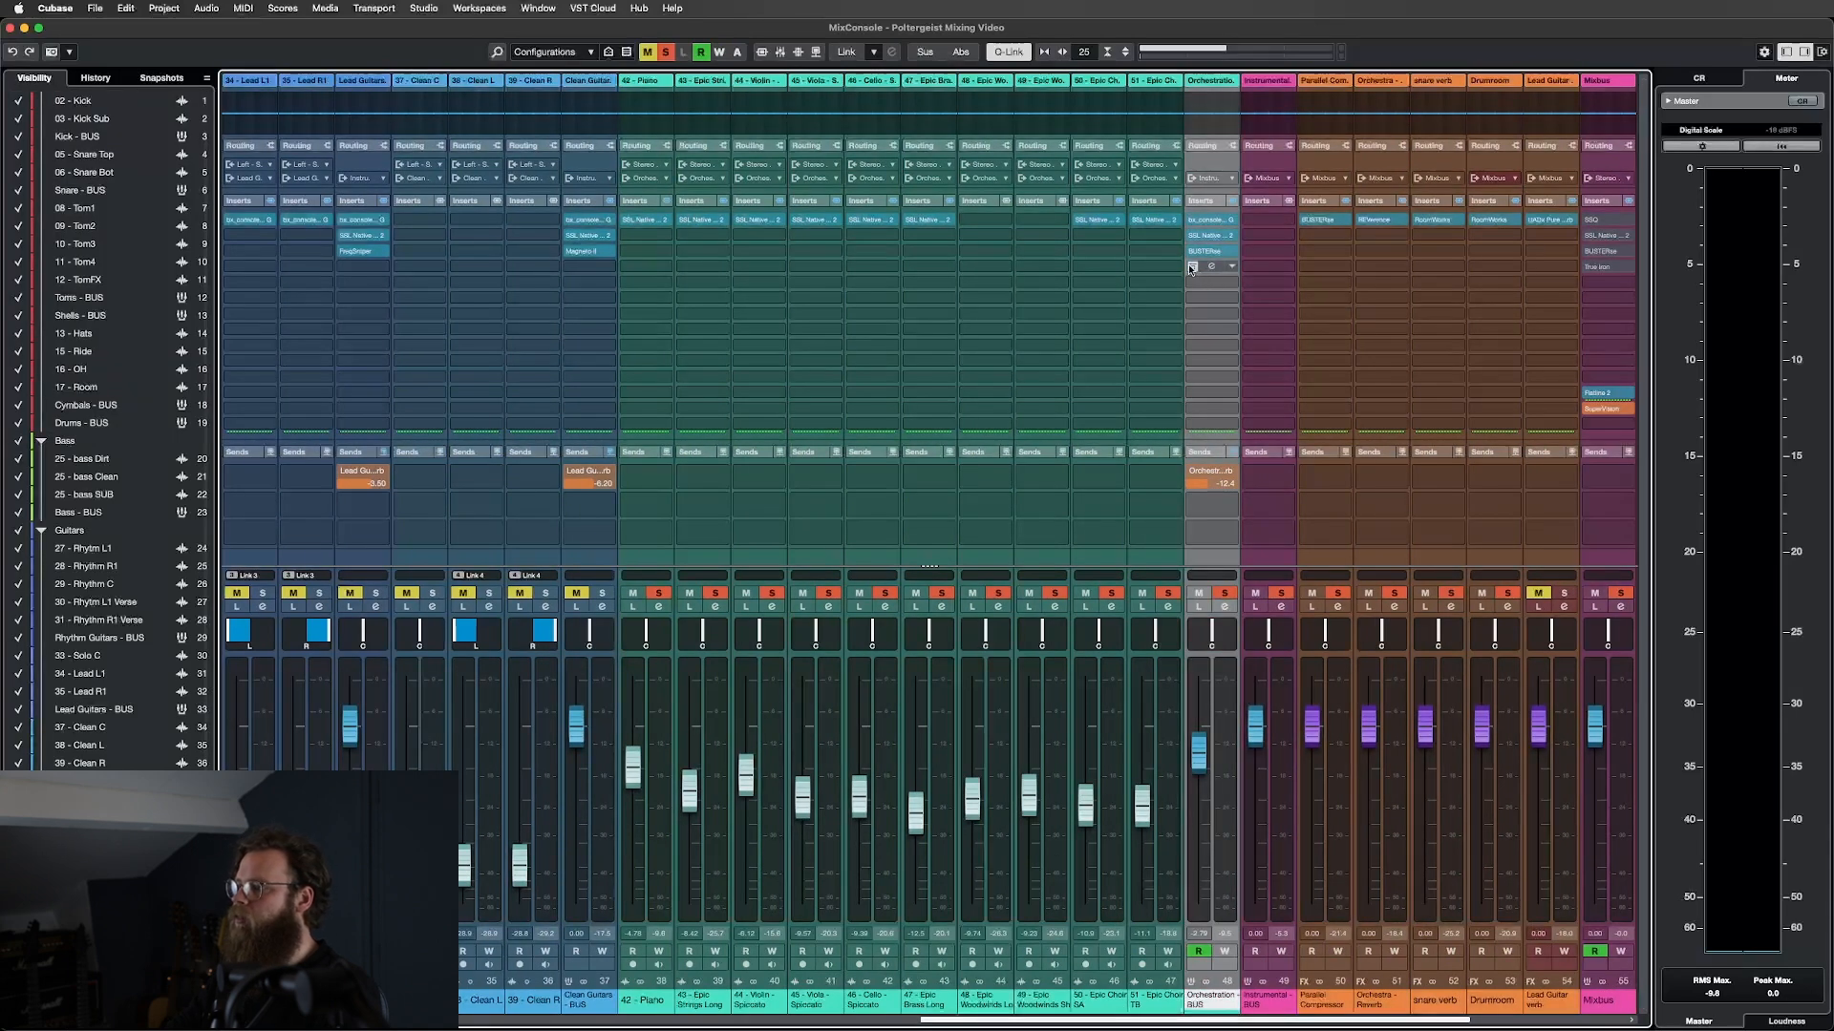
pyautogui.click(1211, 269)
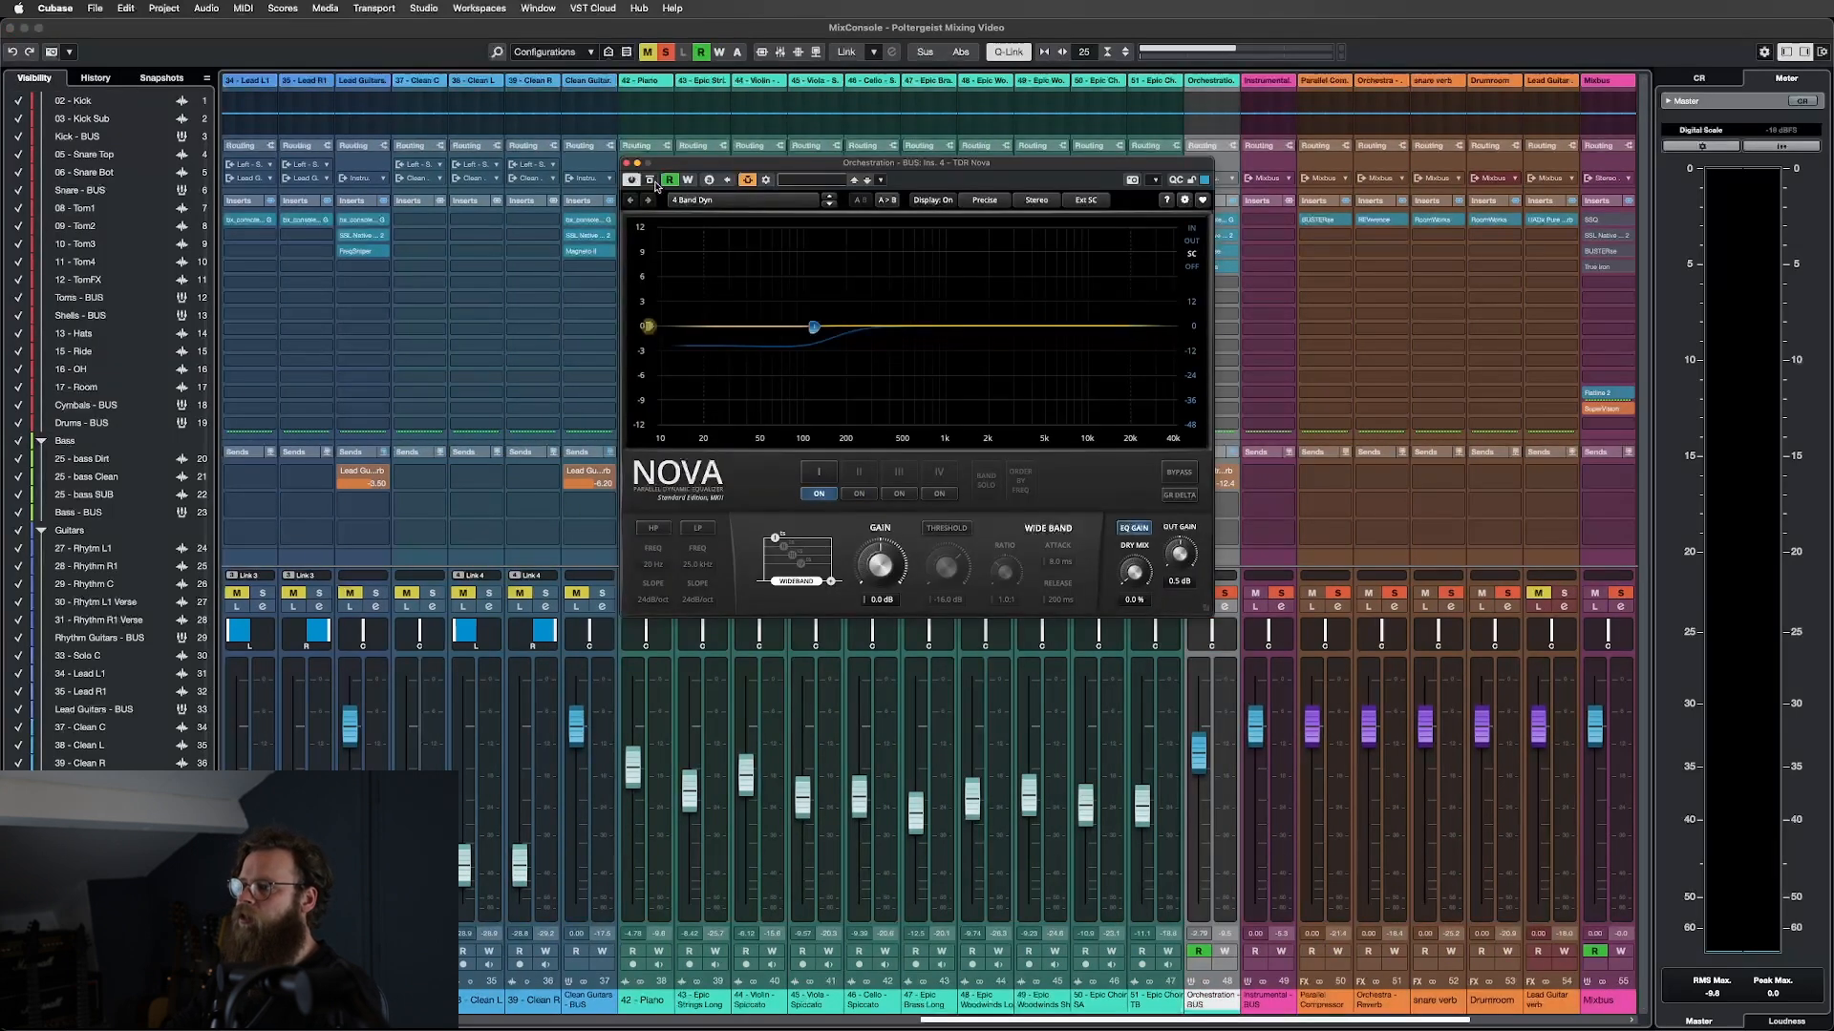
# Bypass Nova and check its sidechain routing from Kick-BUS and Snare-BUS.
pyautogui.click(650, 180)
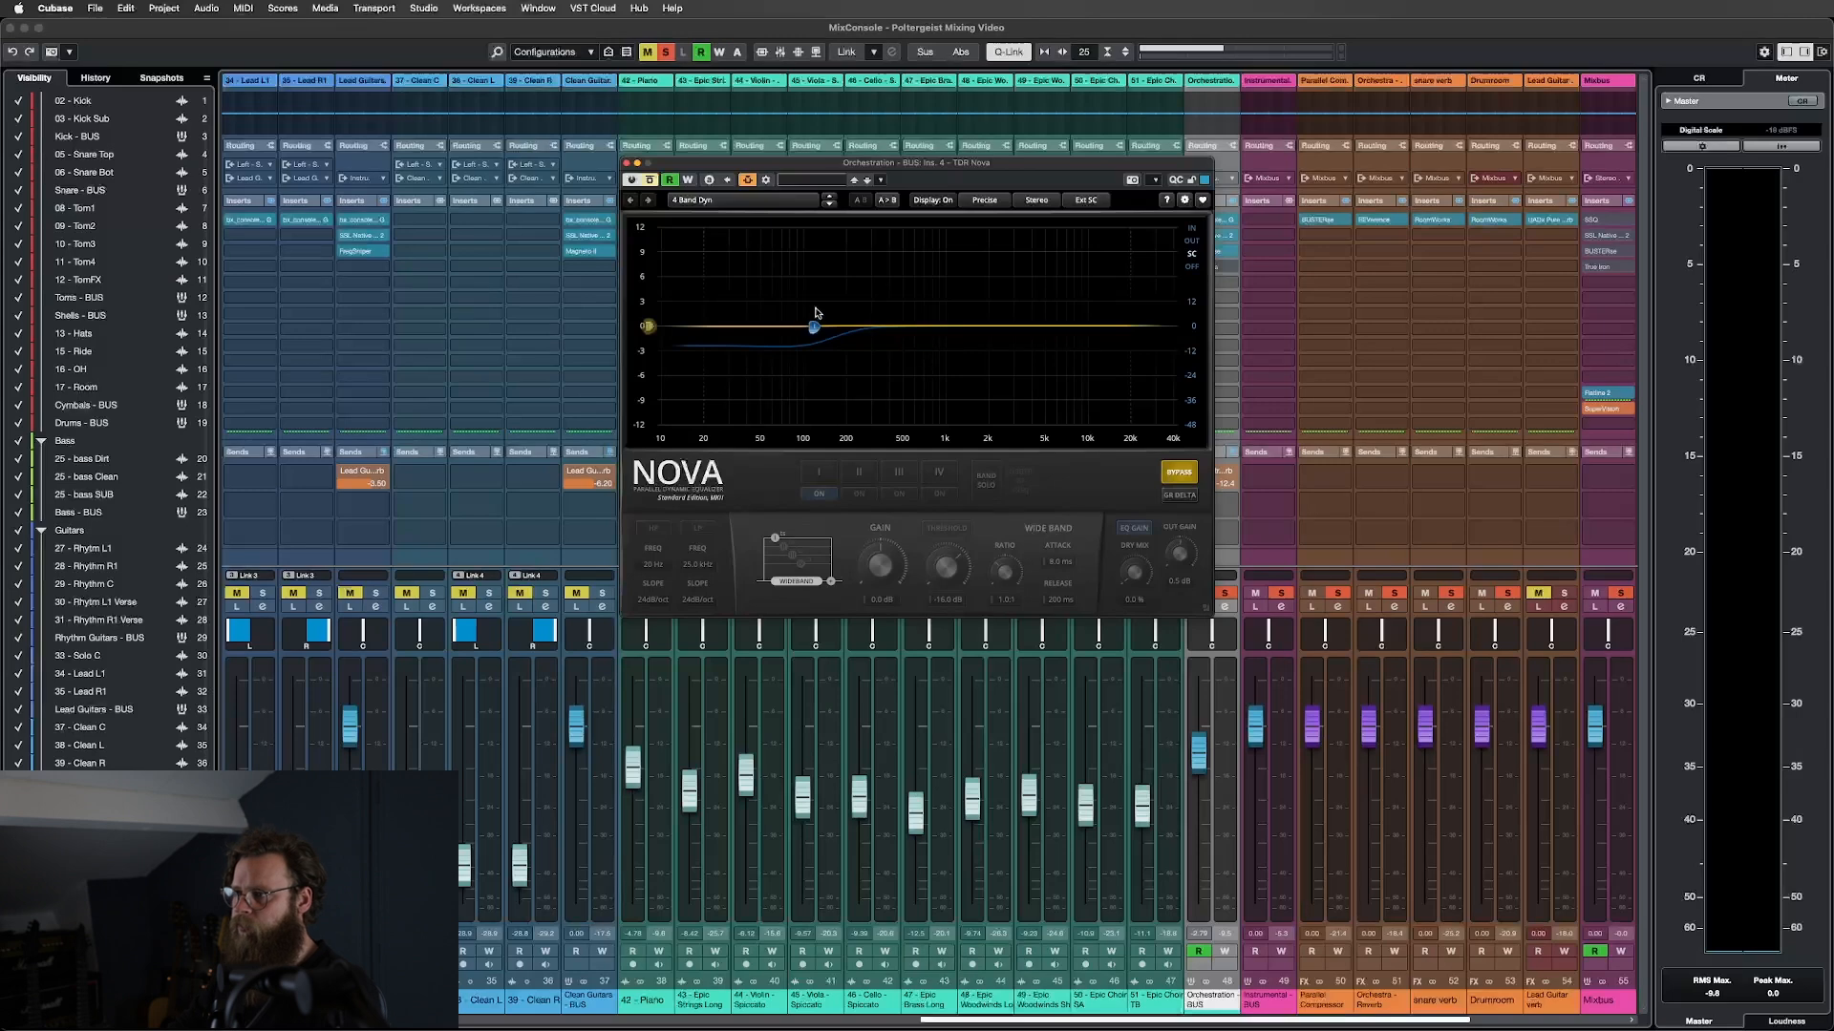
pyautogui.click(767, 181)
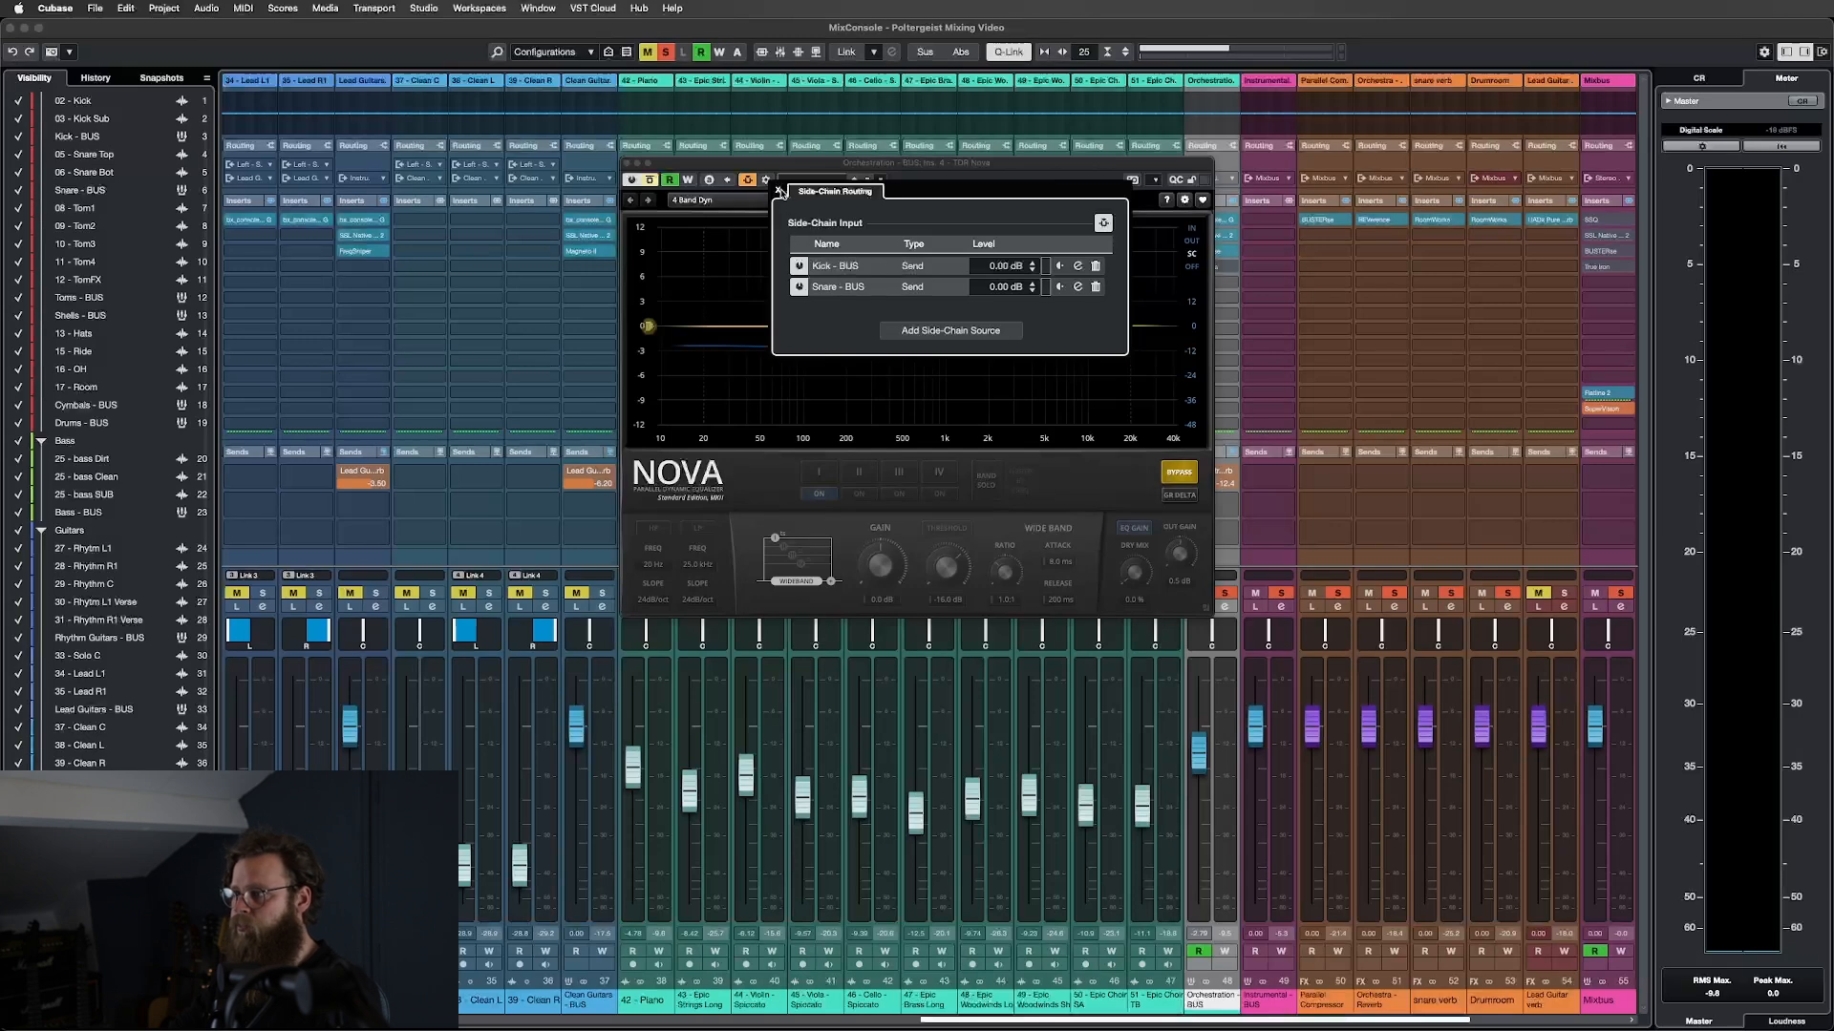
pyautogui.click(779, 191)
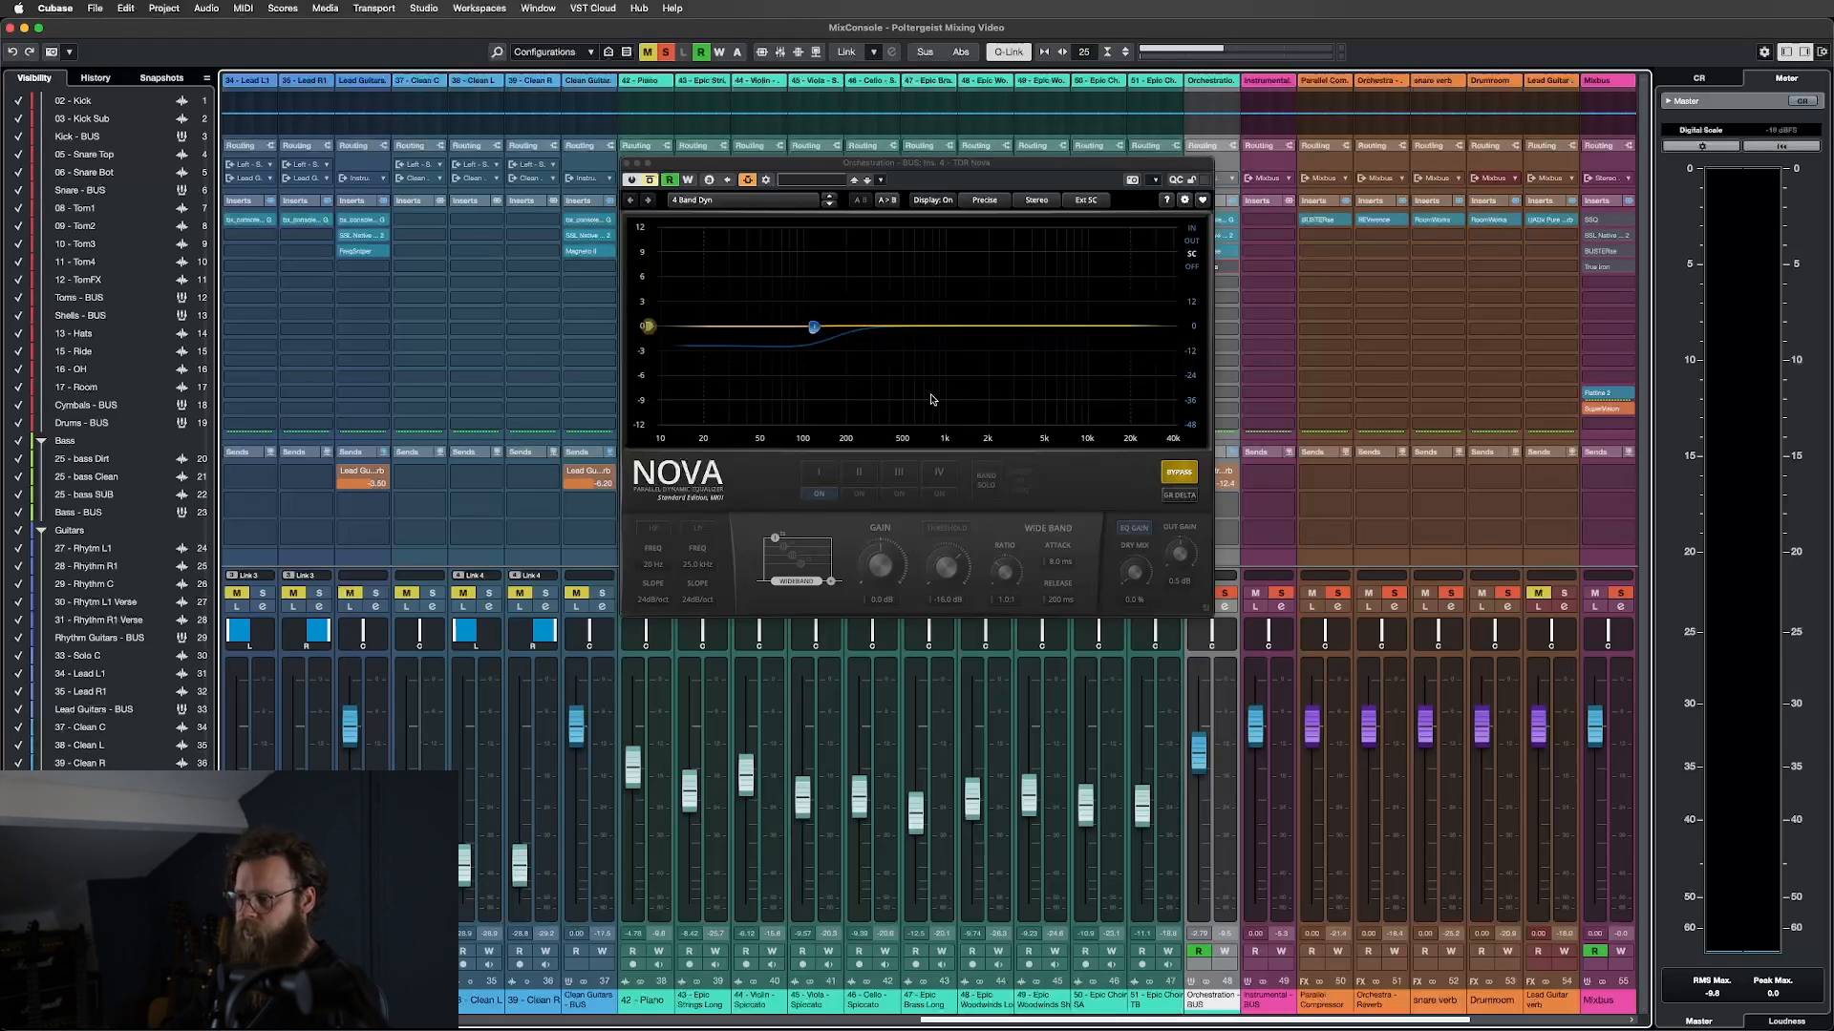
# Play the mix with Nova re-enabled, view Band I's dynamics, then stop and close the editor.
pyautogui.press('space')
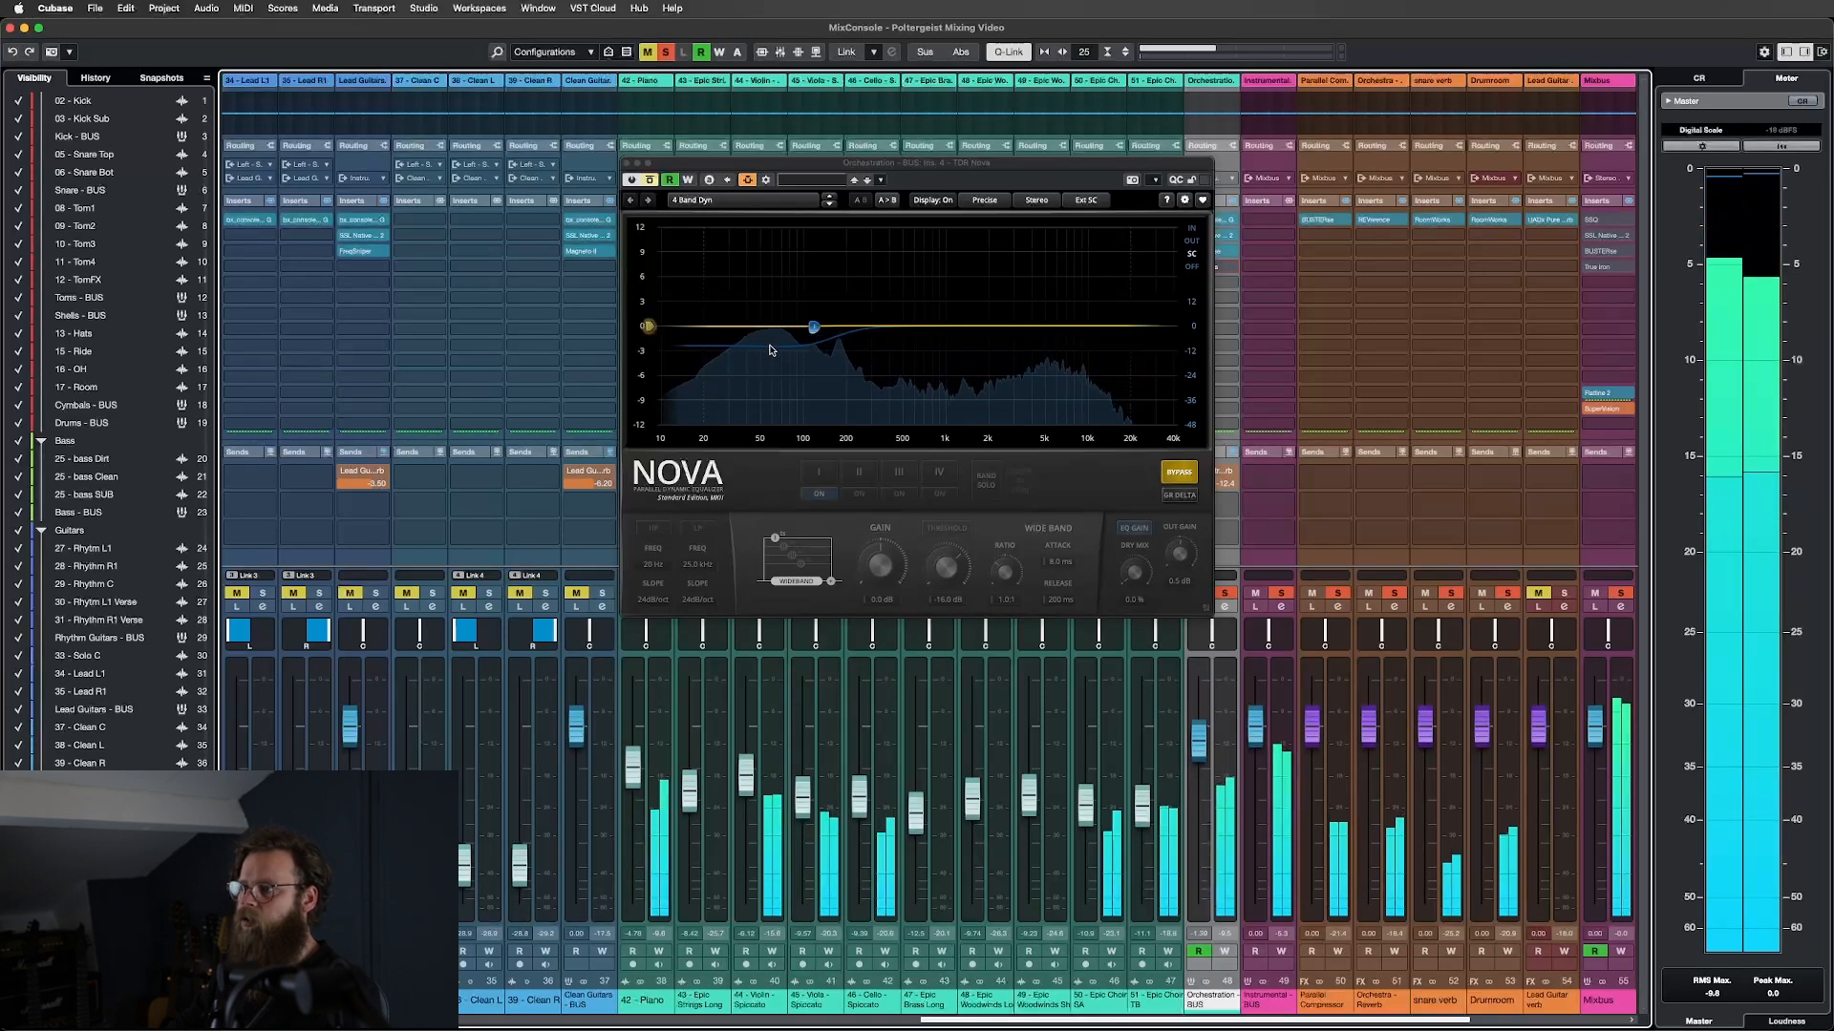
pyautogui.click(650, 179)
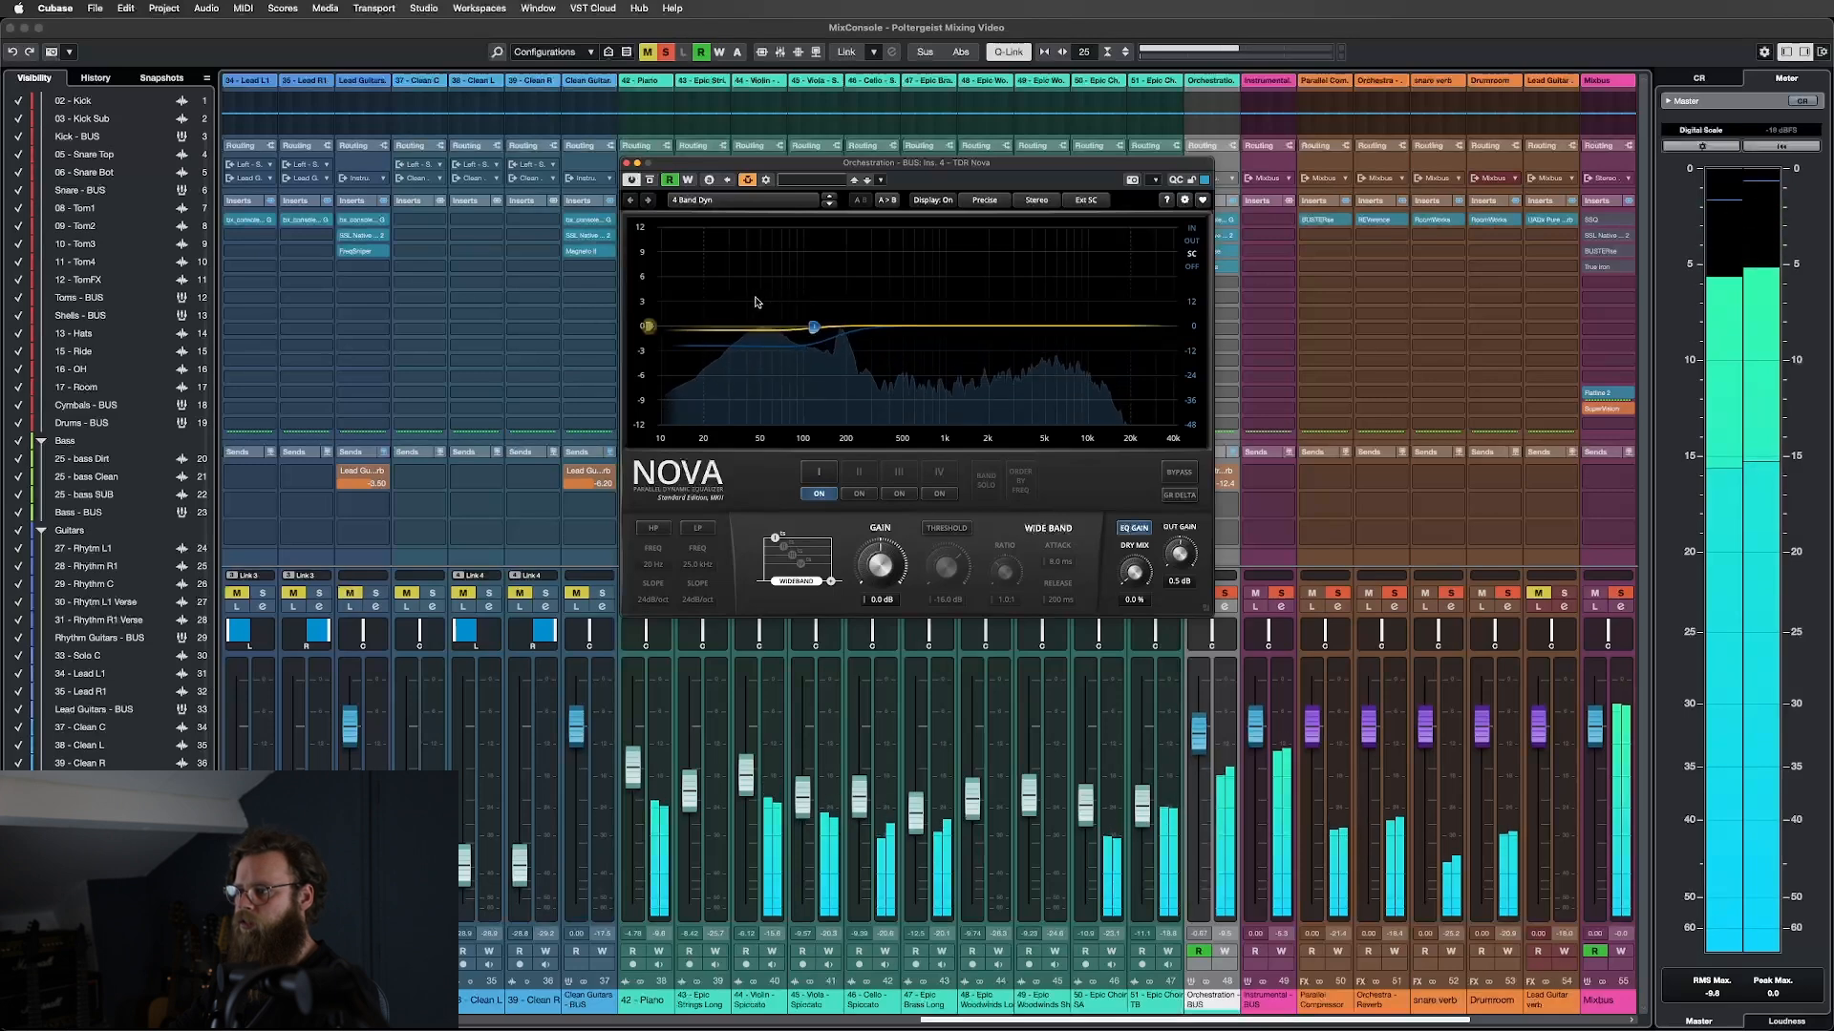
pyautogui.click(819, 470)
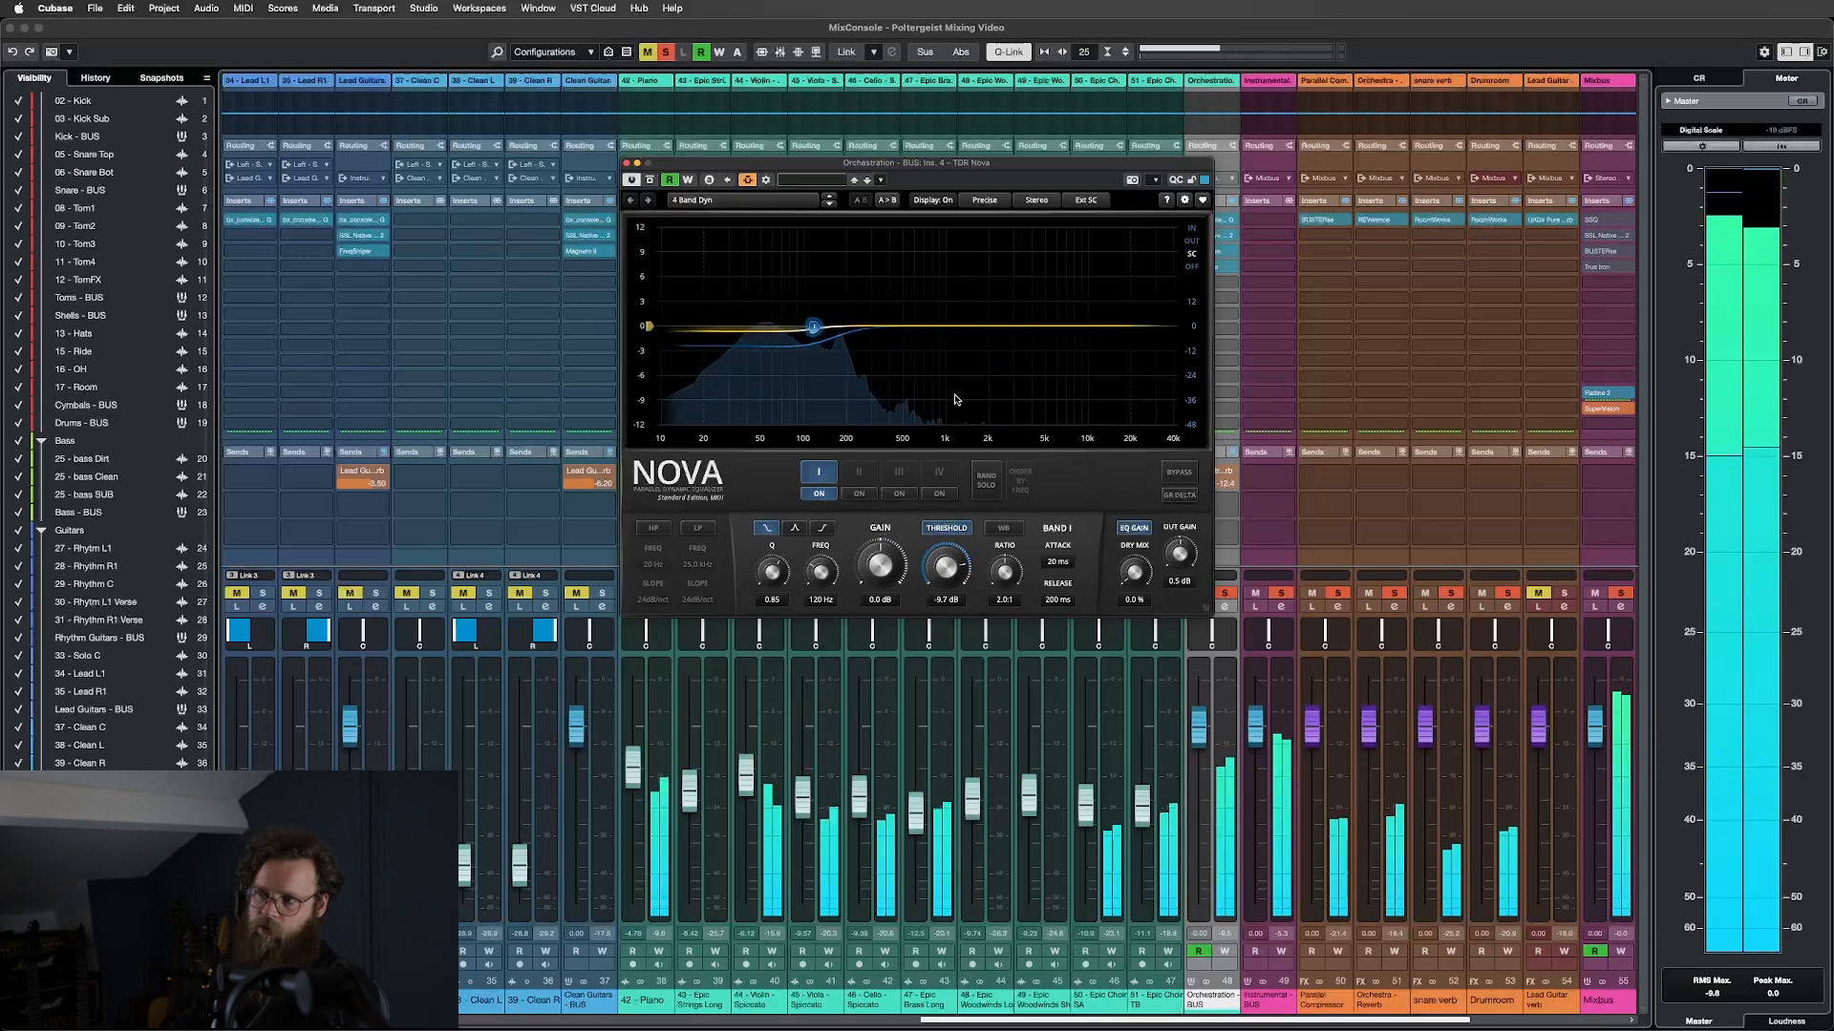
pyautogui.press('space')
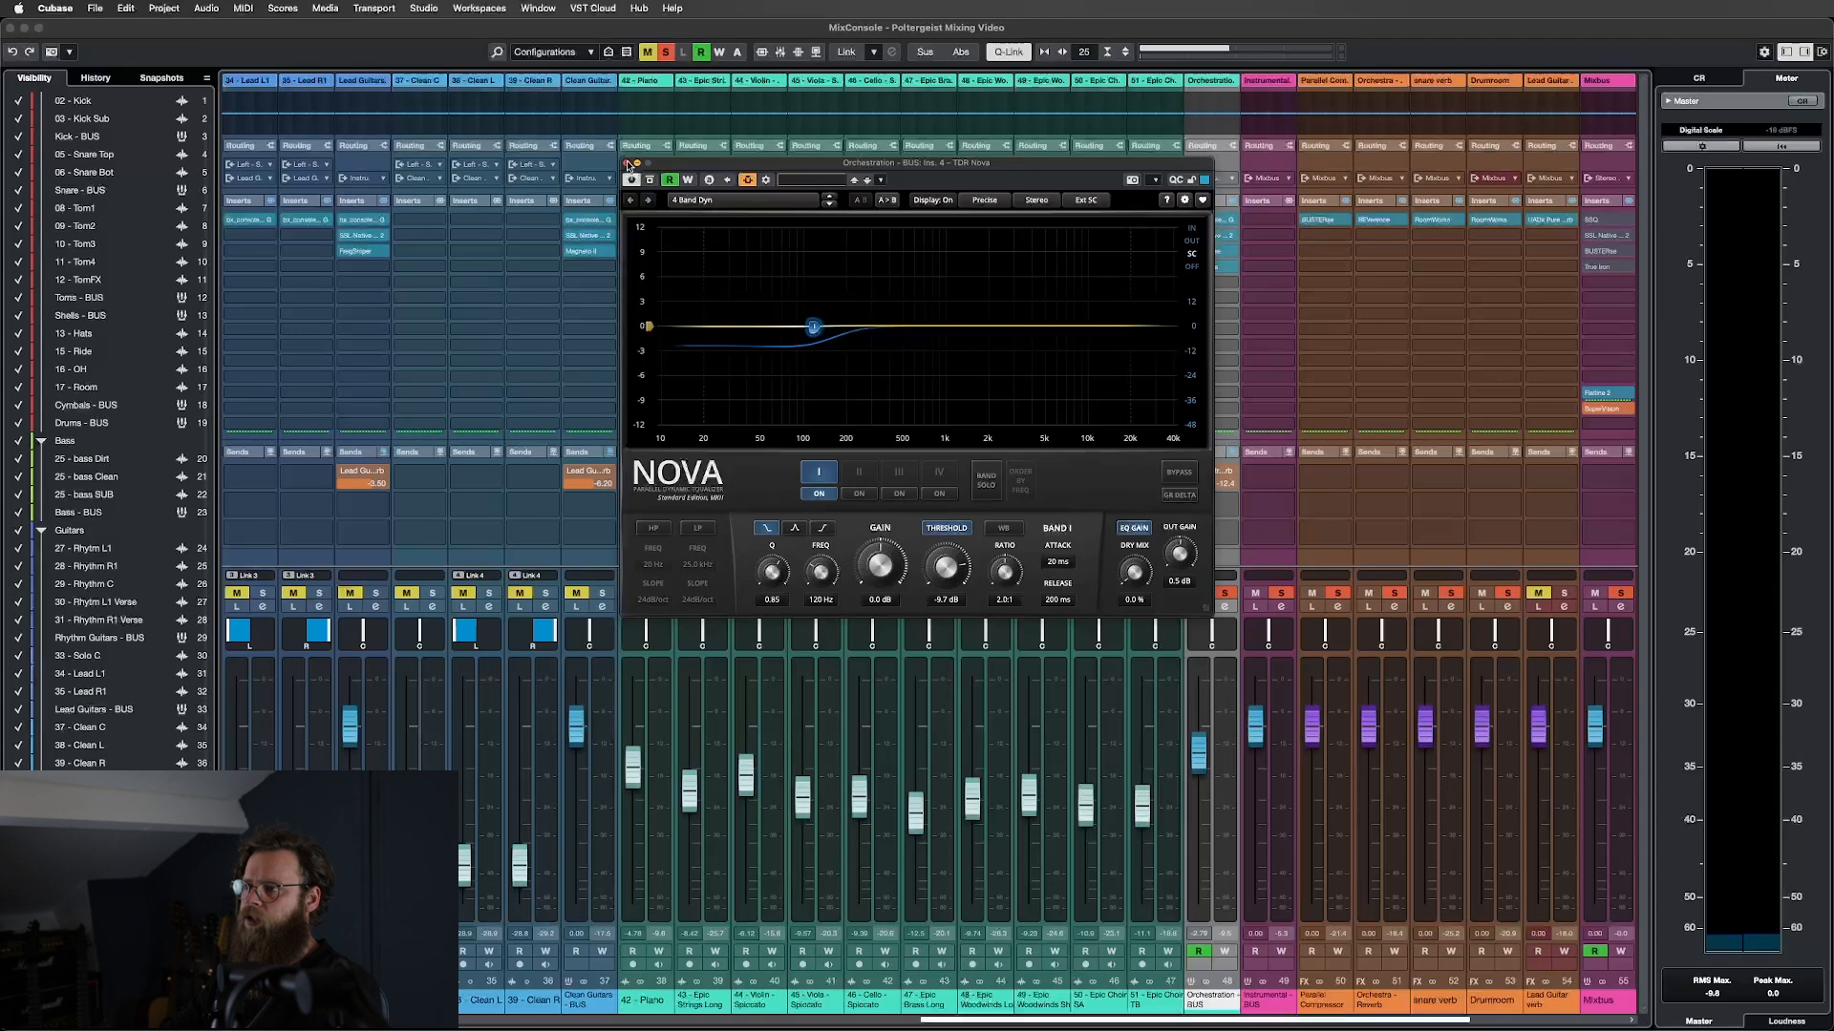
pyautogui.click(626, 164)
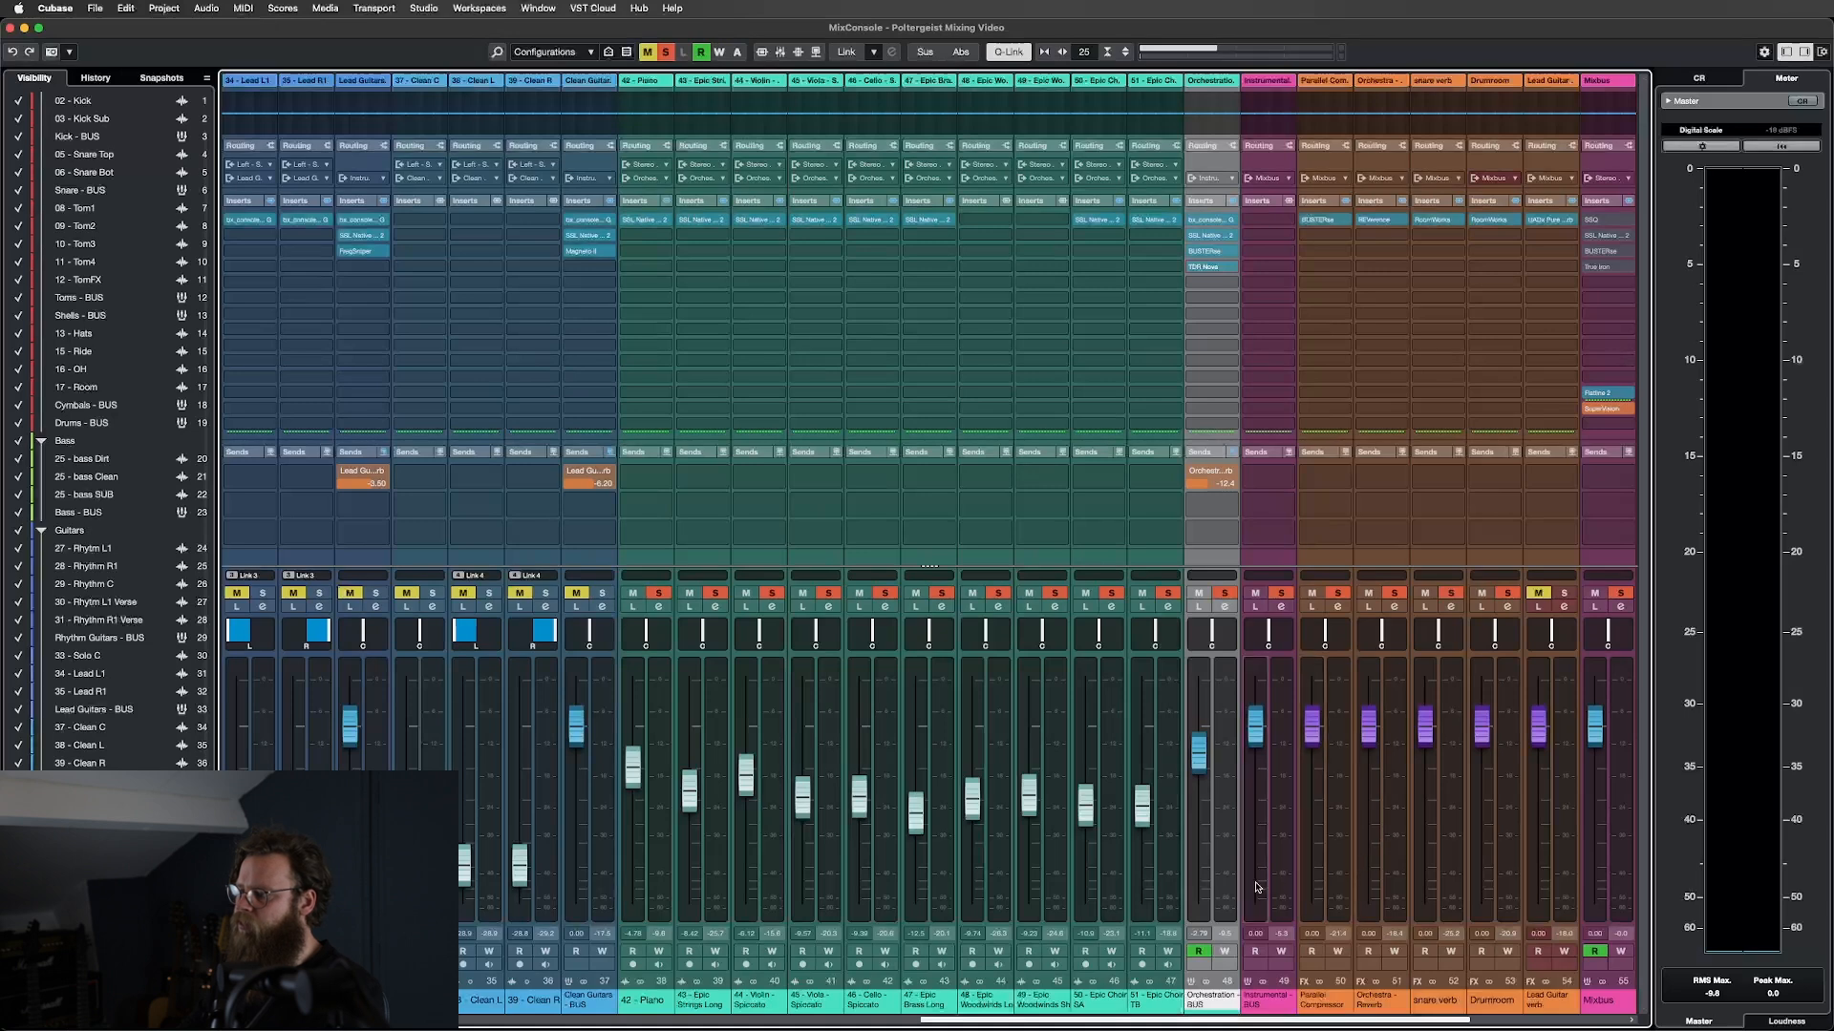
# Select the Mixbus strip, then leave the MixConsole for the Project window with F3.
pyautogui.hscroll(7, 1270, 883)
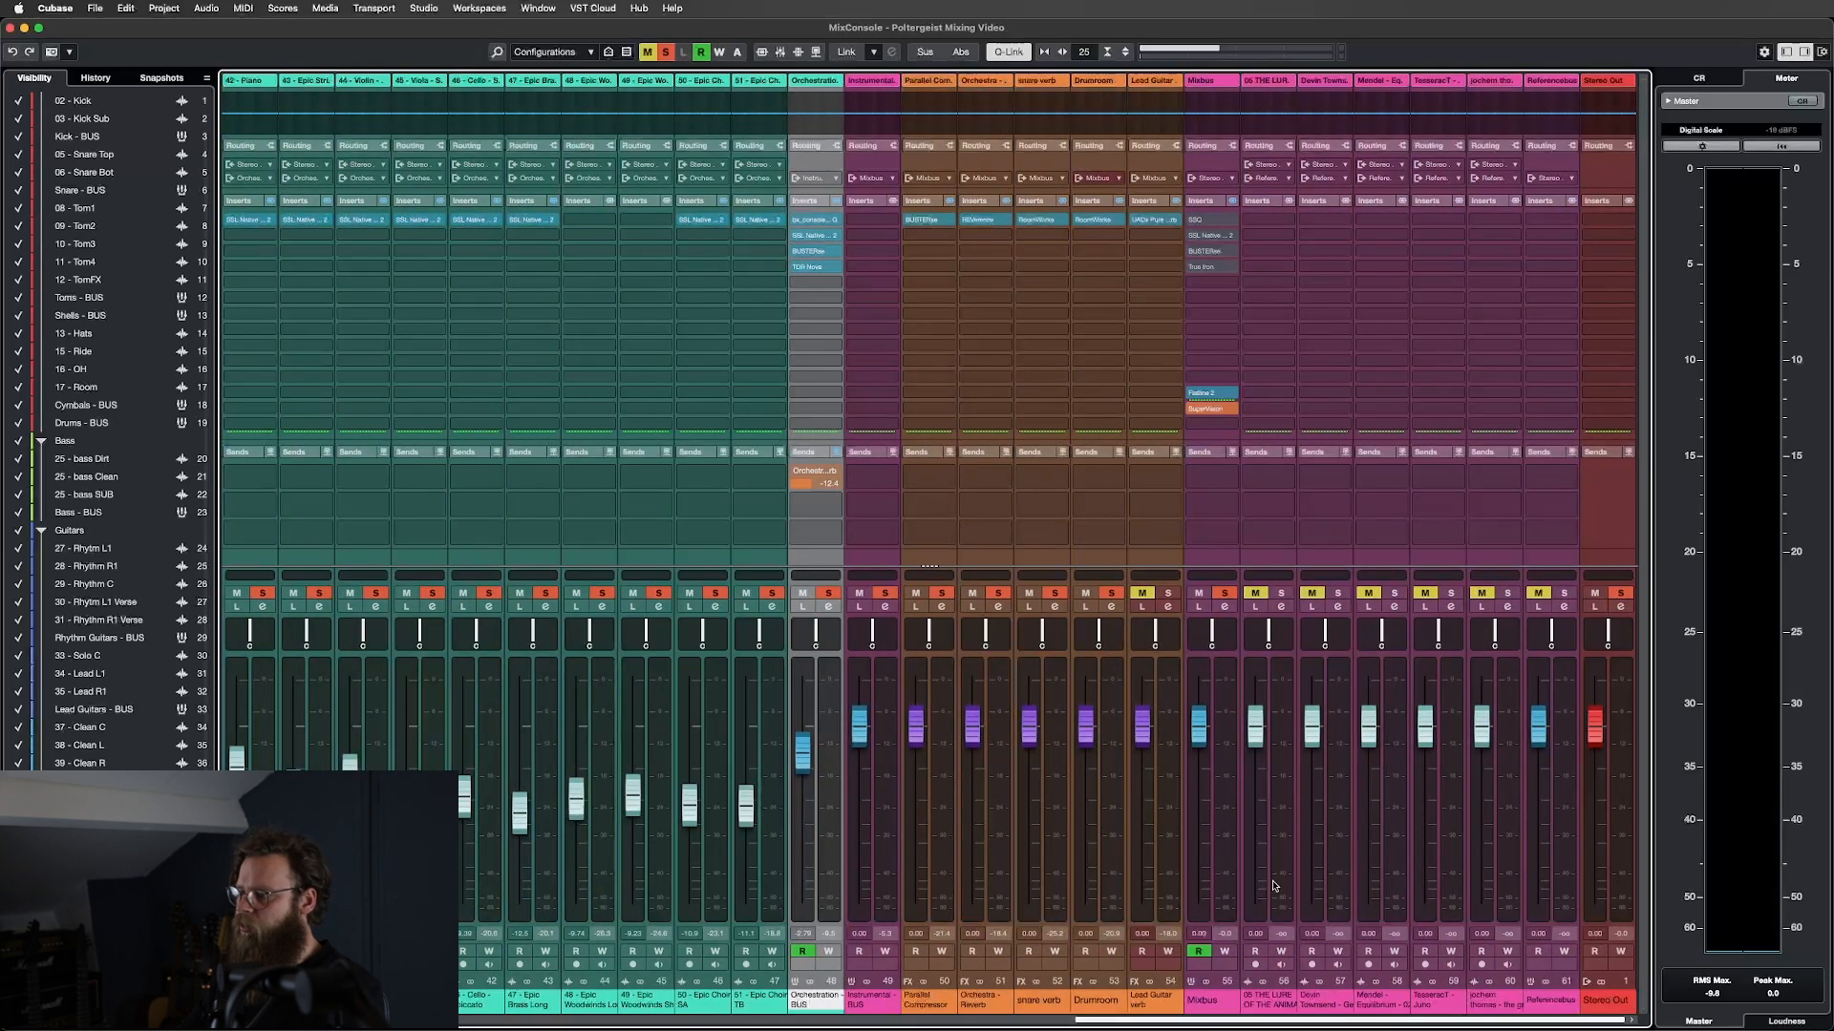
pyautogui.click(1224, 790)
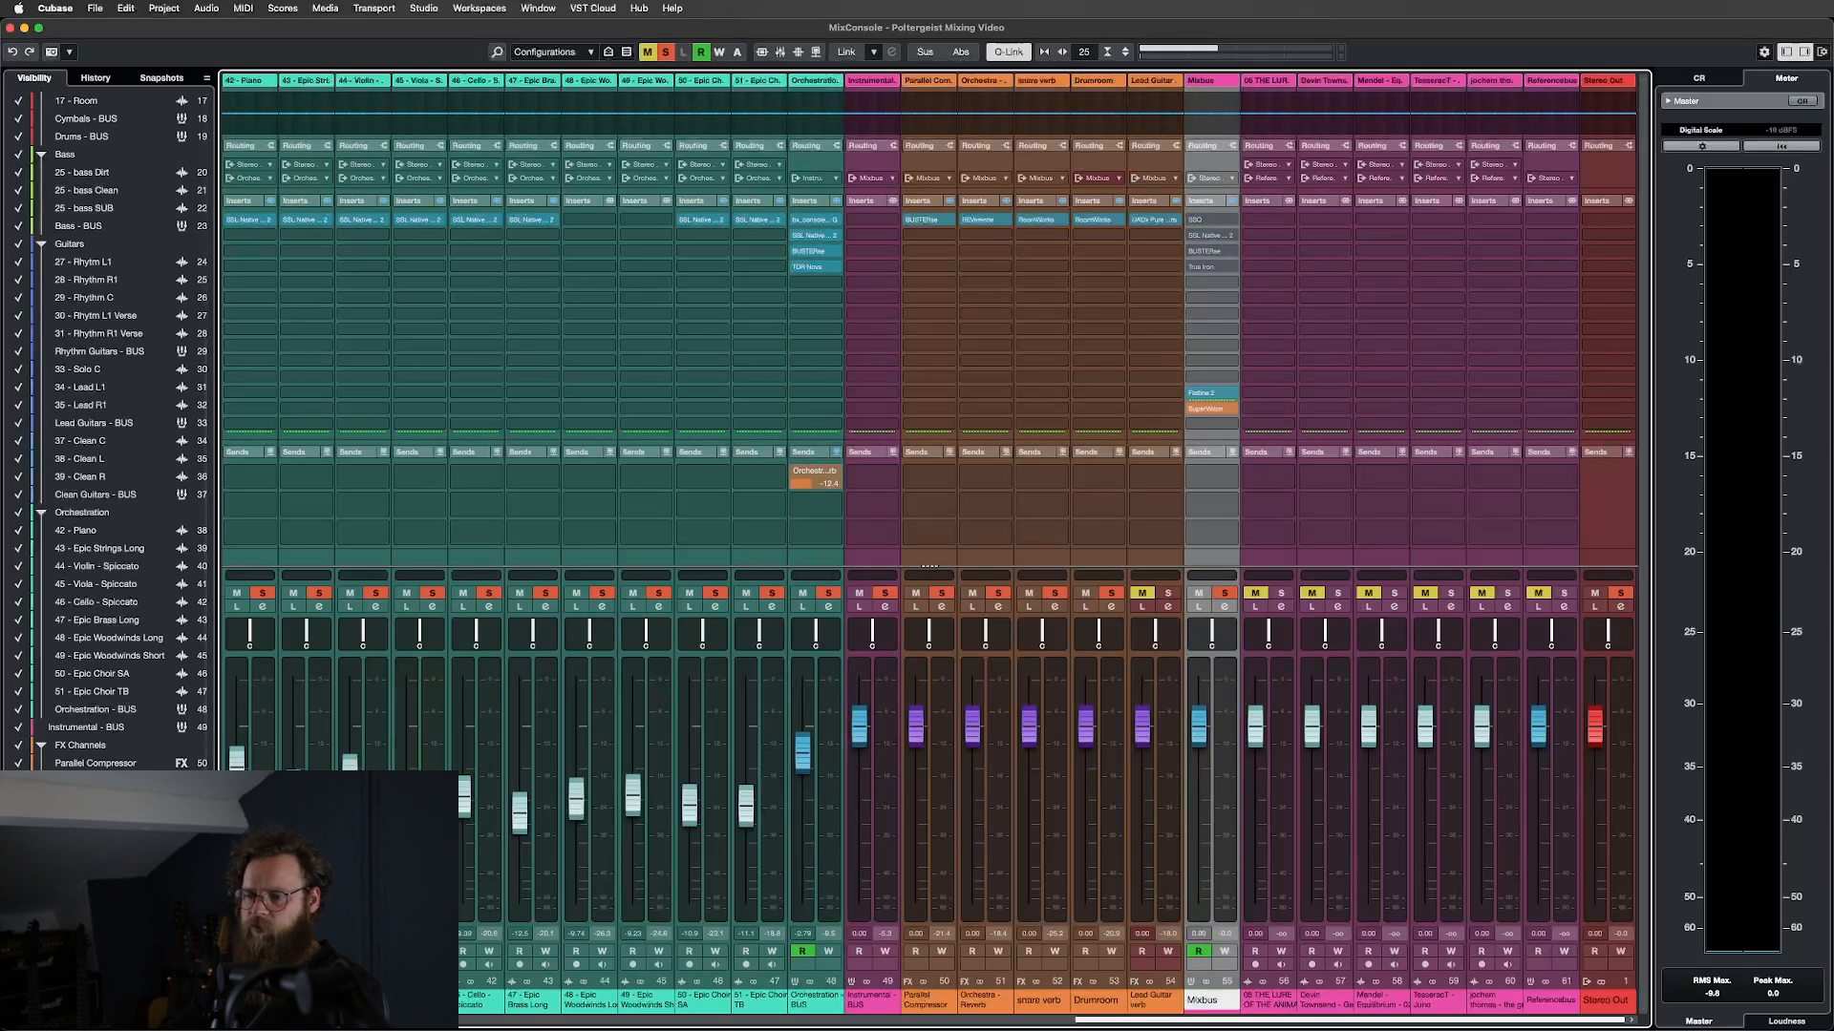
pyautogui.hscroll(-6, 1604, 868)
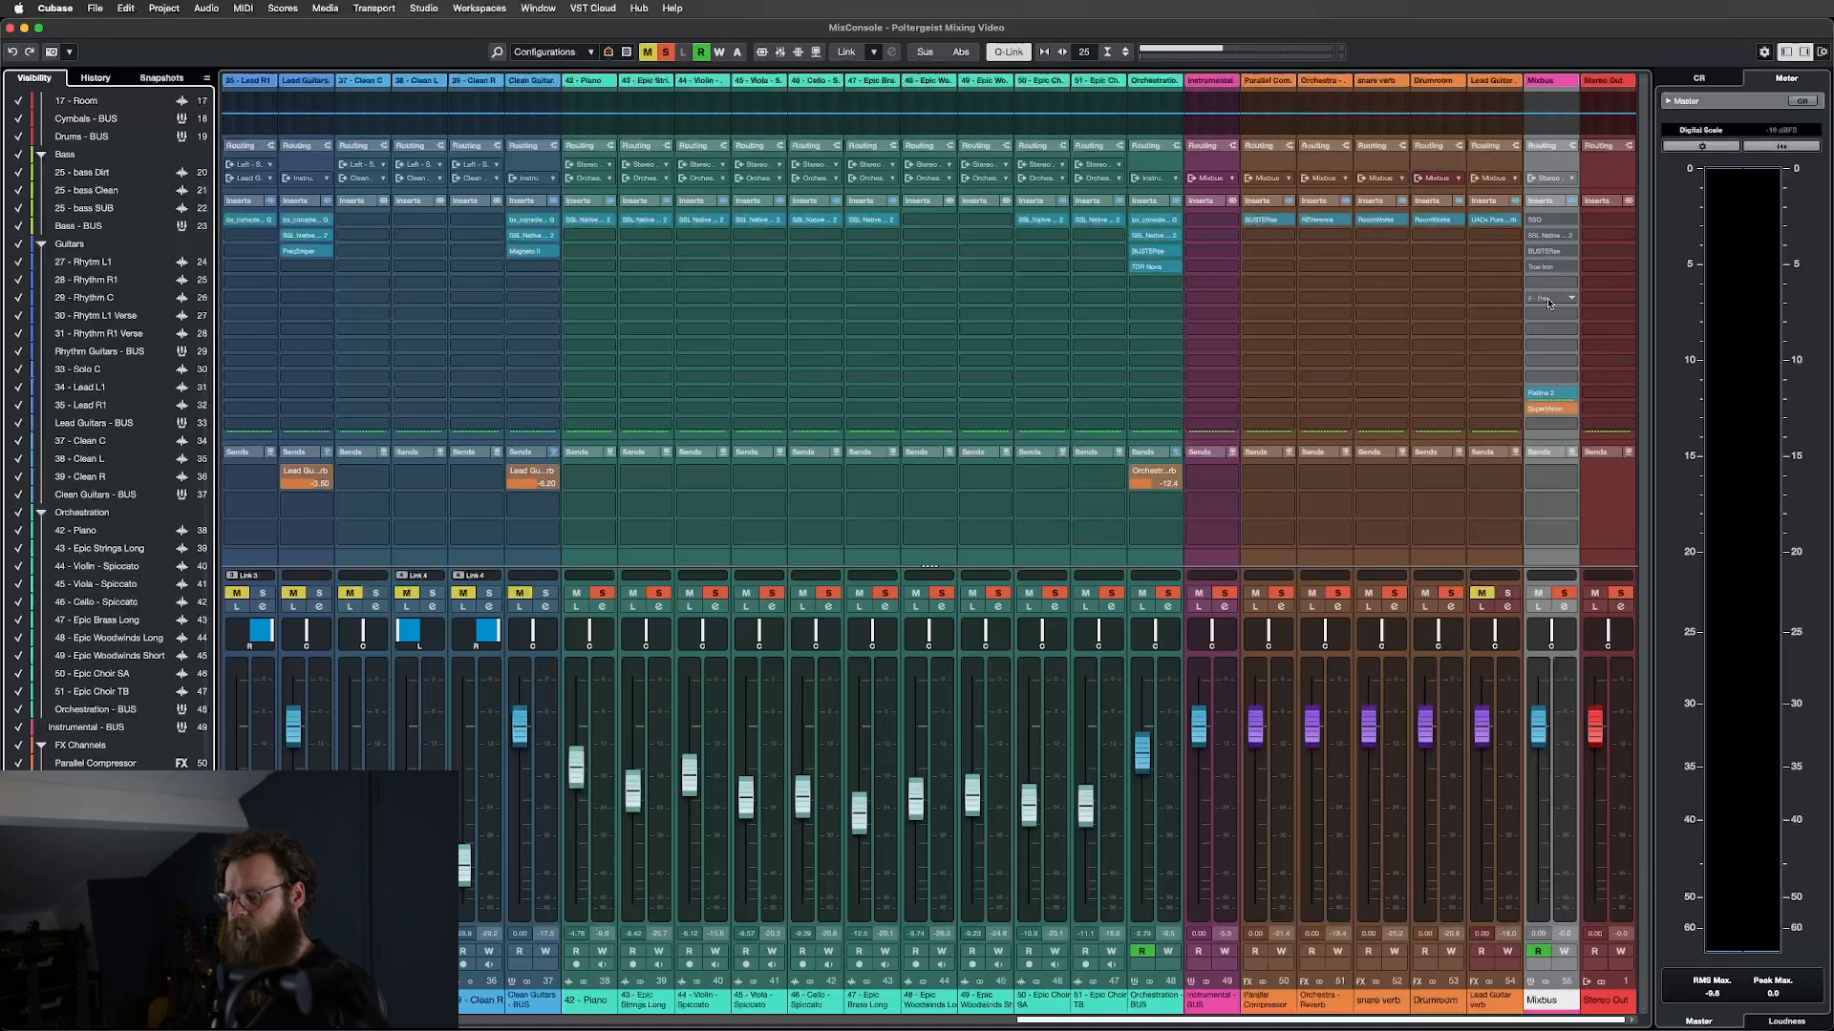
pyautogui.press('F3')
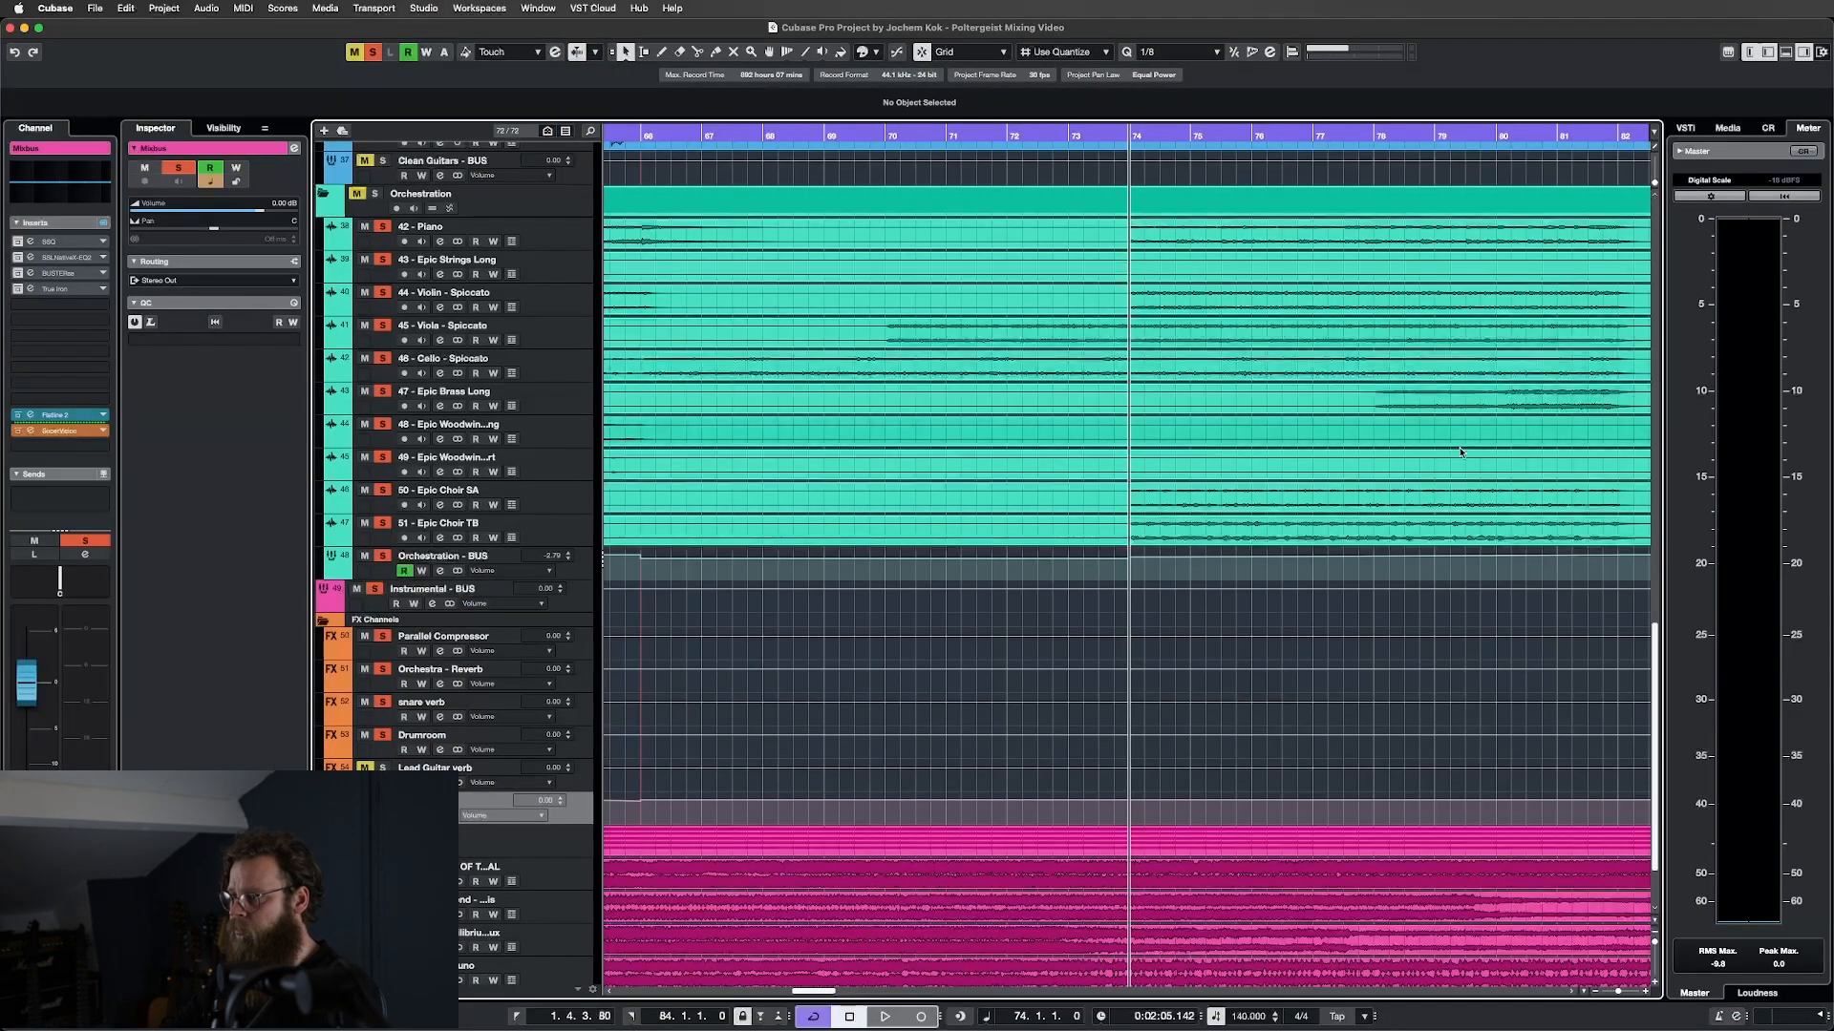
# Deactivate all solos in the project.
pyautogui.scroll(-1, 1421, 462)
pyautogui.scroll(10, 1103, 449)
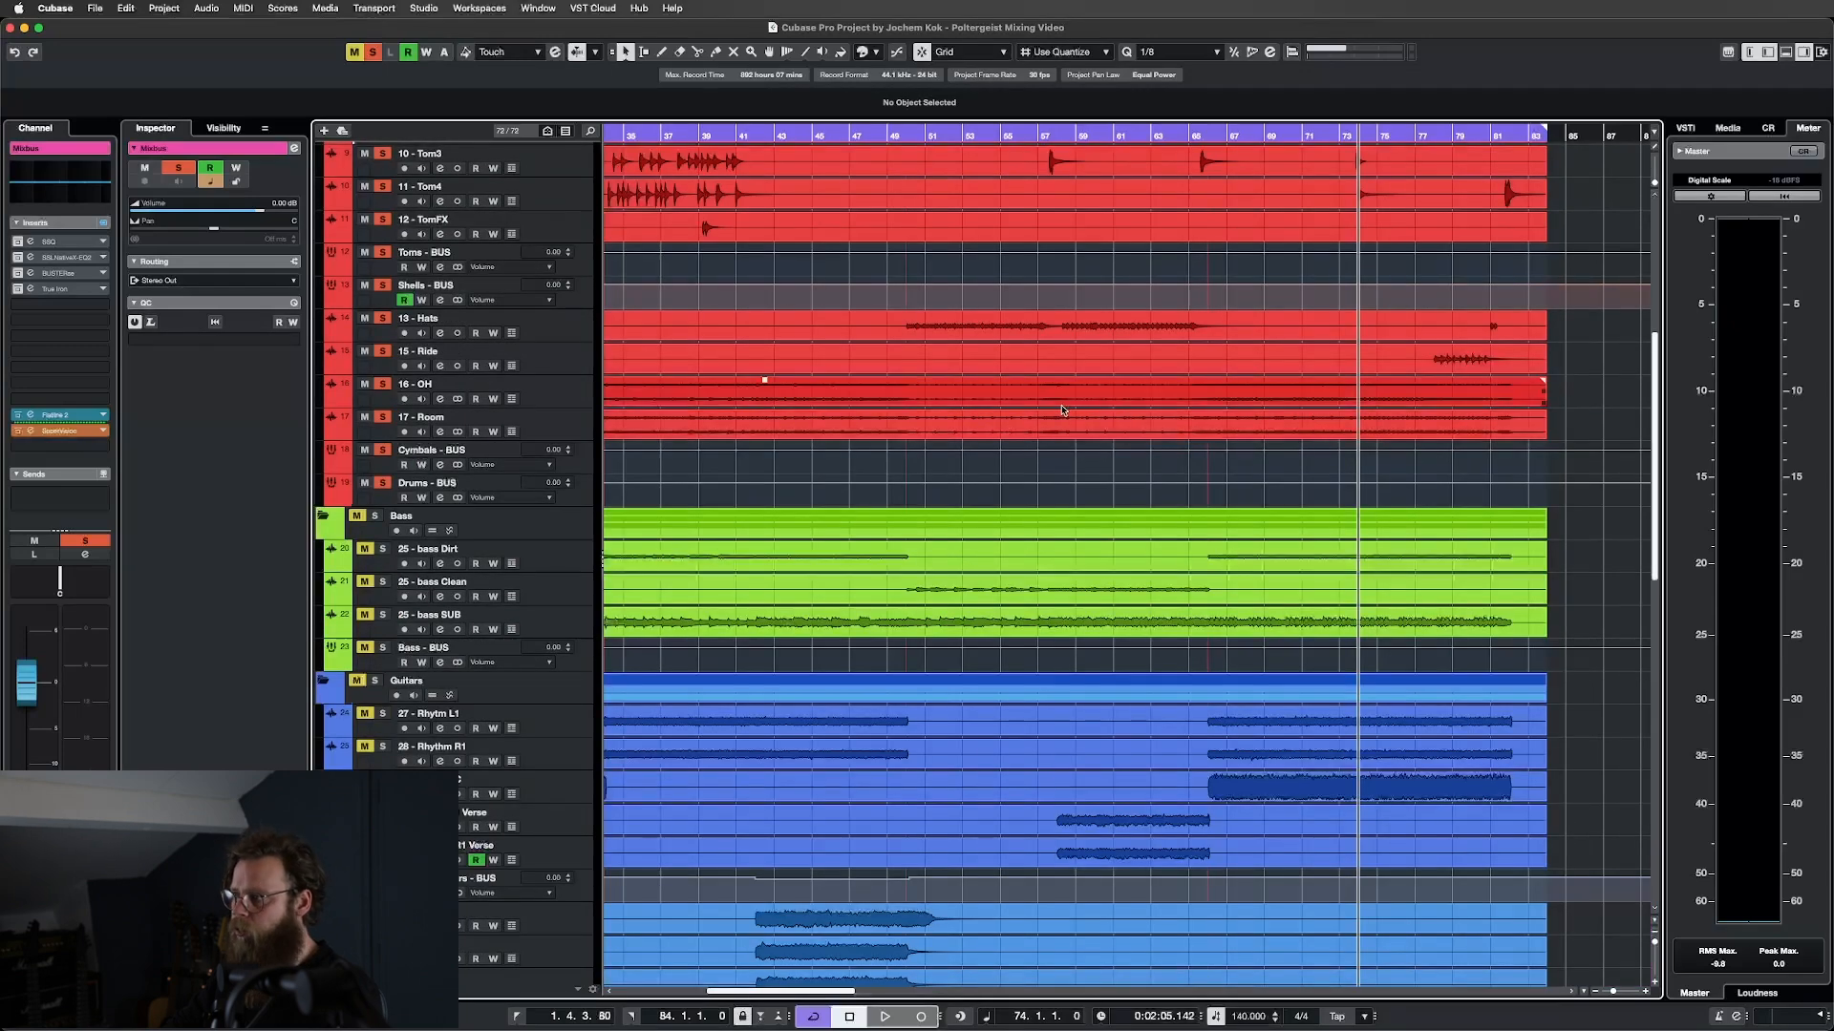
pyautogui.hscroll(-15, 1044, 411)
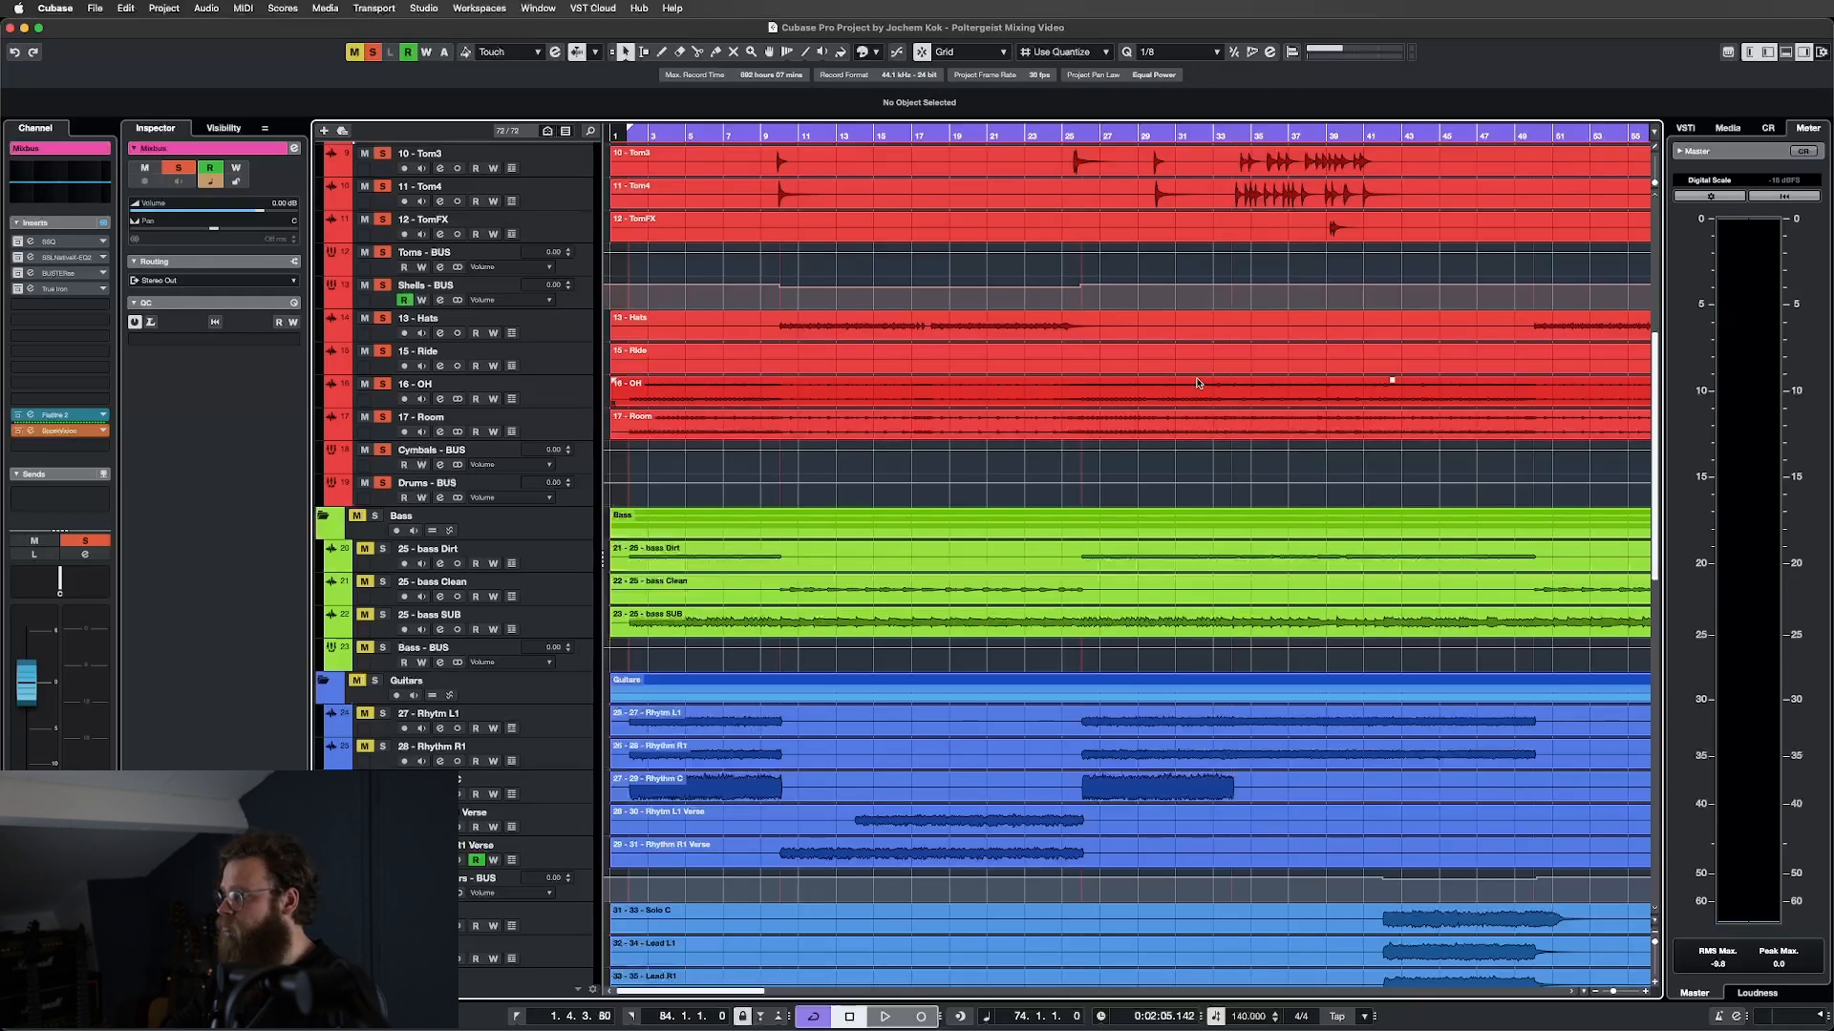
pyautogui.hscroll(10, 1197, 383)
pyautogui.hscroll(15, 1187, 387)
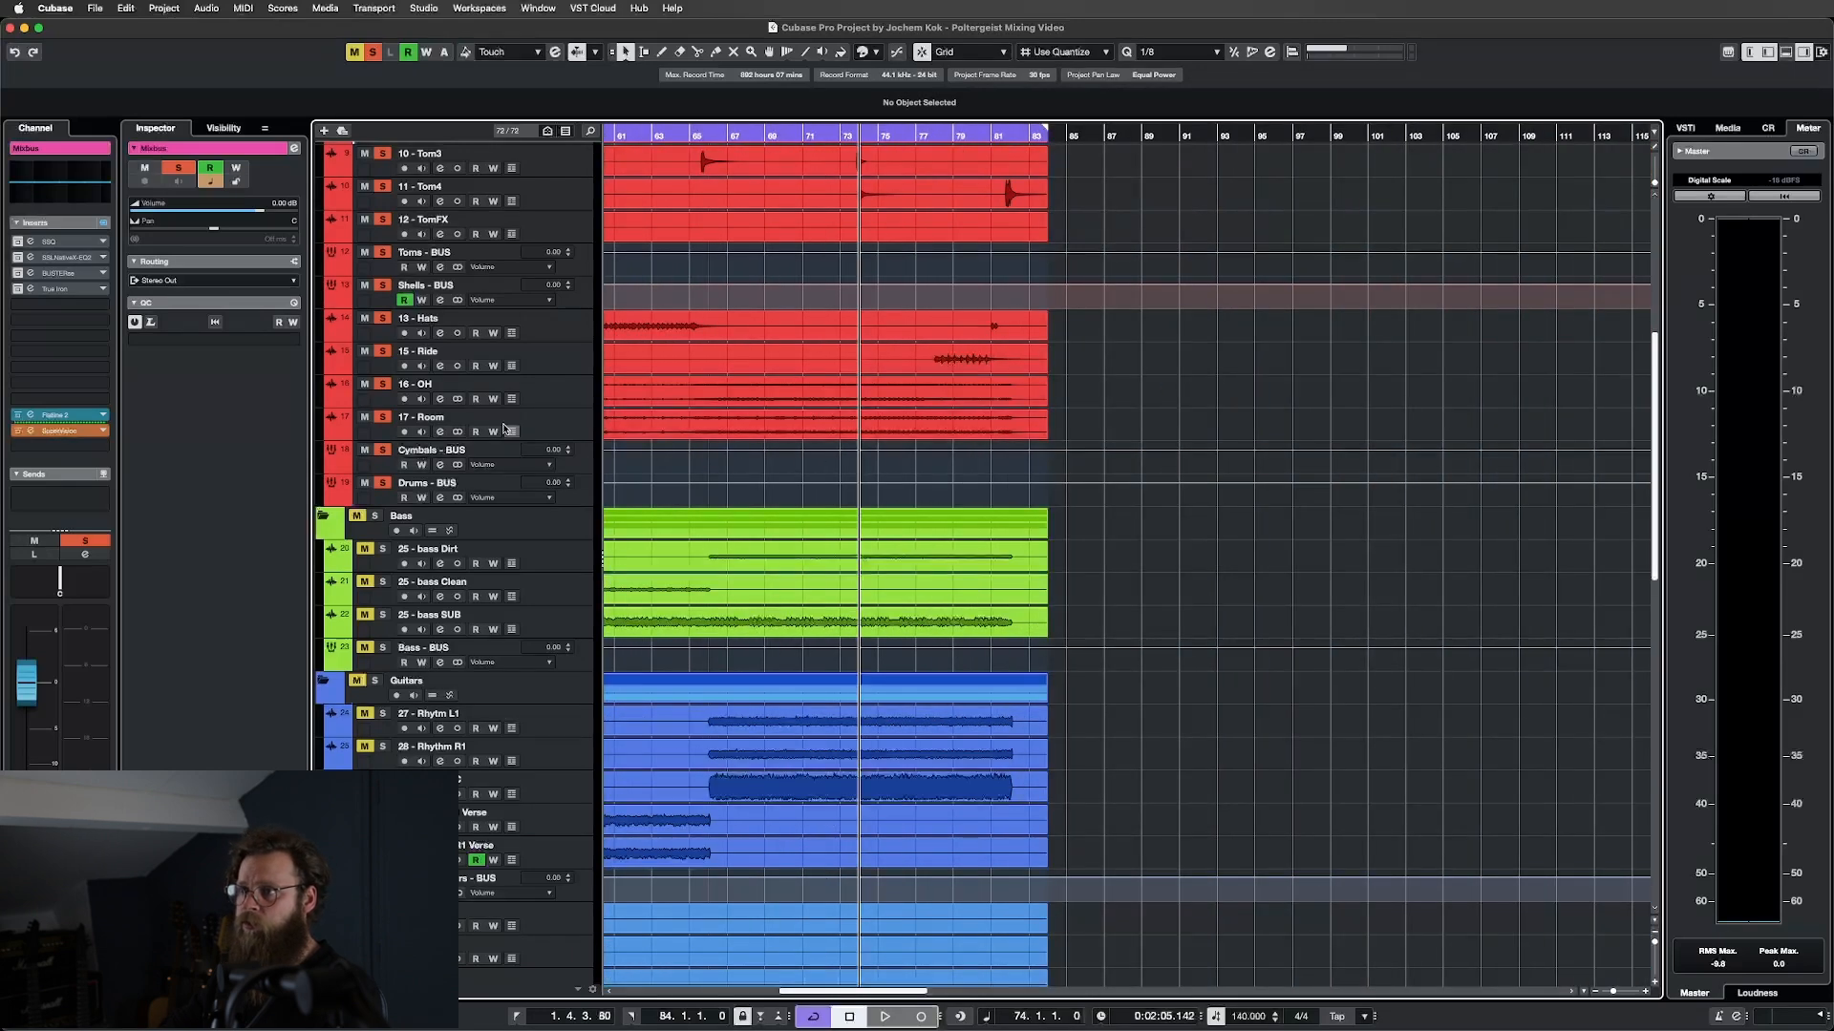
pyautogui.click(375, 55)
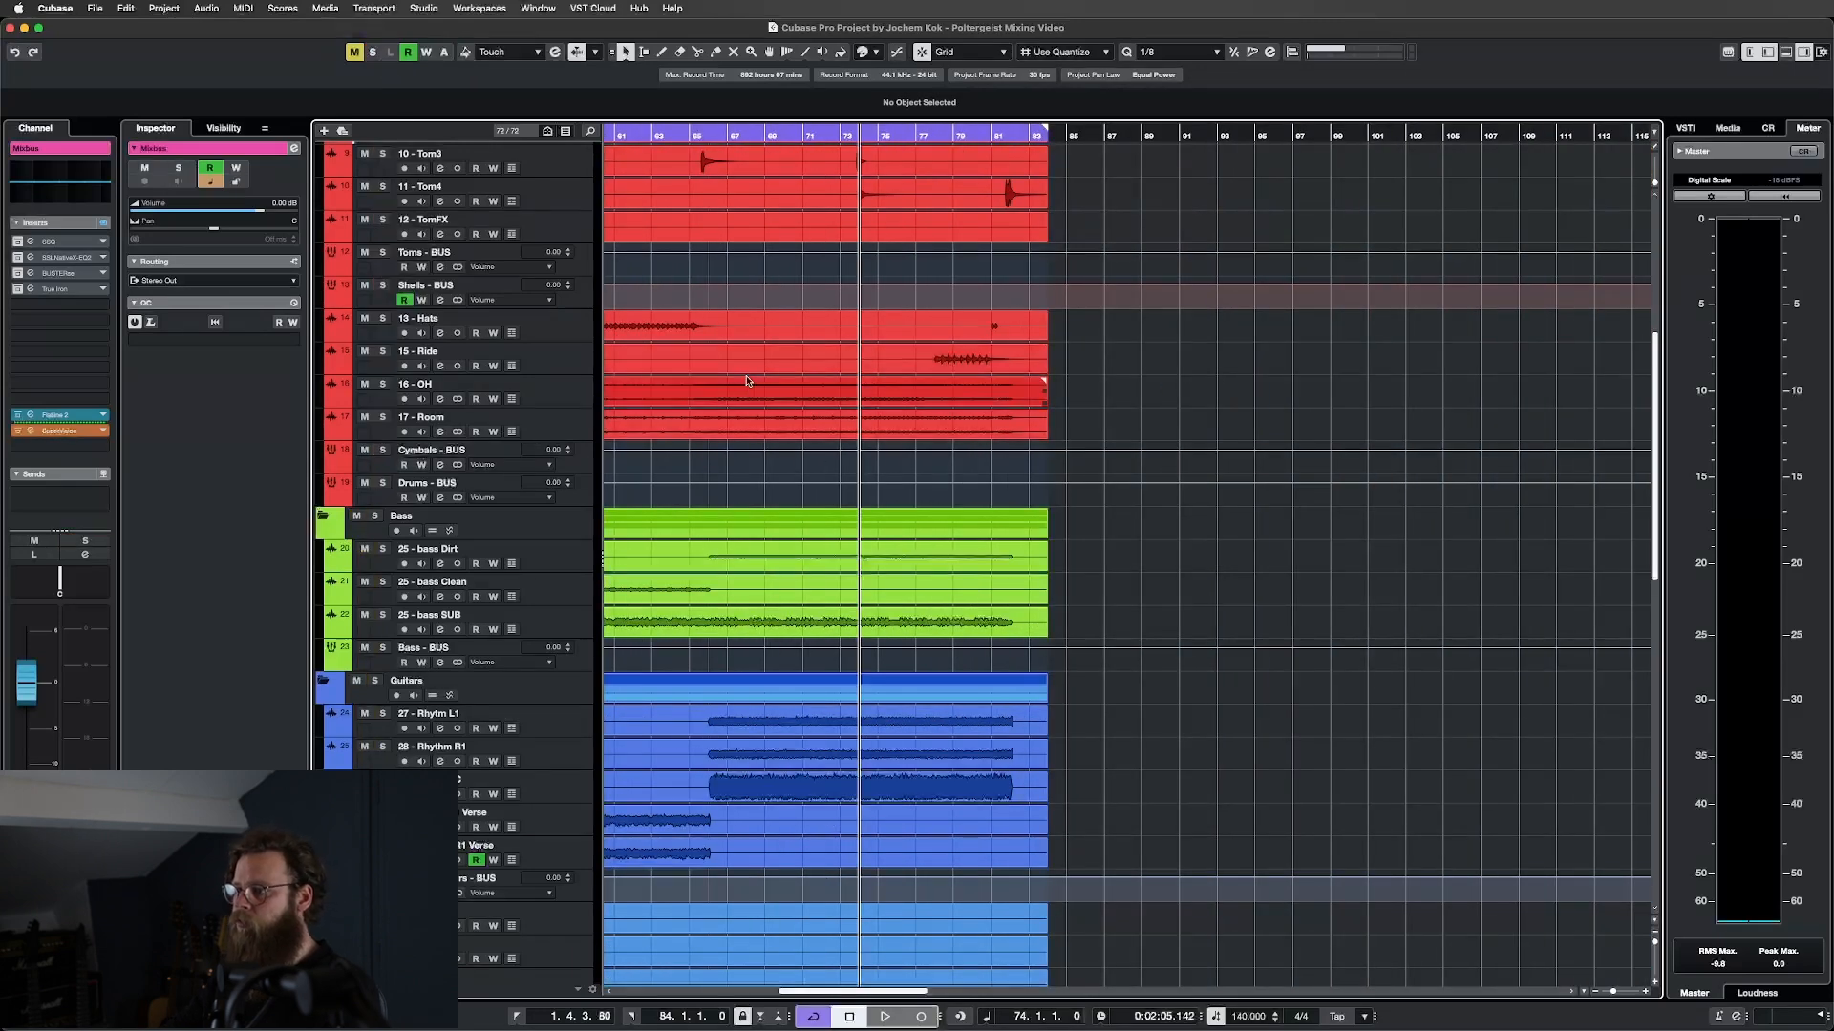
# Play the song from bar 58 and switch back to the MixConsole with F3.
pyautogui.scroll(3, 736, 394)
pyautogui.hscroll(-5, 736, 395)
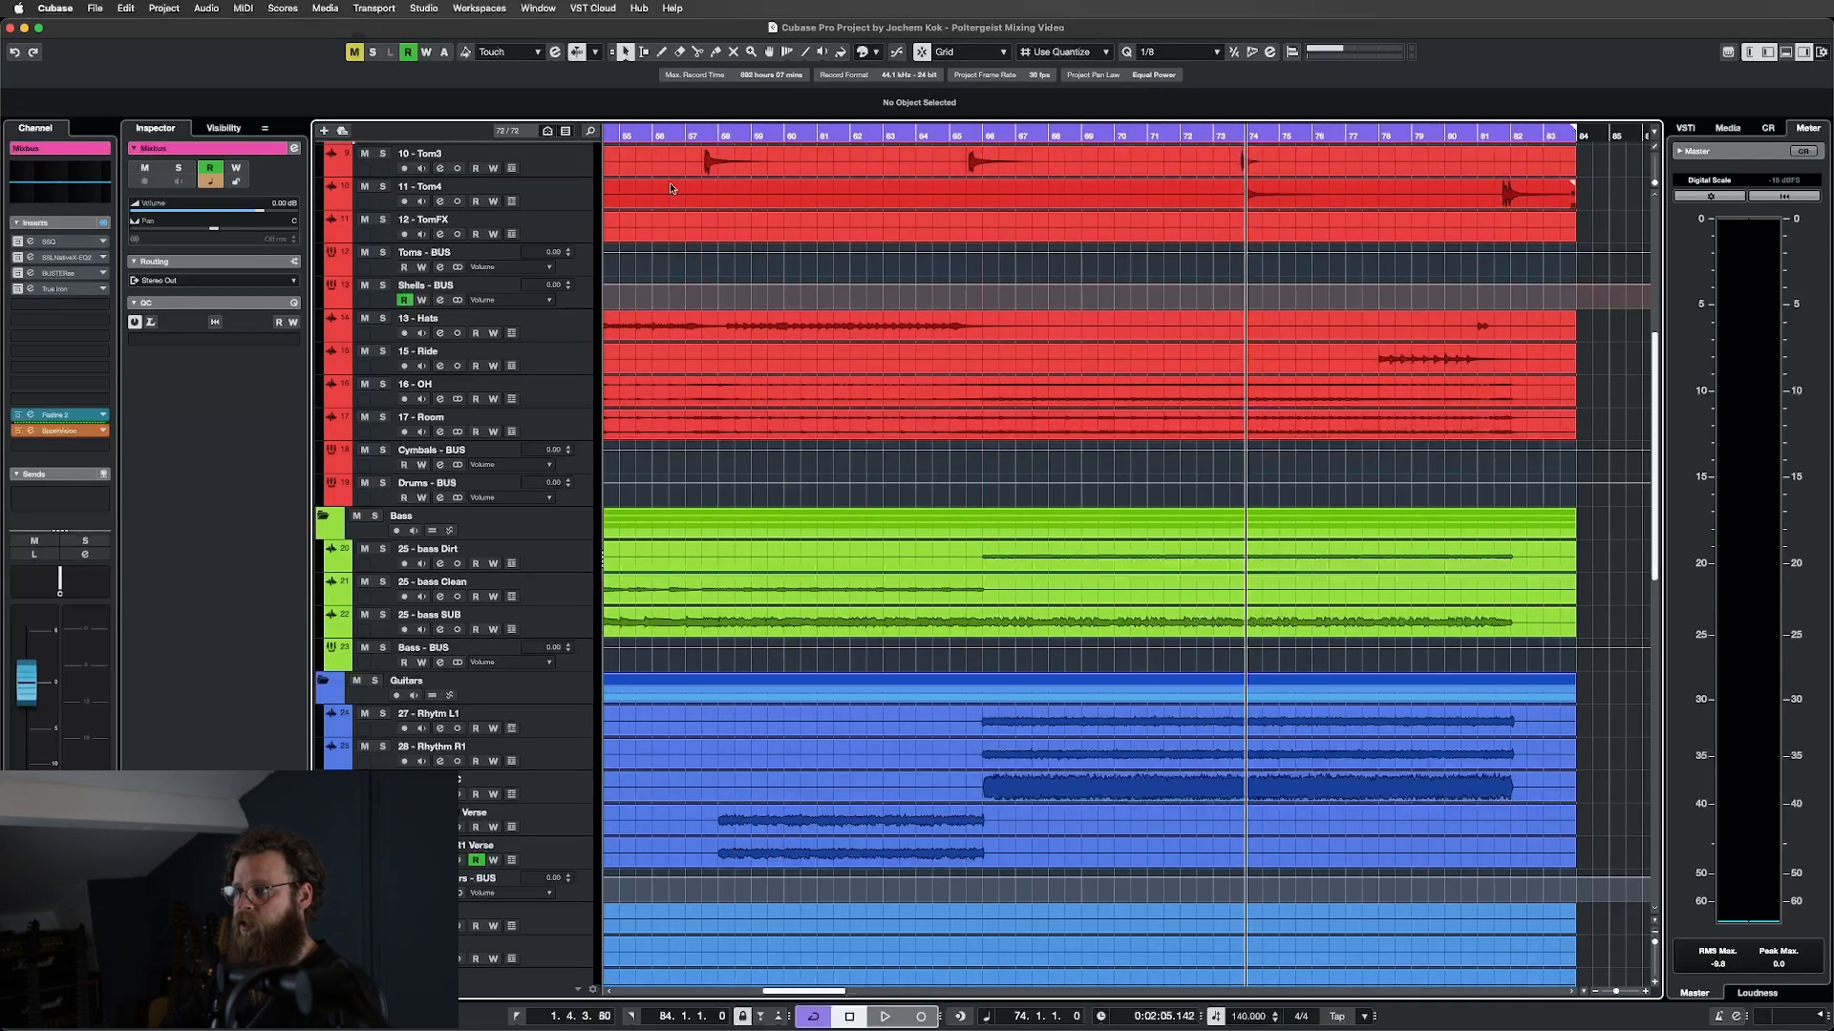
pyautogui.click(720, 133)
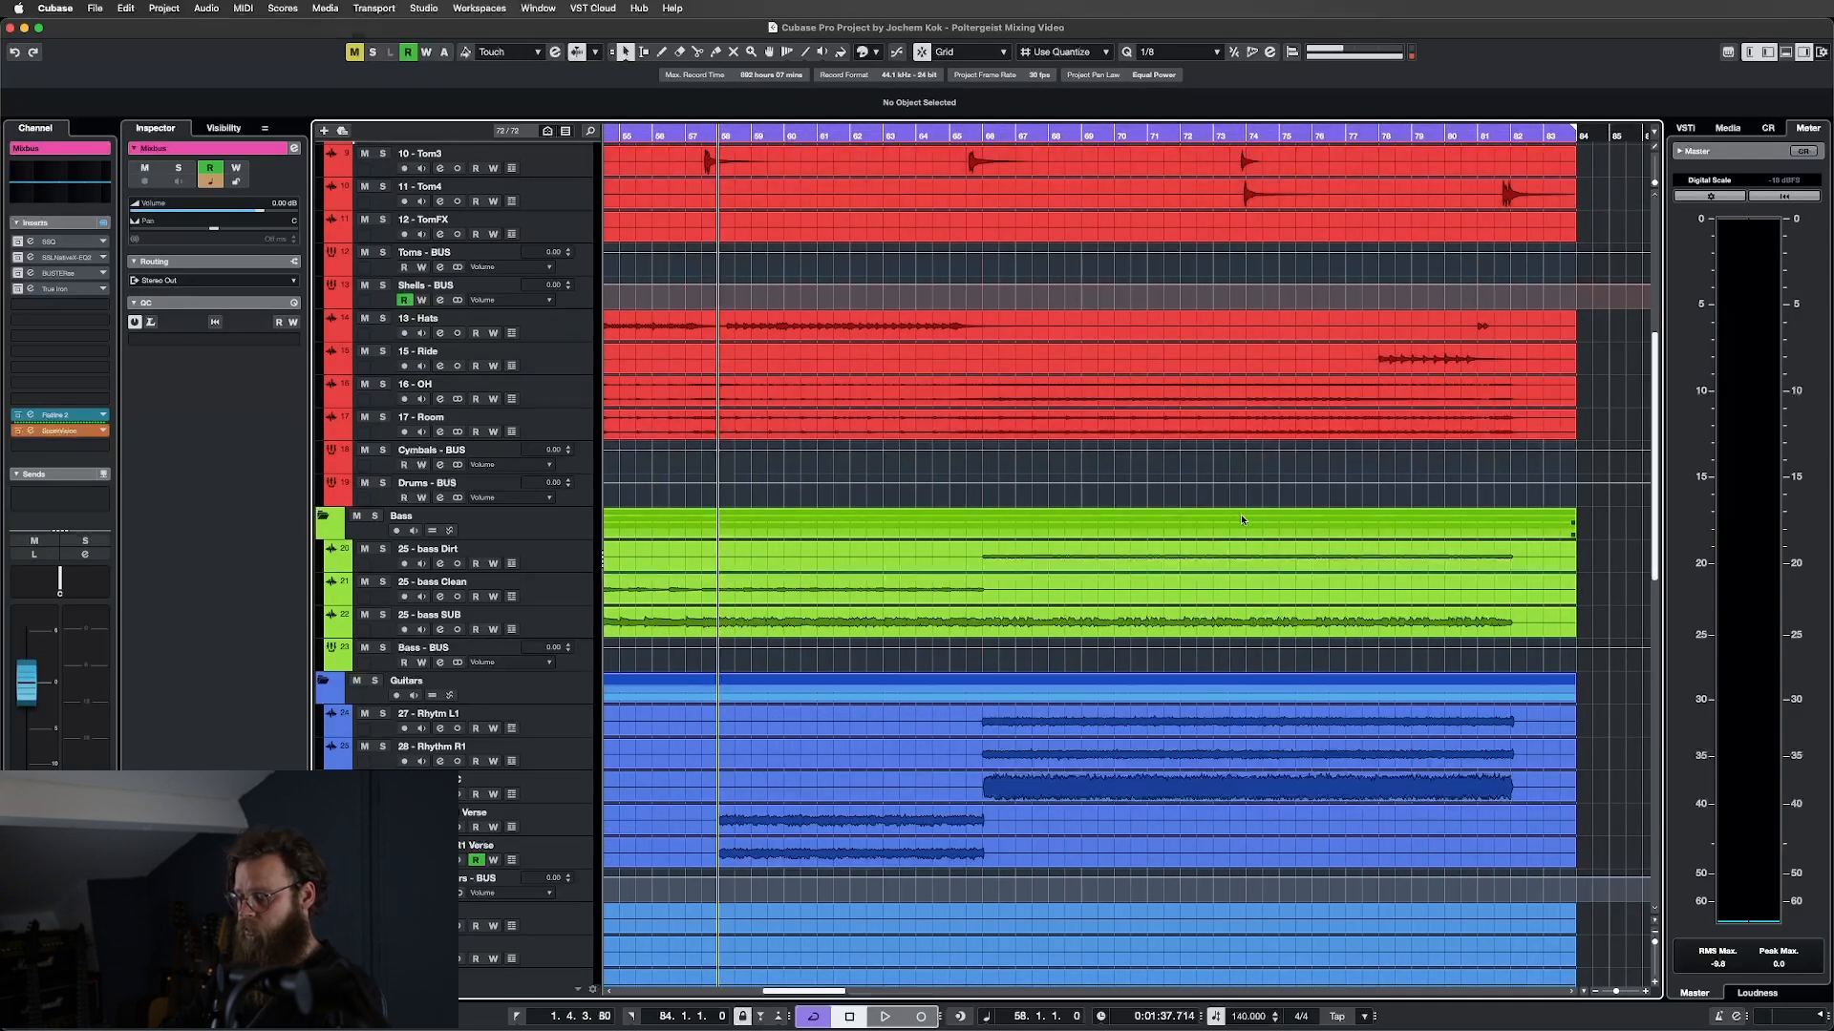
pyautogui.press('space')
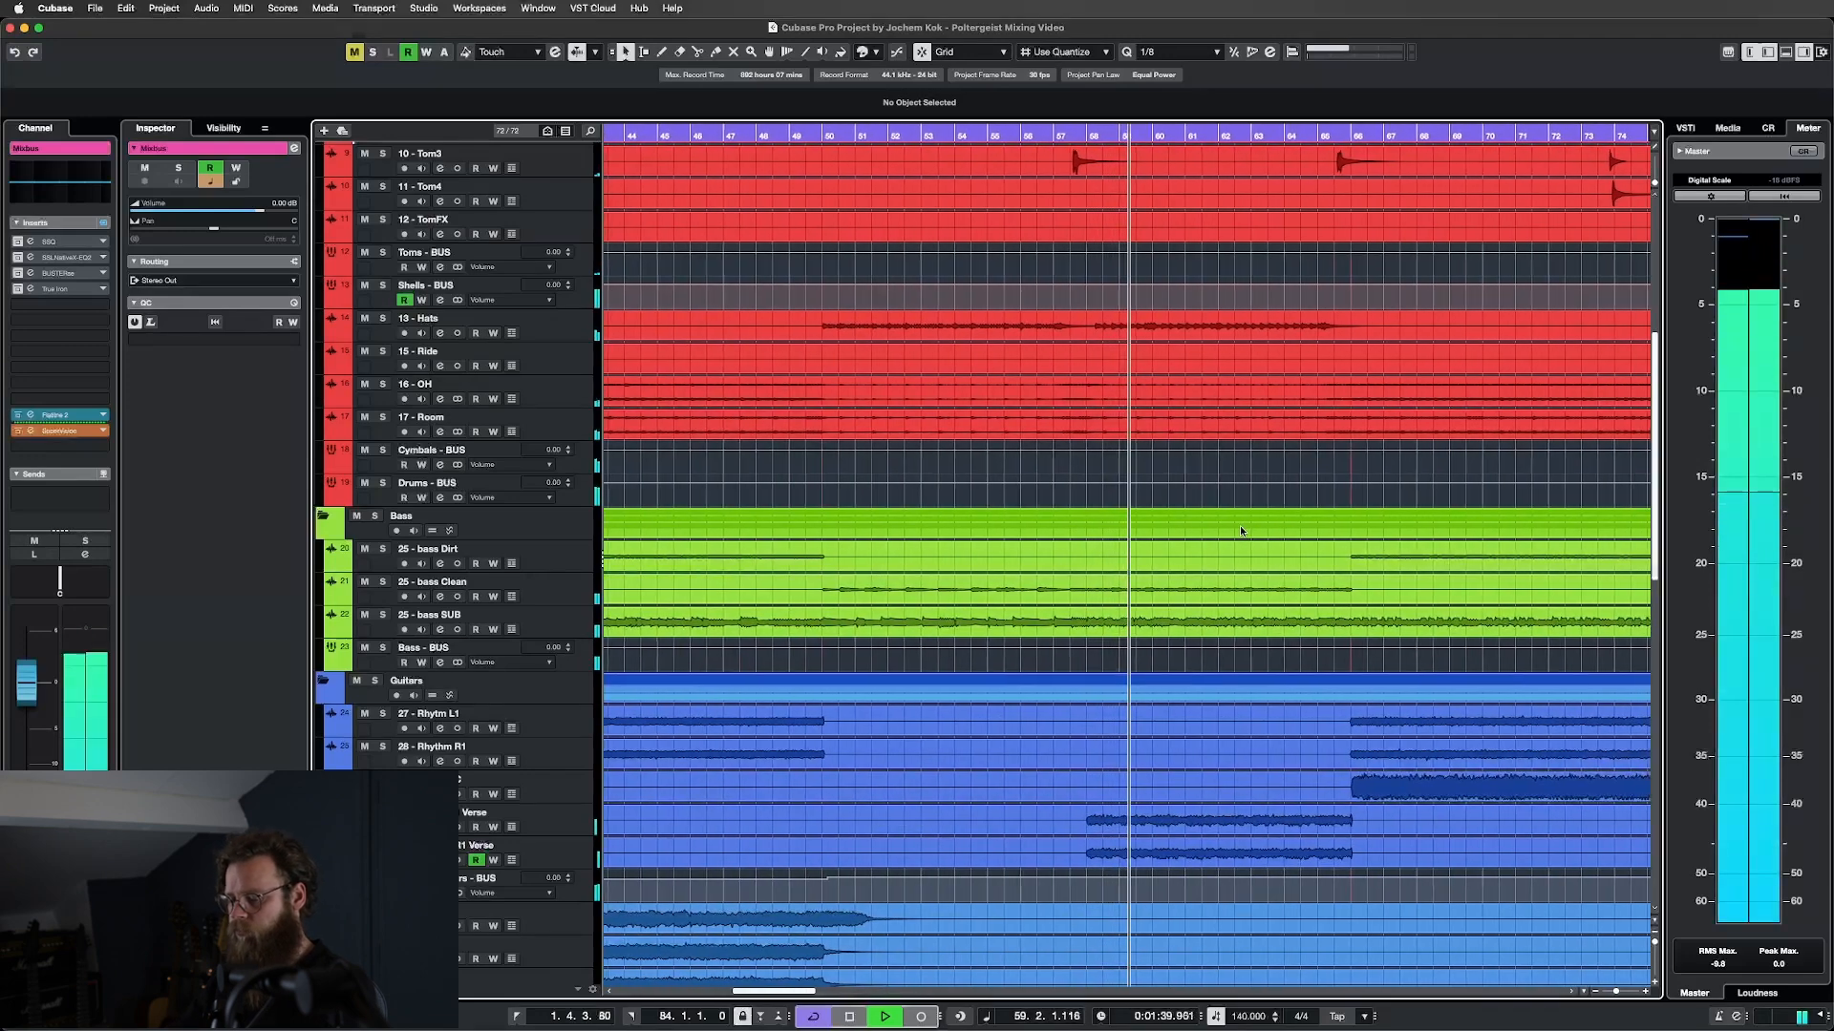
pyautogui.press('F3')
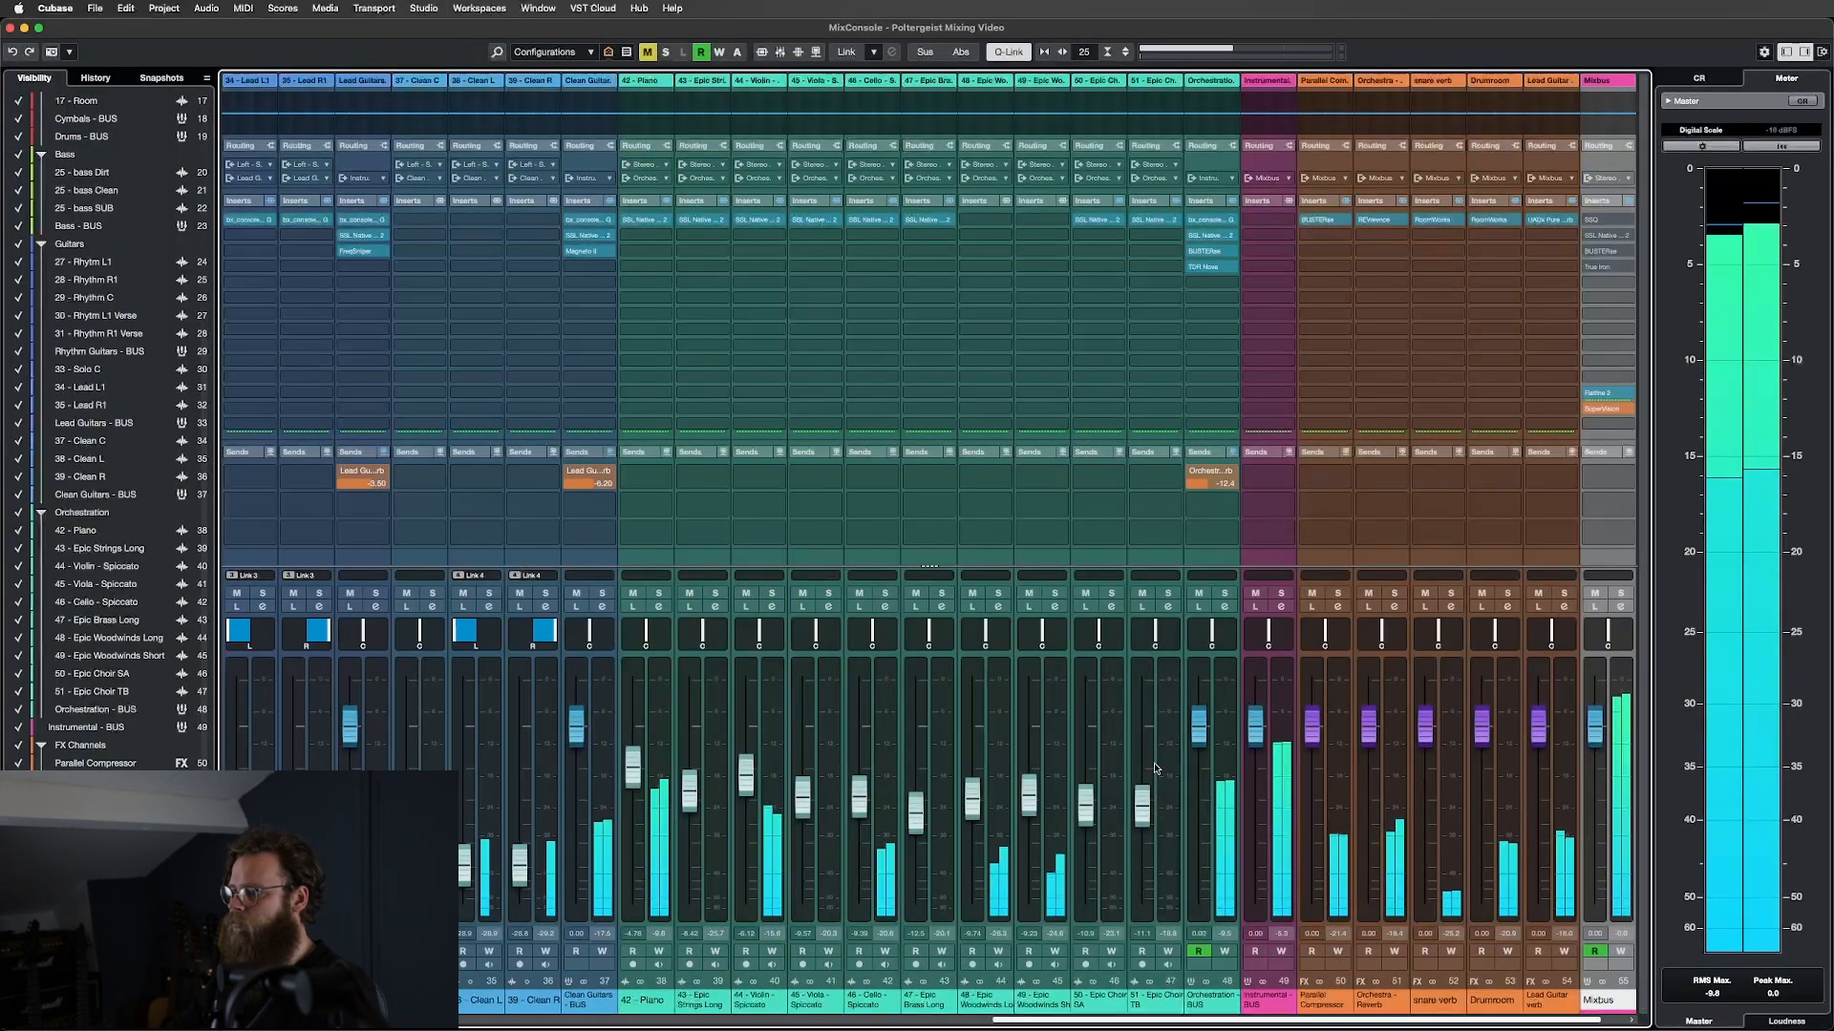
# Scroll the mixer to the start and select the 08-Tom1 through 12-TomFX channels.
pyautogui.hscroll(-10, 1001, 841)
pyautogui.hscroll(-10, 1001, 841)
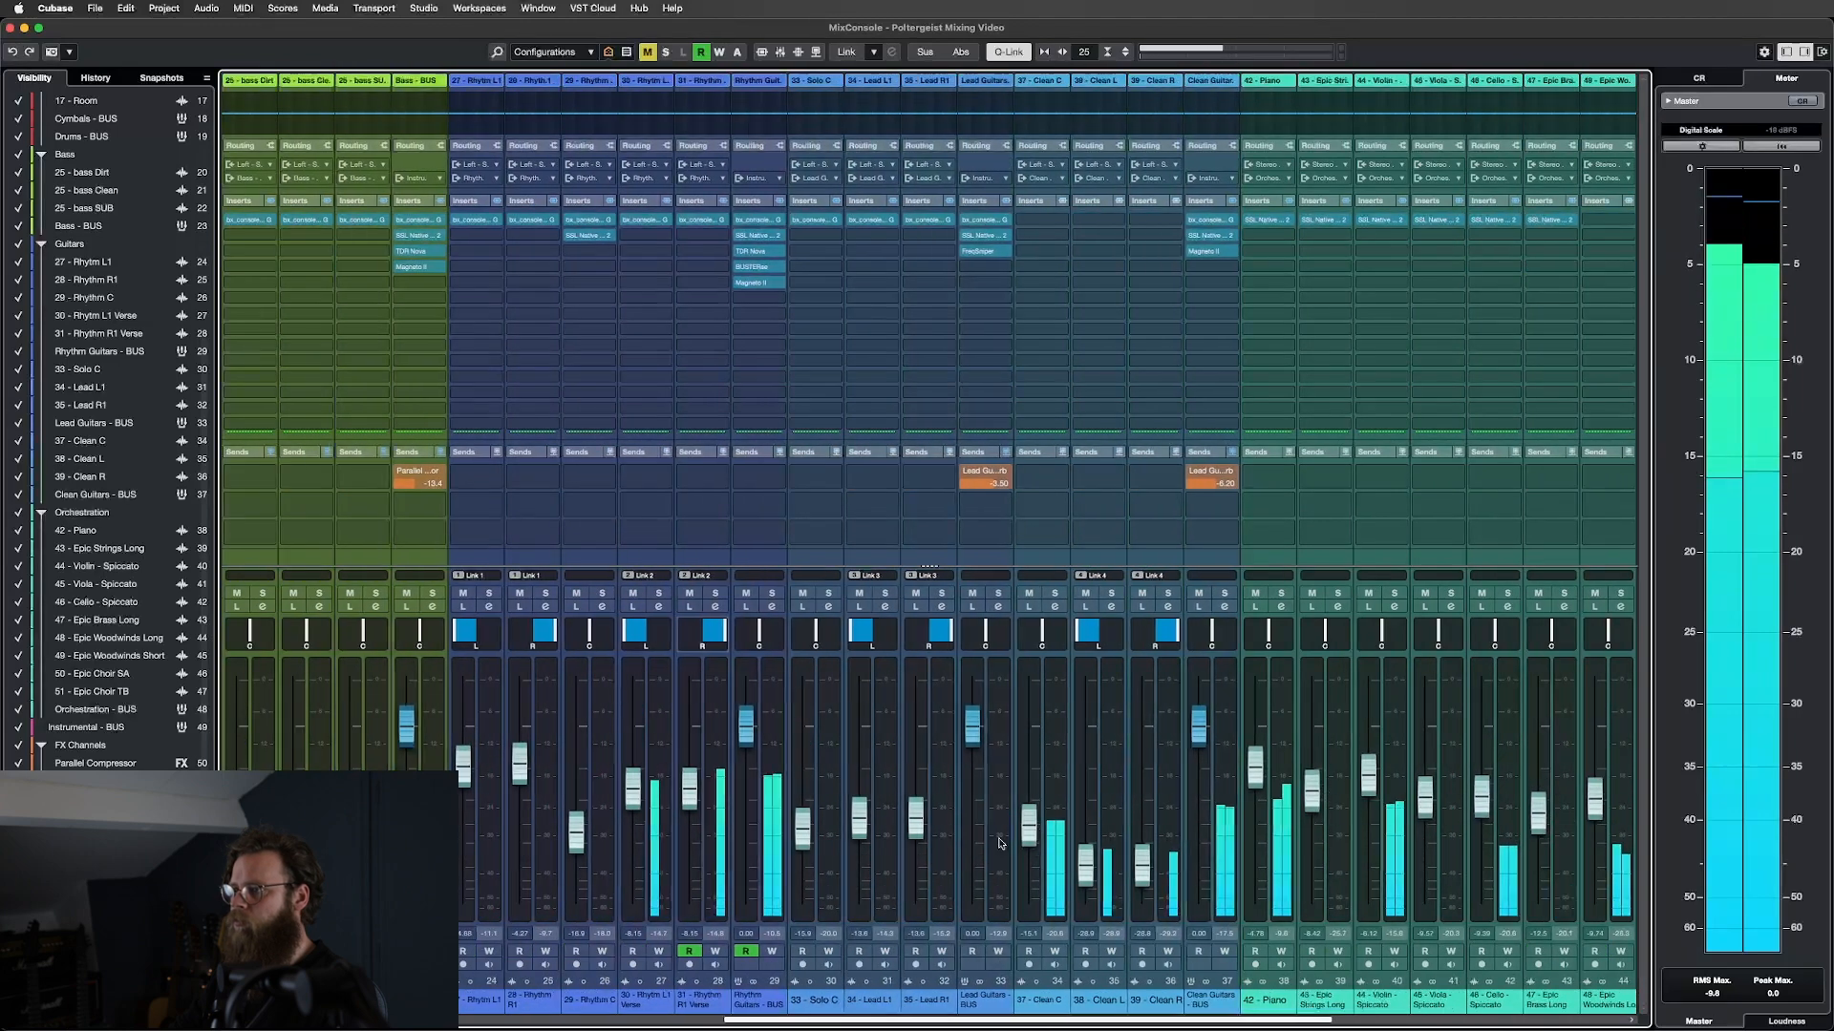
pyautogui.hscroll(-10, 998, 844)
pyautogui.hscroll(-3, 996, 844)
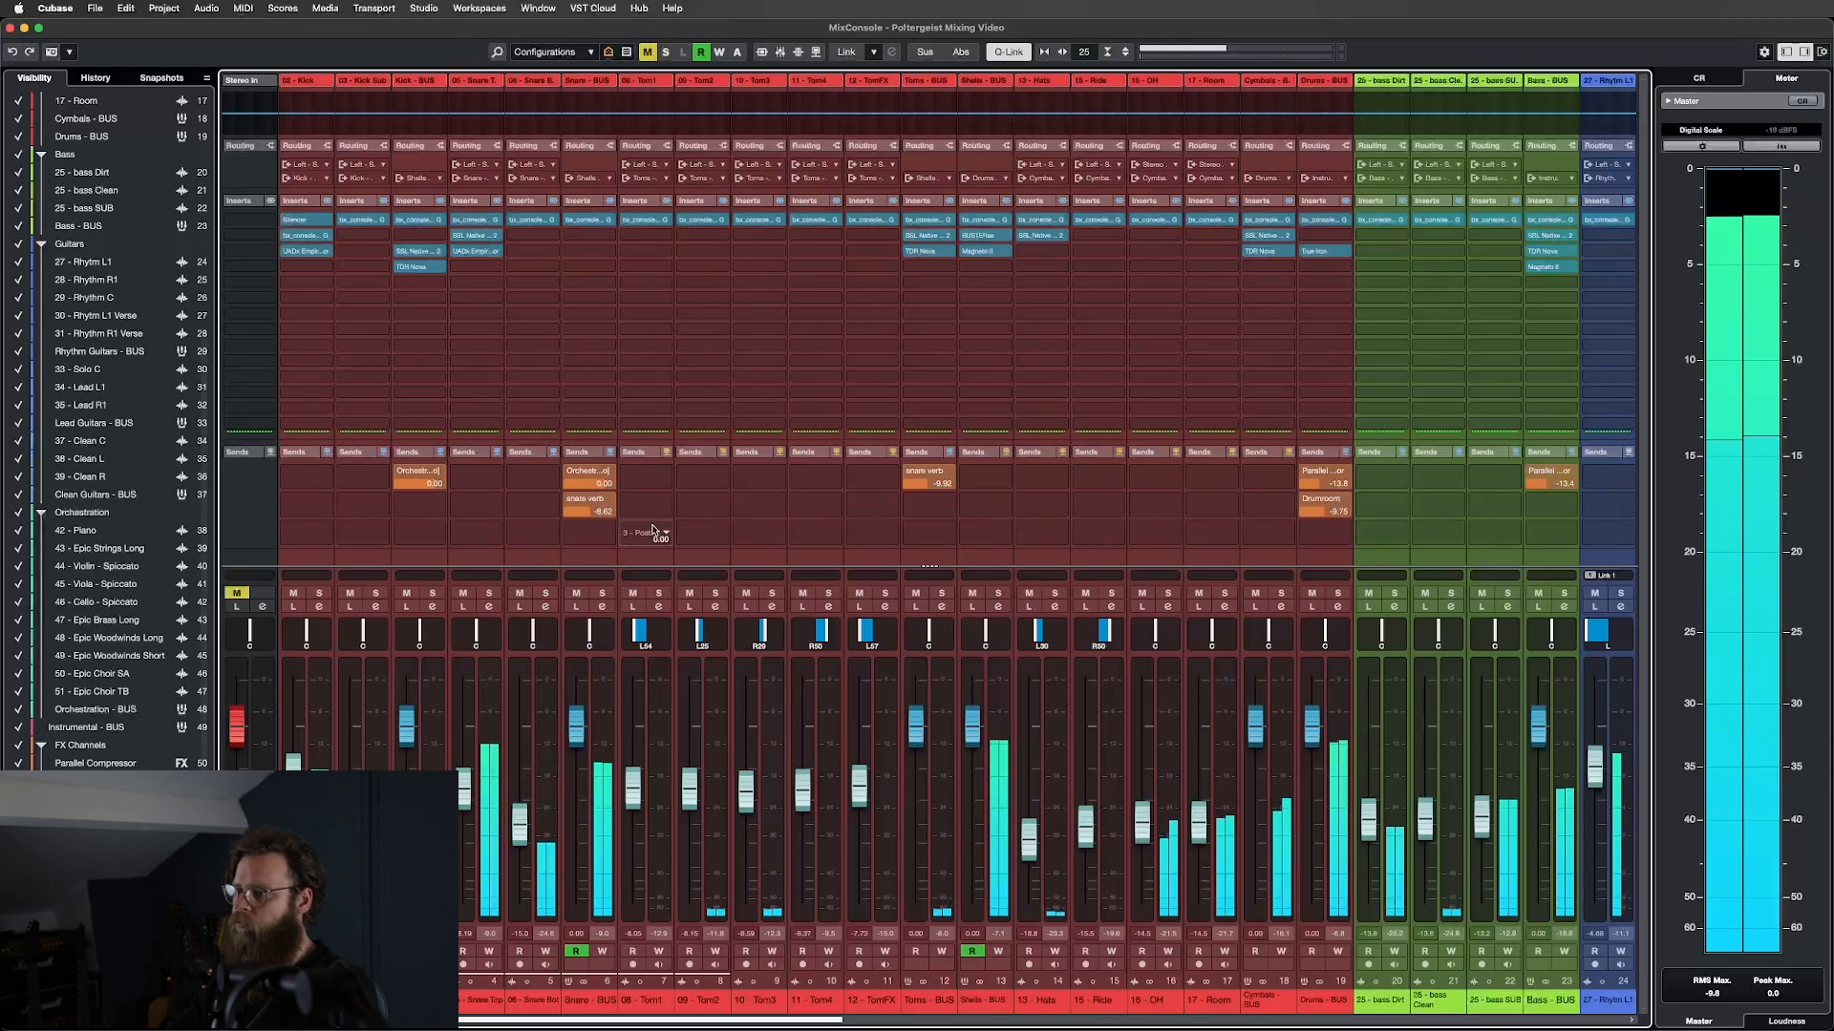
pyautogui.click(653, 554)
pyautogui.keyDown('shift'); pyautogui.click(895, 463); pyautogui.keyUp('shift')
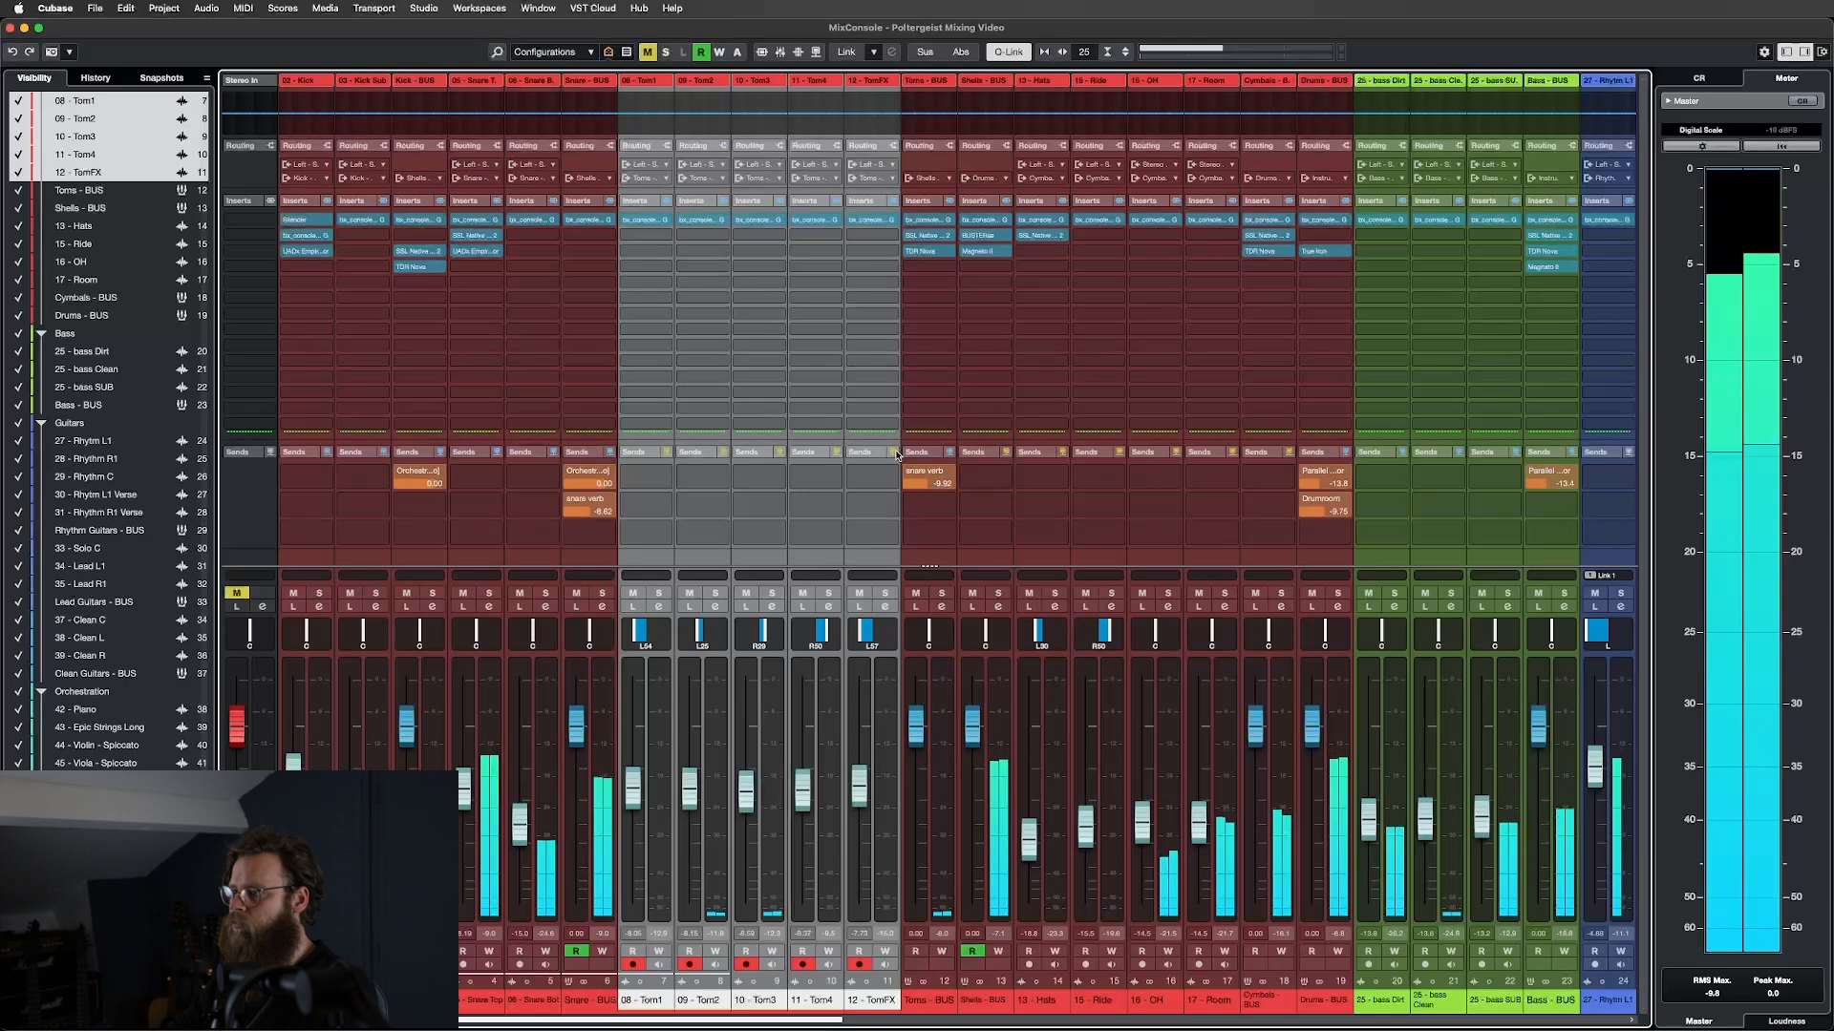
# Select Shells-BUS through Cymbals-BUS, then Drums-BUS alone, then Stereo In.
pyautogui.click(1004, 562)
pyautogui.keyDown('shift'); pyautogui.click(1272, 556); pyautogui.keyUp('shift')
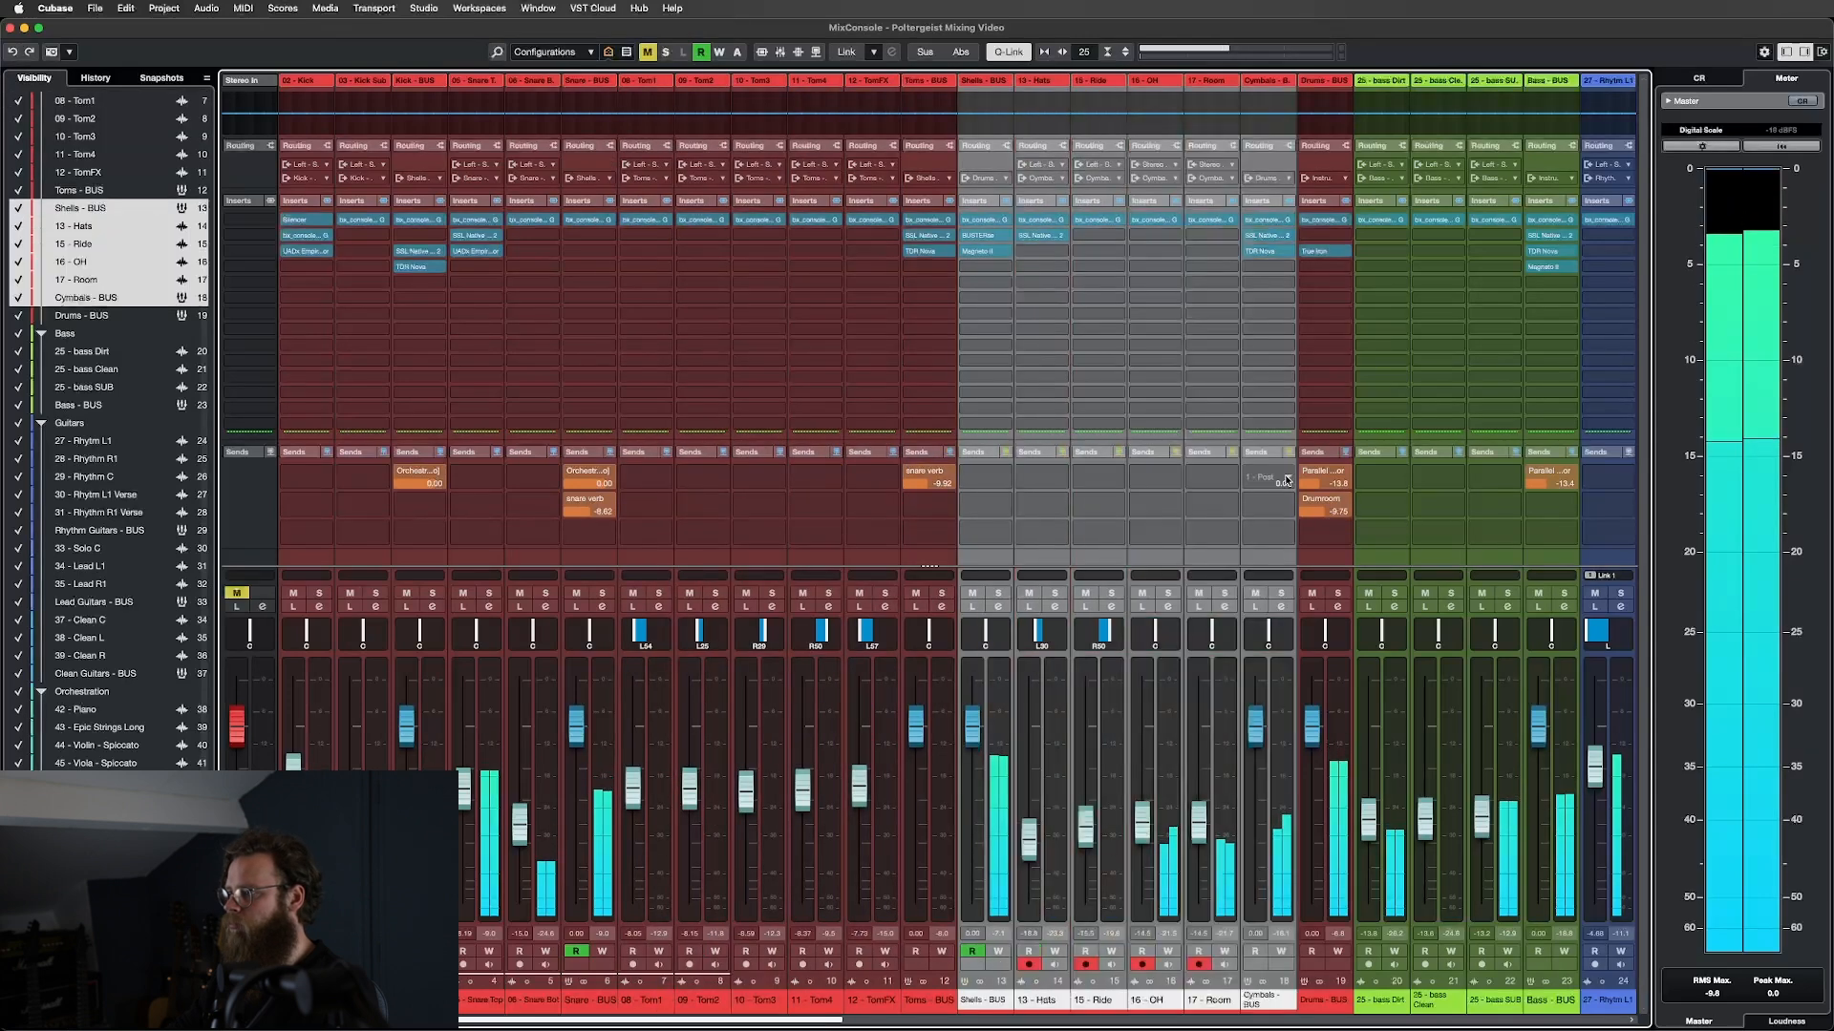
pyautogui.click(1326, 546)
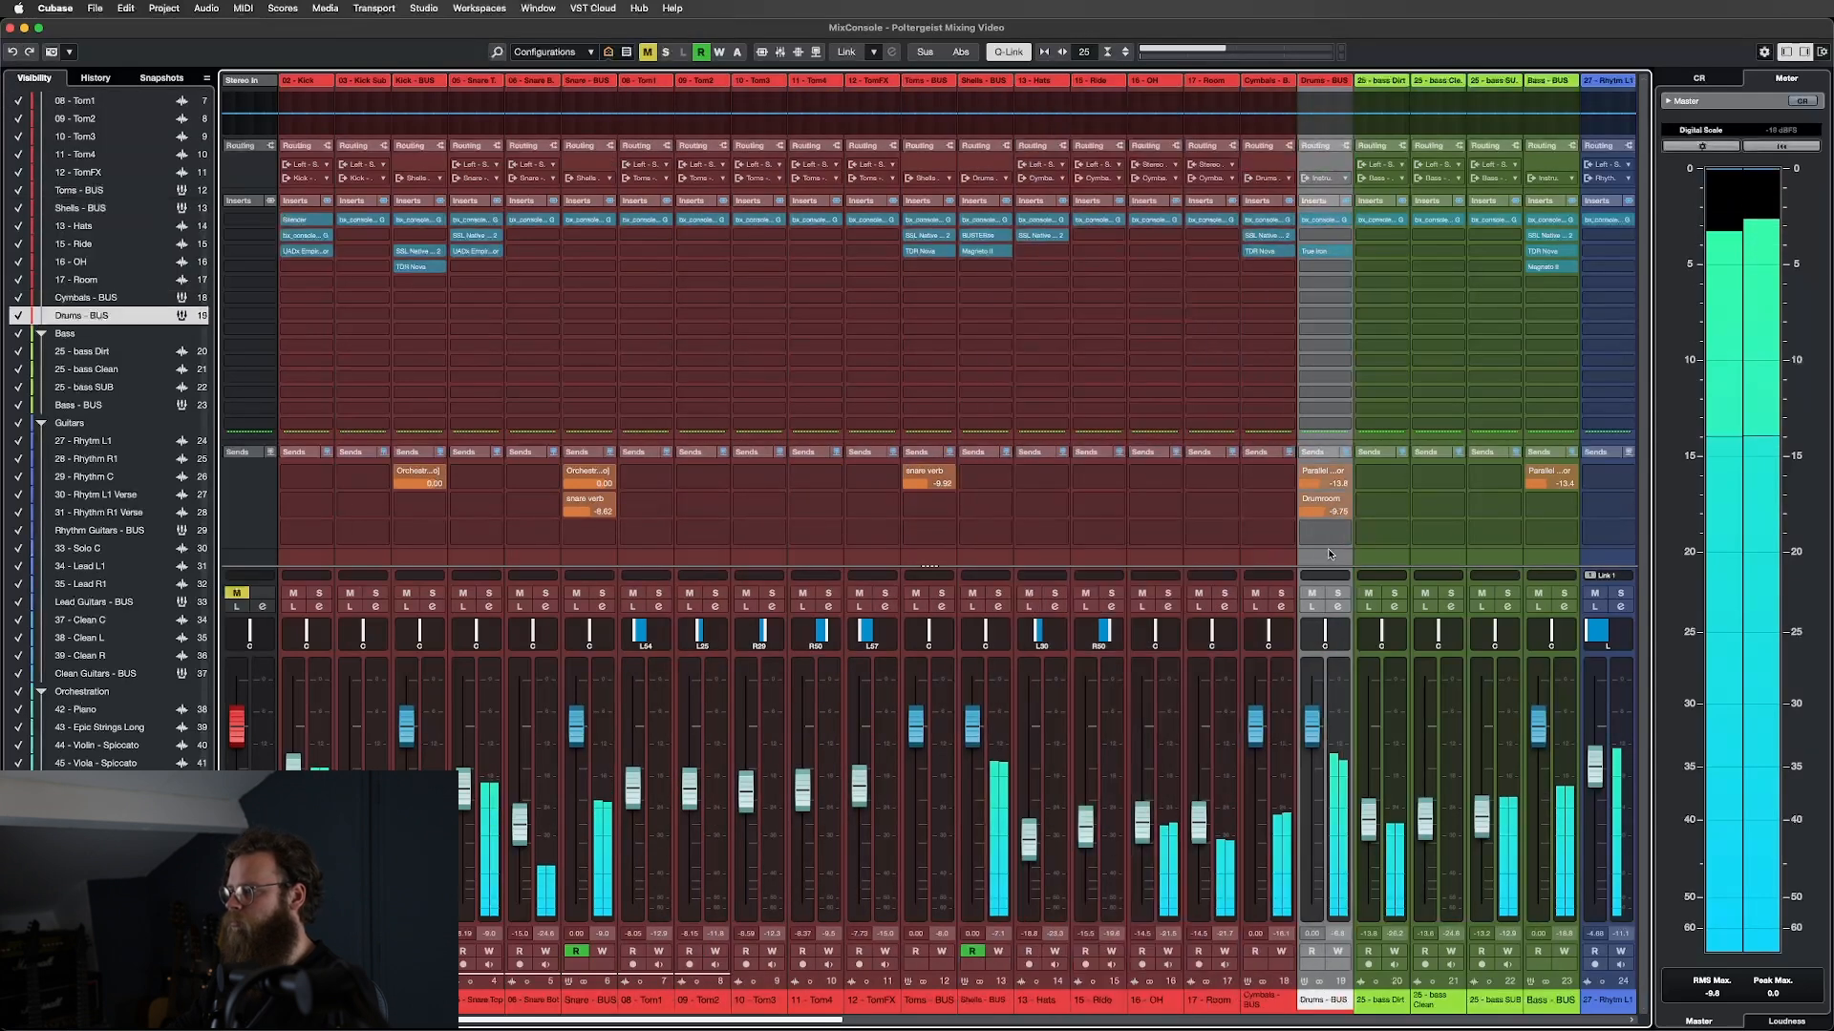
pyautogui.click(237, 564)
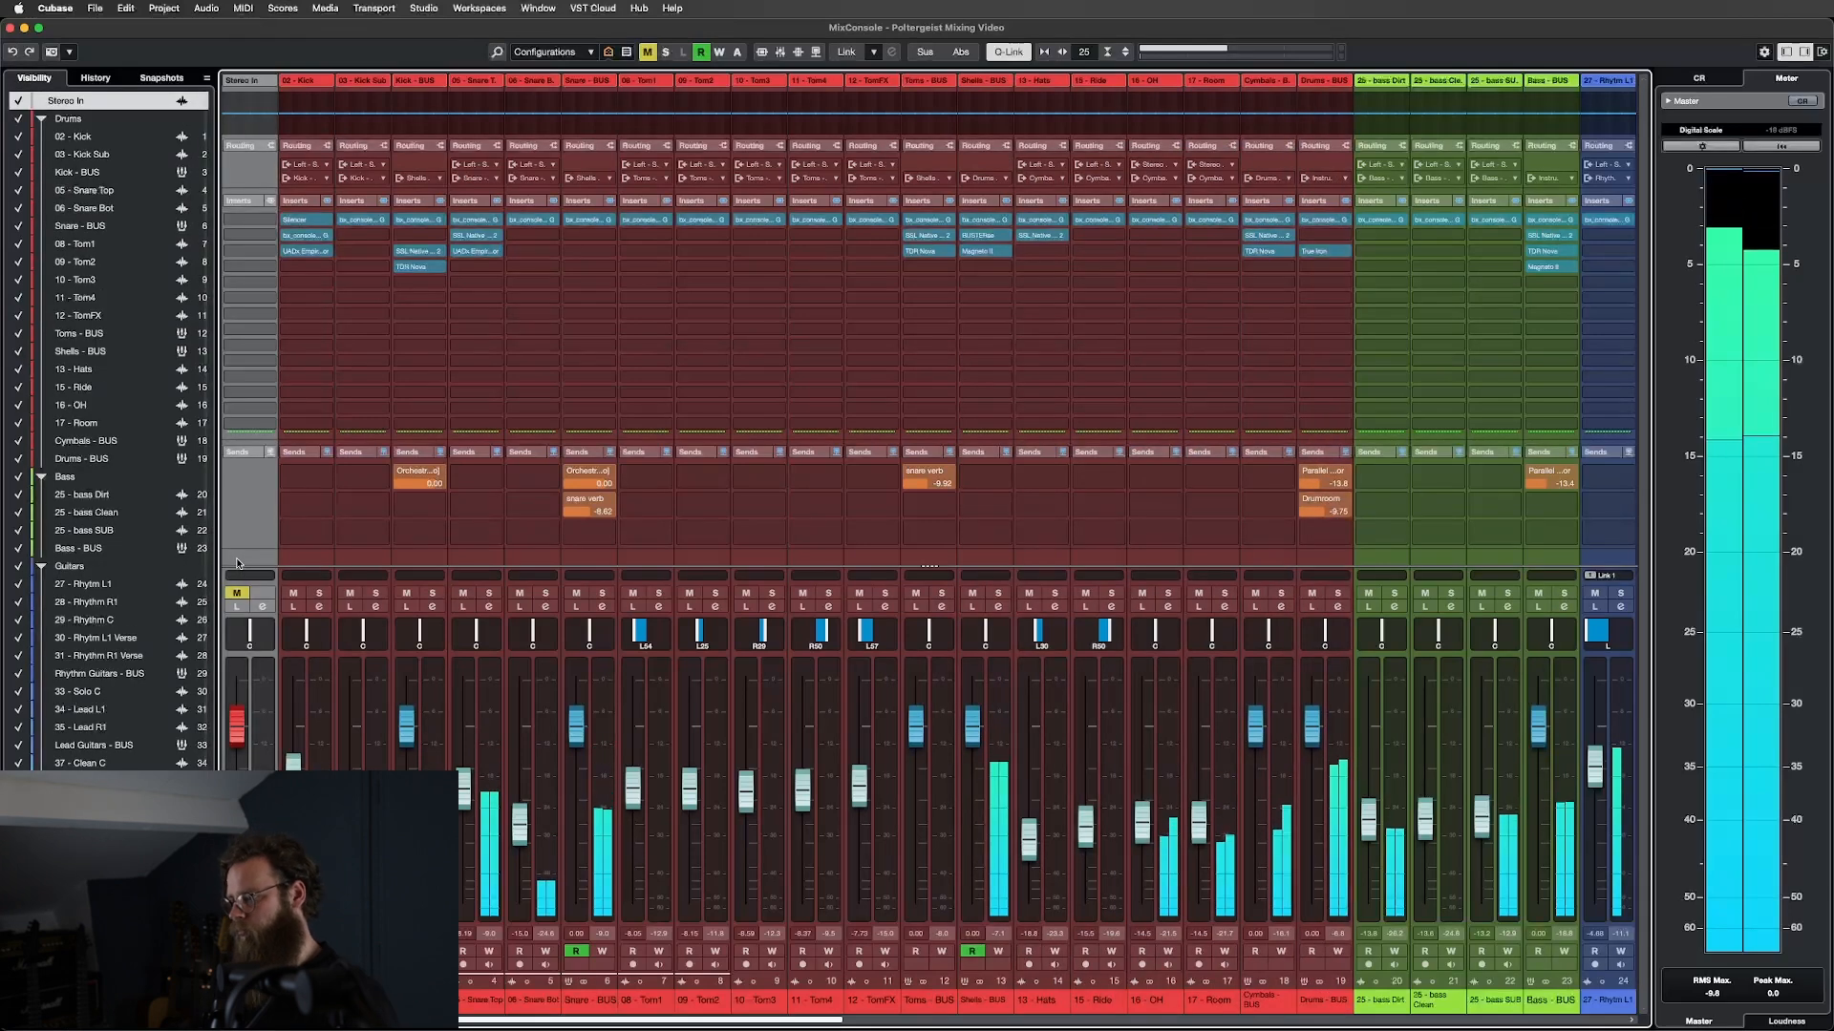